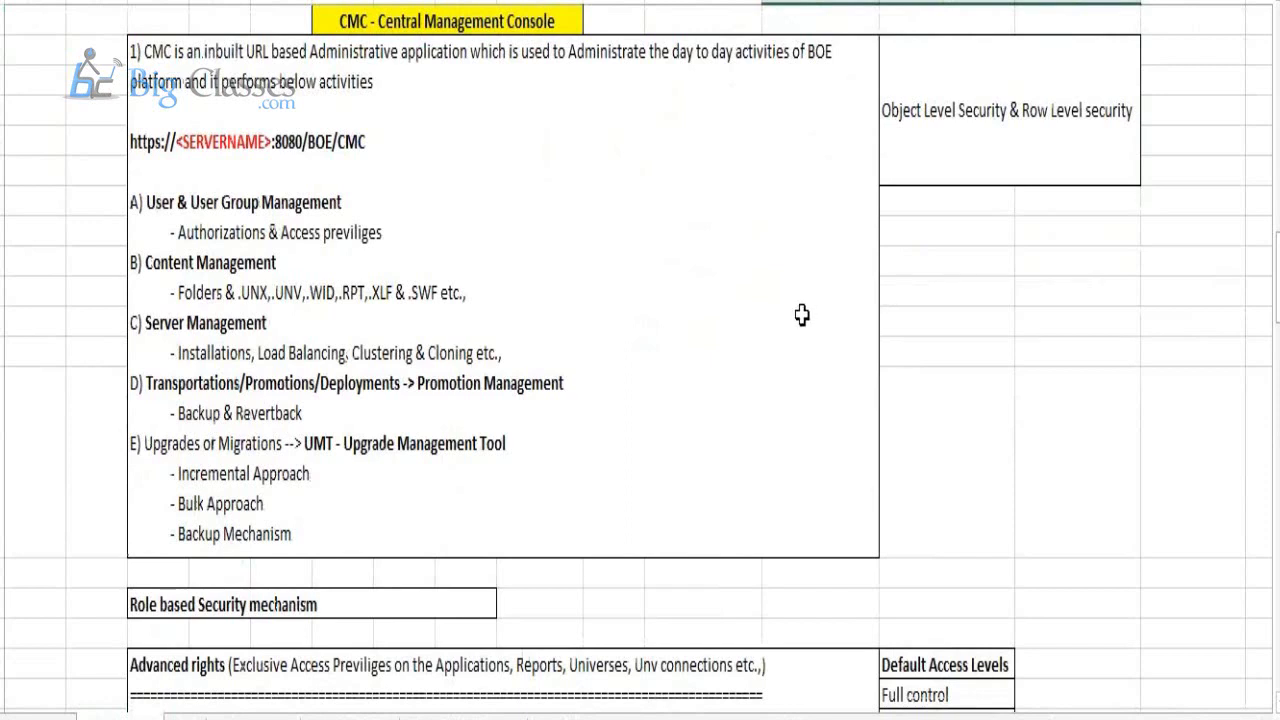
scroll(805, 310, "up", 1)
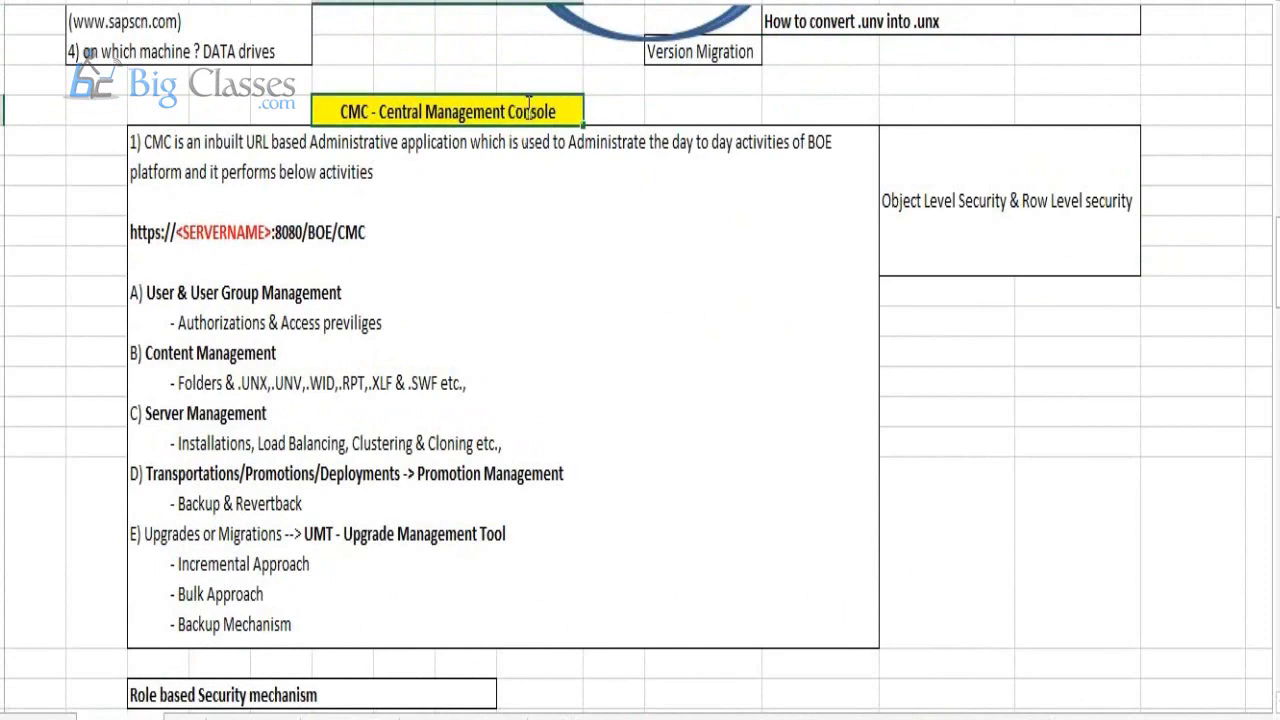
left_click_drag(376, 111, 311, 111)
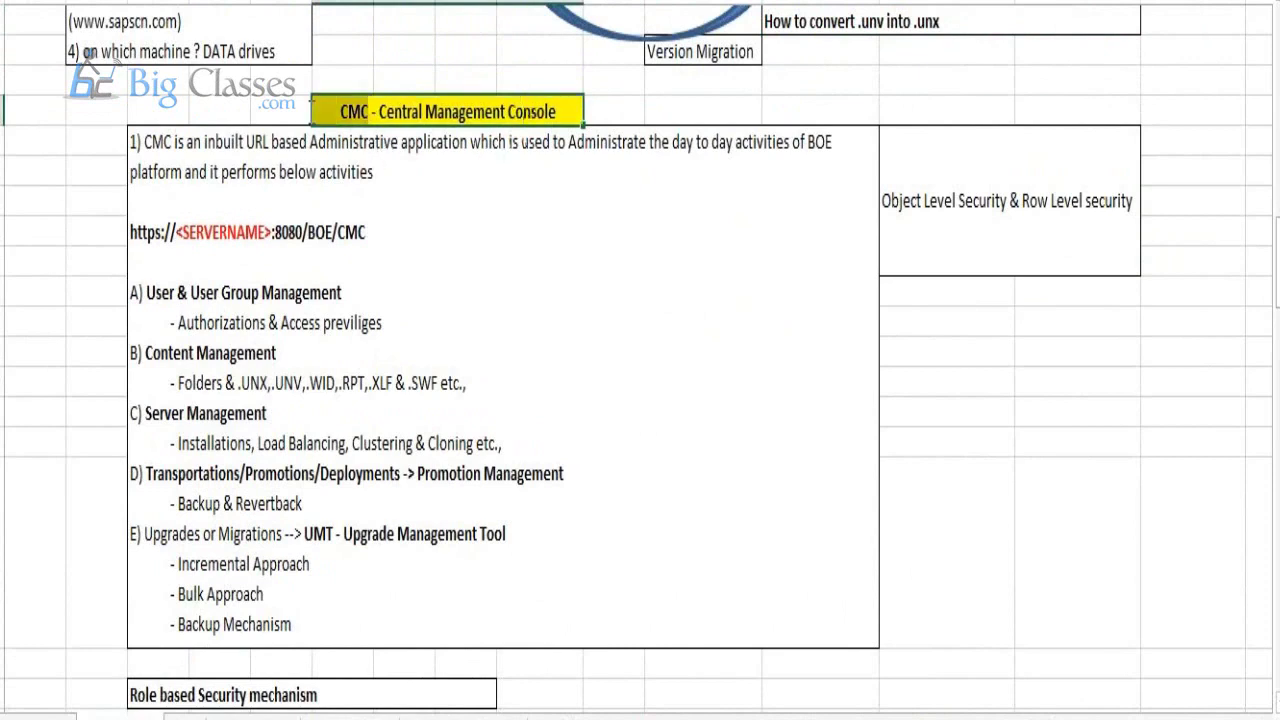
left_click(1010, 480)
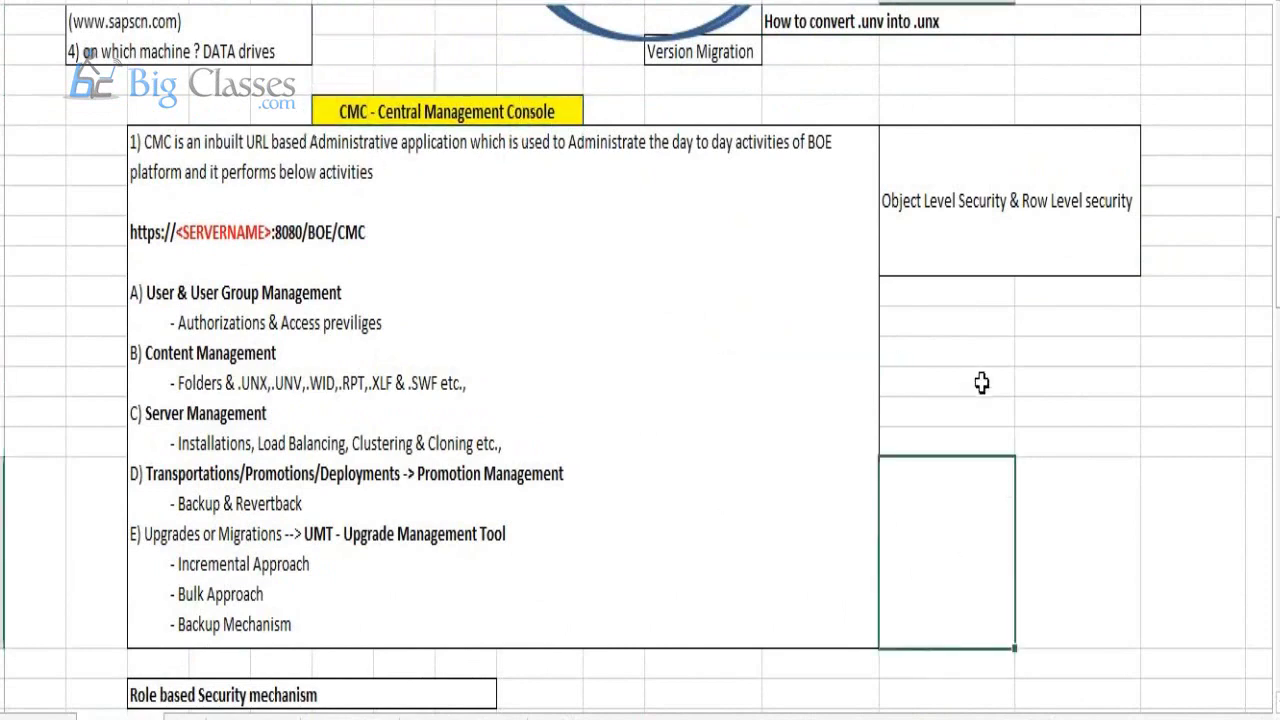
left_click(982, 383)
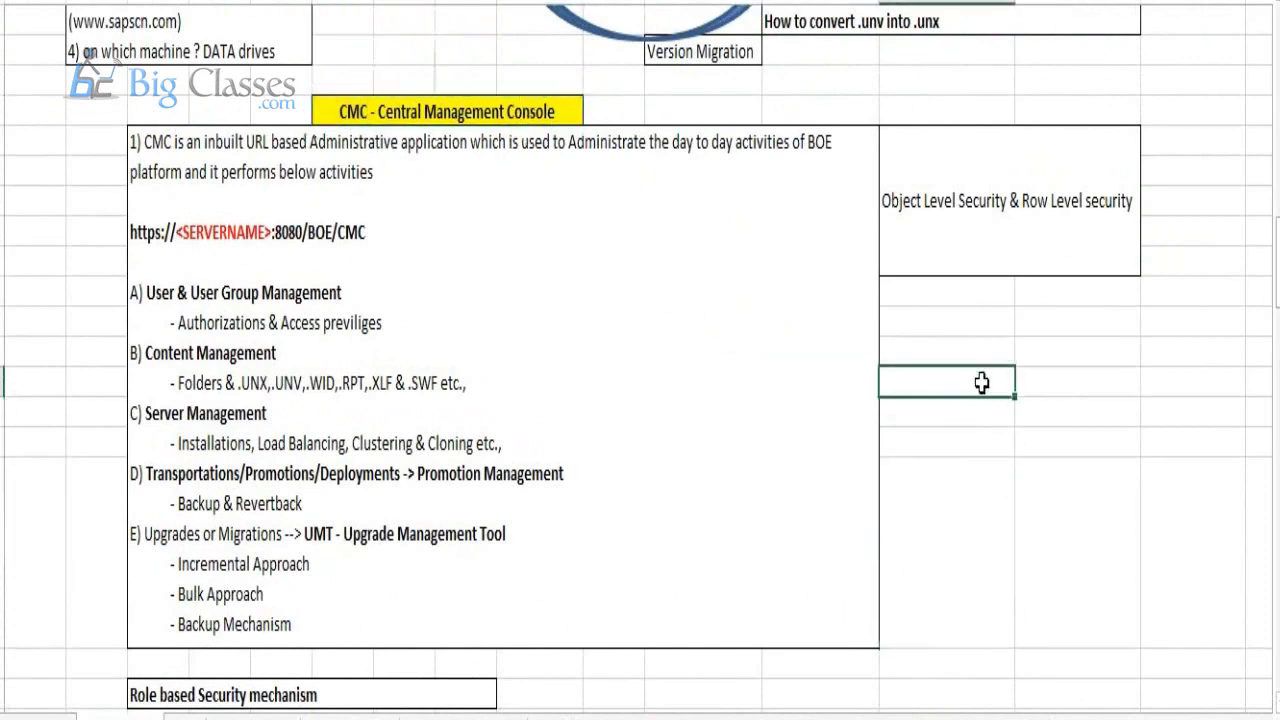
left_click(358, 447)
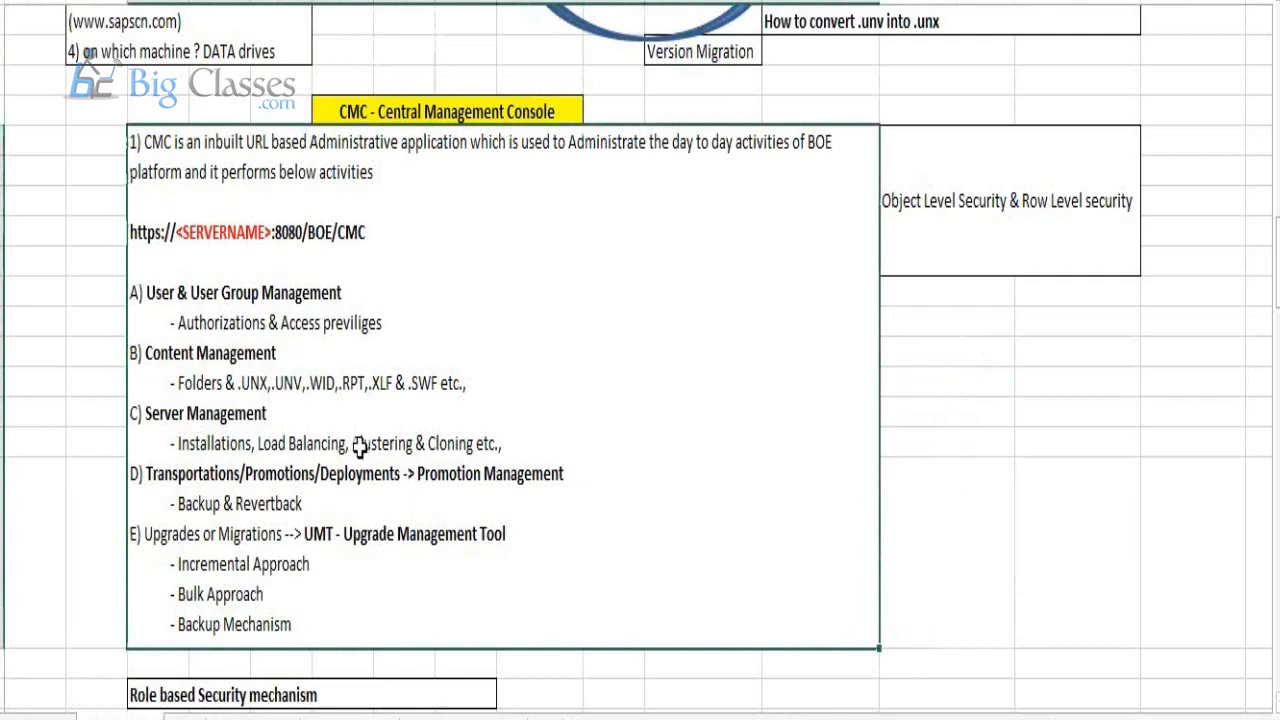
left_click(494, 112)
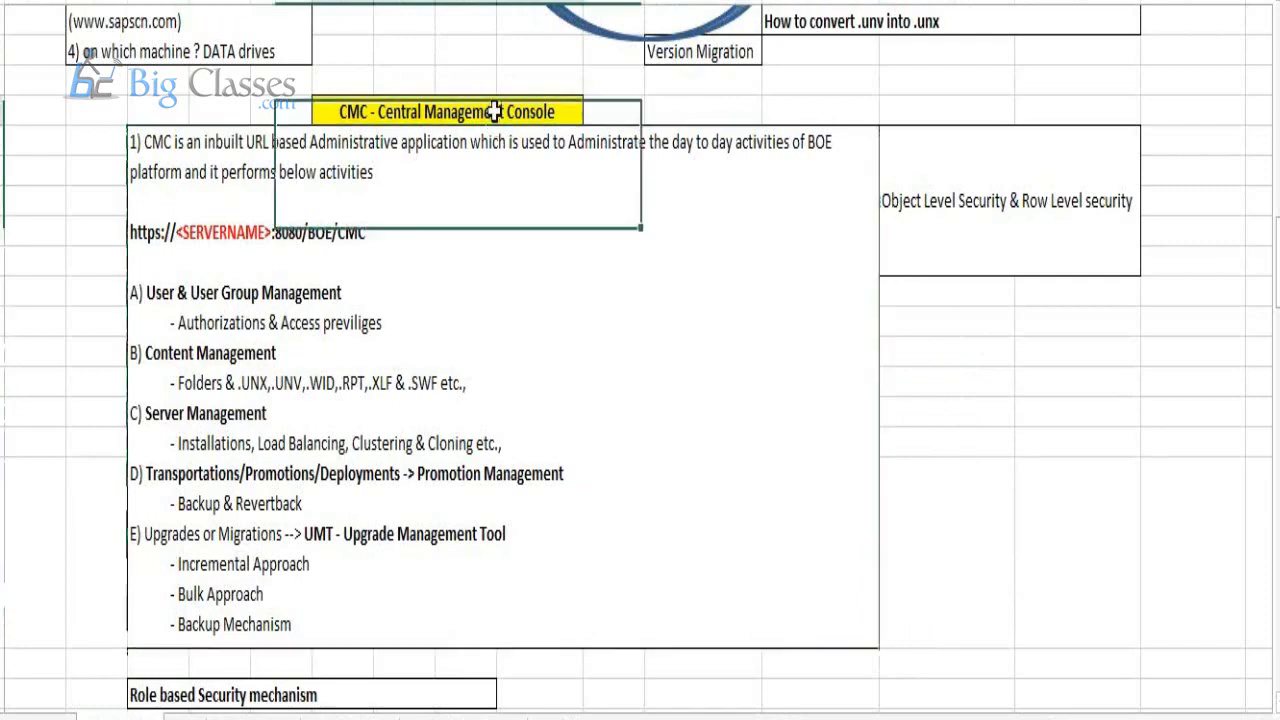
double_click(229, 145)
left_click_drag(178, 234, 388, 232)
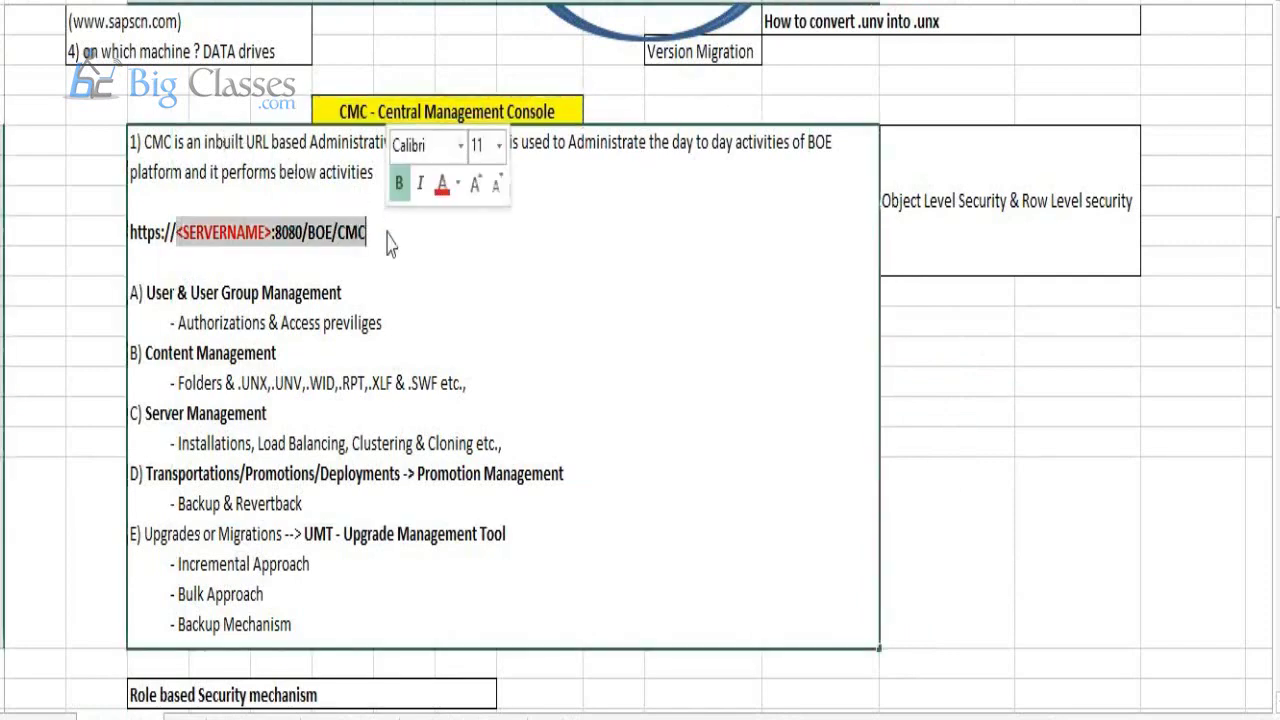
left_click(455, 100)
left_click(410, 400)
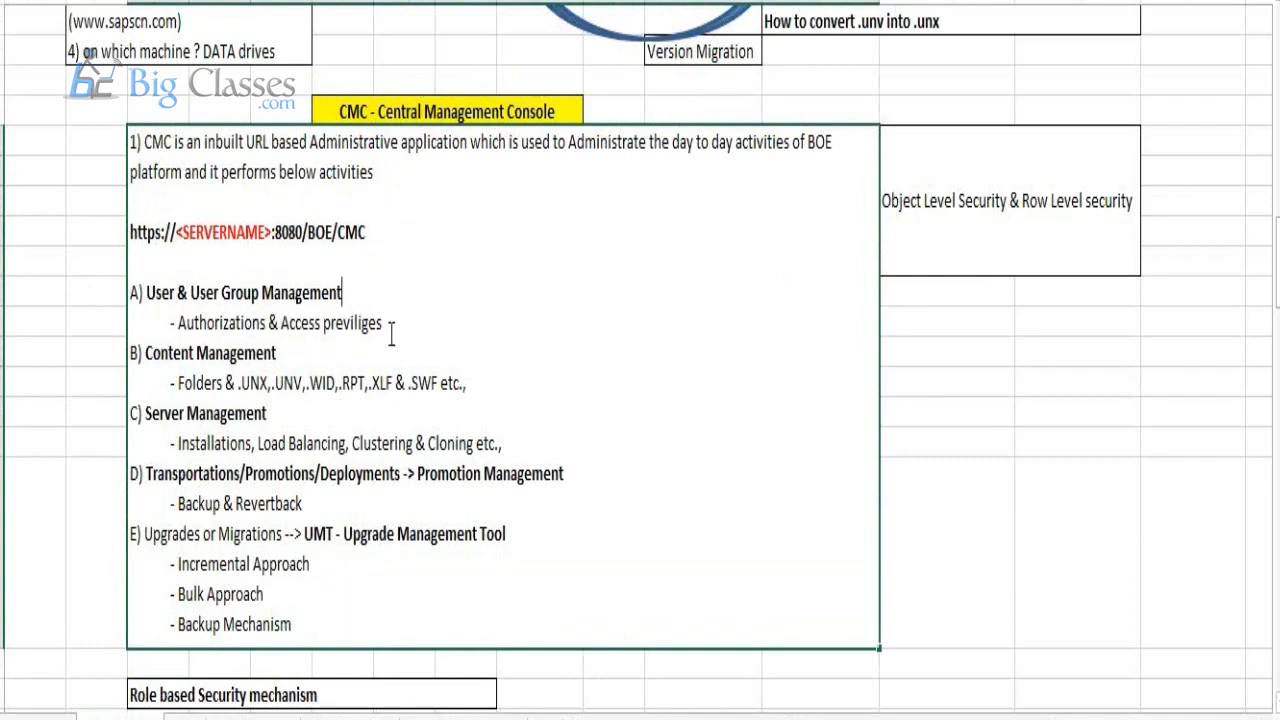
left_click_drag(395, 328, 104, 309)
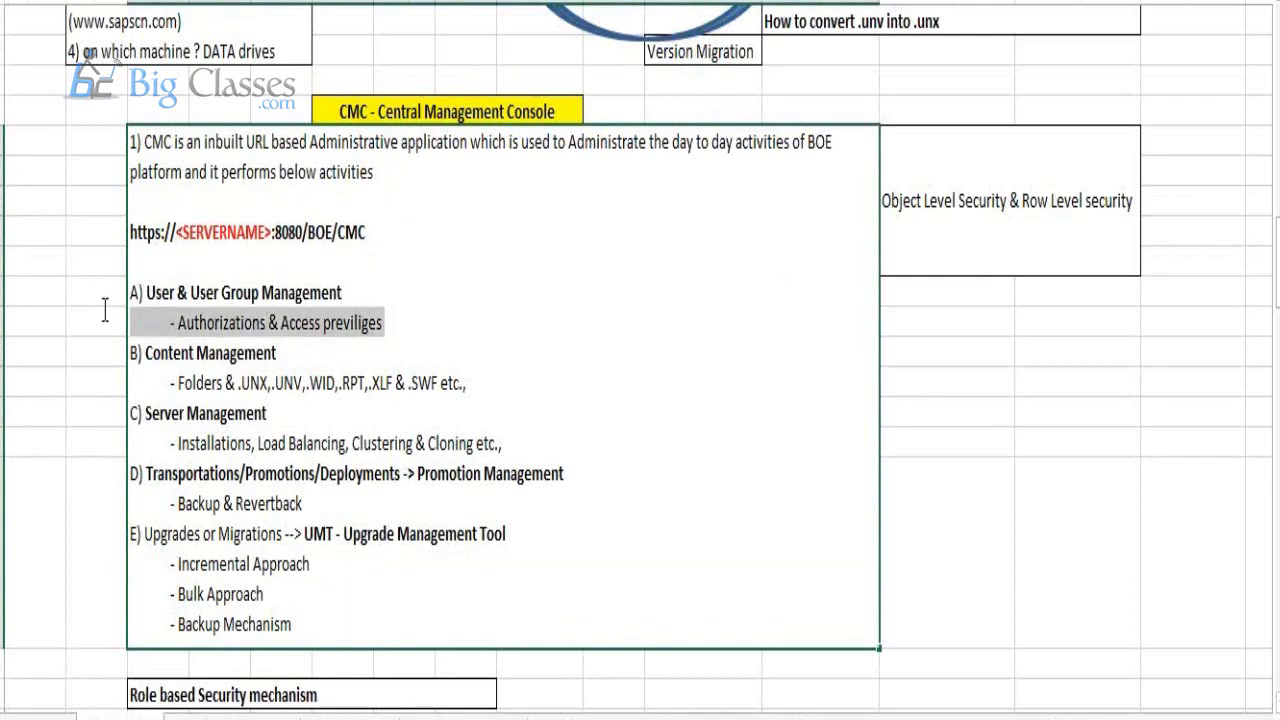
left_click(495, 112)
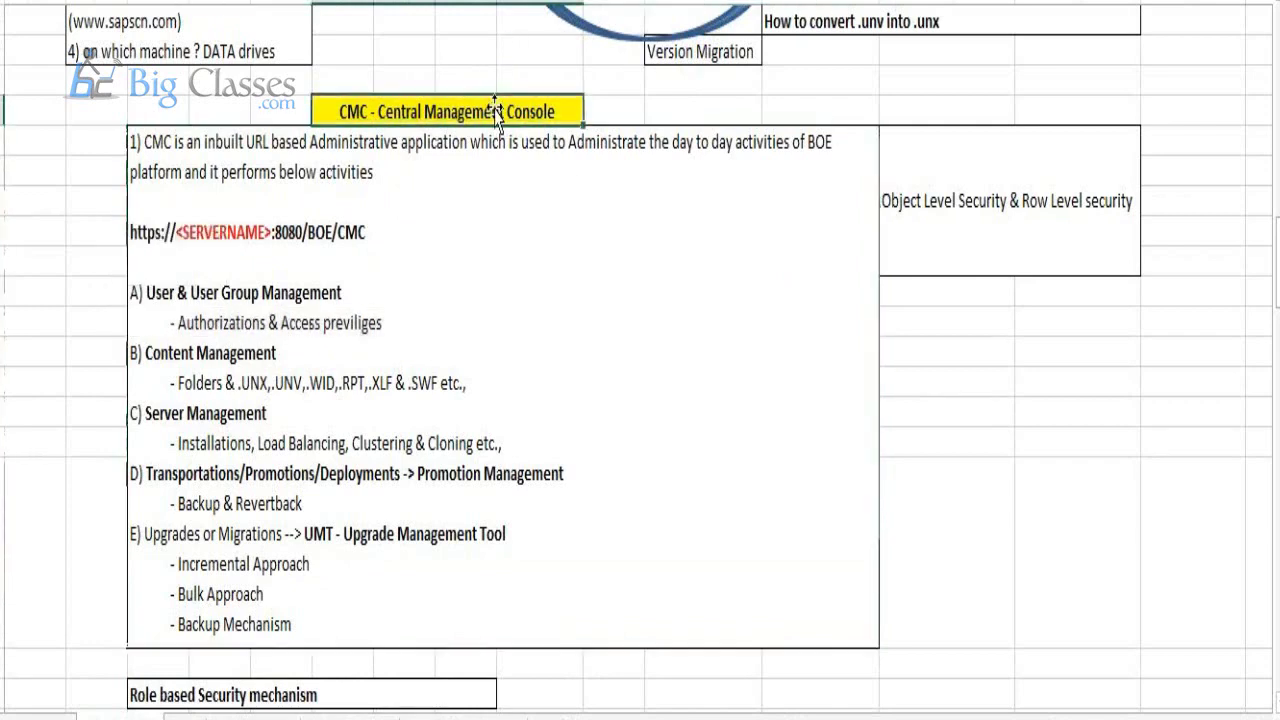
key("Escape")
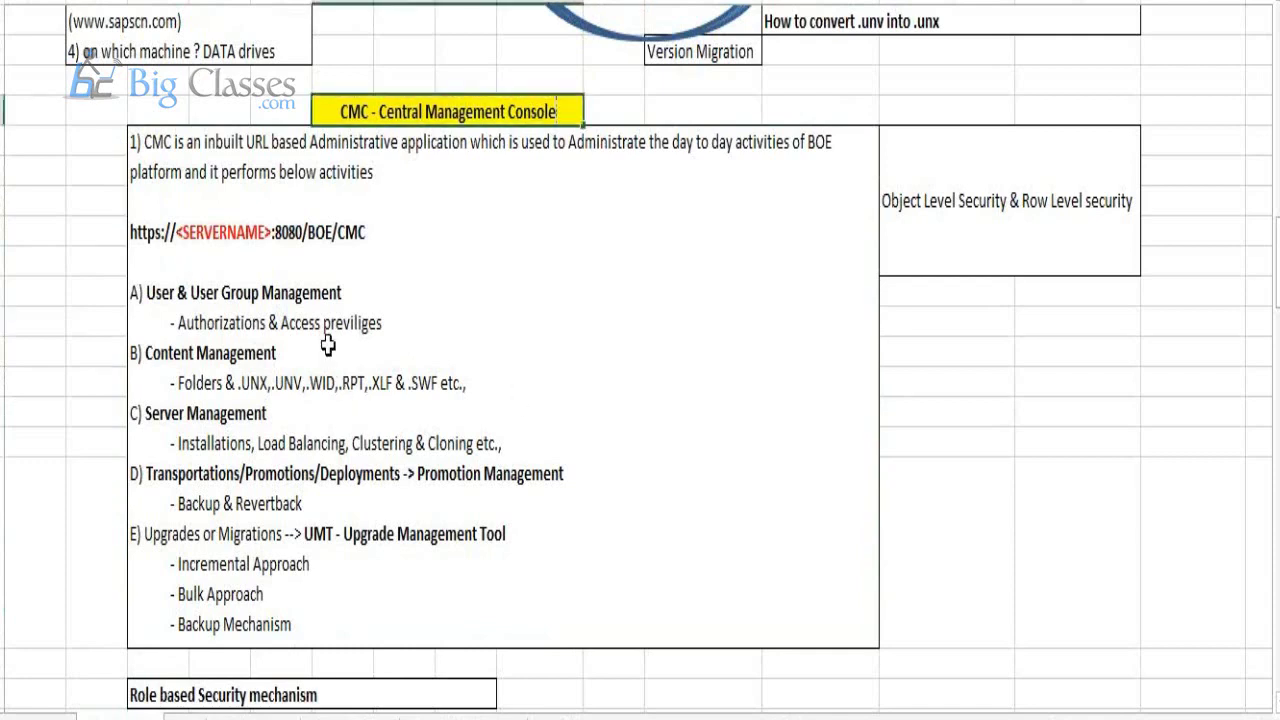
key("Escape")
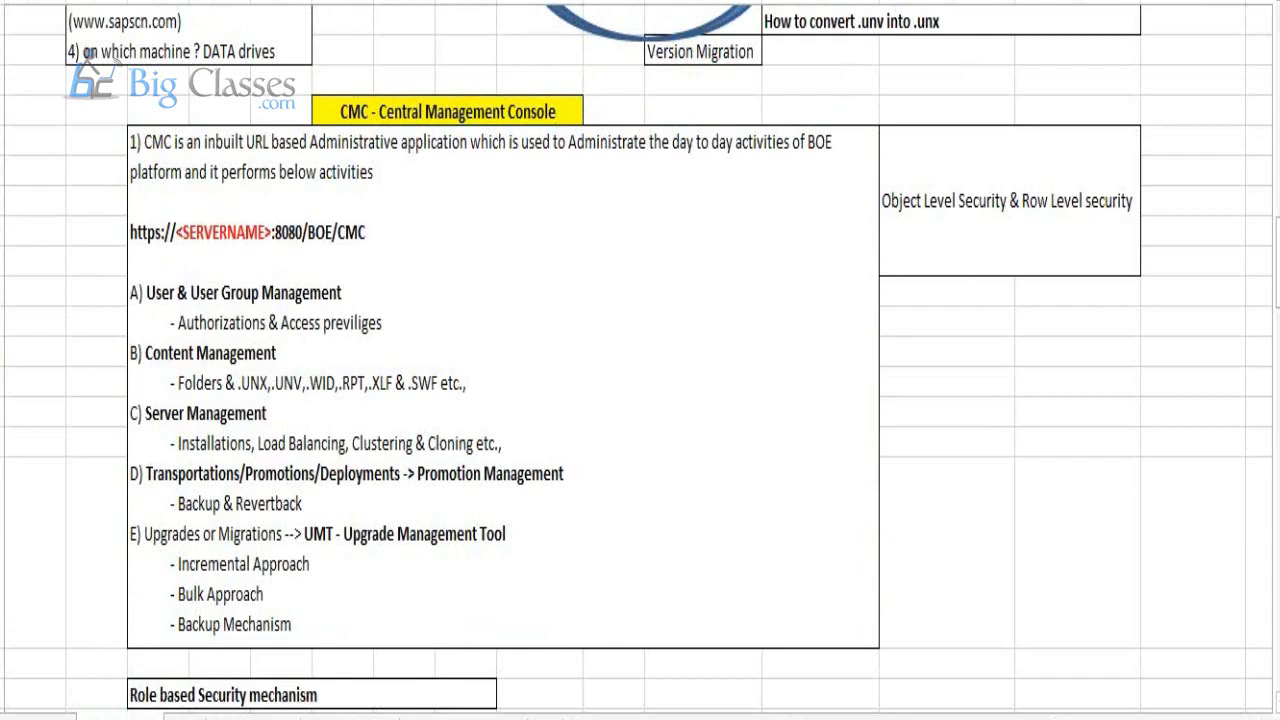
left_click(391, 360)
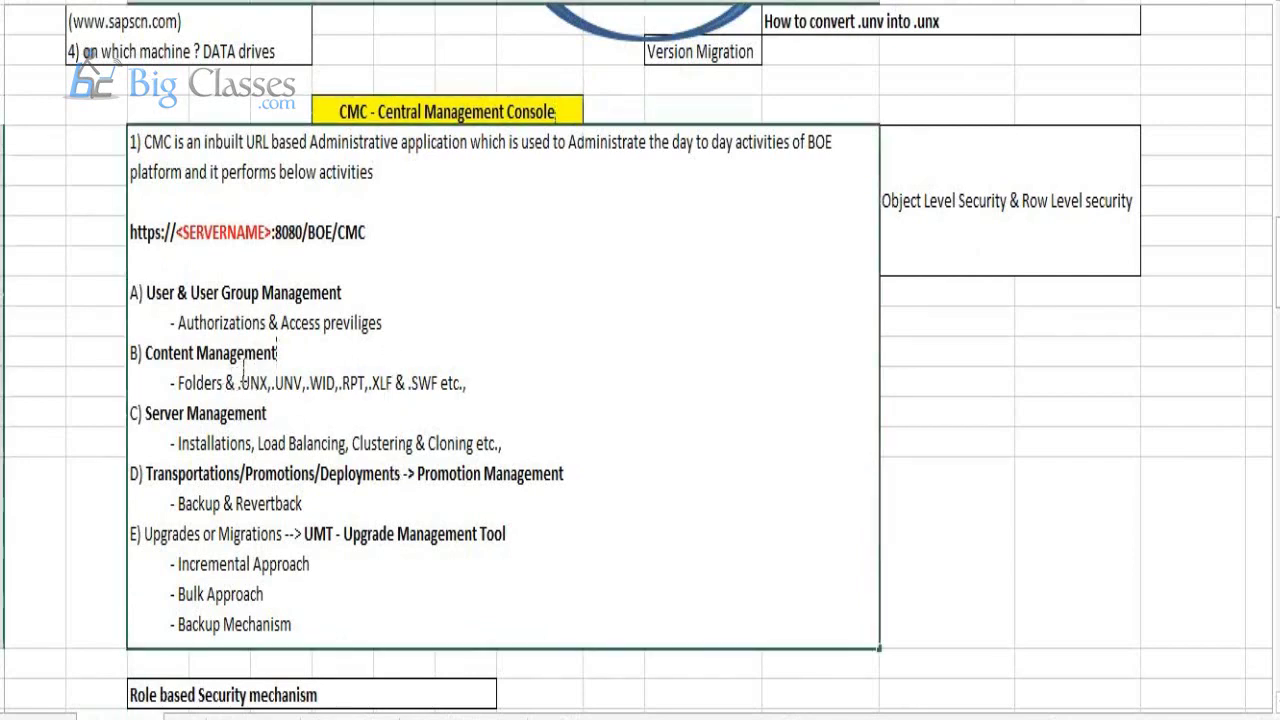
left_click_drag(243, 380, 383, 395)
left_click(1088, 549)
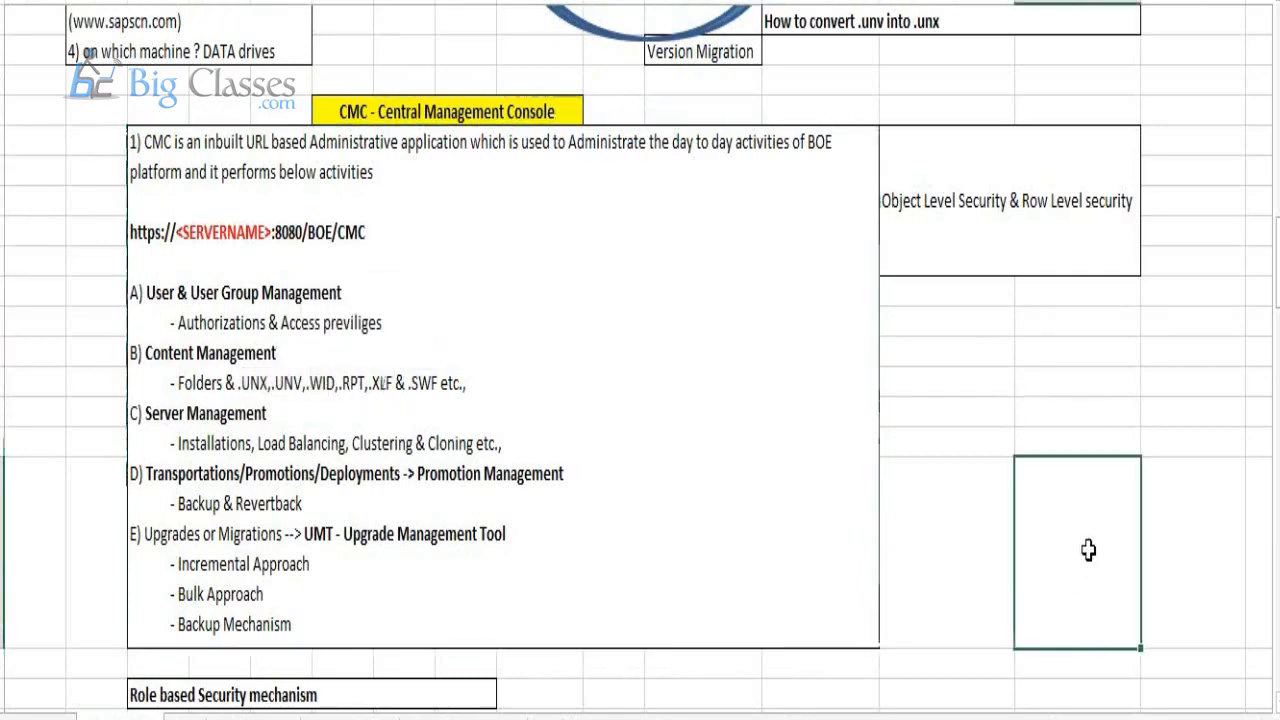
Scroll the CMC notes and highlight the word 'Installations' in the merged notes cell.
scroll(851, 523, "up", 7)
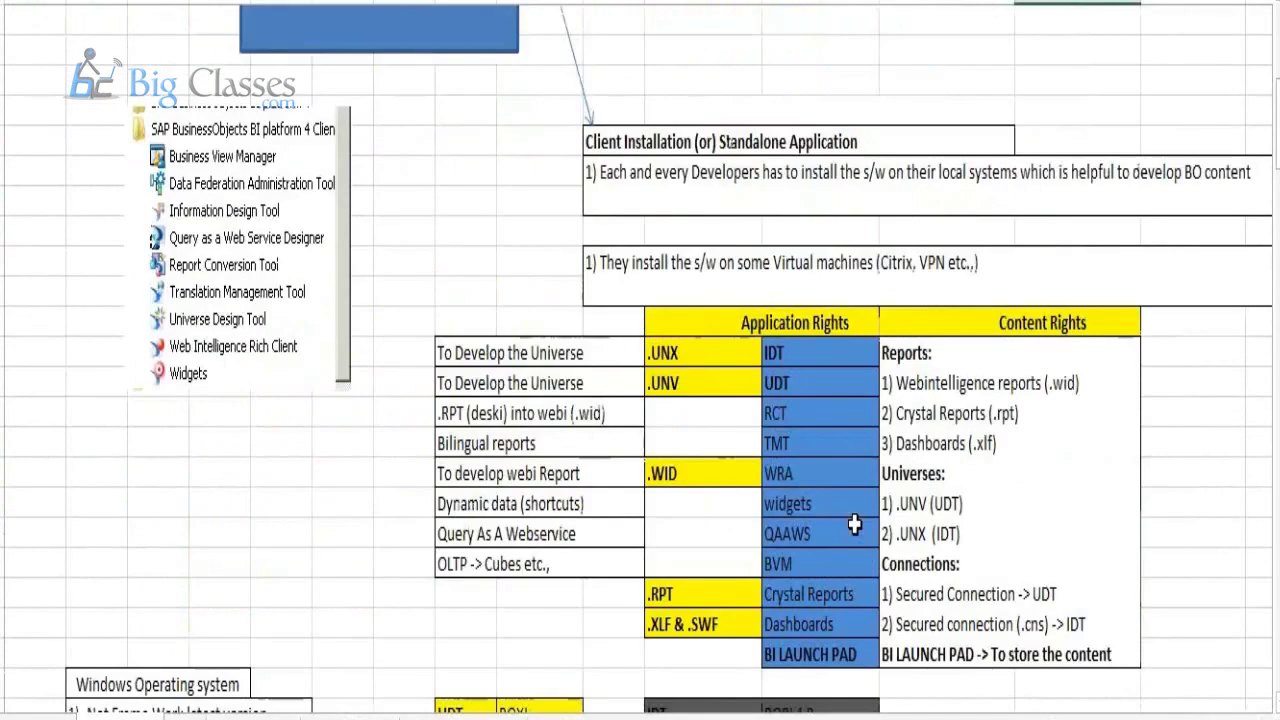
scroll(854, 525, "down", 6)
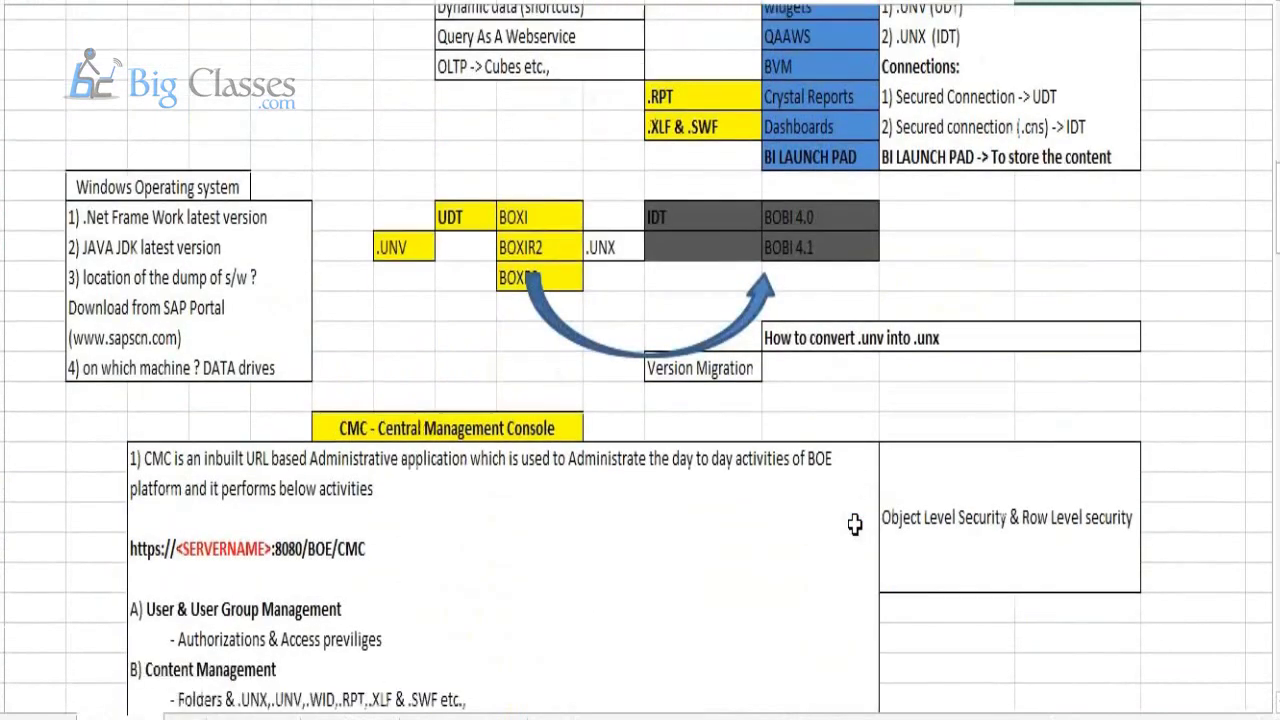
scroll(854, 525, "down", 5)
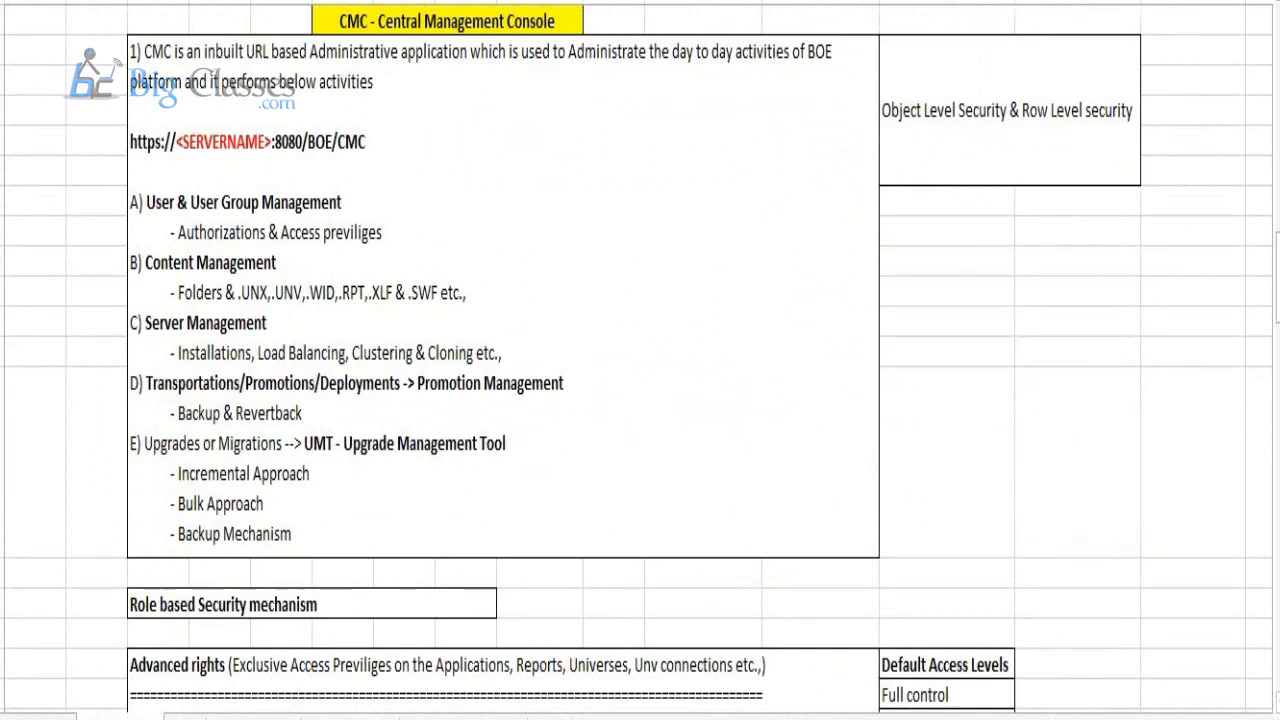
left_click(283, 325)
left_click_drag(253, 353, 177, 353)
left_click(984, 497)
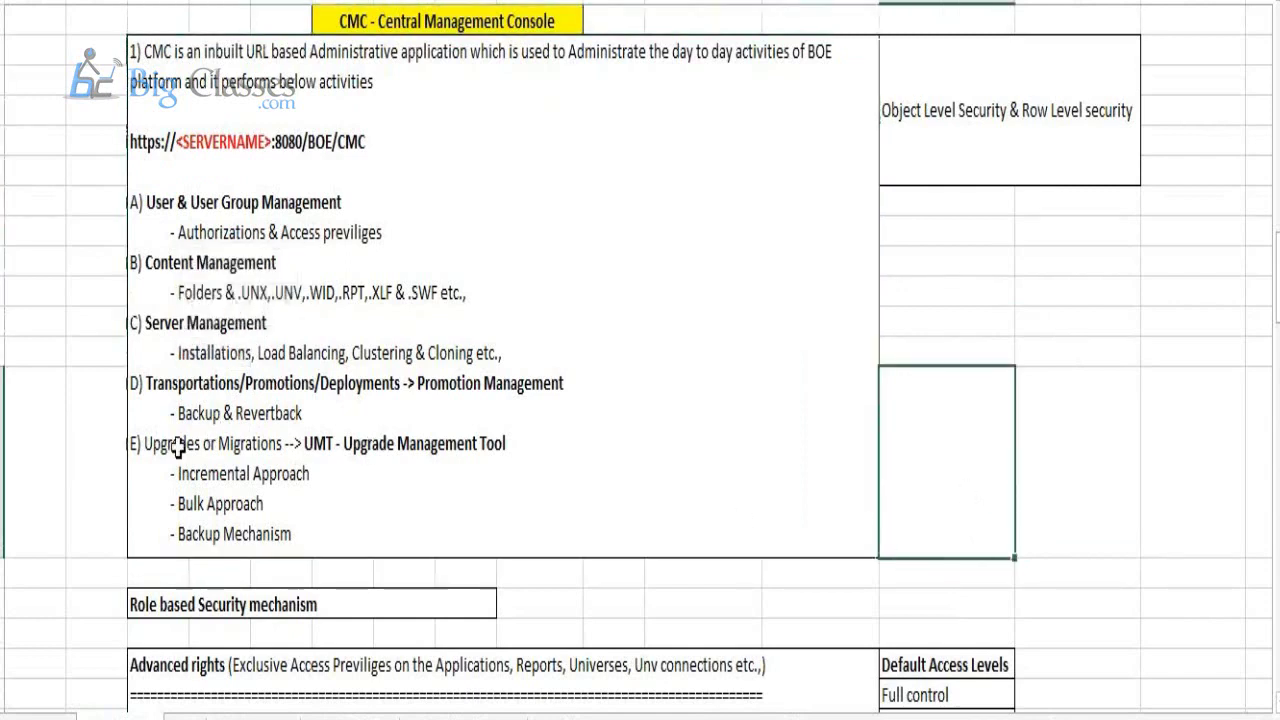
Highlight the Installations and Load Balancing items in the CMC notes text.
left_click(250, 345)
double_click(250, 345)
left_click_drag(253, 353, 177, 355)
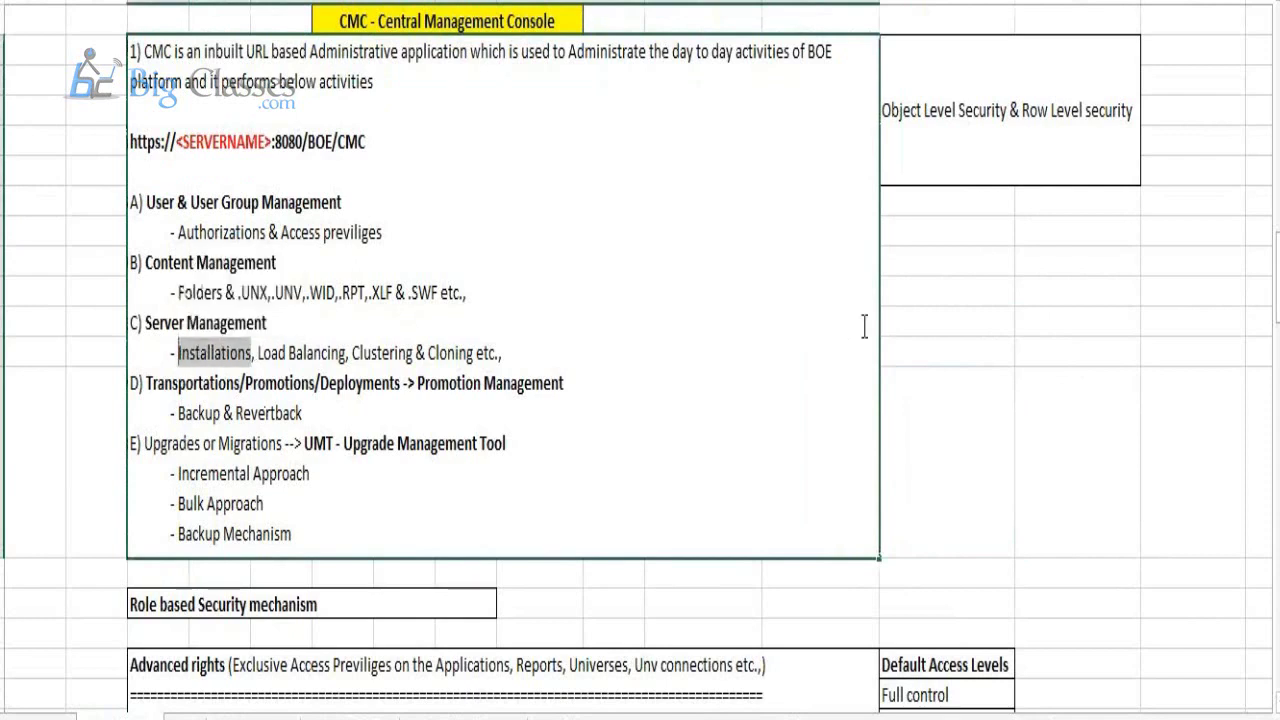
left_click(1128, 349)
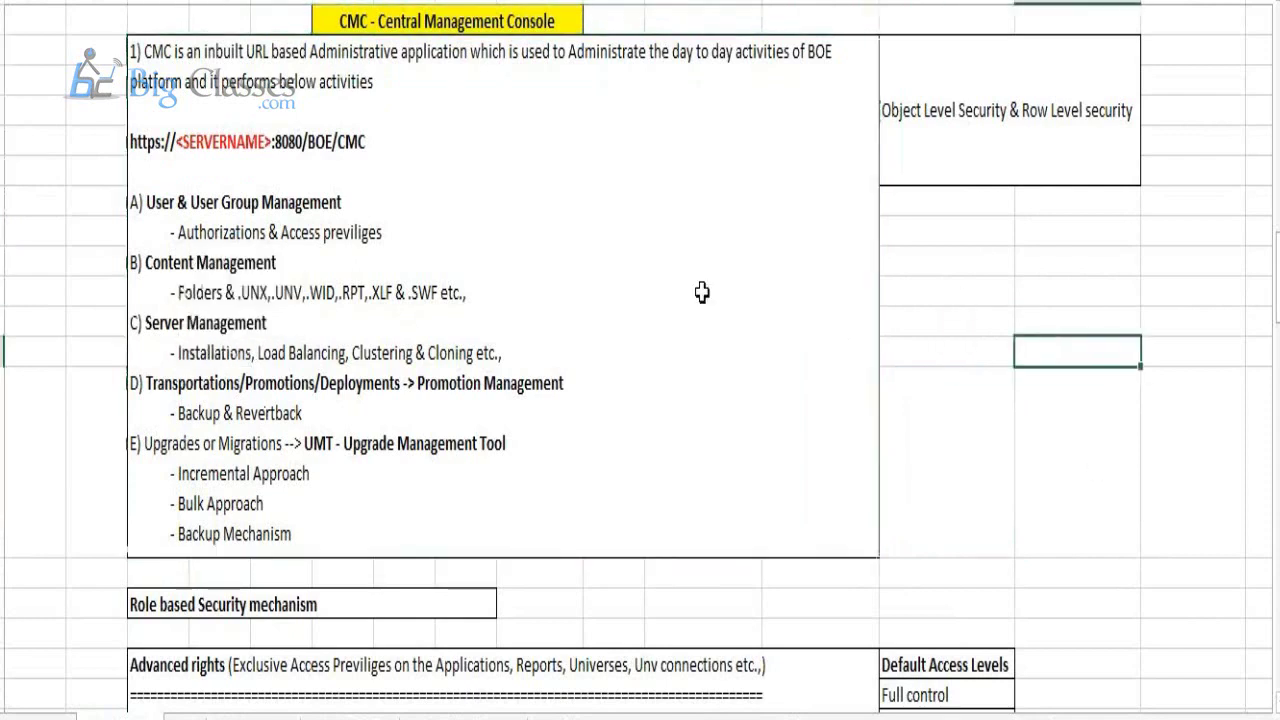
left_click(212, 355)
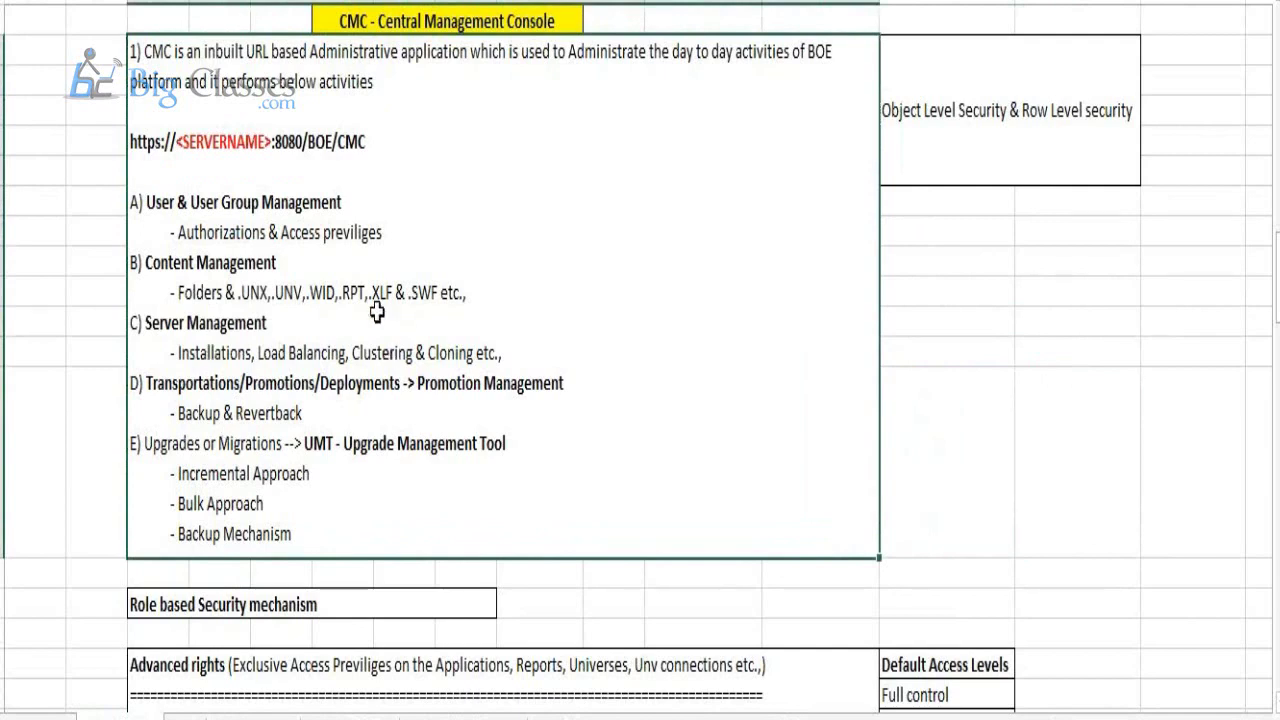
double_click(251, 355)
key("shift+Home")
left_click(348, 350, "shift")
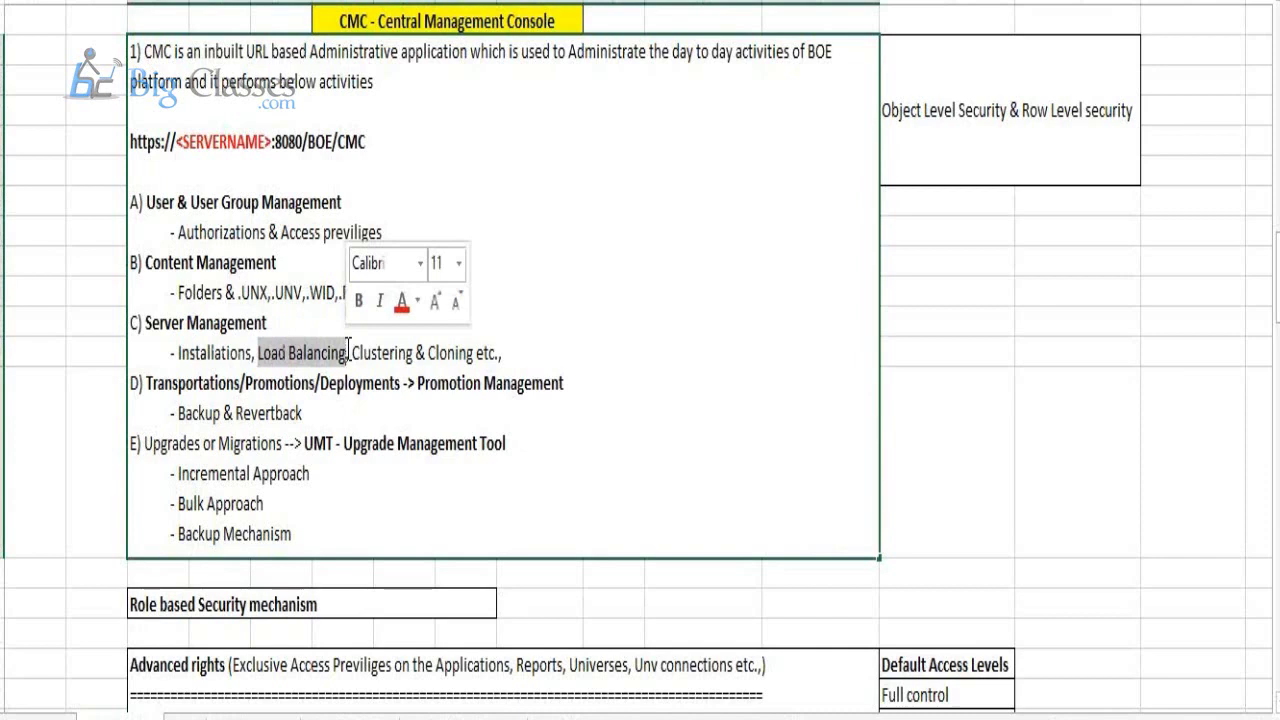
left_click(1005, 346)
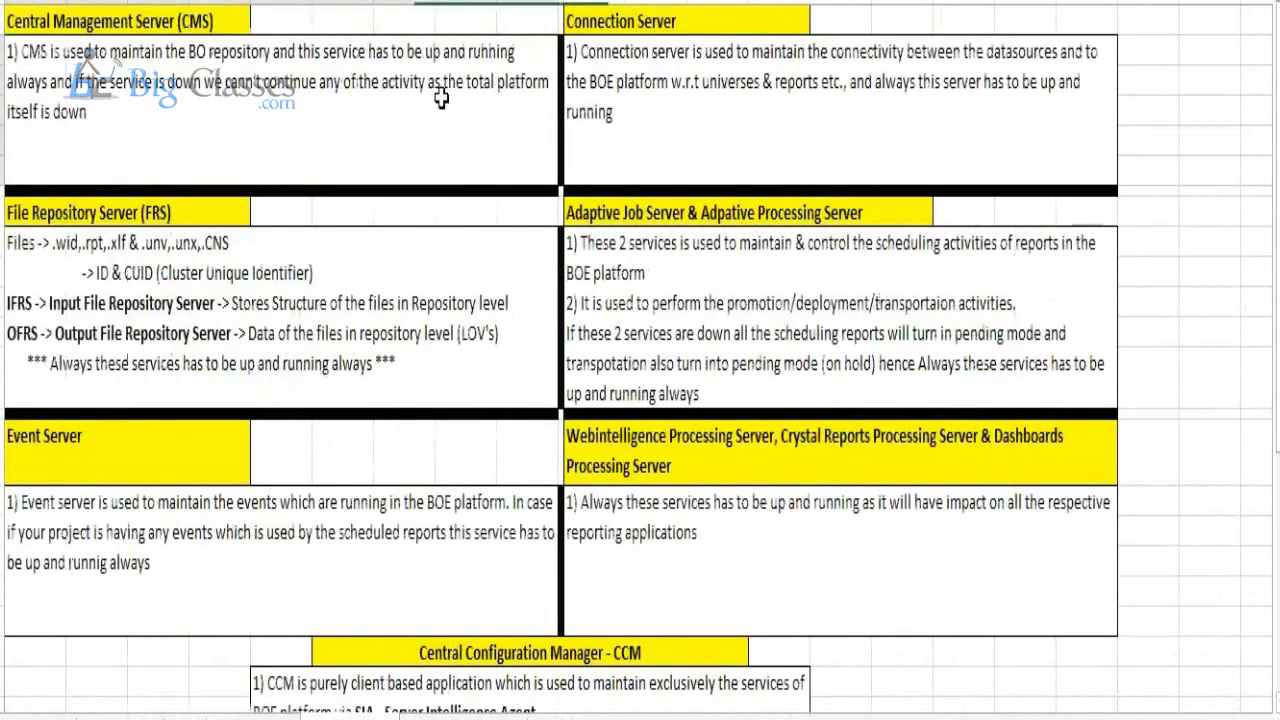
Step through the FRS, Adaptive Job Server, Webintelligence and Event Server notes.
left_click(414, 262)
left_click(663, 294)
left_click(622, 436)
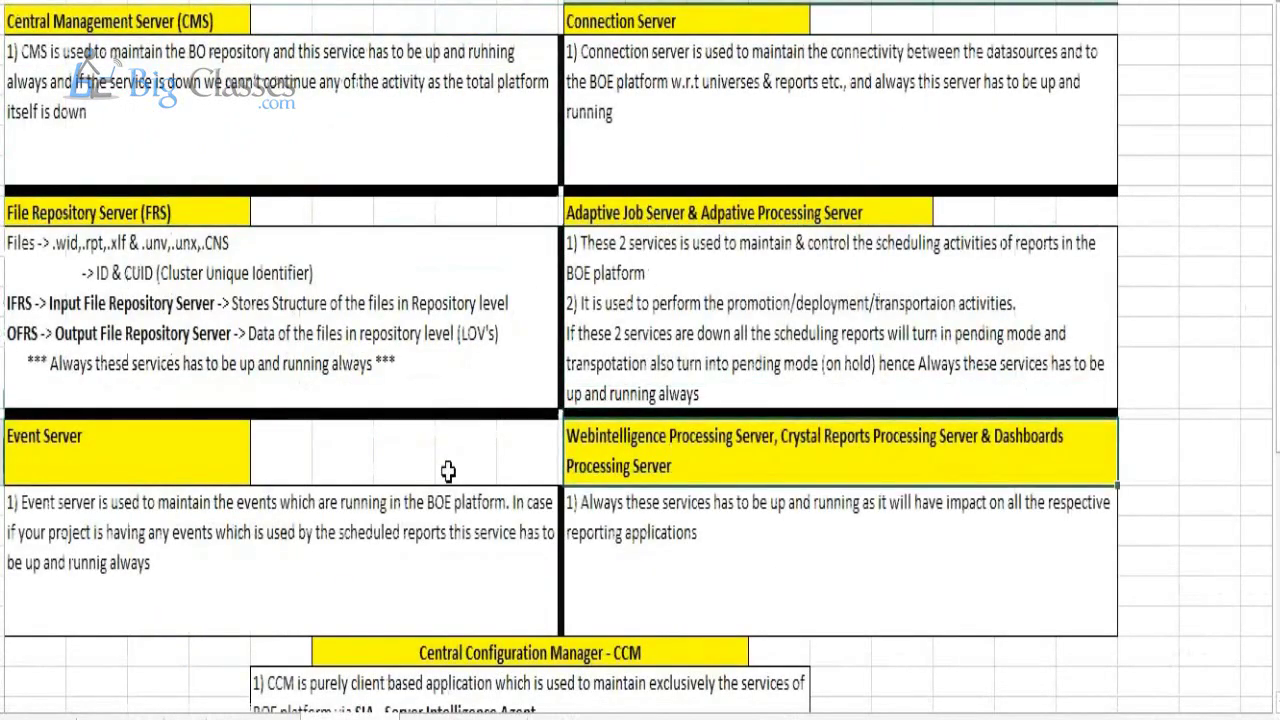
left_click(441, 466)
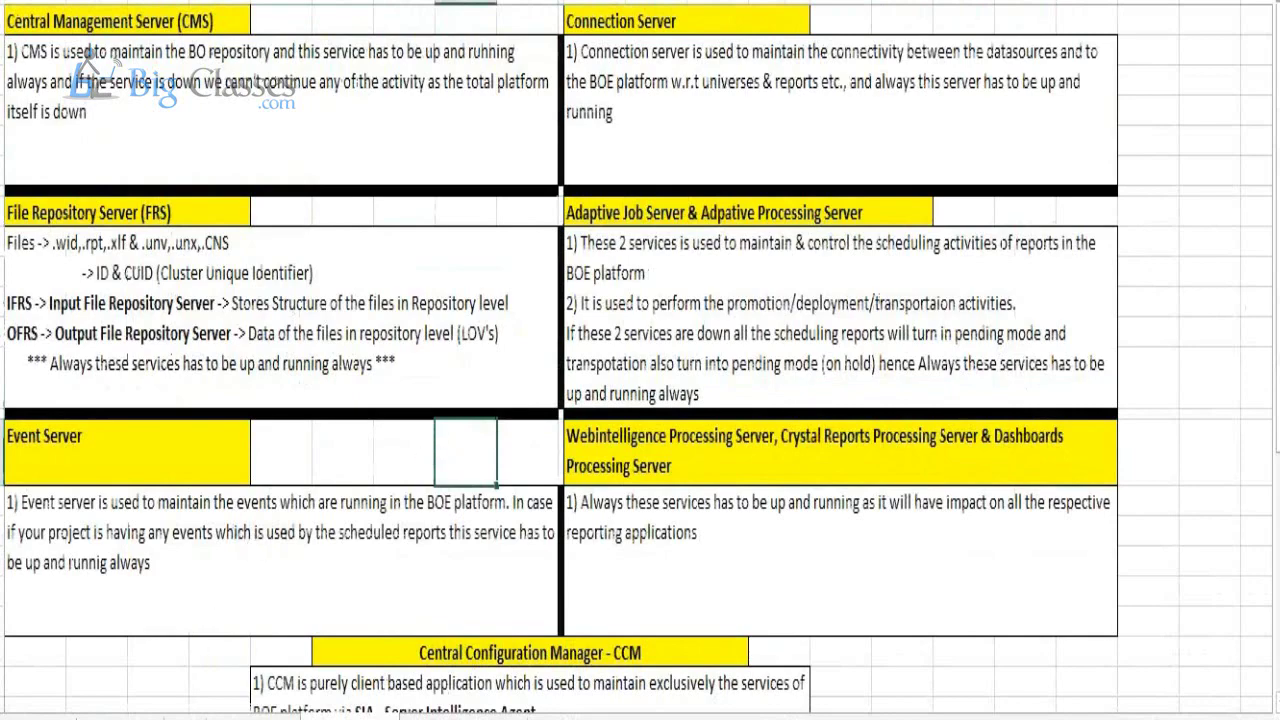
On the CMC notes sheet, highlight 'Clustering & Cloning' and 'Promotion Management', then go to the diagram sheet.
key("ctrl+Page_Down")
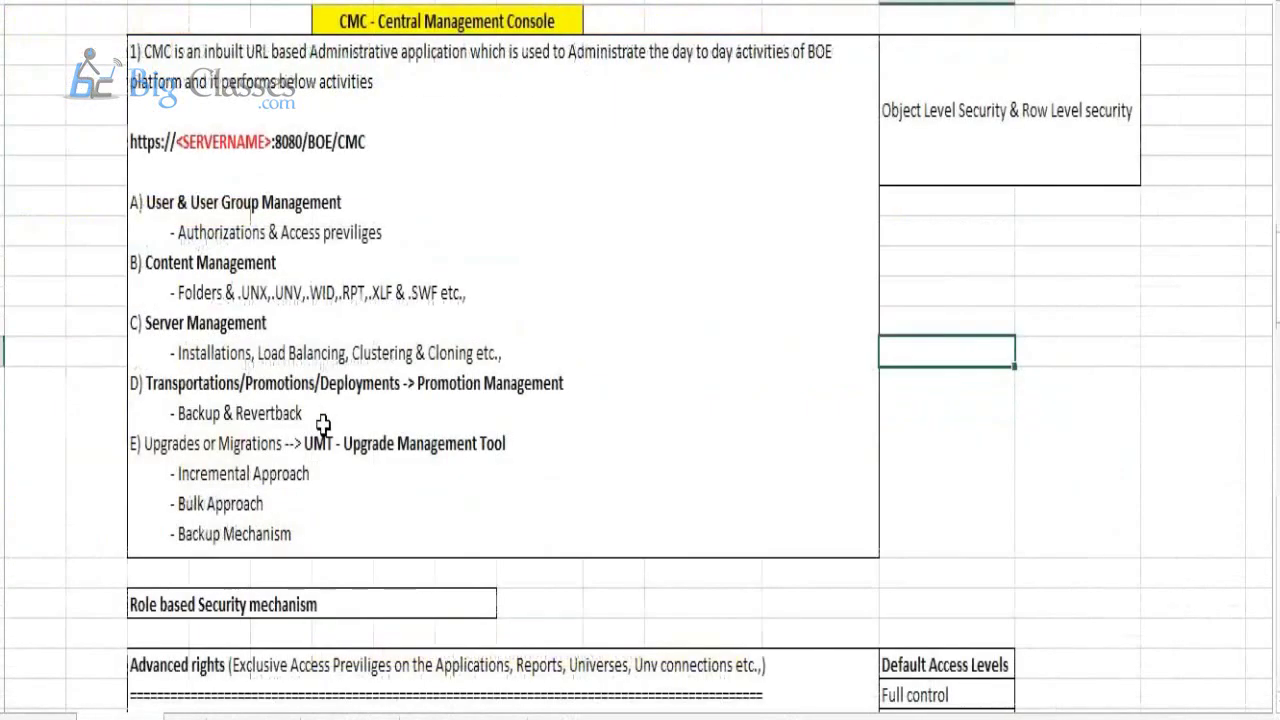
left_click(354, 353)
left_click_drag(354, 353, 510, 352)
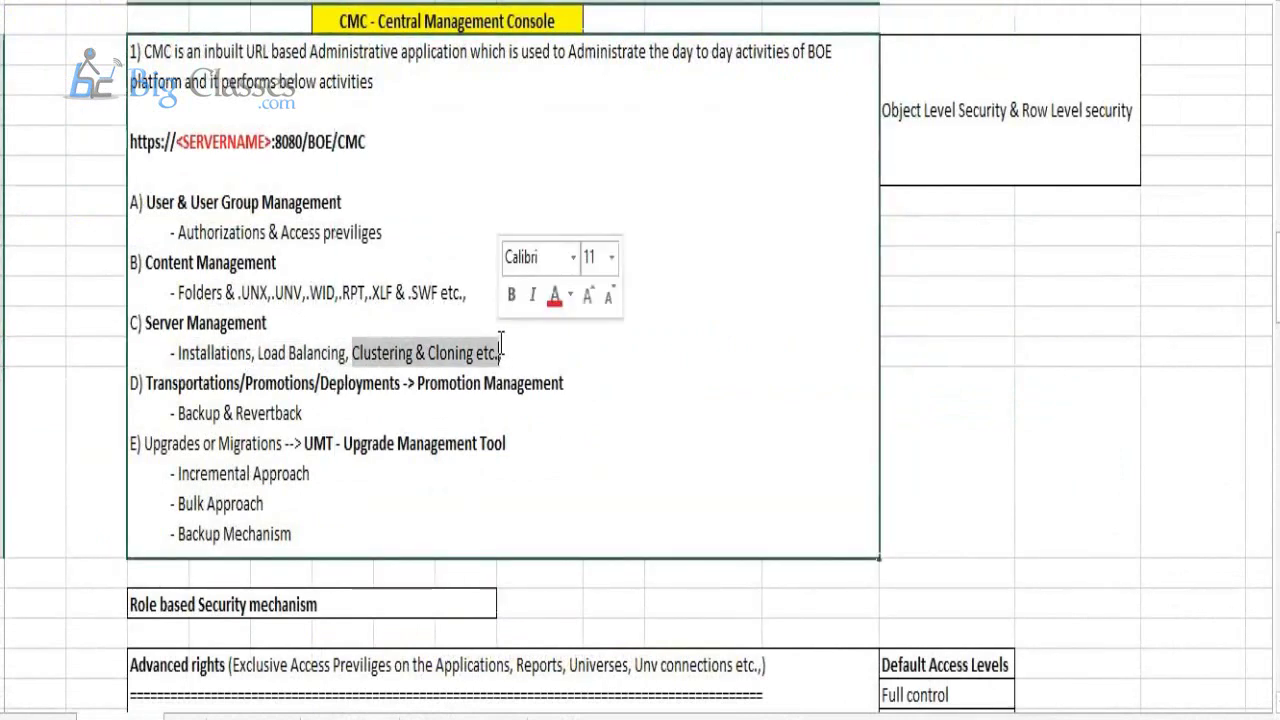
left_click(1107, 268)
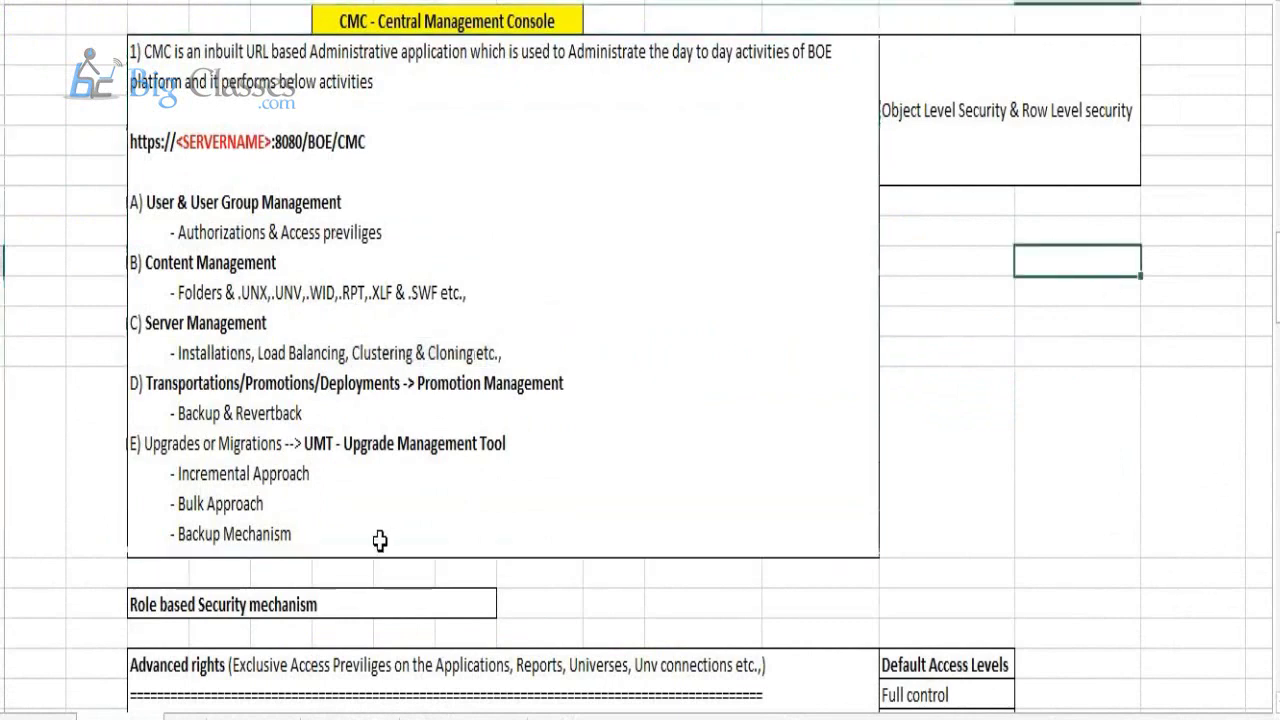
left_click(432, 383)
left_click_drag(417, 383, 568, 385)
left_click(350, 348)
key("ctrl+Page_Down")
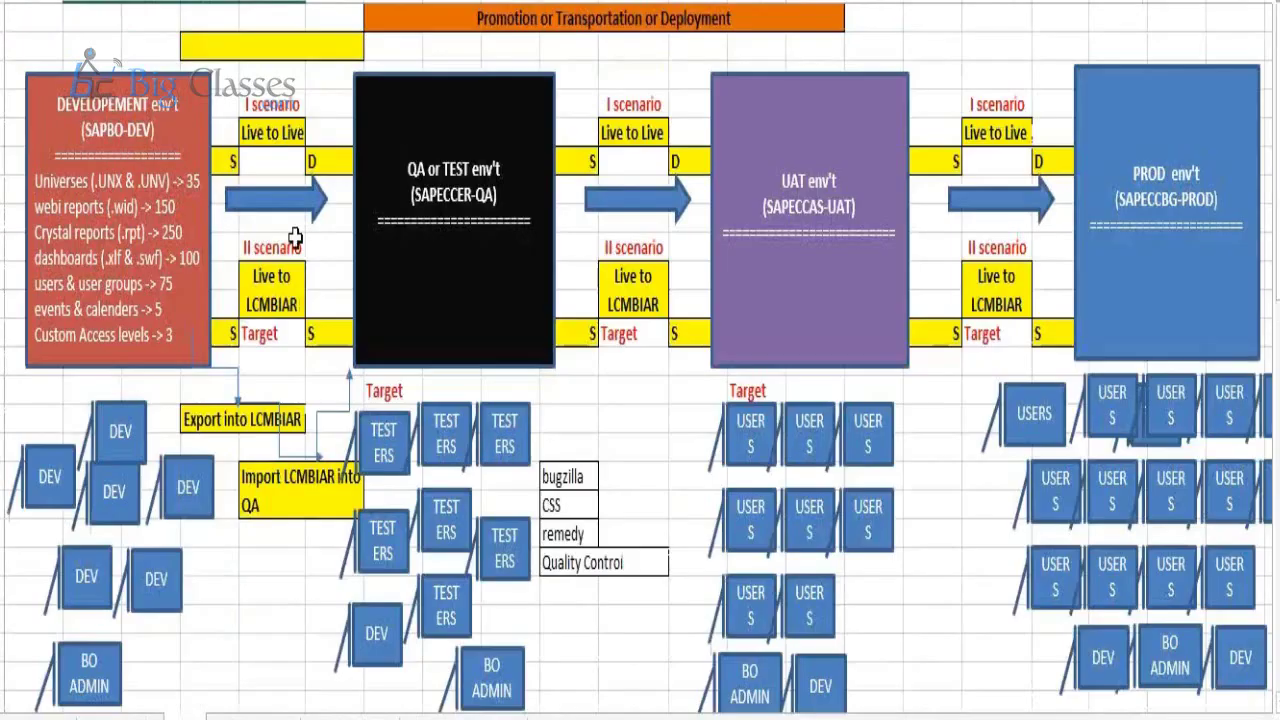
Point out the QA/TEST and PROD environment shapes on the deployment diagram.
left_click(271, 615)
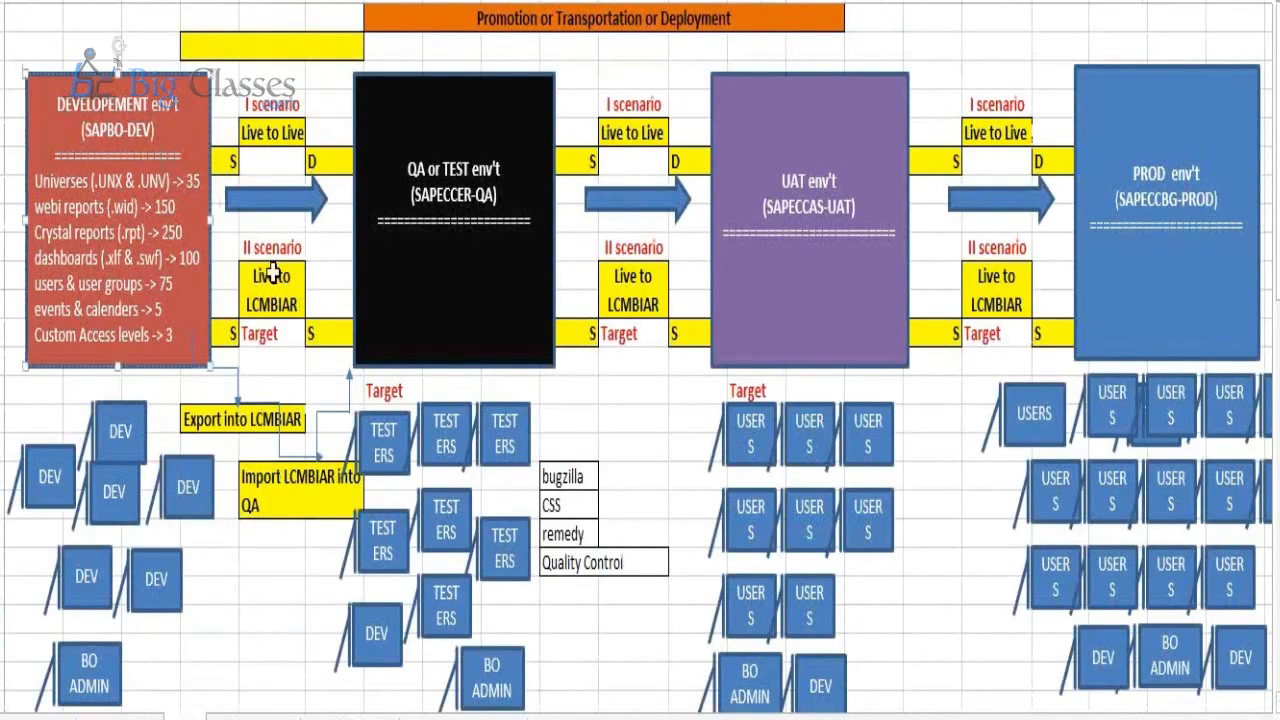
left_click(400, 193)
left_click(852, 143)
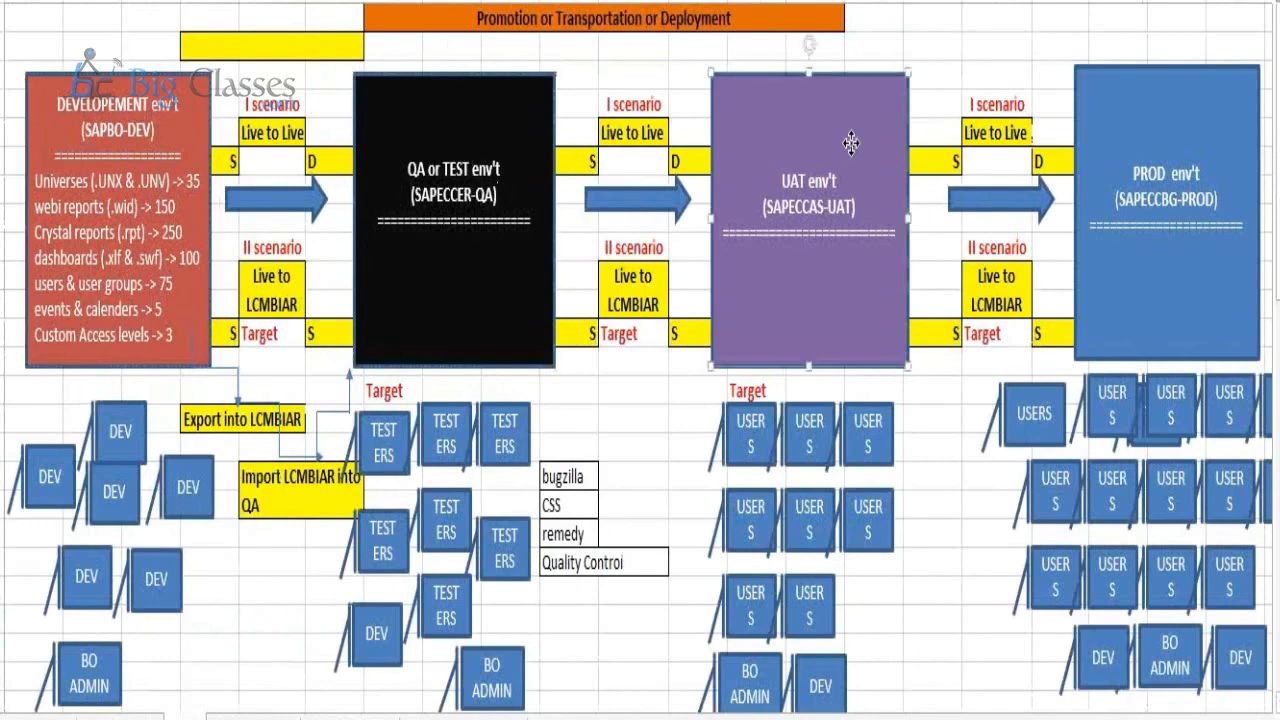
left_click(1146, 283)
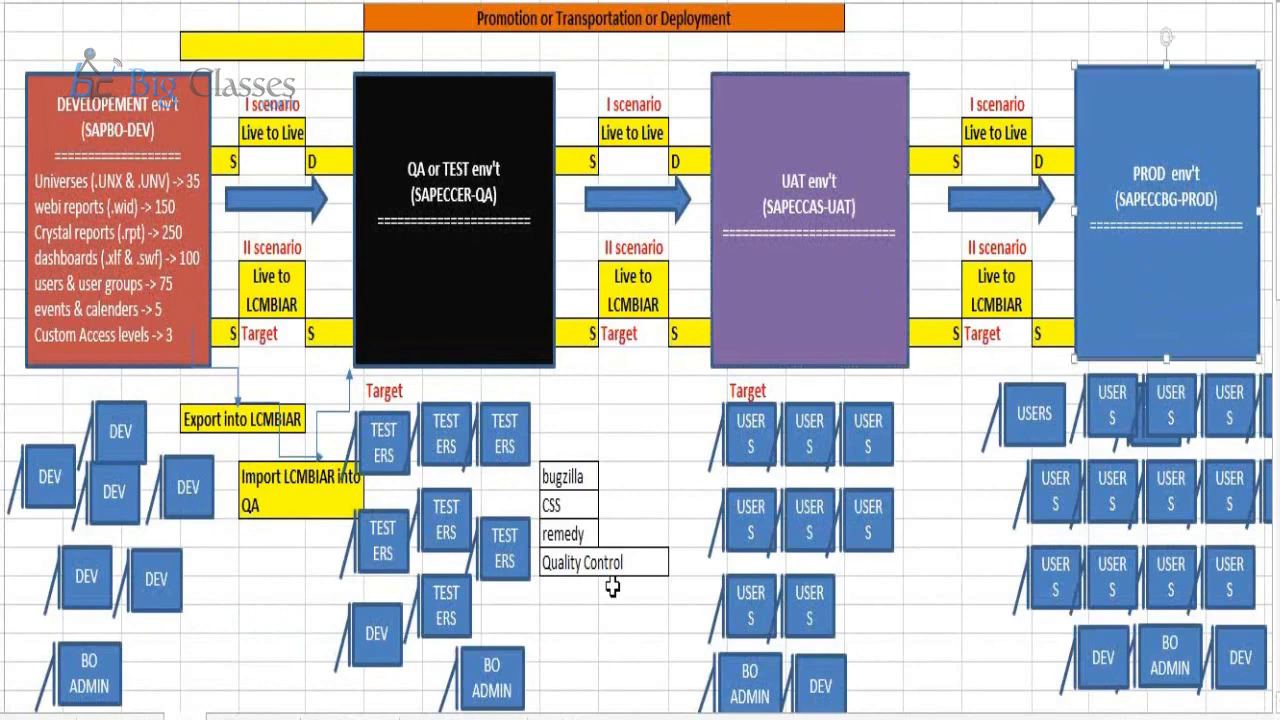
left_click(606, 645)
Highlight the backup phrase in the LCMBIAR notes, select the Check list cell, then scroll back up.
scroll(604, 645, "down", 5)
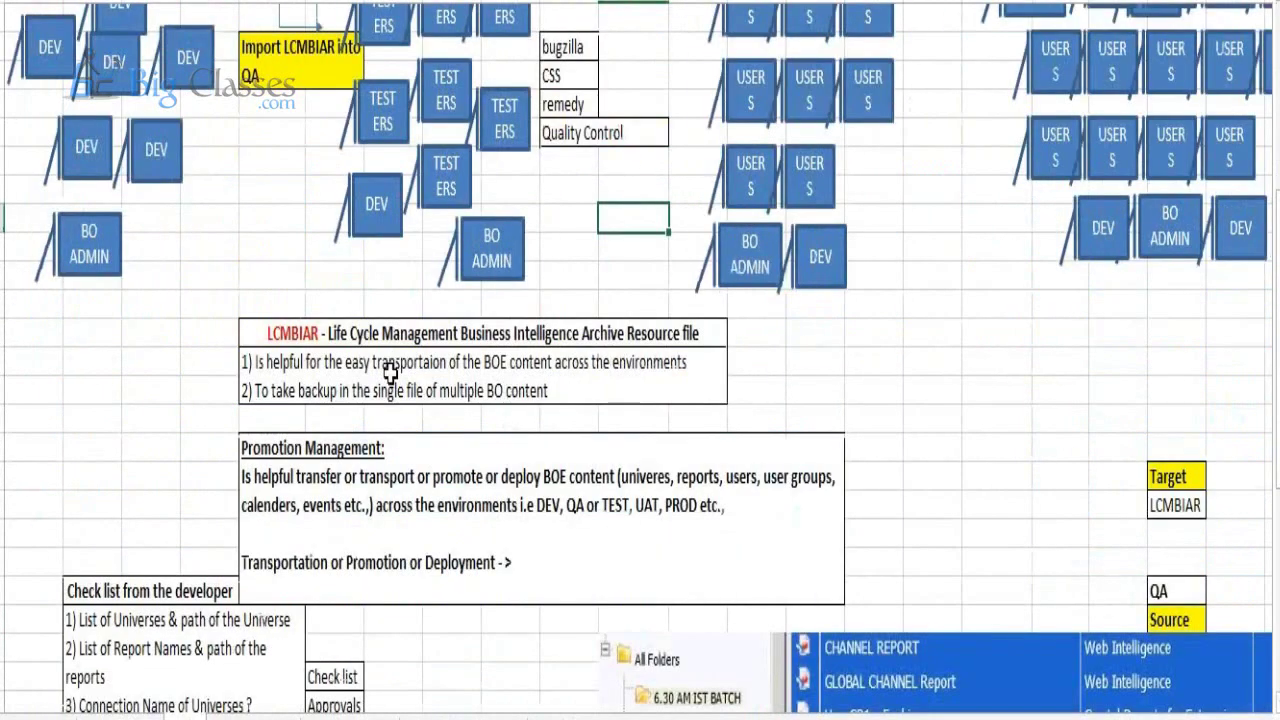
left_click(283, 380)
left_click_drag(283, 390, 358, 394)
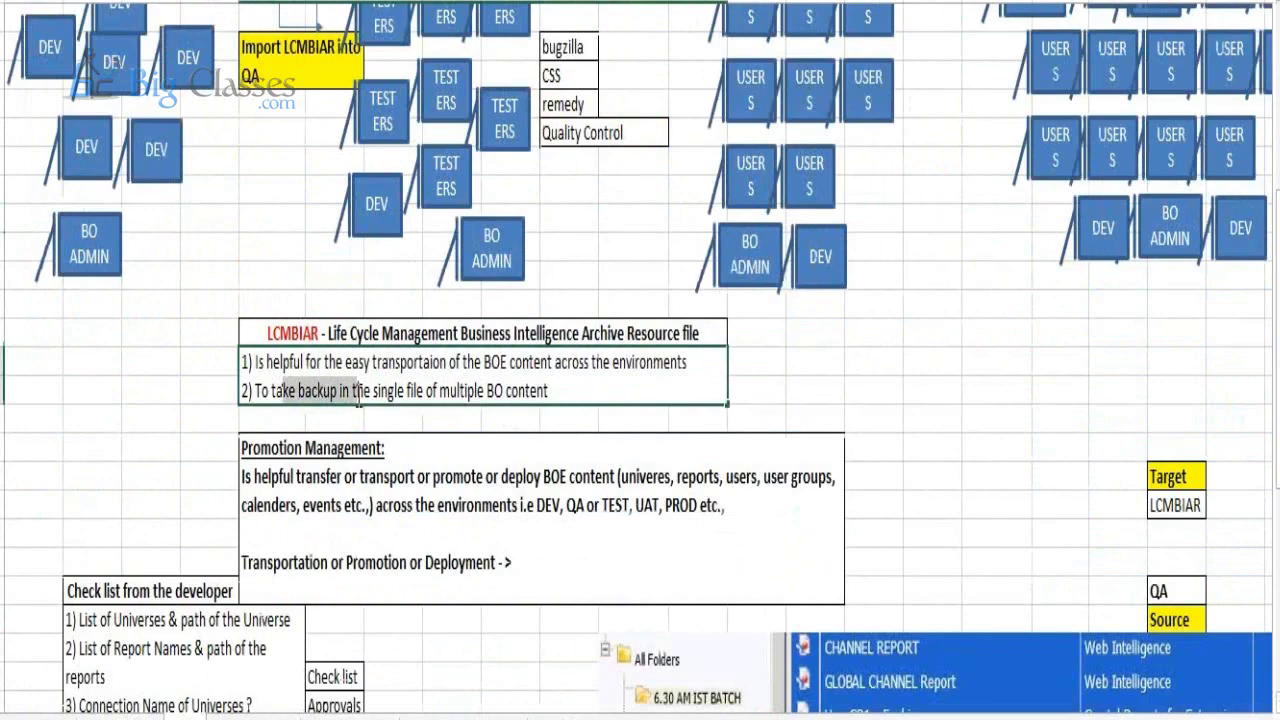
left_click(712, 420)
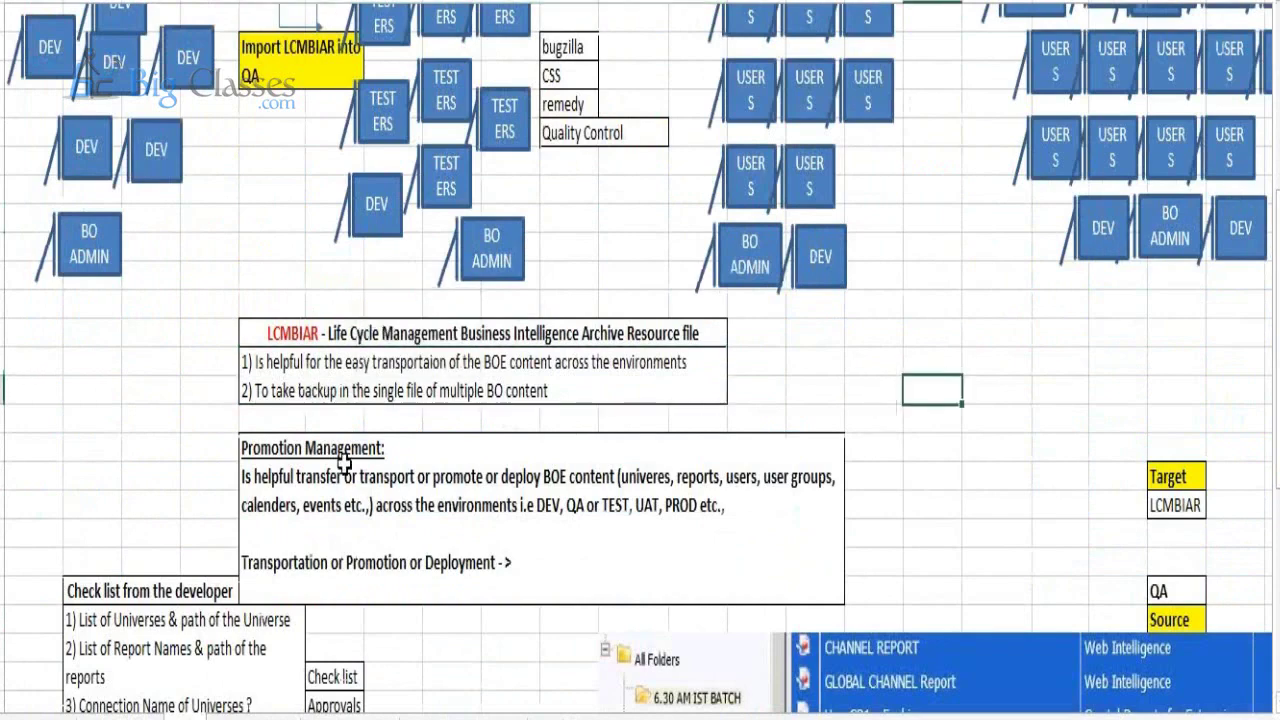
scroll(374, 537, "down", 4)
left_click(418, 614)
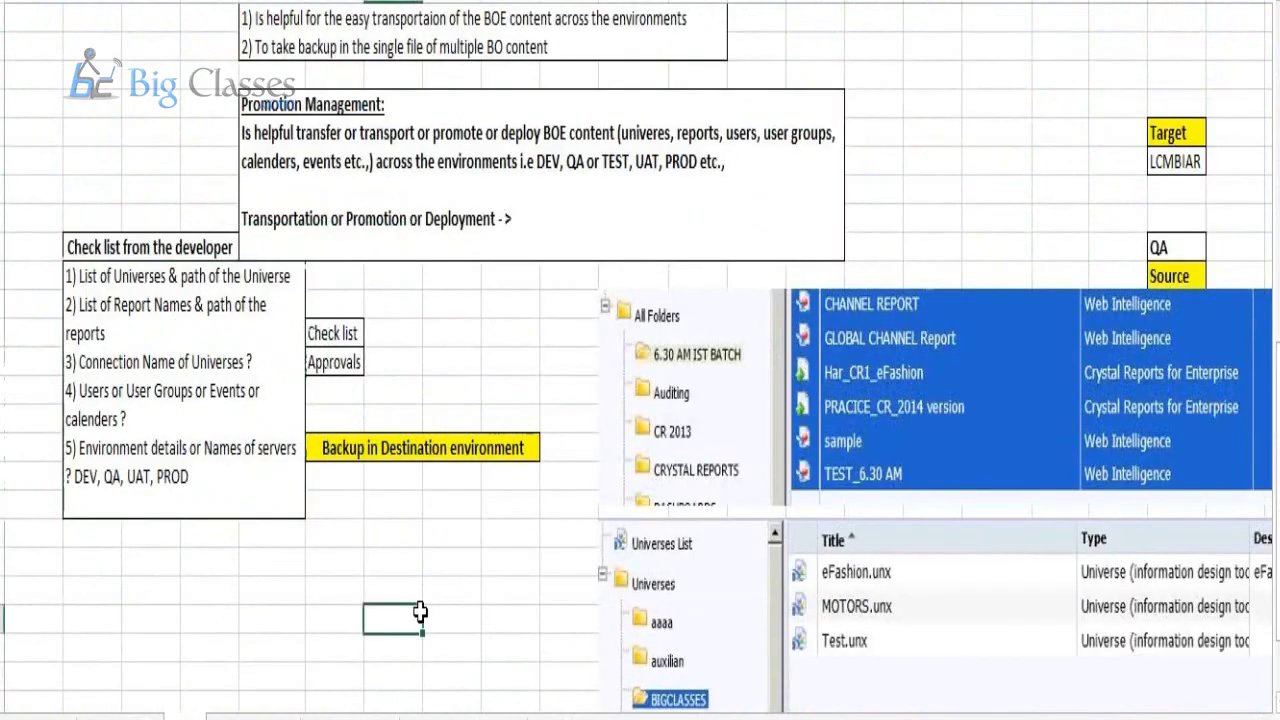
left_click(345, 334)
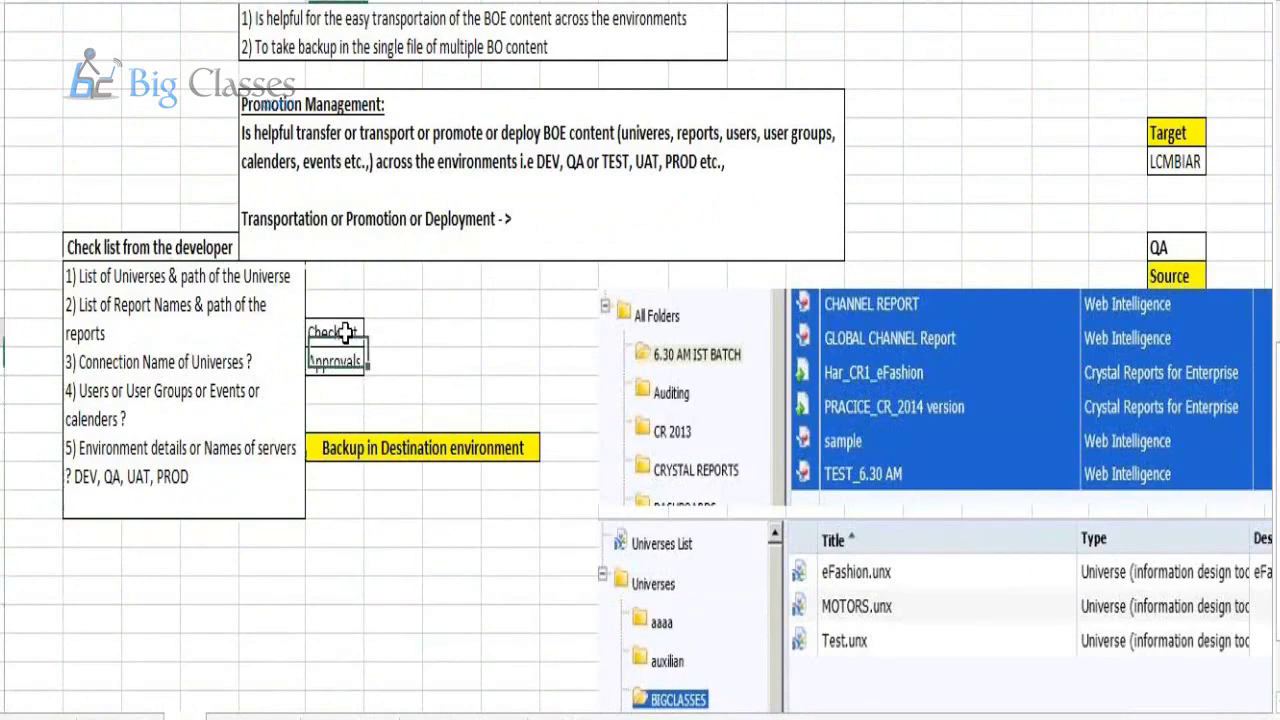
scroll(471, 277, "up", 10)
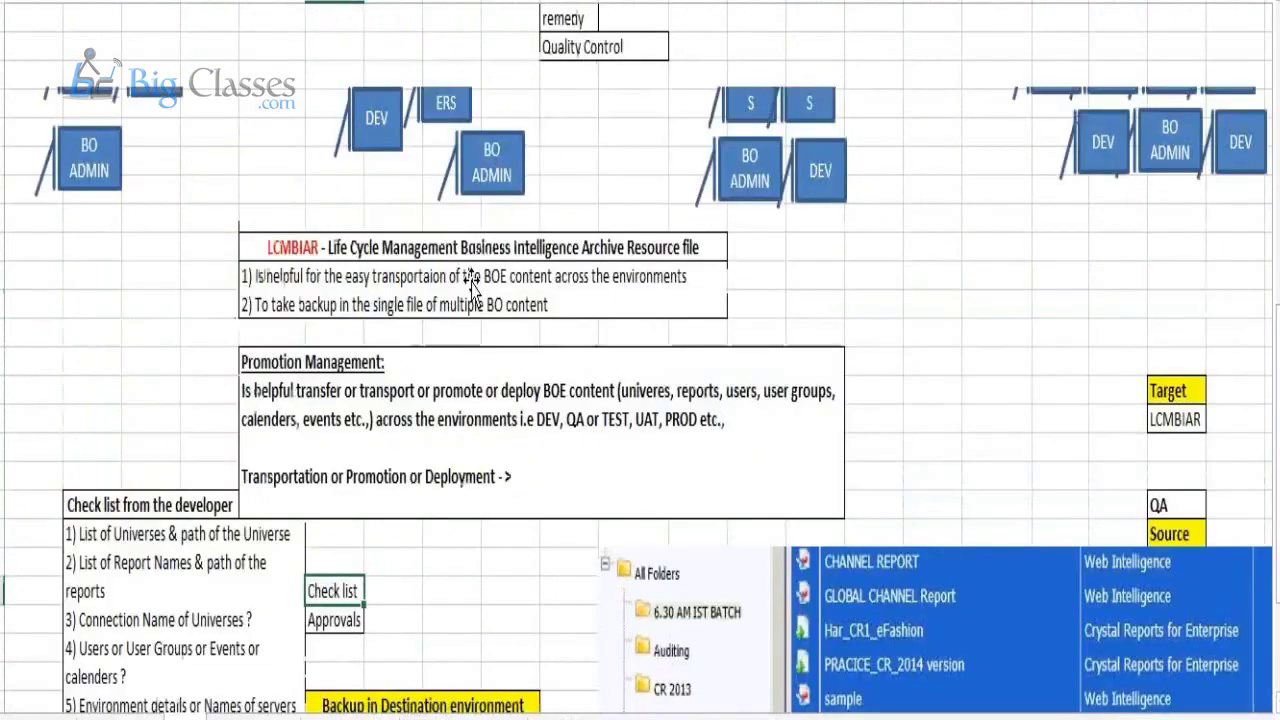
scroll(439, 415, "up", 10)
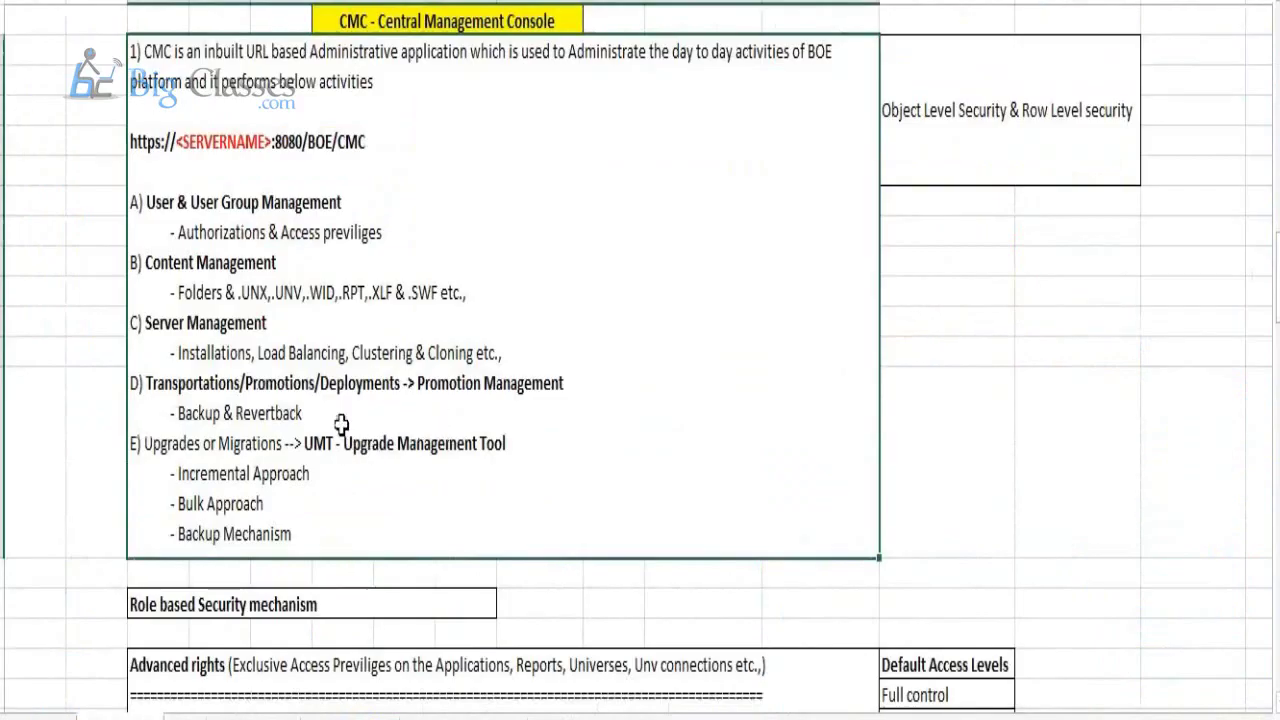
Highlight 'UMT - Upgrade Management Tool' in the Upgrades or Migrations line and jump to its section.
left_click(246, 443)
left_click_drag(304, 443, 528, 437)
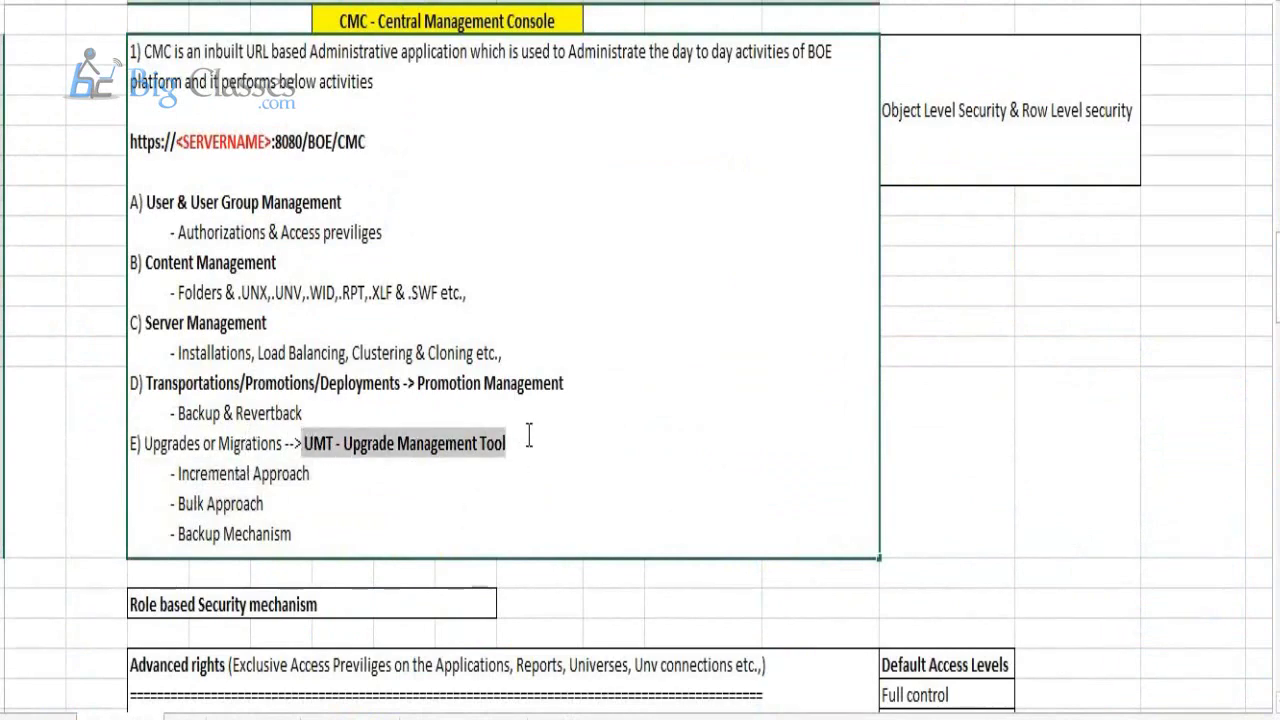
left_click(571, 353)
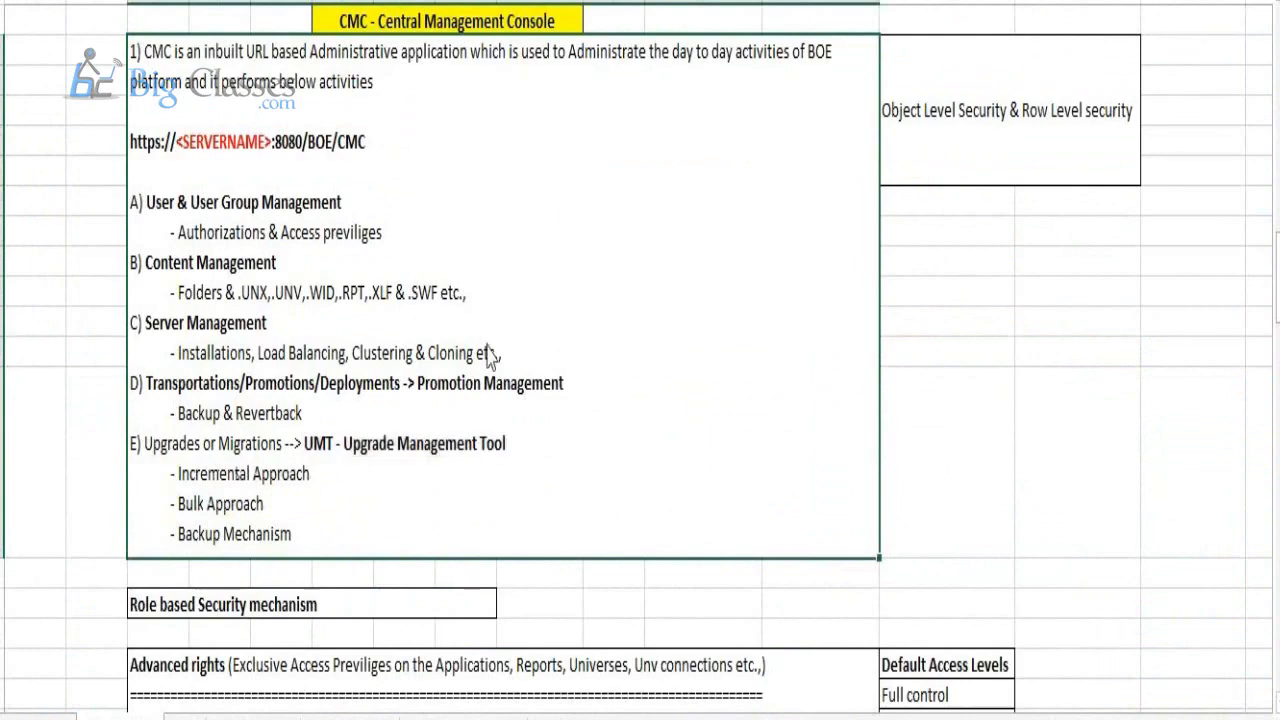
scroll(540, 250, "down", 10)
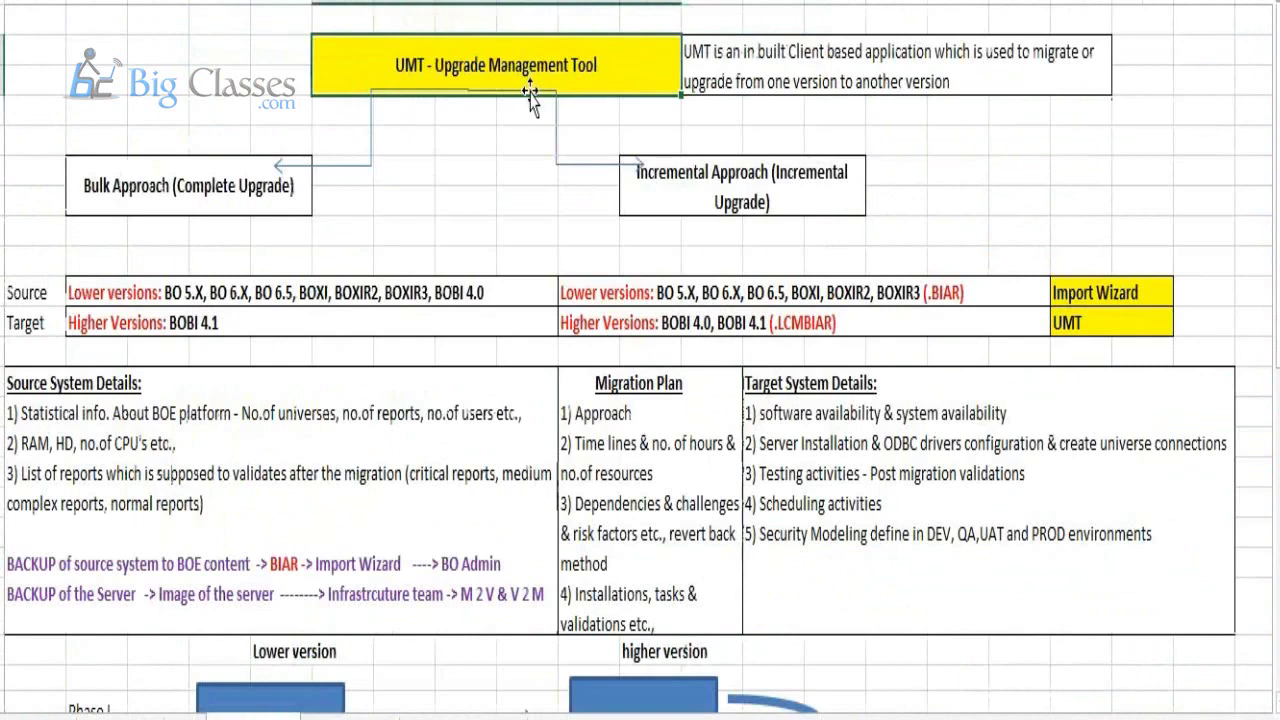
Point out the Lower versions source, Higher Versions target and yellow UMT cells.
left_click(445, 290)
left_click(620, 328)
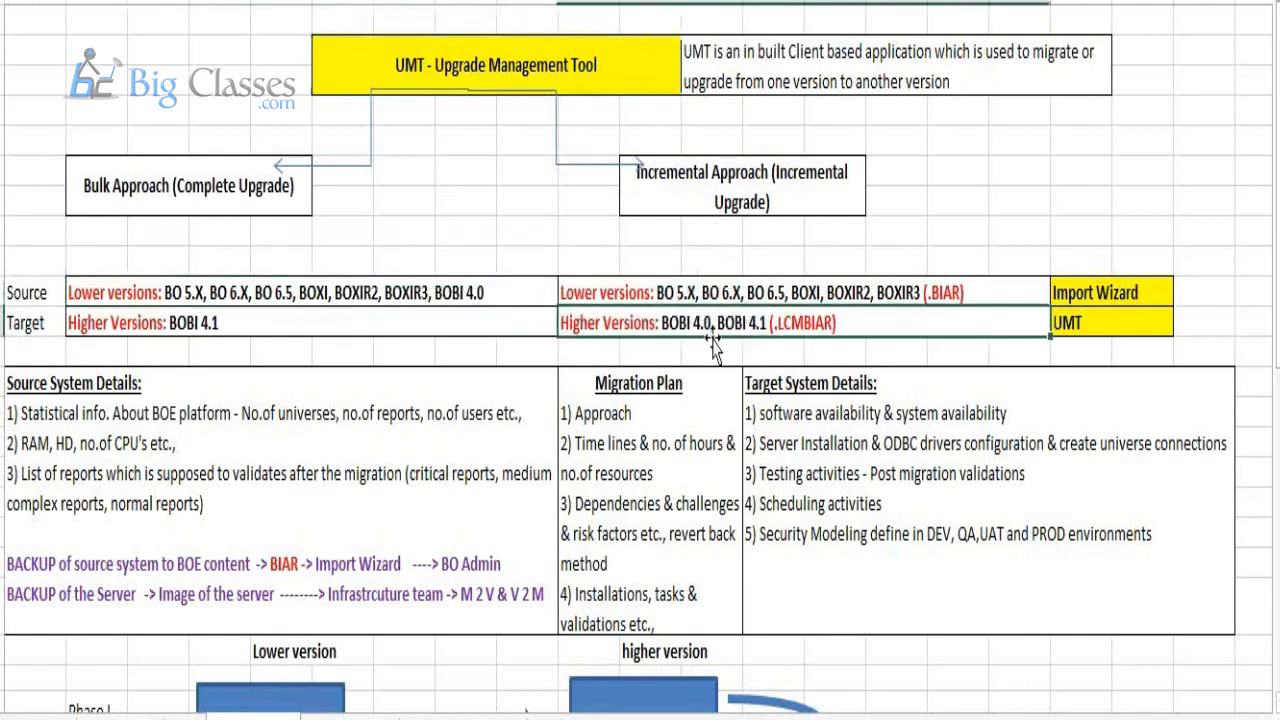
left_click(1060, 334)
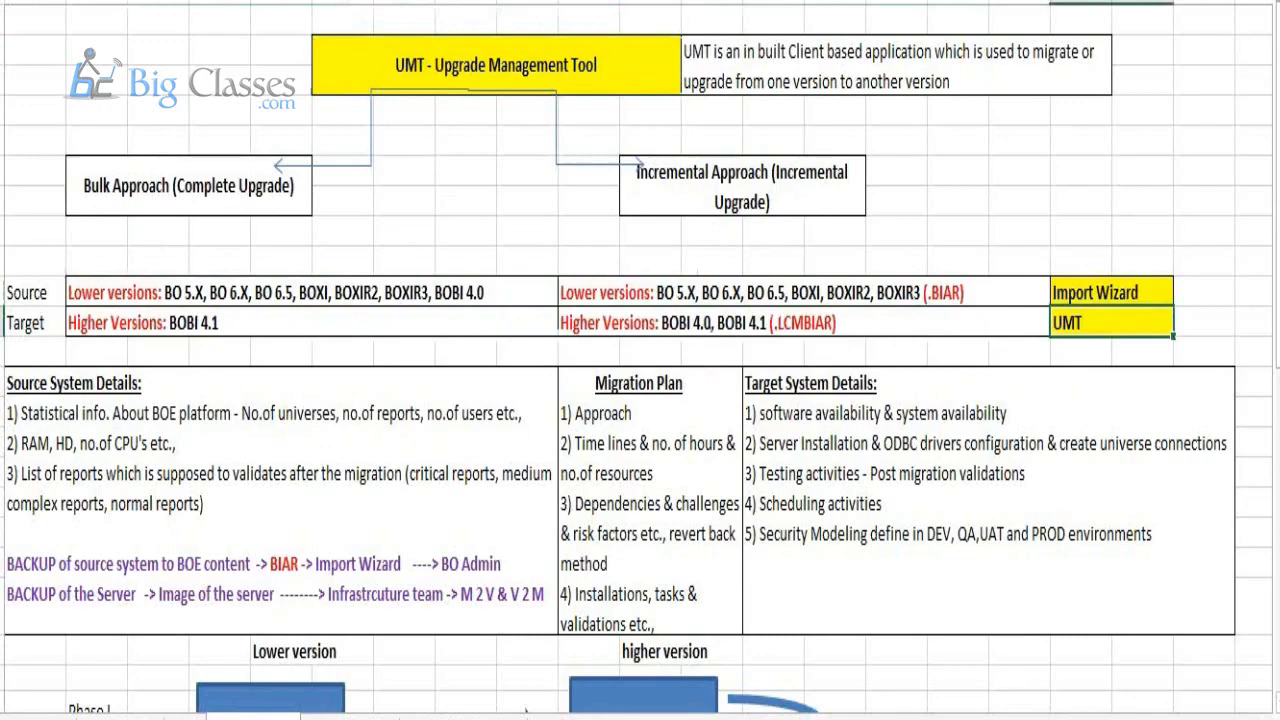
Return to the CMC notes, scroll through the Advanced rights and events notes, and select the CMC heading.
left_click(525, 712)
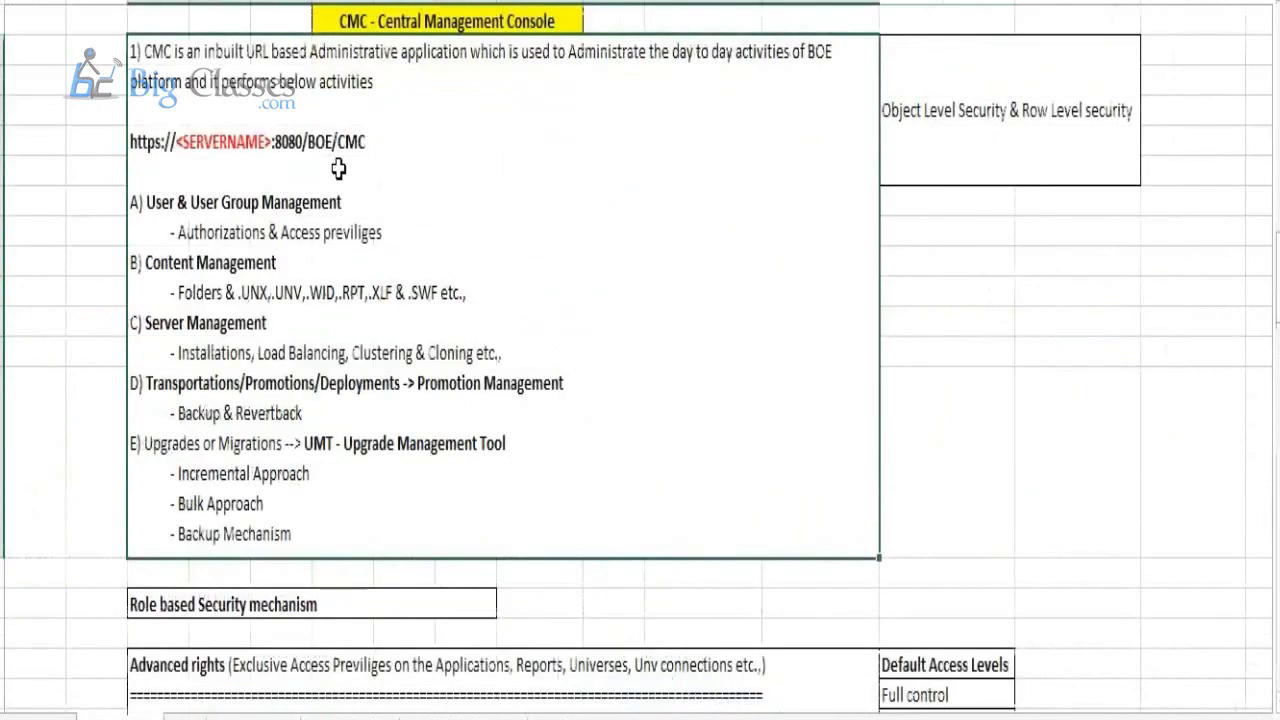
scroll(338, 169, "down", 2)
scroll(338, 169, "down", 1)
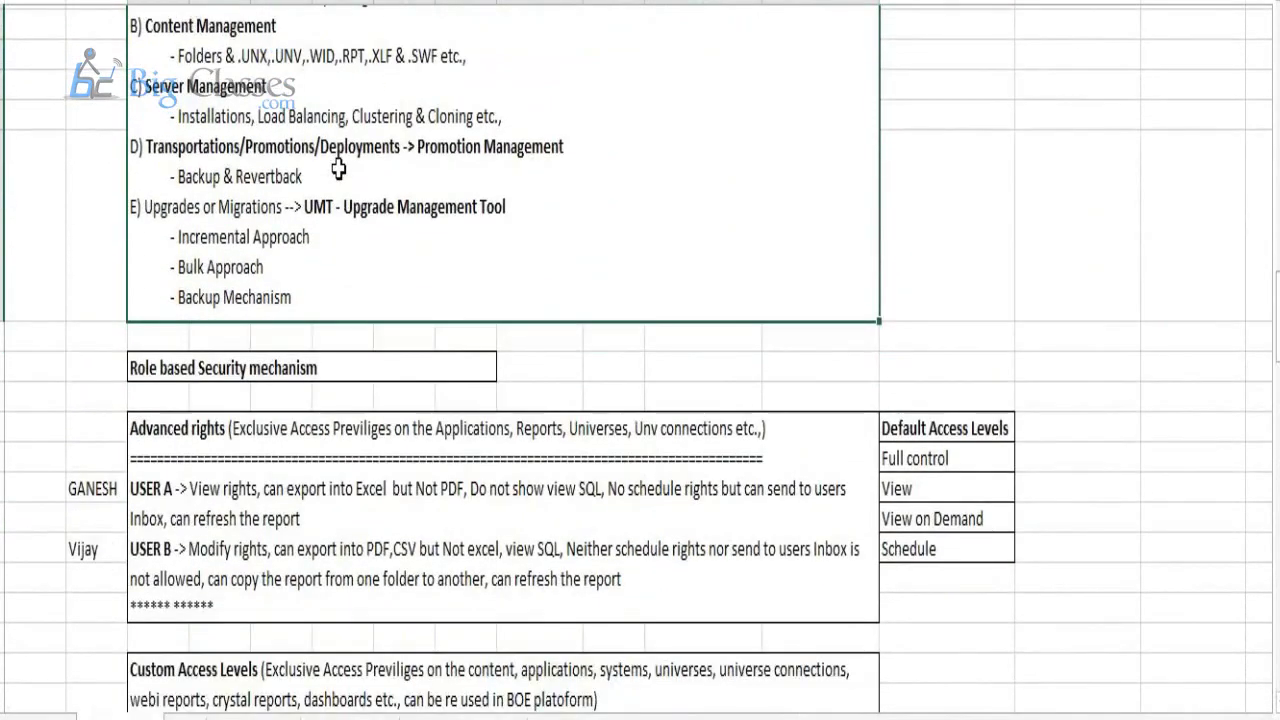
scroll(338, 169, "down", 5)
scroll(340, 175, "up", 5)
scroll(345, 193, "down", 4)
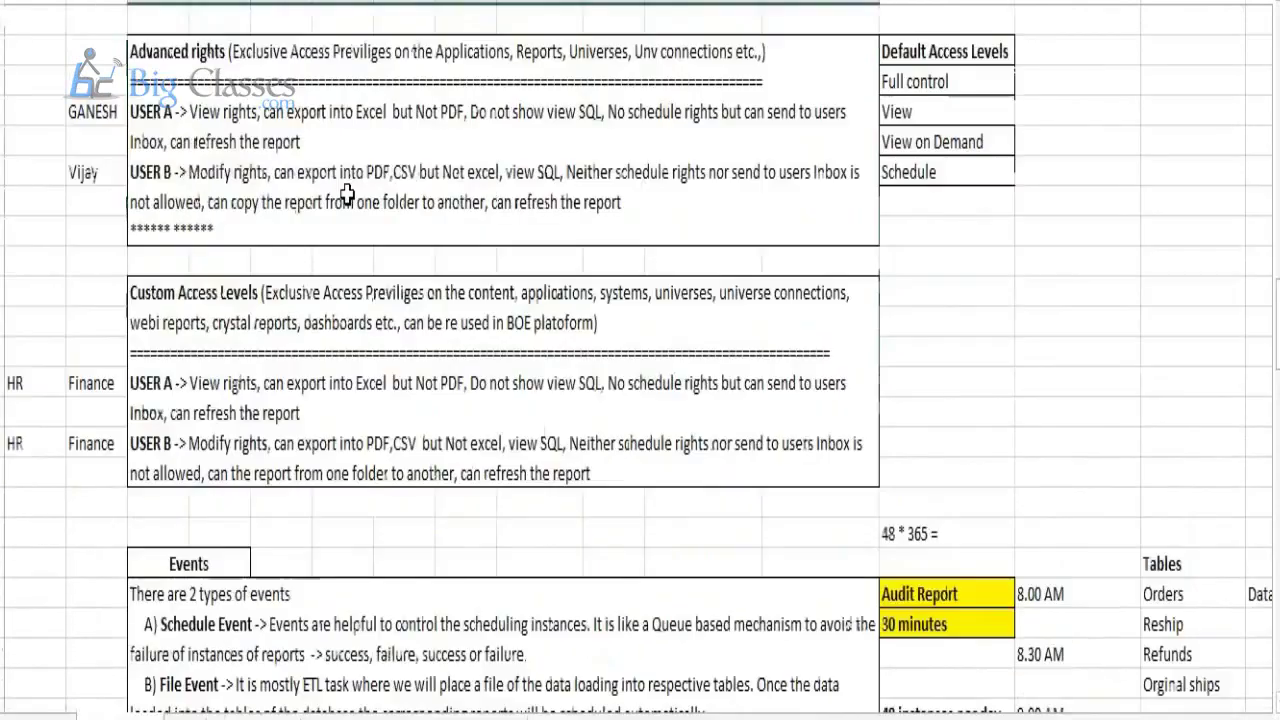
scroll(345, 193, "down", 4)
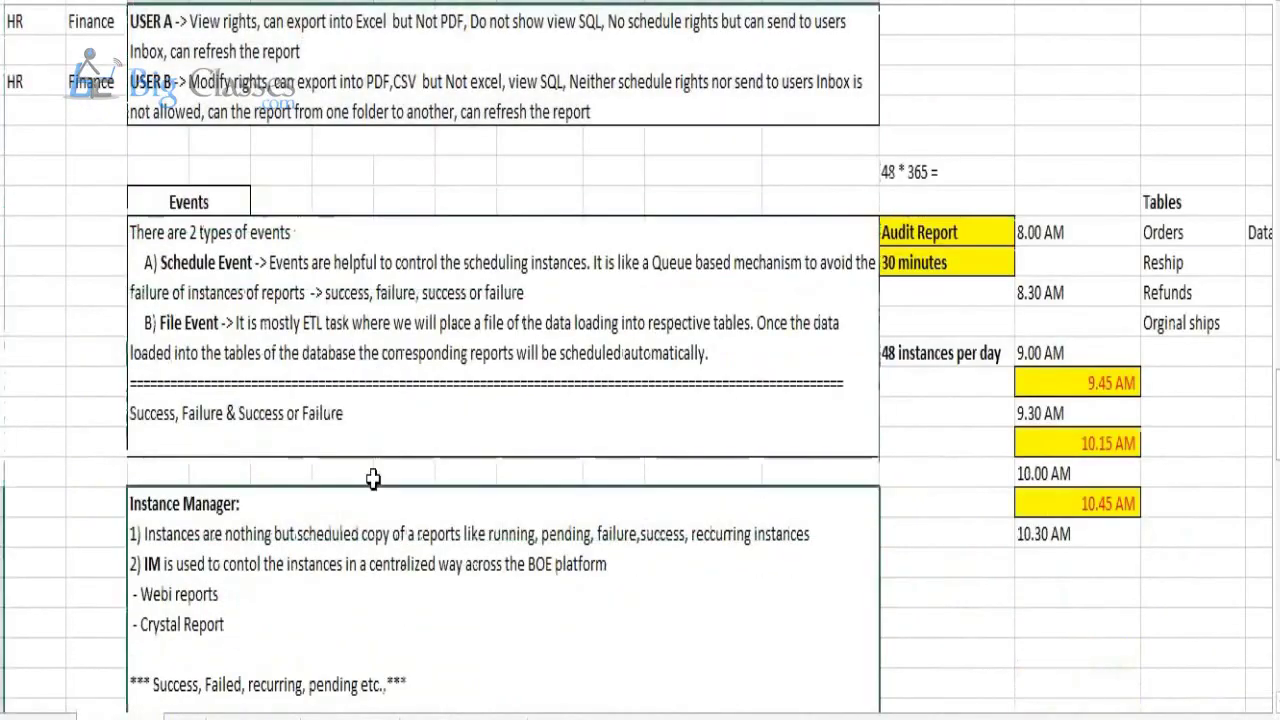
scroll(372, 479, "down", 4)
scroll(428, 534, "up", 6)
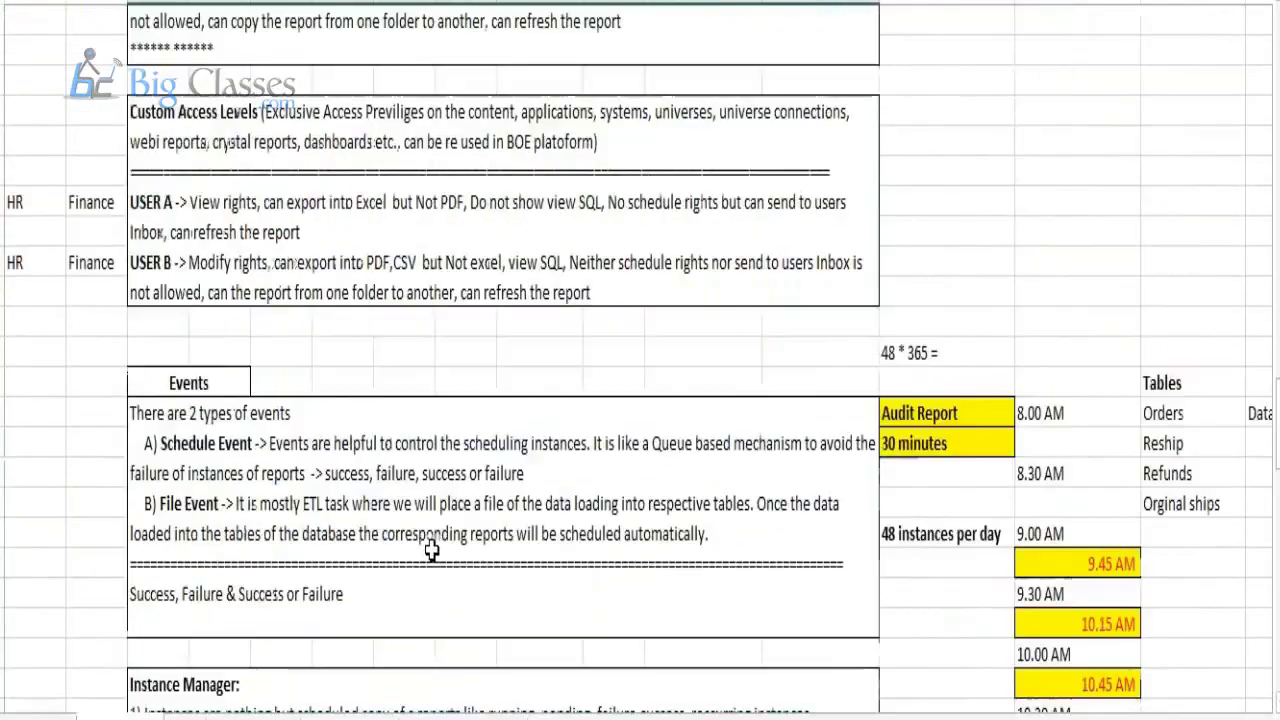
scroll(431, 549, "up", 6)
left_click(405, 455)
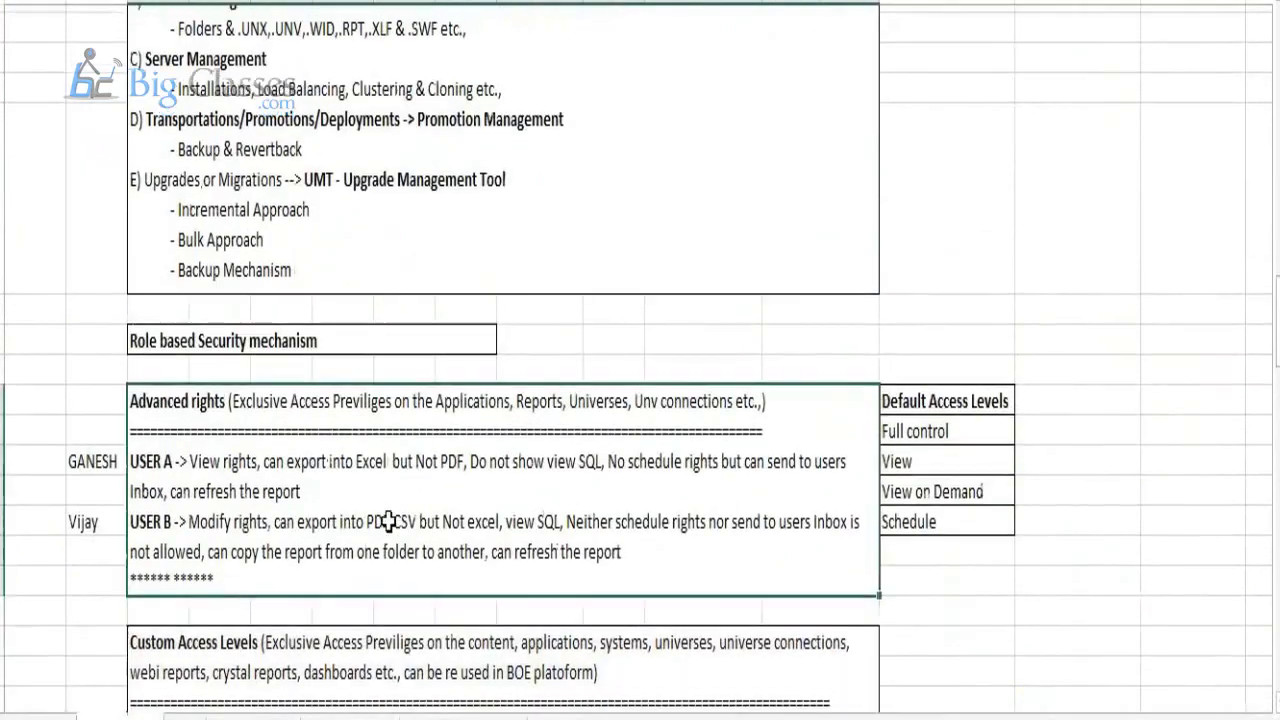
scroll(388, 521, "up", 18)
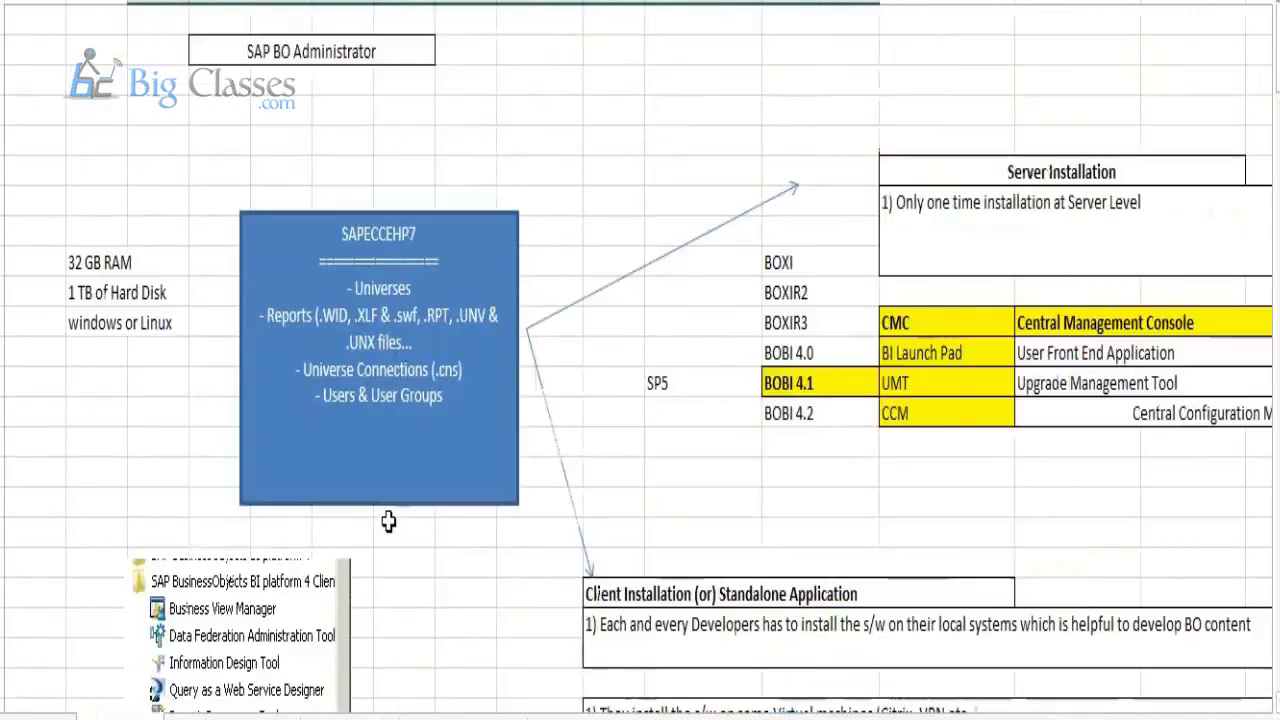
scroll(388, 521, "down", 6)
scroll(428, 440, "down", 7)
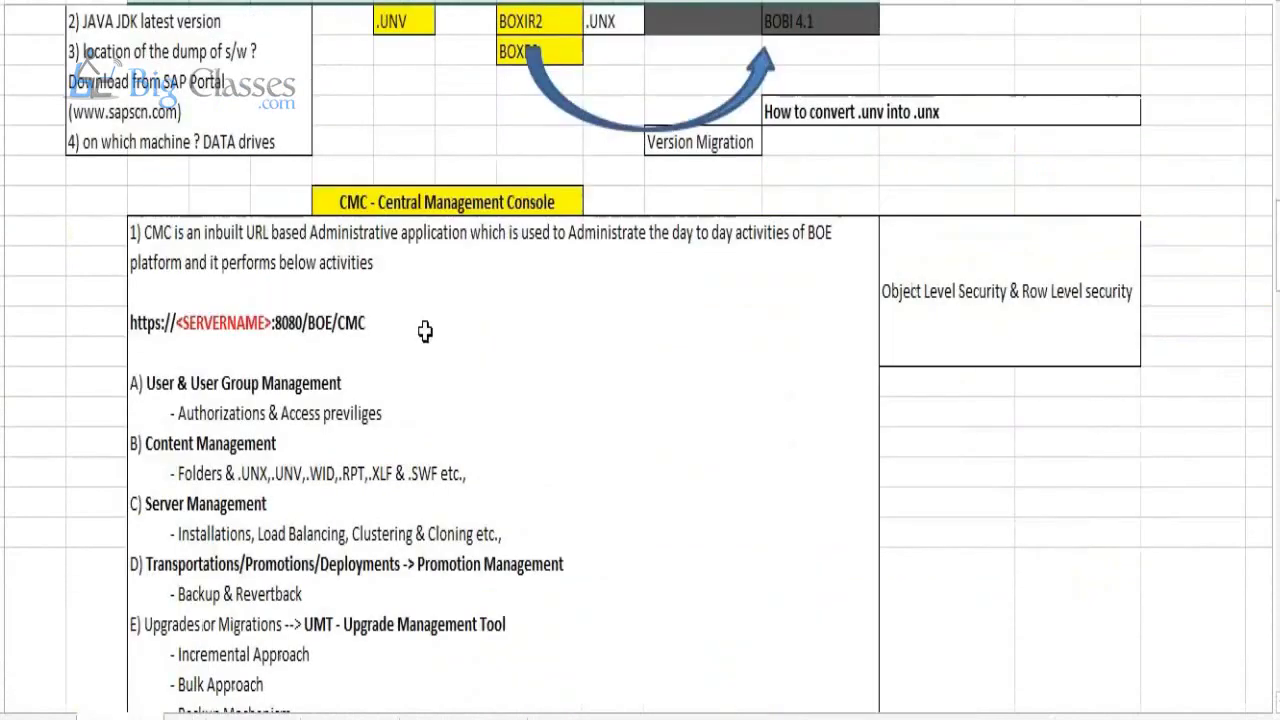
left_click(425, 205)
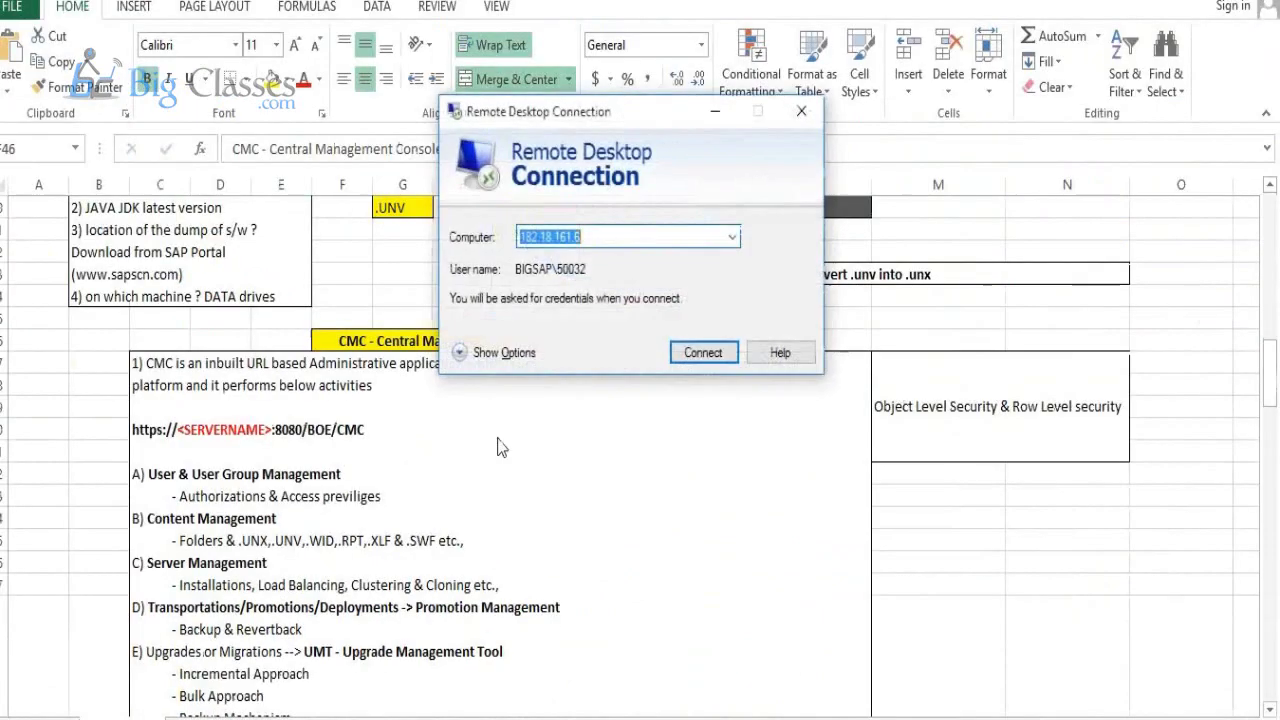
Connect to 182.18.161.6 using the saved account and its password.
left_click(695, 355)
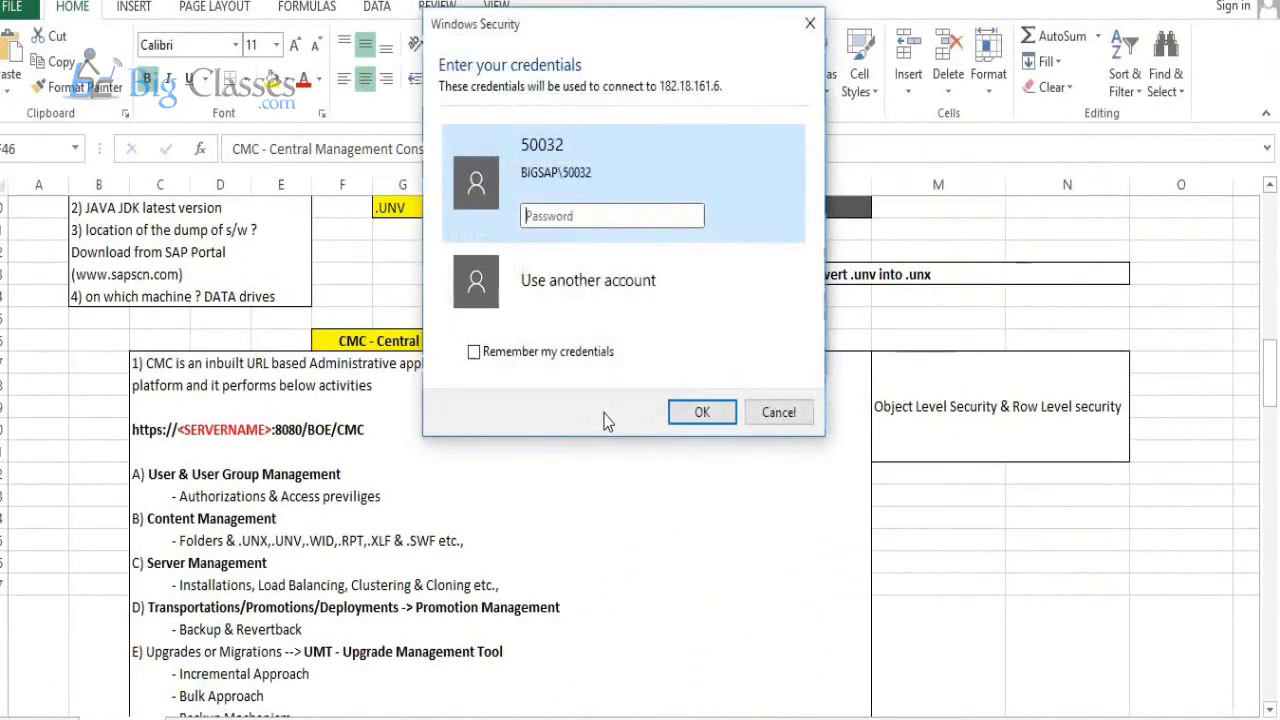
left_click(490, 280)
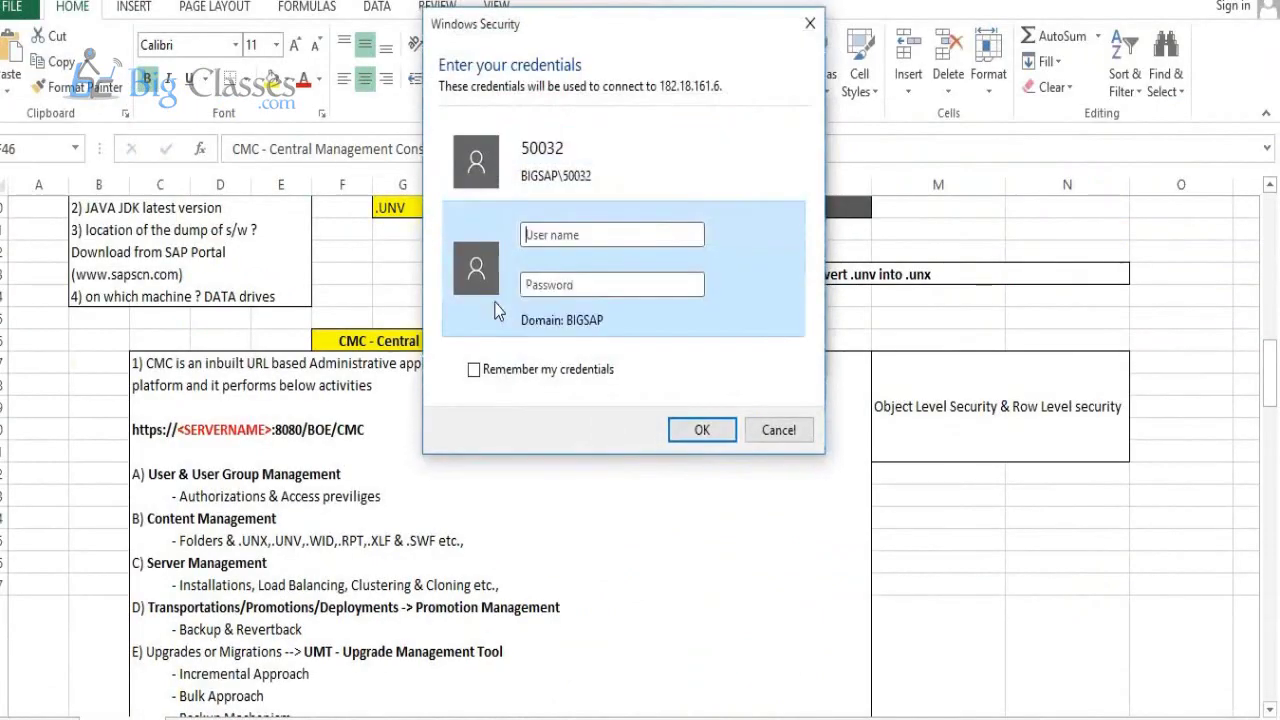
type("Ga")
left_click(575, 165)
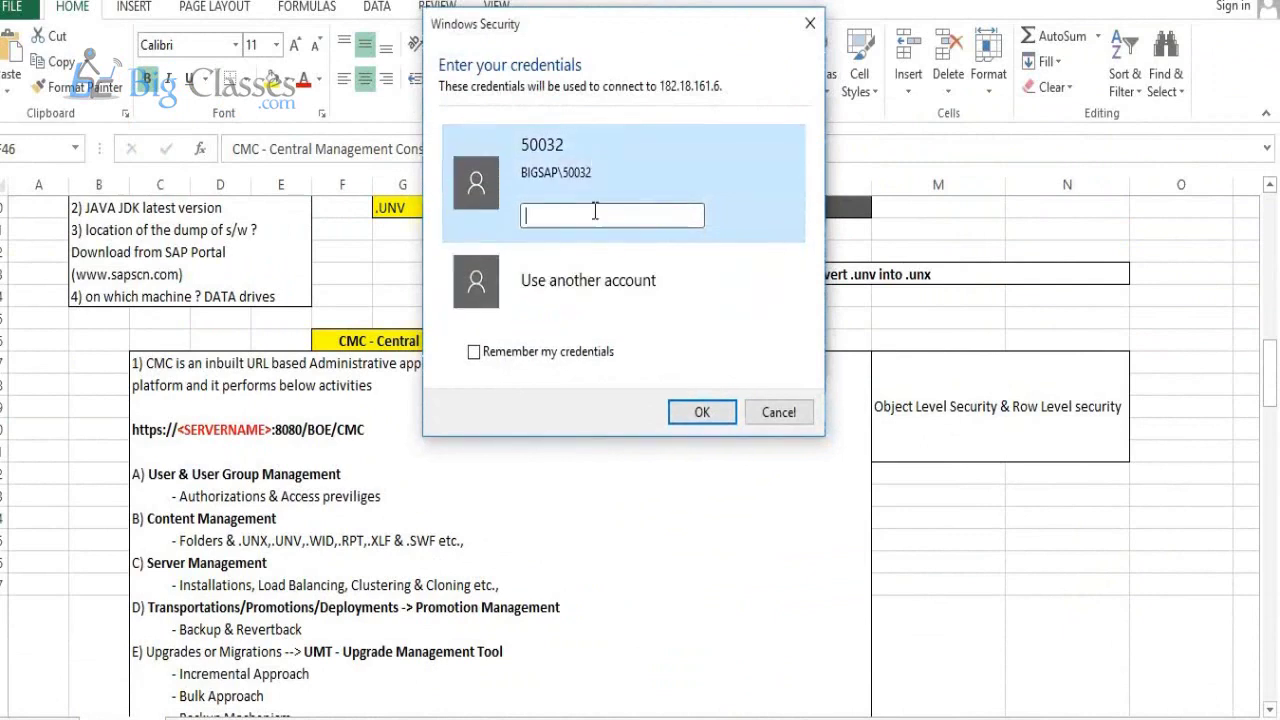
type("*********")
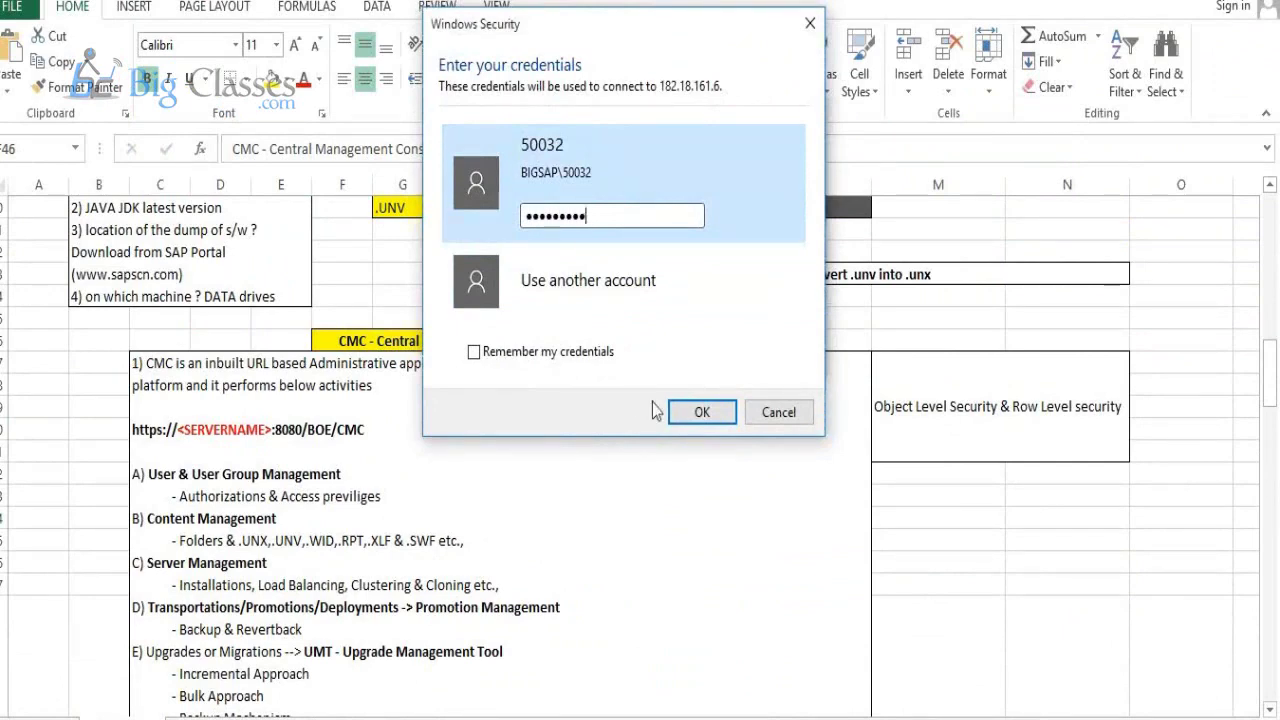
left_click(690, 411)
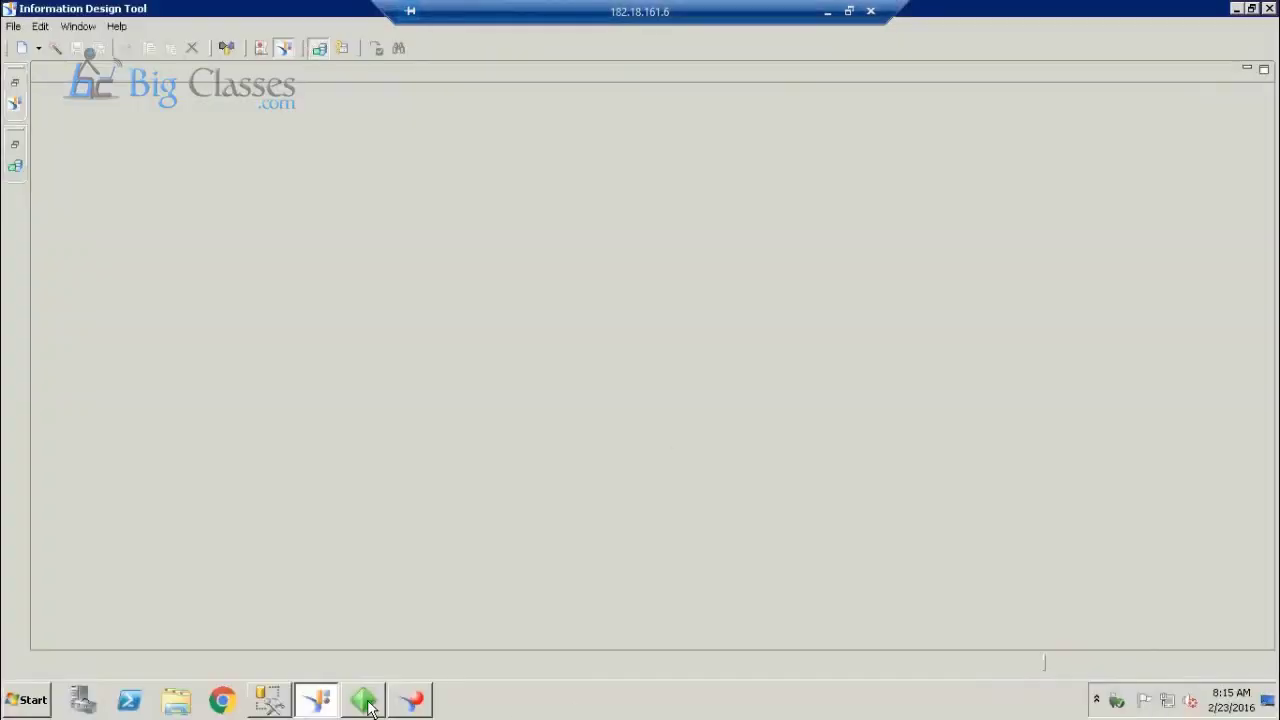
From the server's Start menu, launch SAP BusinessObjects BI platform 4 > Central Management Console.
left_click(366, 702)
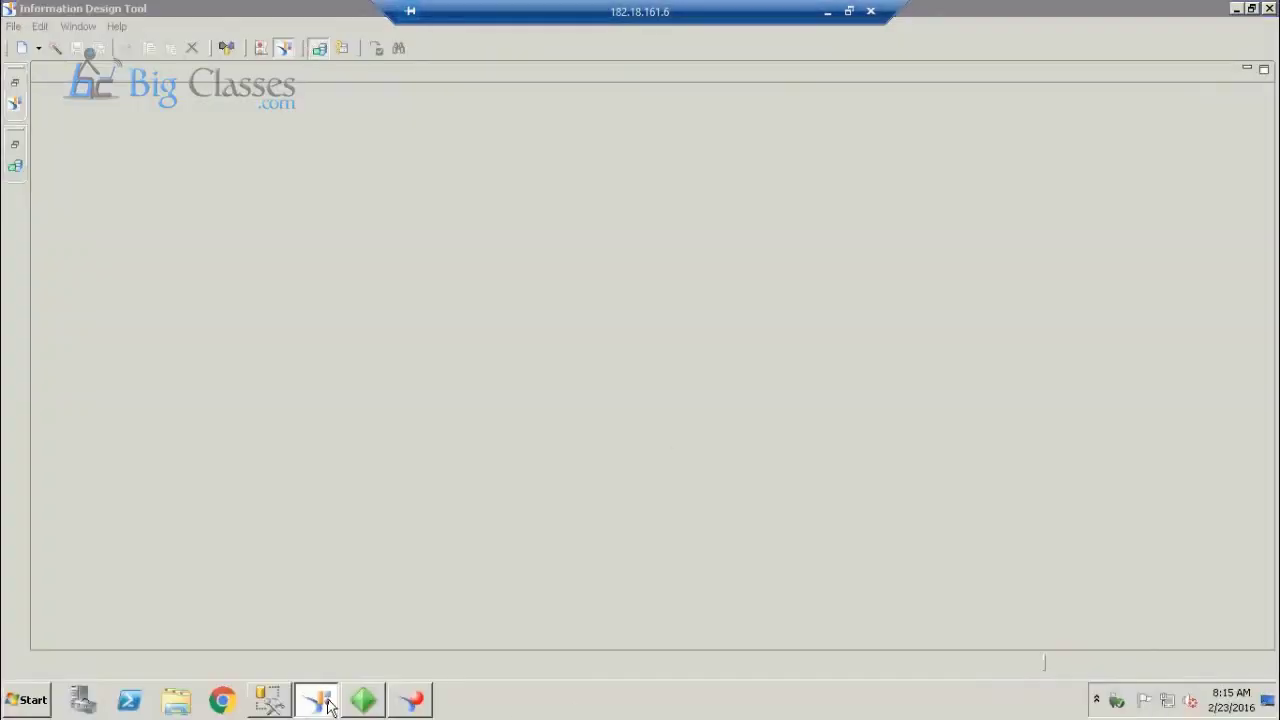
left_click(1268, 706)
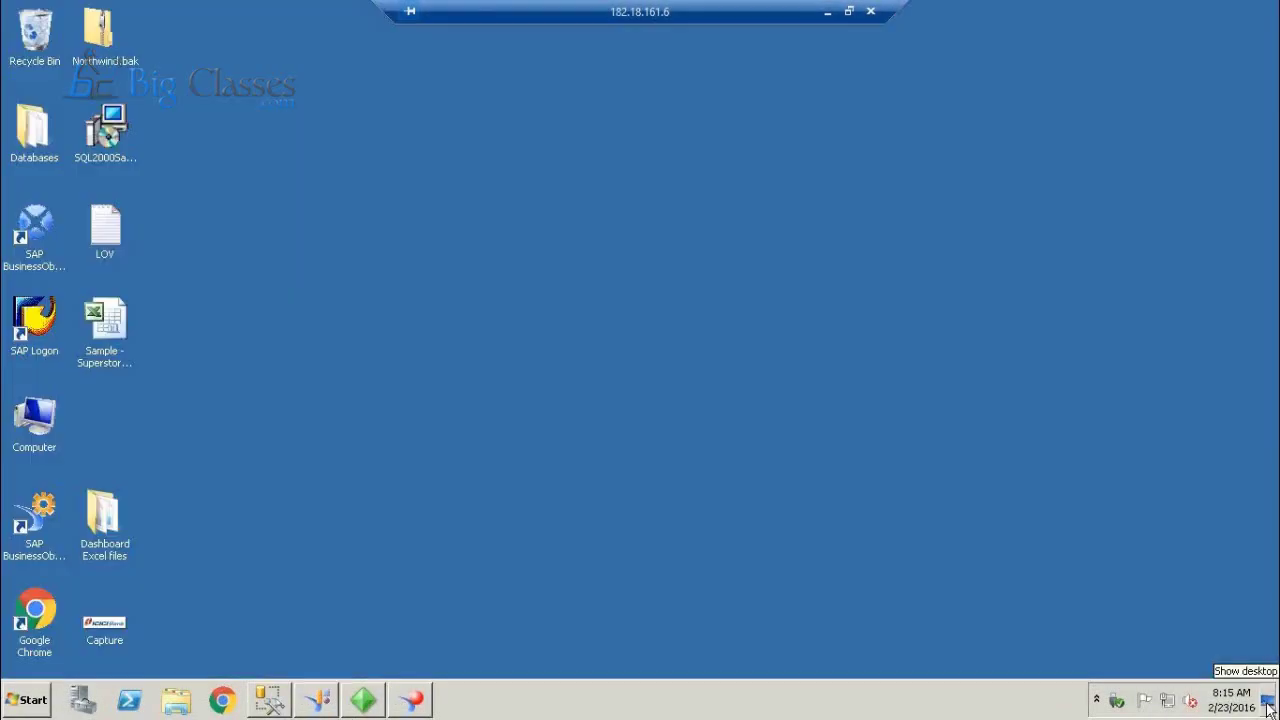
left_click(18, 712)
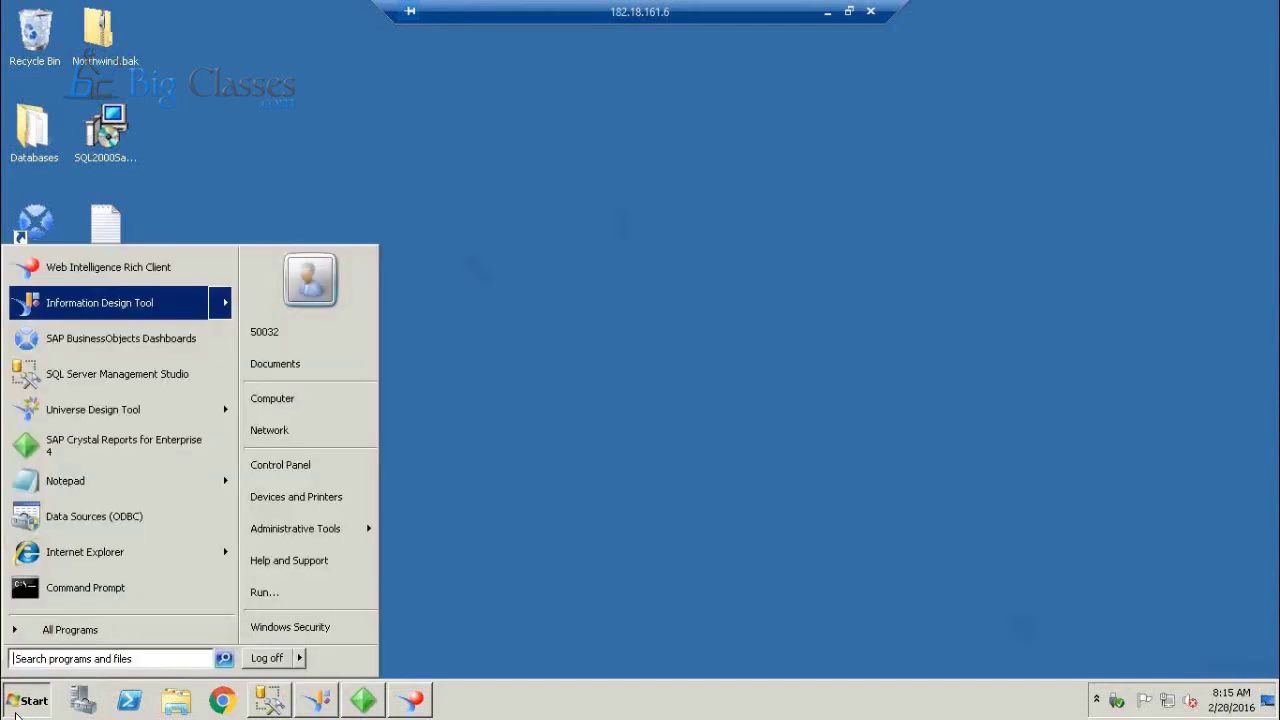
left_click(56, 630)
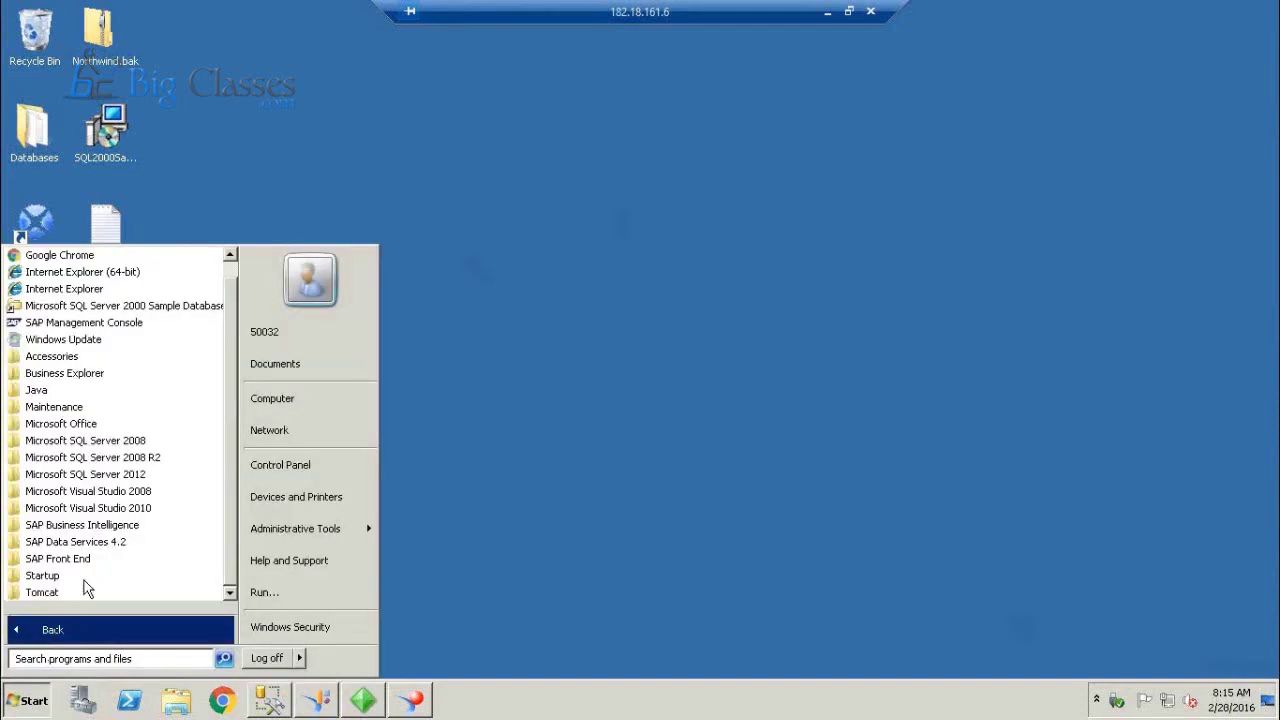
left_click(101, 527)
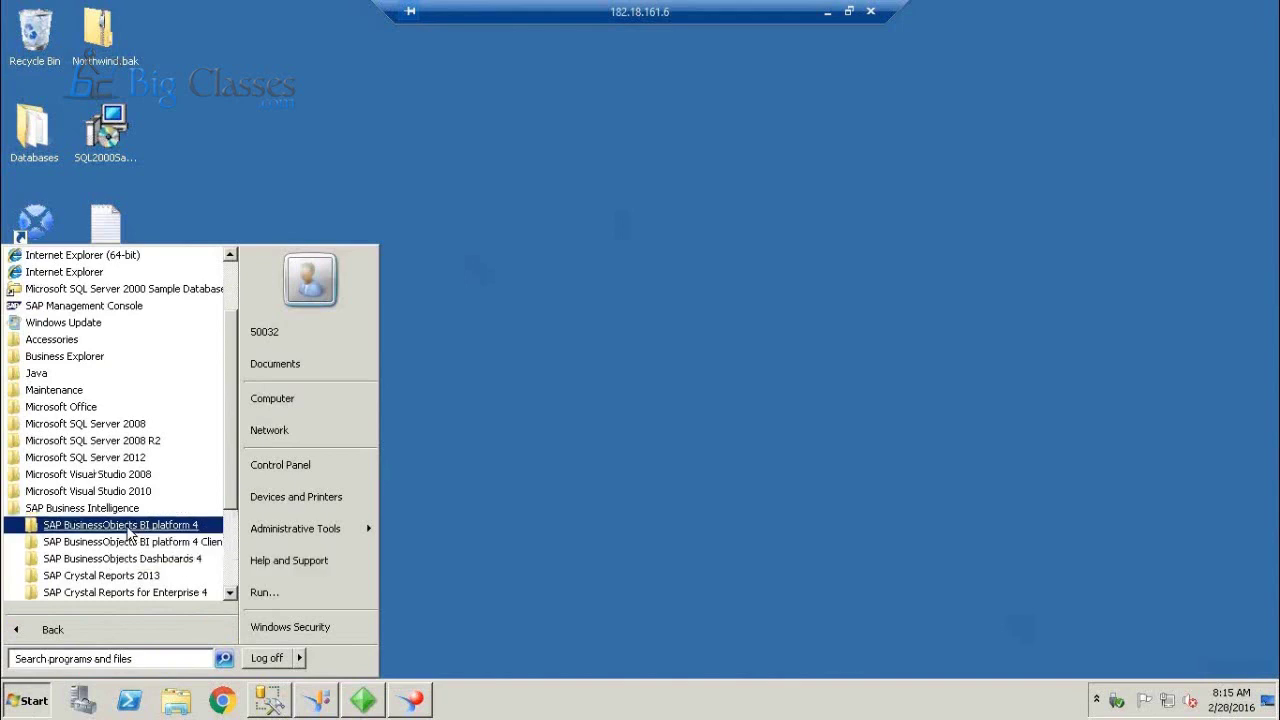
left_click(128, 528)
left_click(177, 550)
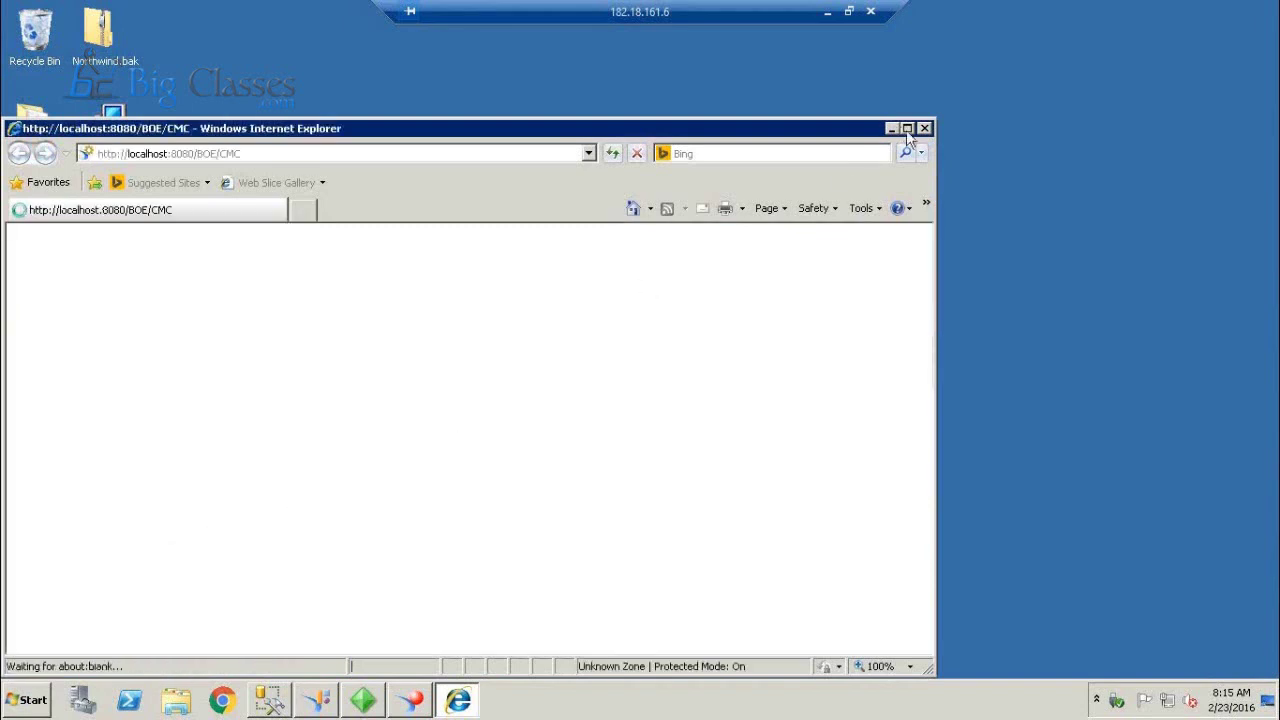
Maximize the browser, log on to the CMC with the password, open Servers, and minimize the remote session.
left_click(907, 128)
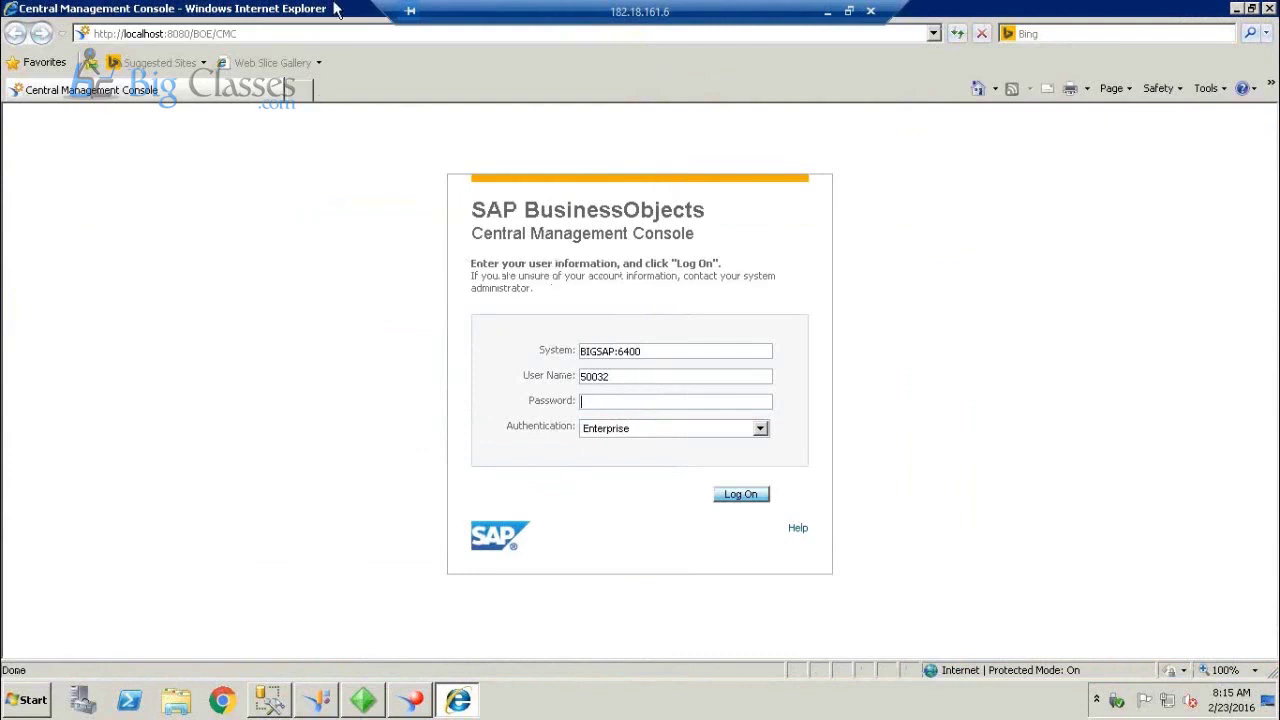
left_click(329, 33)
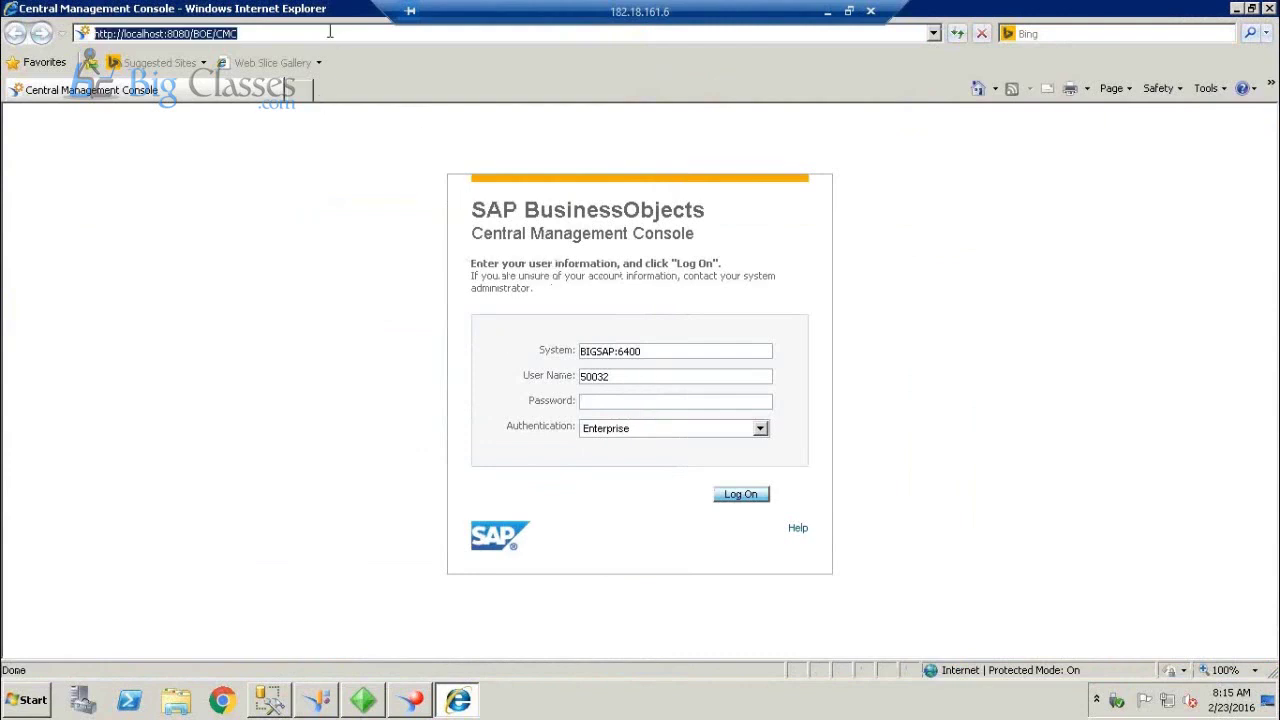
left_click(603, 398)
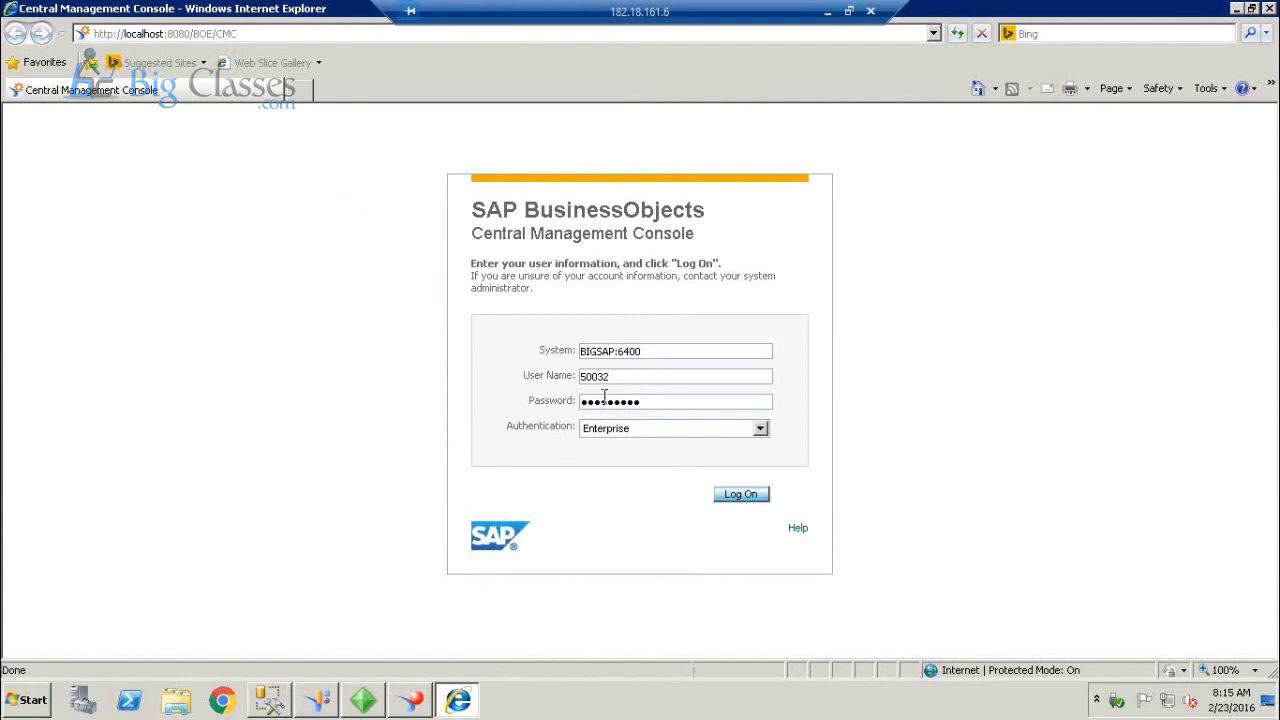
key("Return")
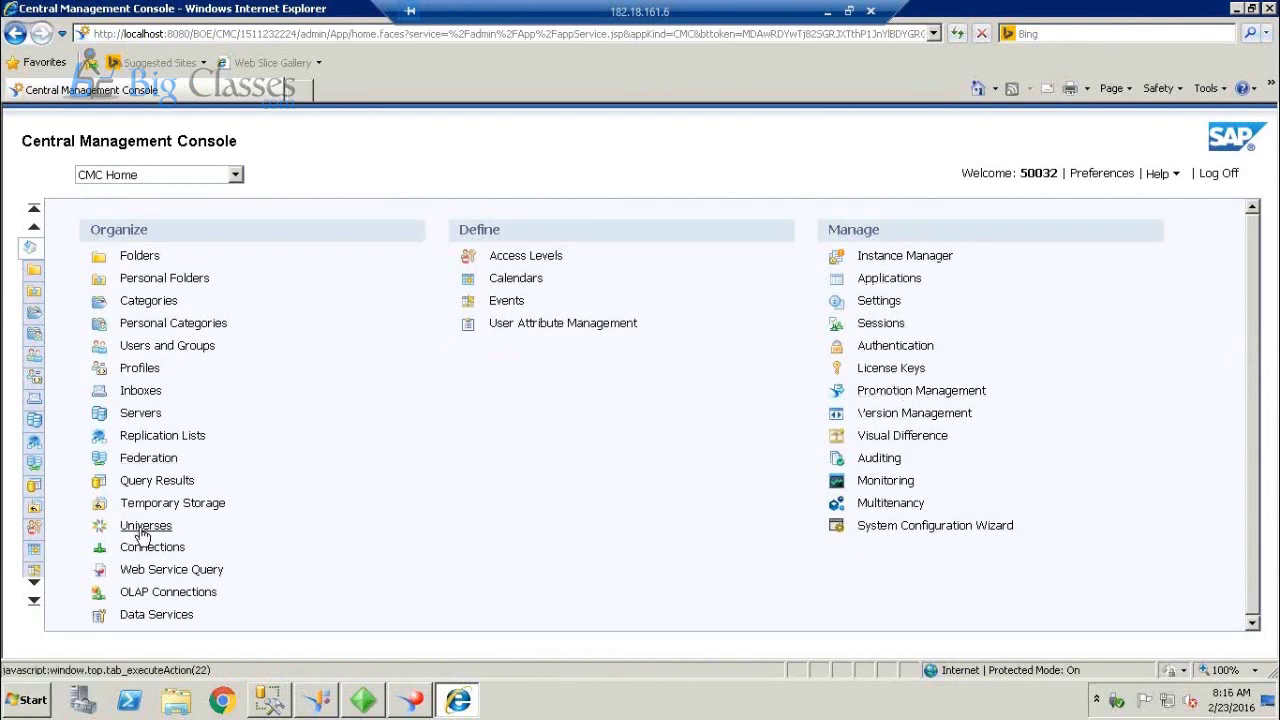
left_click(158, 418)
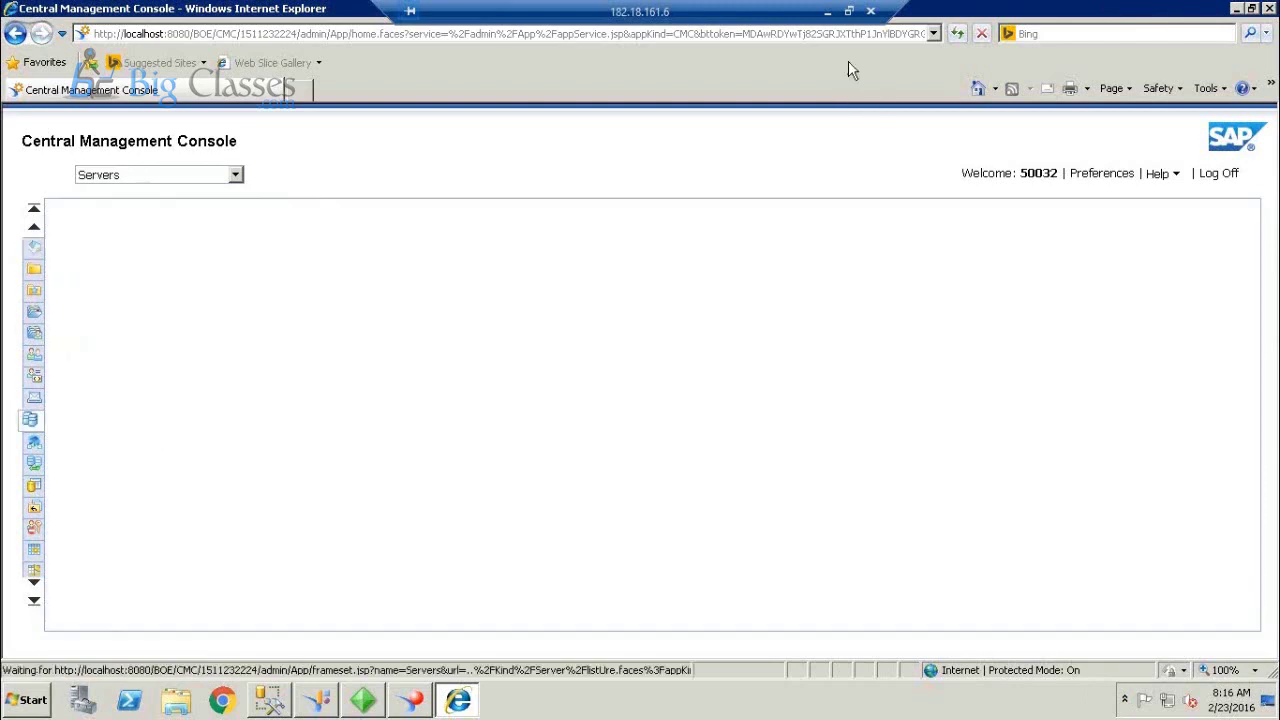
left_click(828, 18)
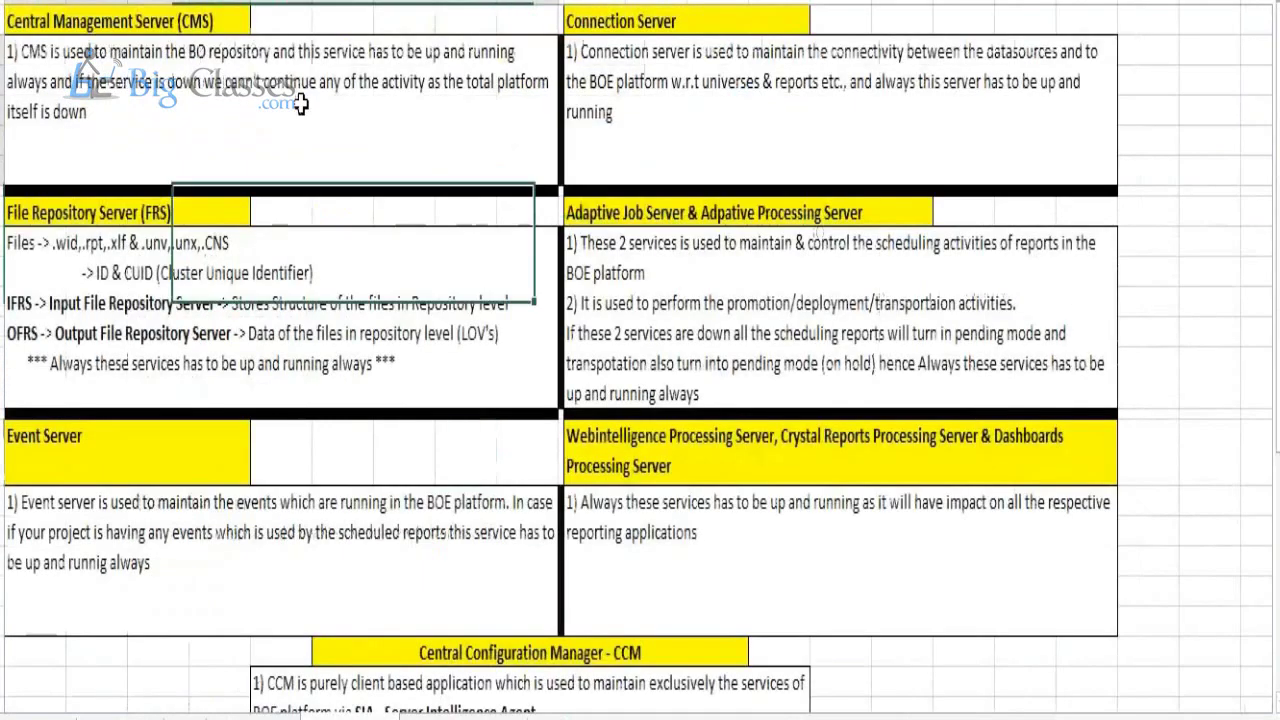
Expand Nodes and list all servers on the BIGSAP node.
scroll(283, 393, "down", 1)
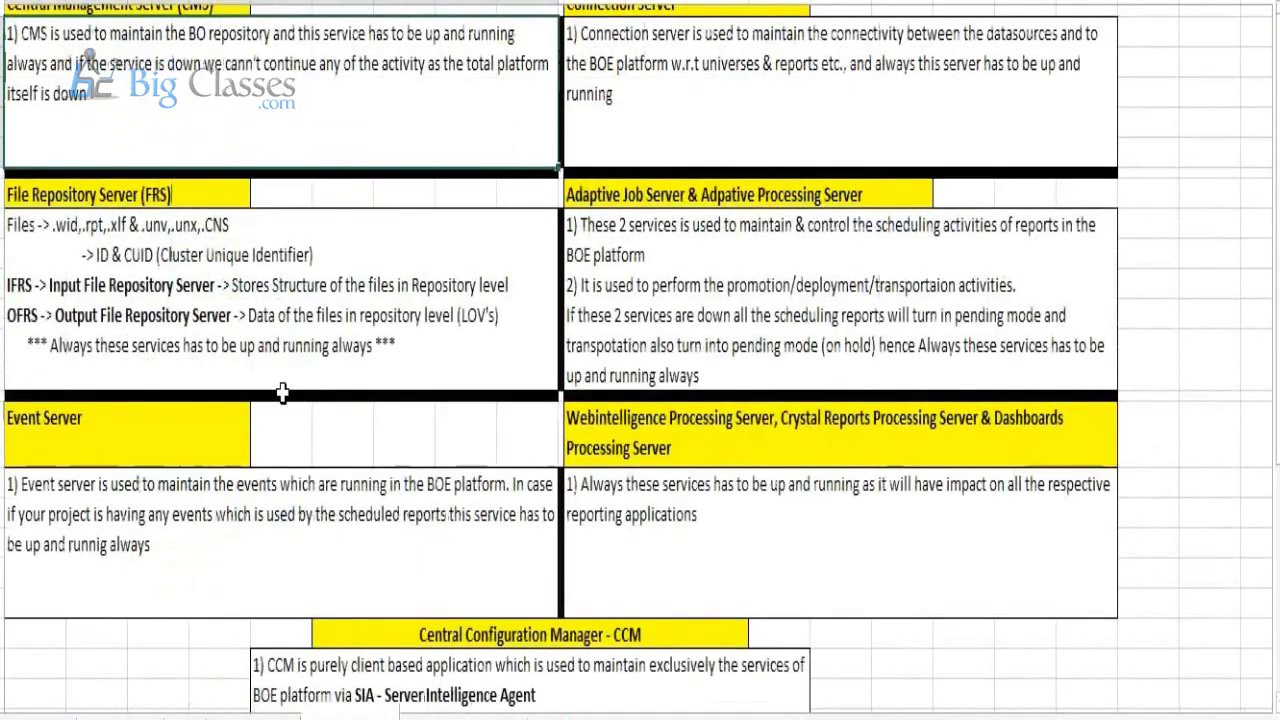
scroll(283, 393, "down", 5)
scroll(484, 545, "up", 5)
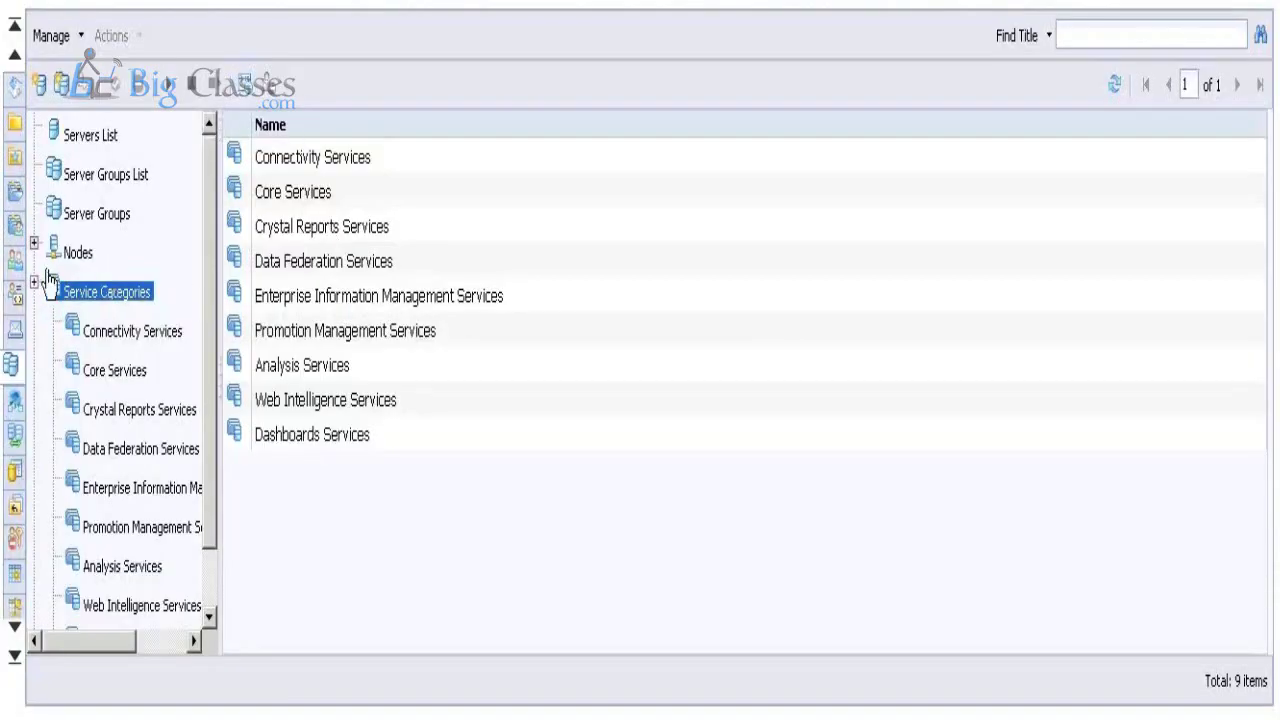
left_click(34, 243)
left_click(88, 300)
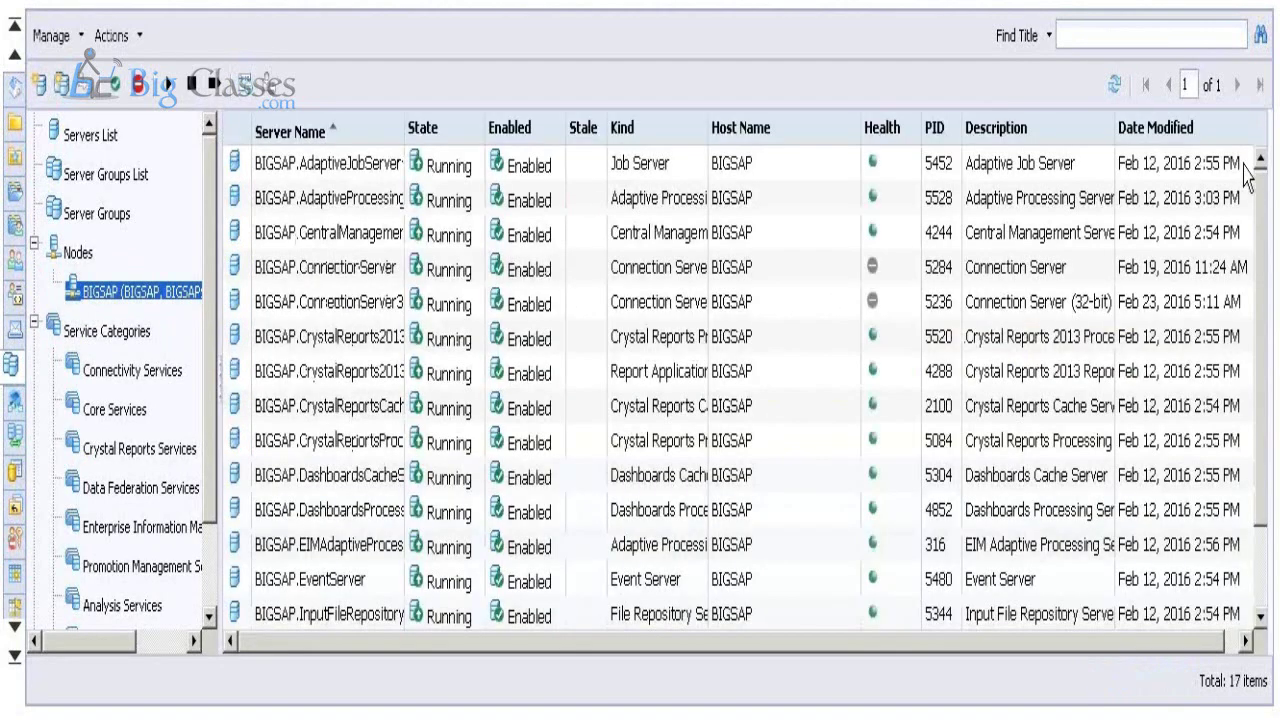
scroll(588, 320, "down", 1)
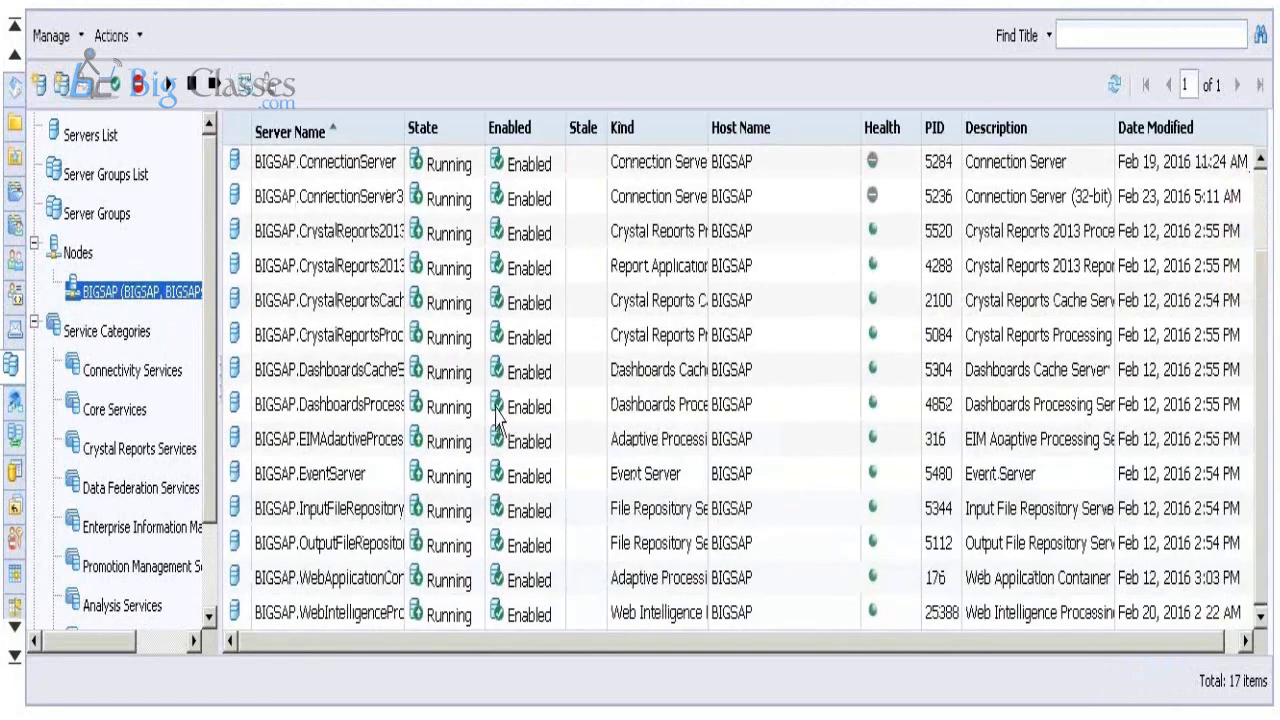
scroll(500, 420, "up", 1)
Inspect the ConnectionServer and CMS entries, then check Health of the Input and Output File Repository servers.
left_click(349, 274)
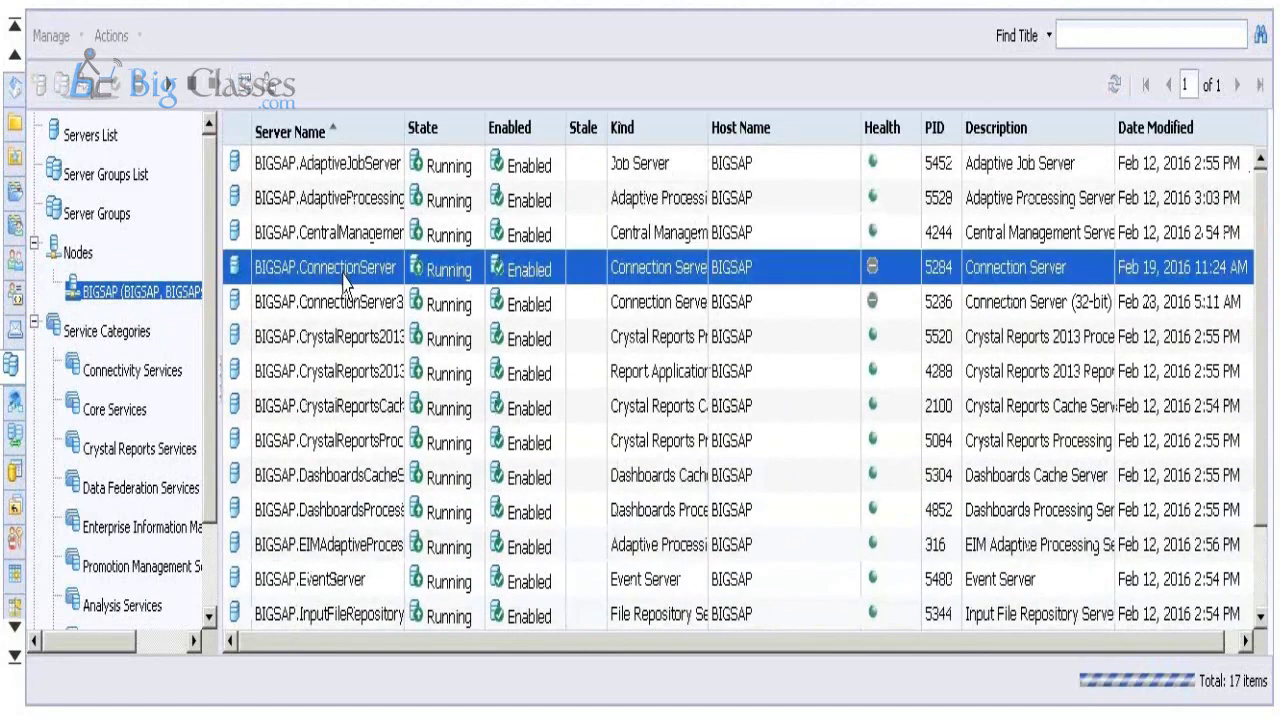
left_click(312, 232)
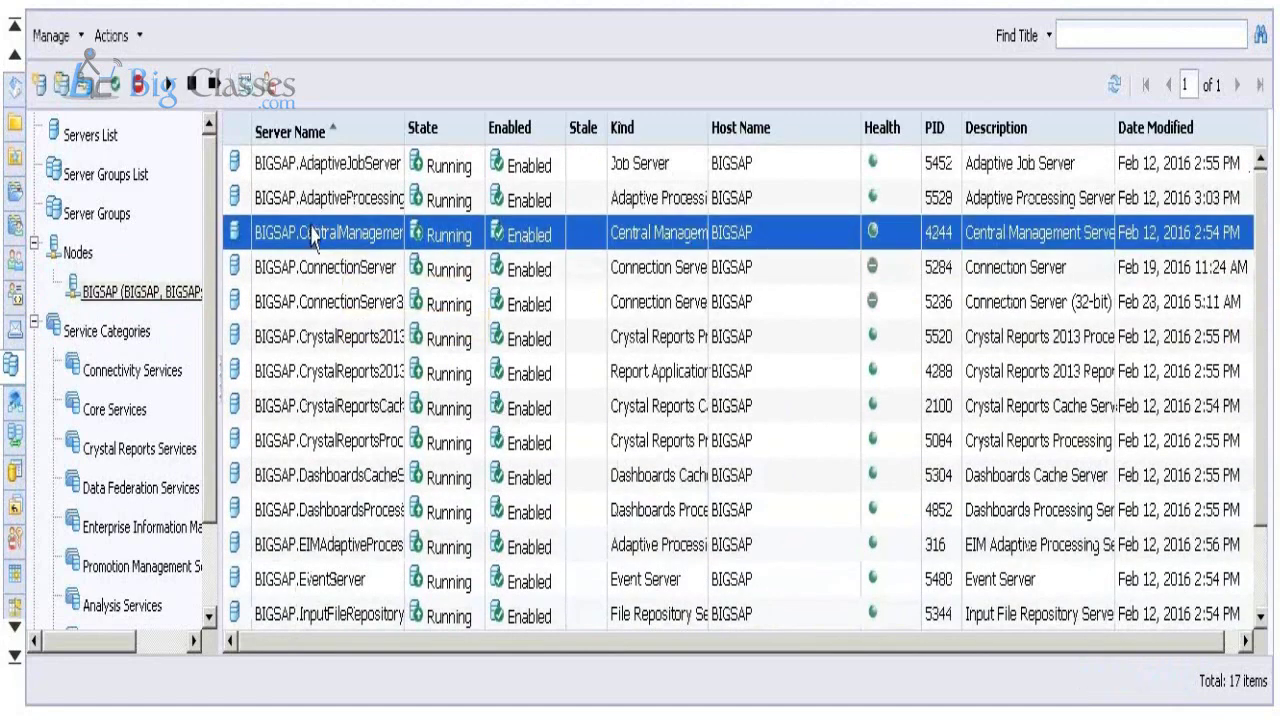
right_click(312, 232)
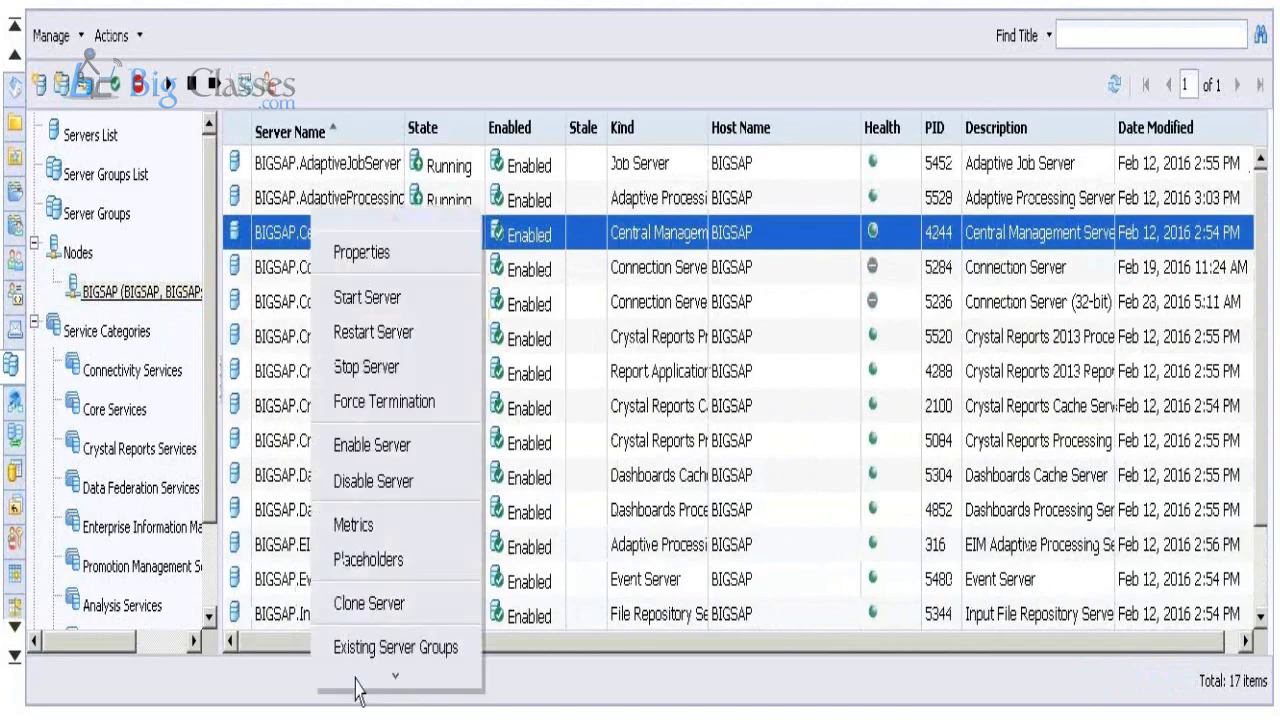
left_click(305, 443)
scroll(437, 610, "down", 1)
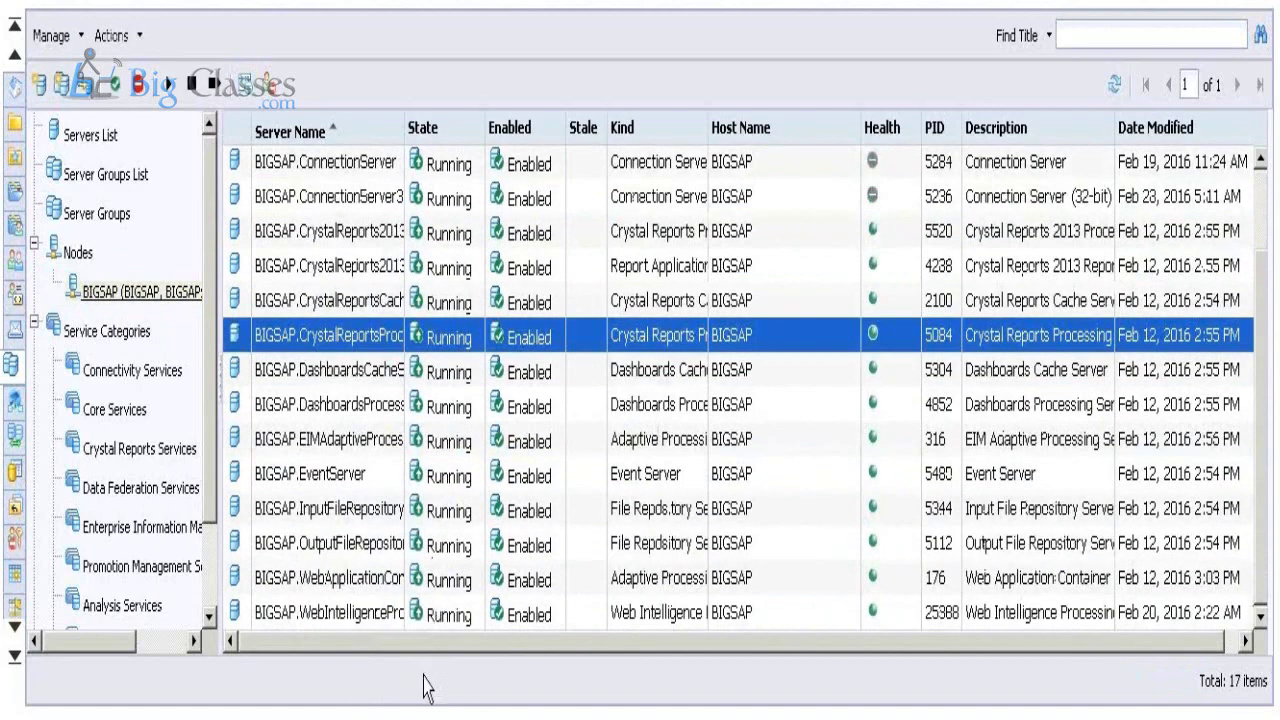
left_click(391, 513)
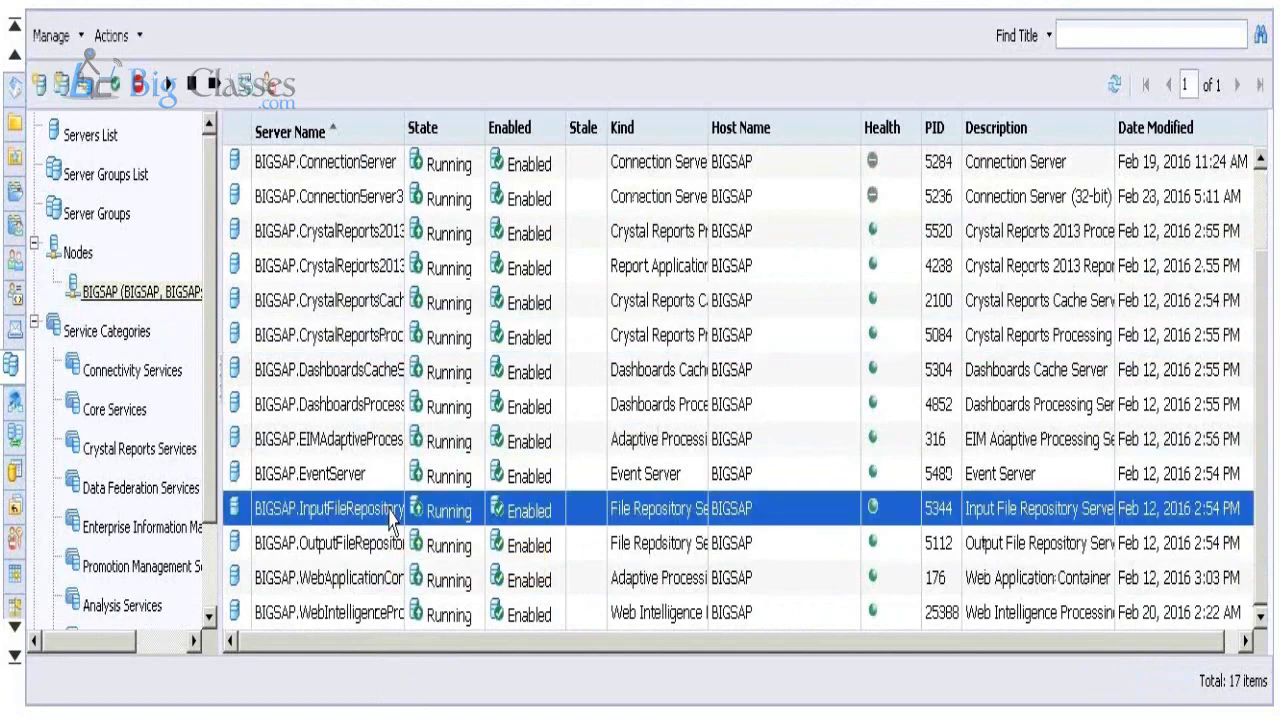
left_click(381, 560, "ctrl")
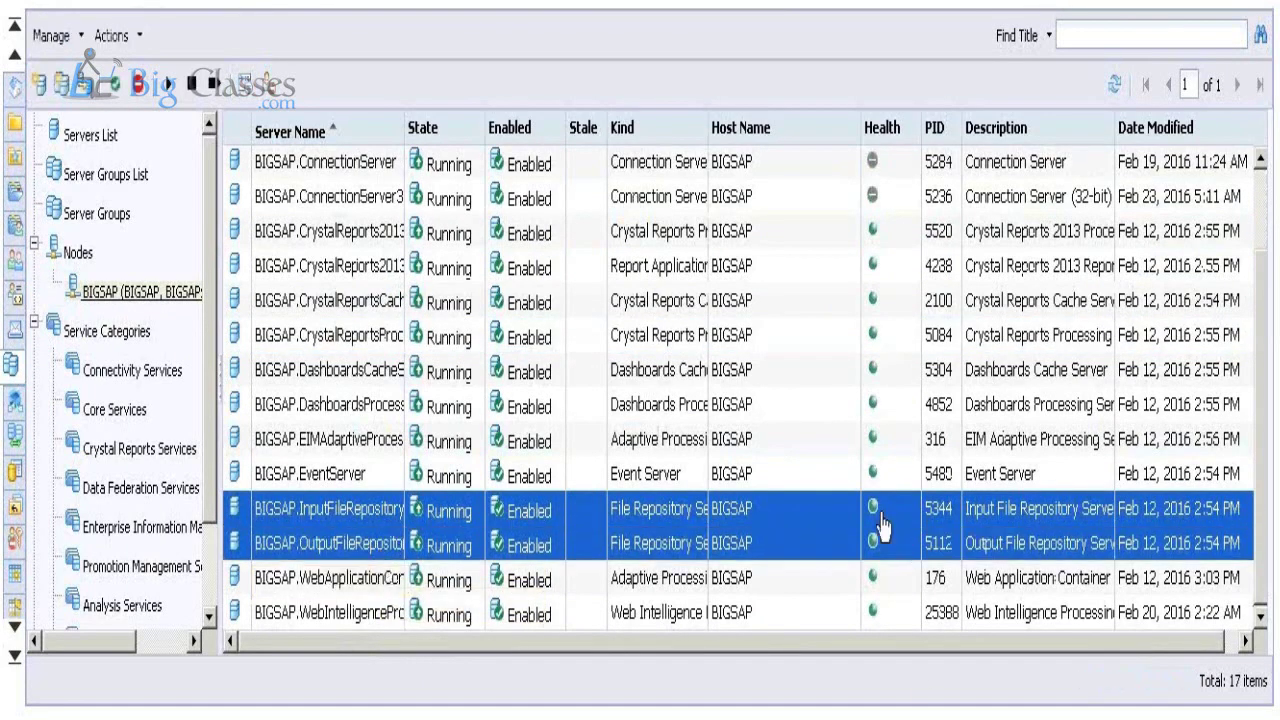
mouse_move(874, 545)
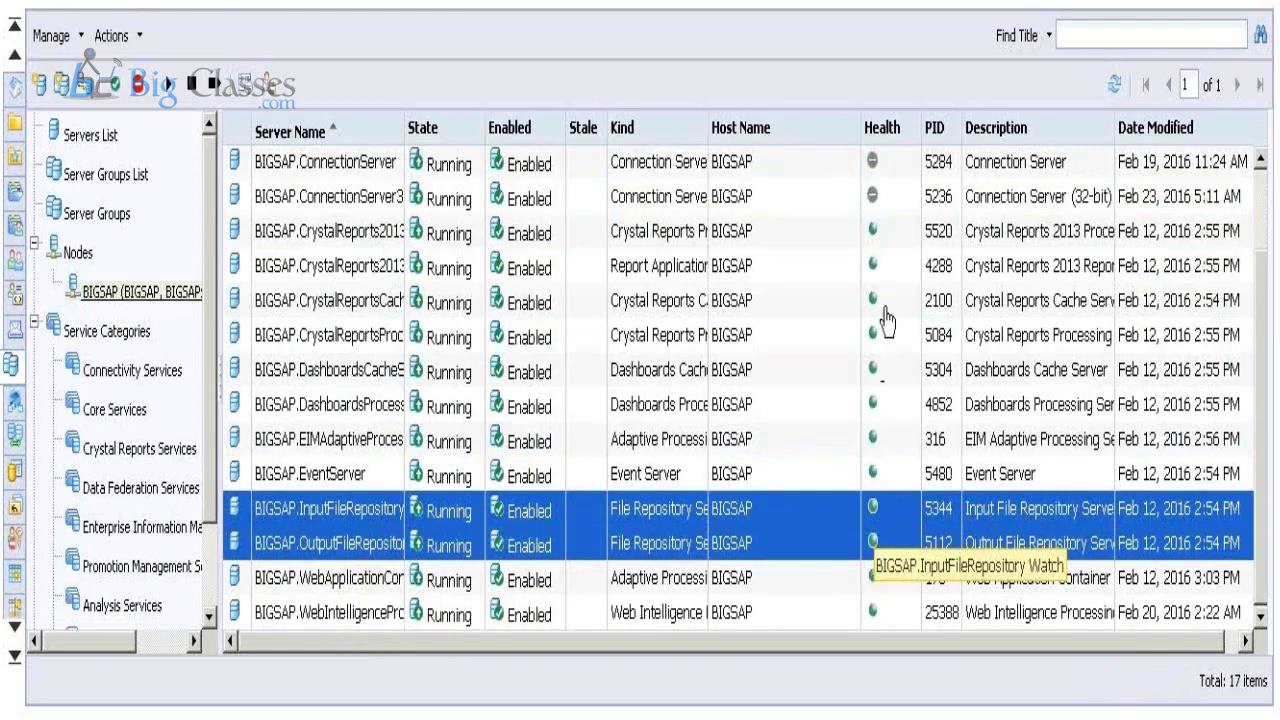
mouse_move(872, 171)
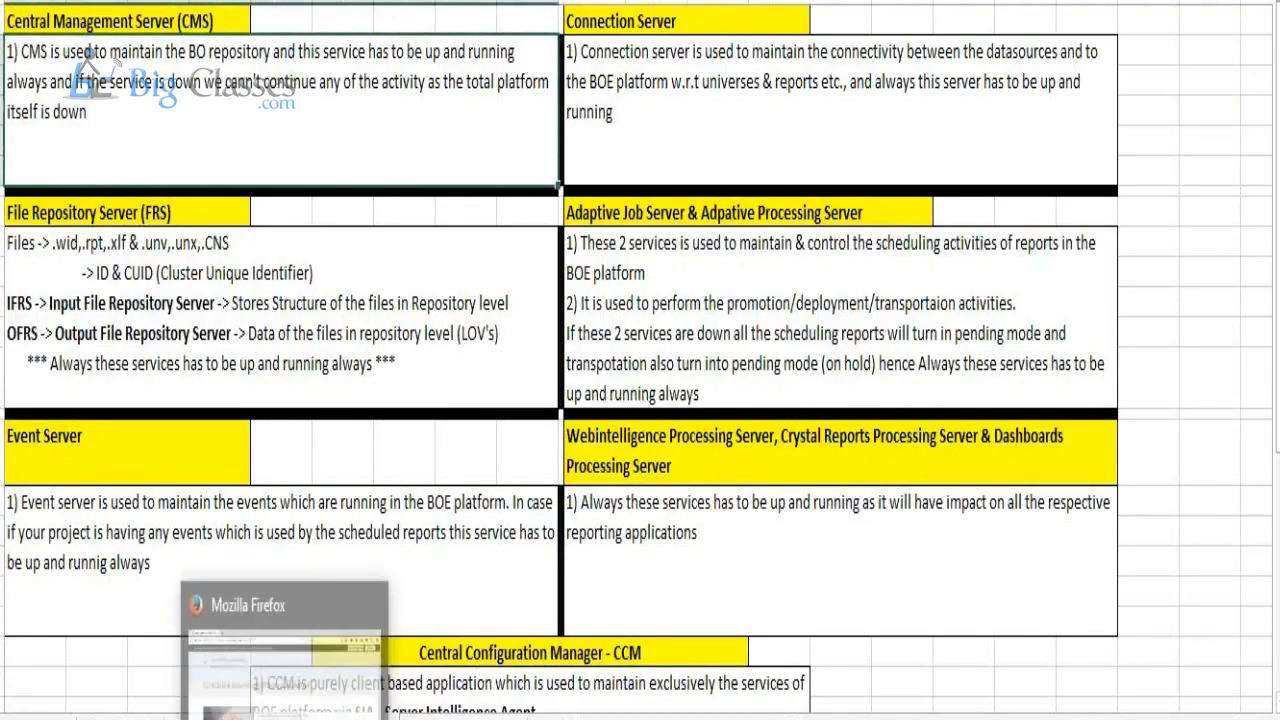
Open the 'SAP BO 4.1 Administration' Word document from the SAP Business Objects folder.
left_click(250, 640)
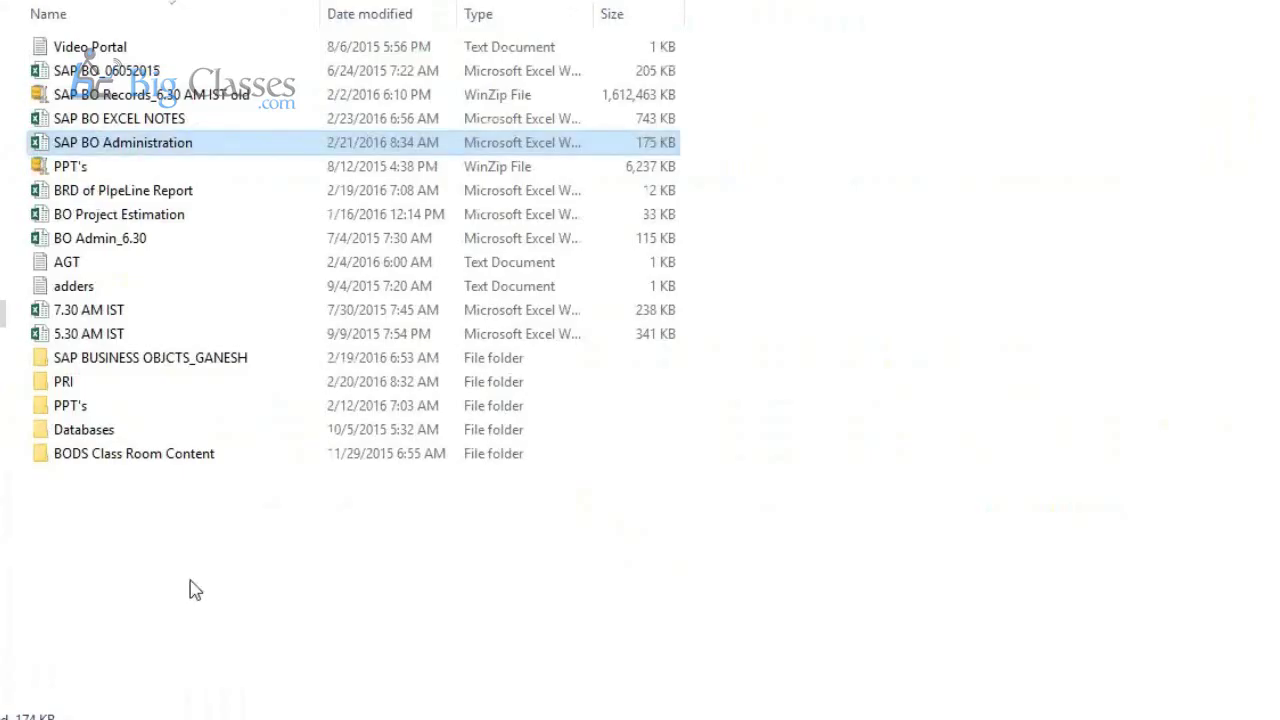
left_click(207, 362)
double_click(210, 369)
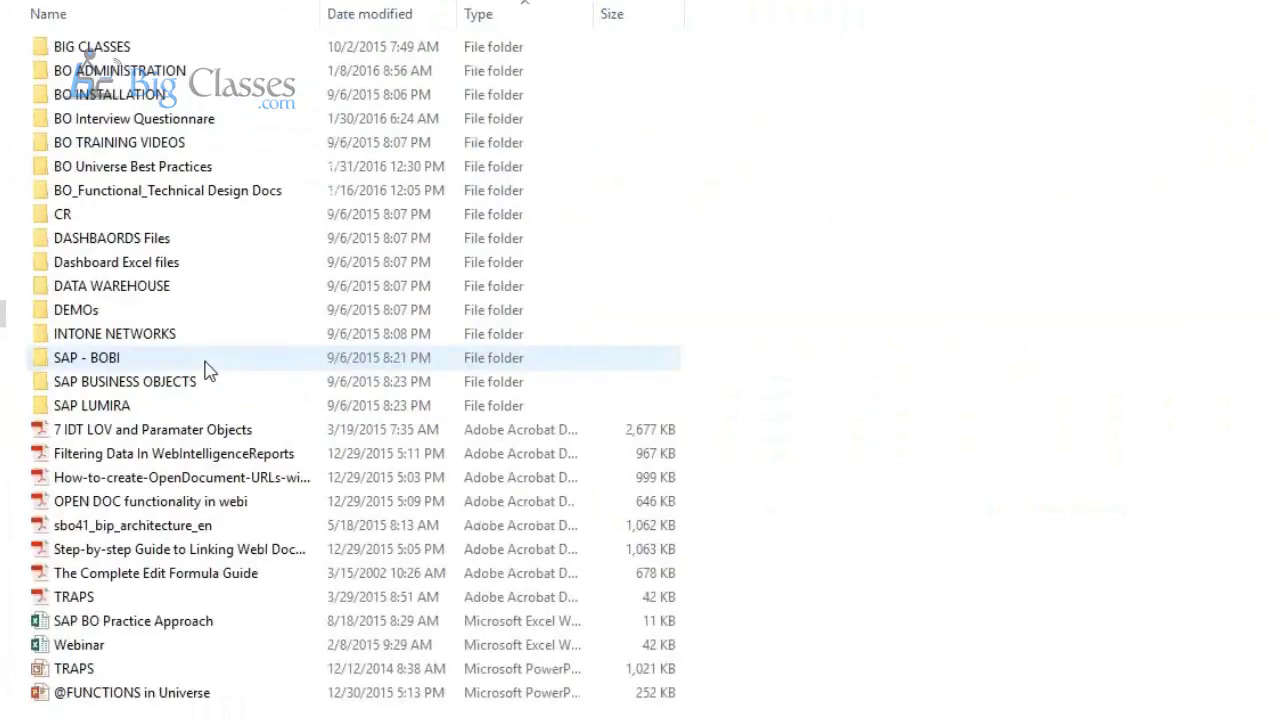
scroll(205, 378, "down", 5)
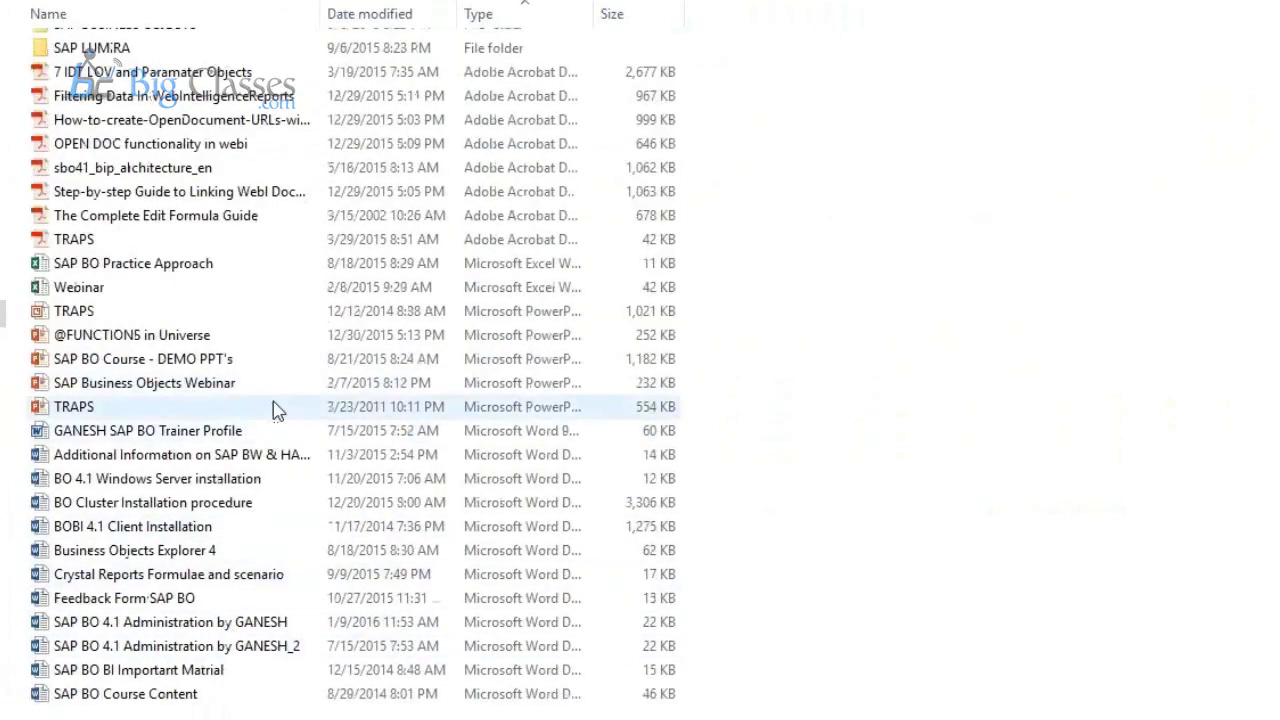
double_click(236, 622)
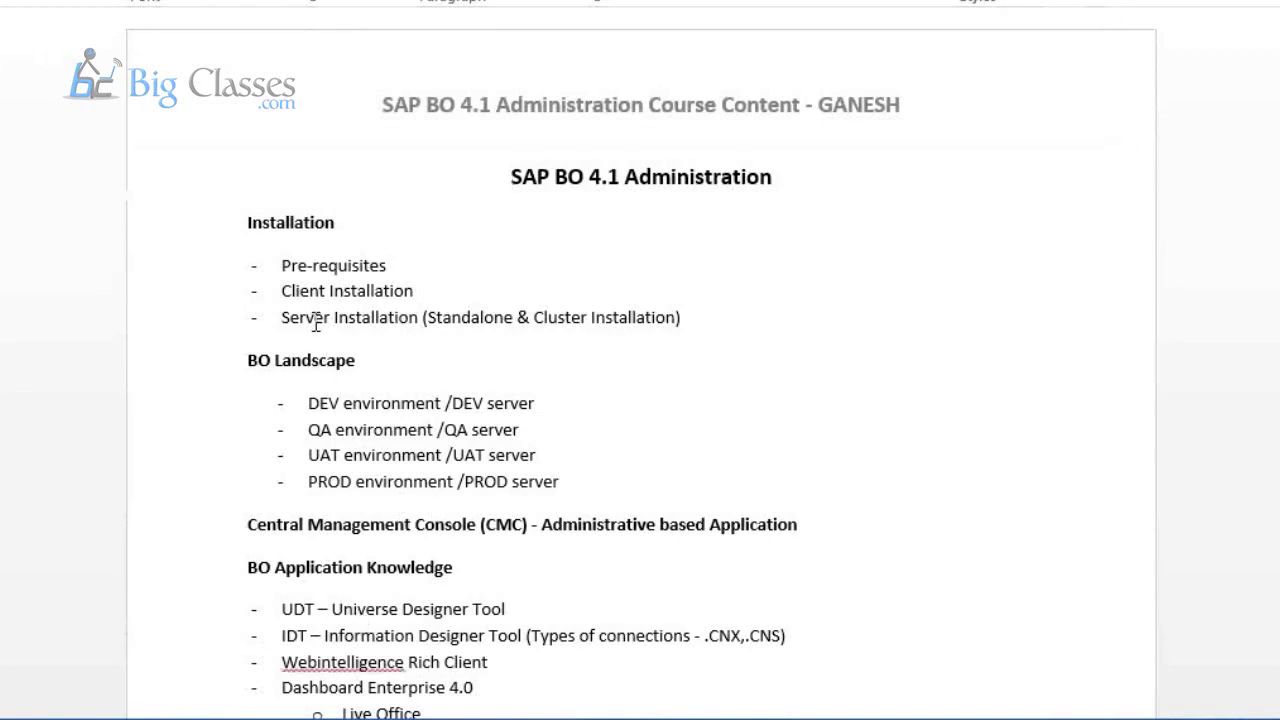
Highlight the Server Installation and Cluster Installation lines of the outline.
left_click_drag(283, 328, 689, 323)
left_click(697, 374)
left_click_drag(535, 317, 675, 309)
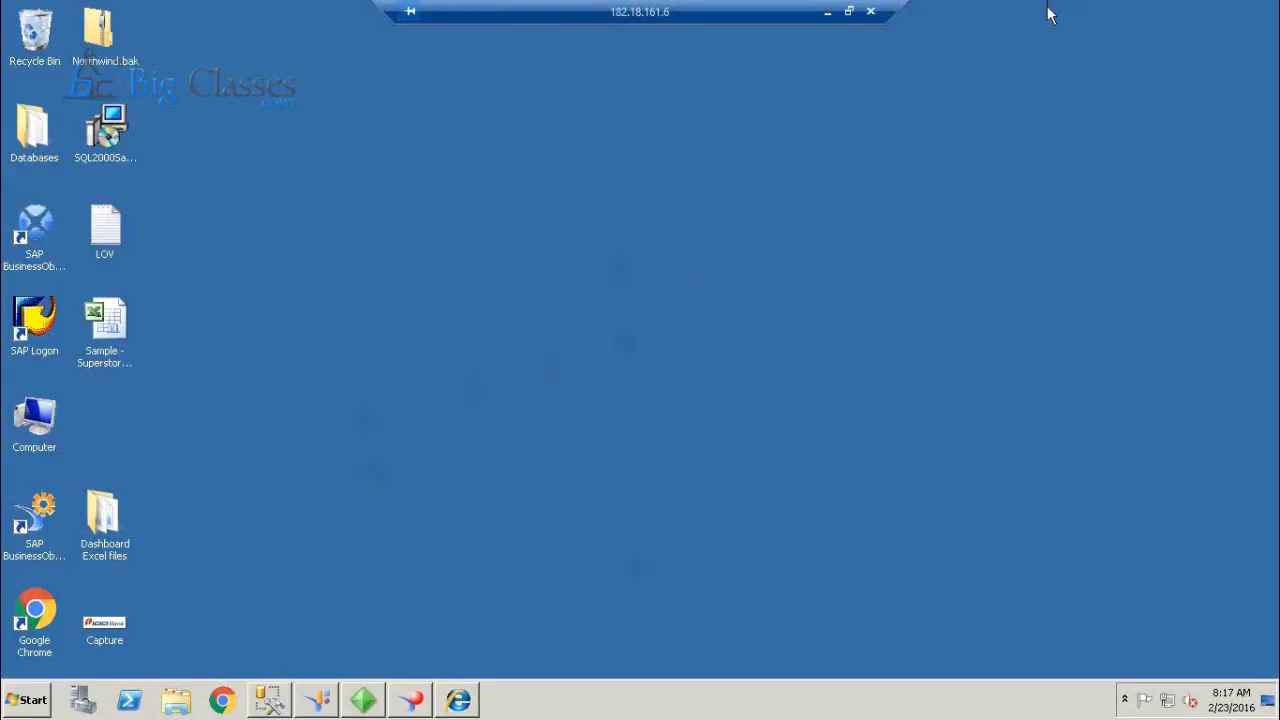
Return to the local course files and open the BO Cluster Installation procedure document.
left_click(827, 13)
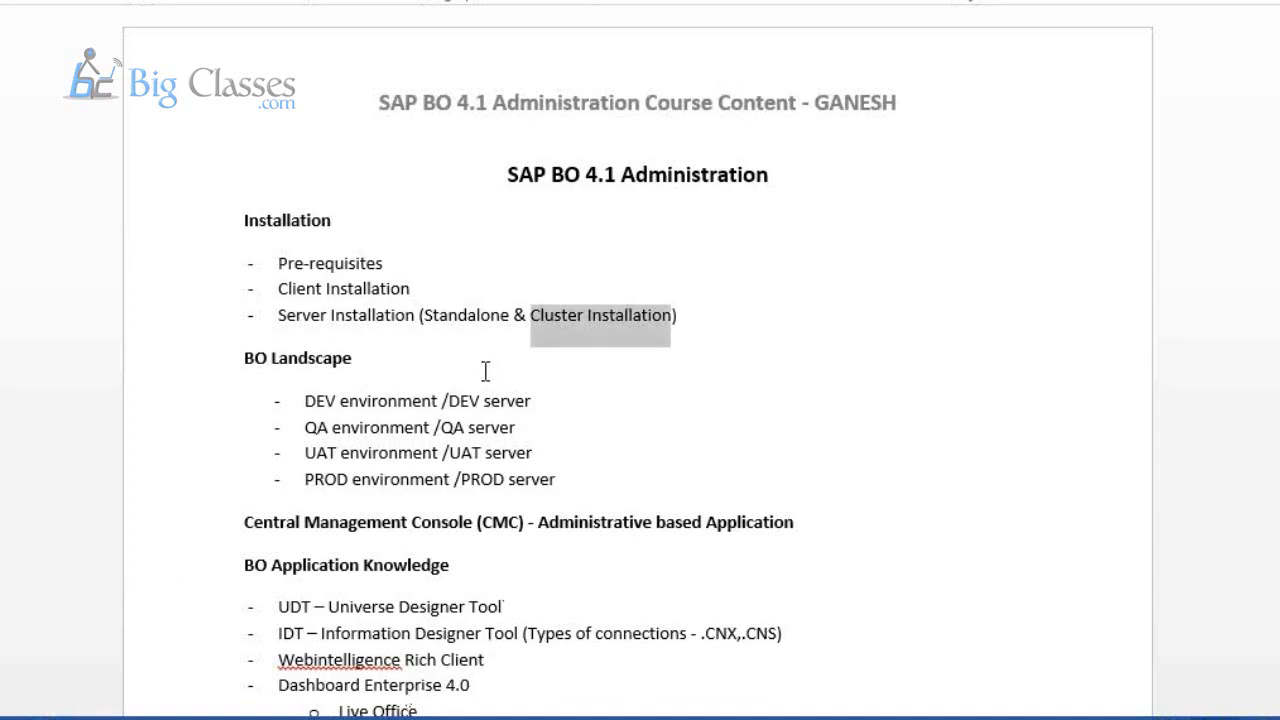
mouse_move(110, 712)
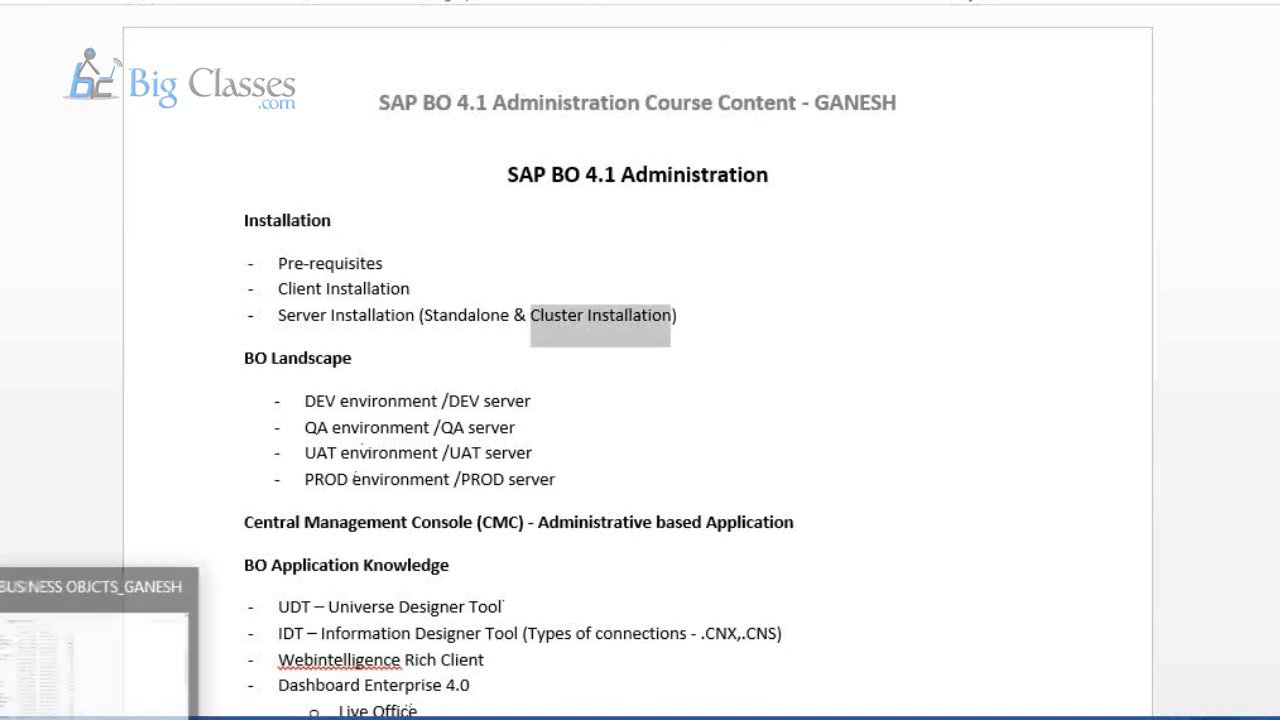
left_click(110, 640)
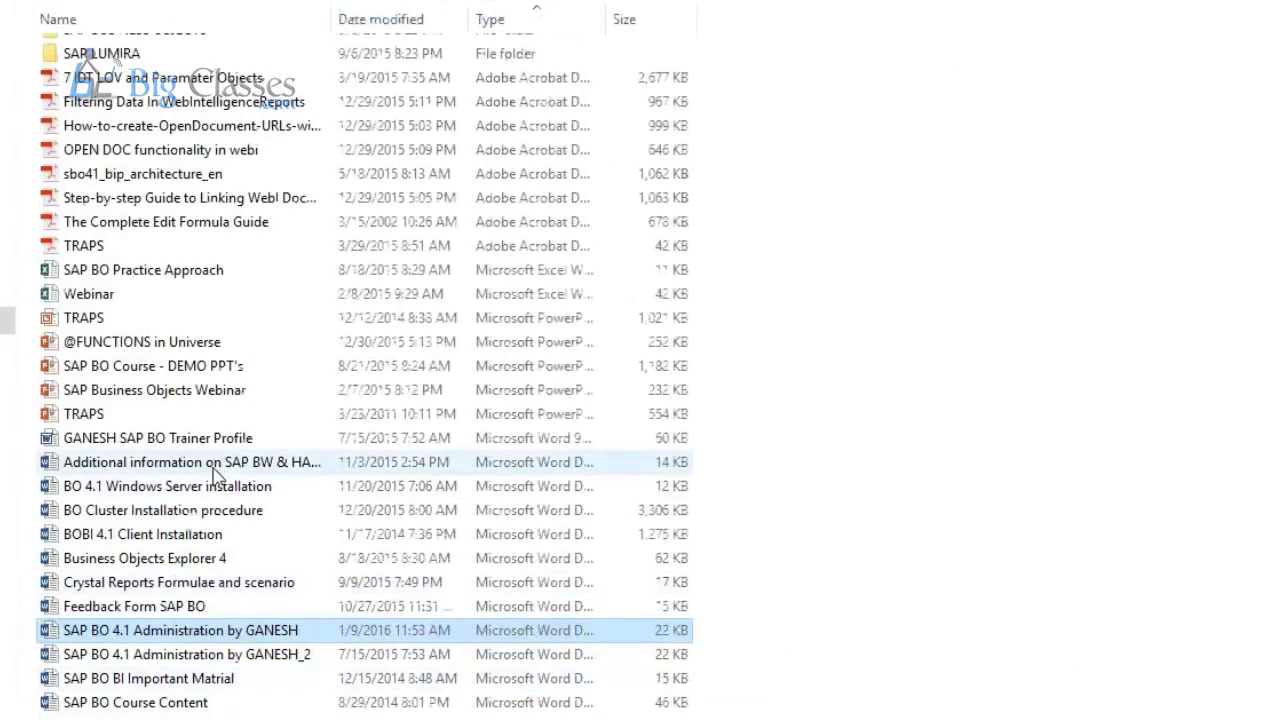
double_click(199, 516)
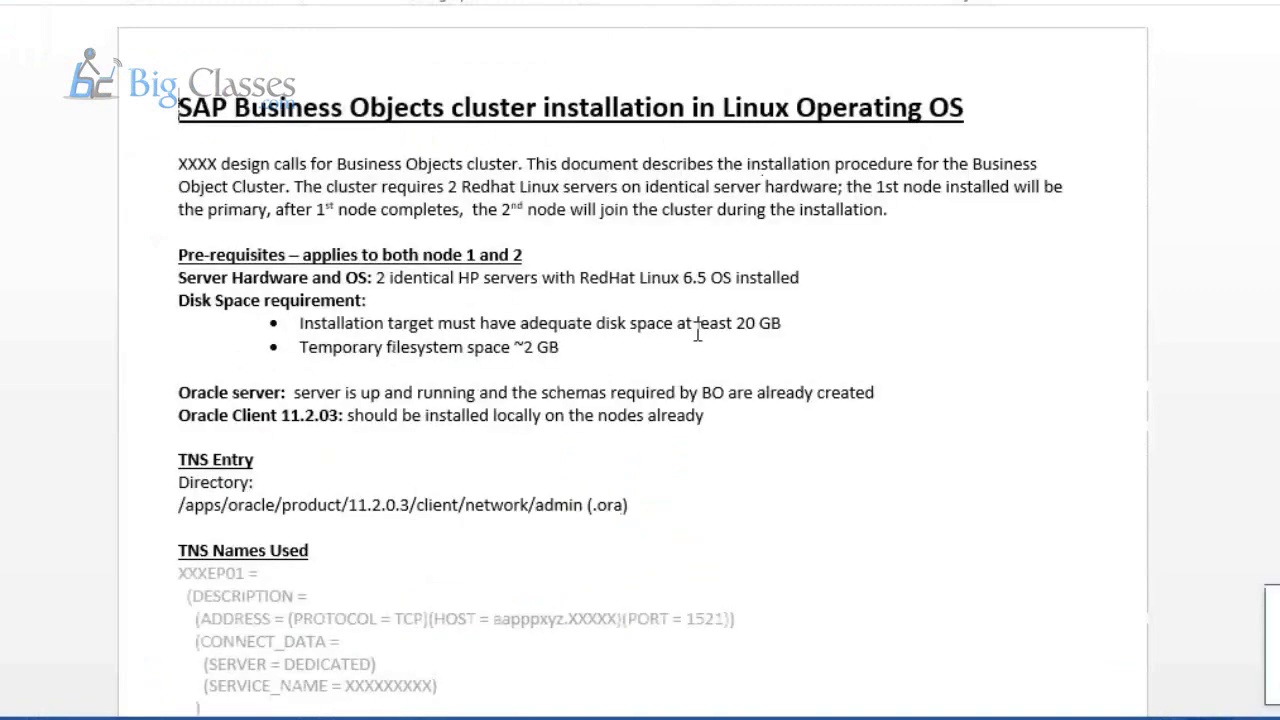
Highlight the DEV entry and then all four BO Landscape environment lines.
scroll(697, 334, "down", 15)
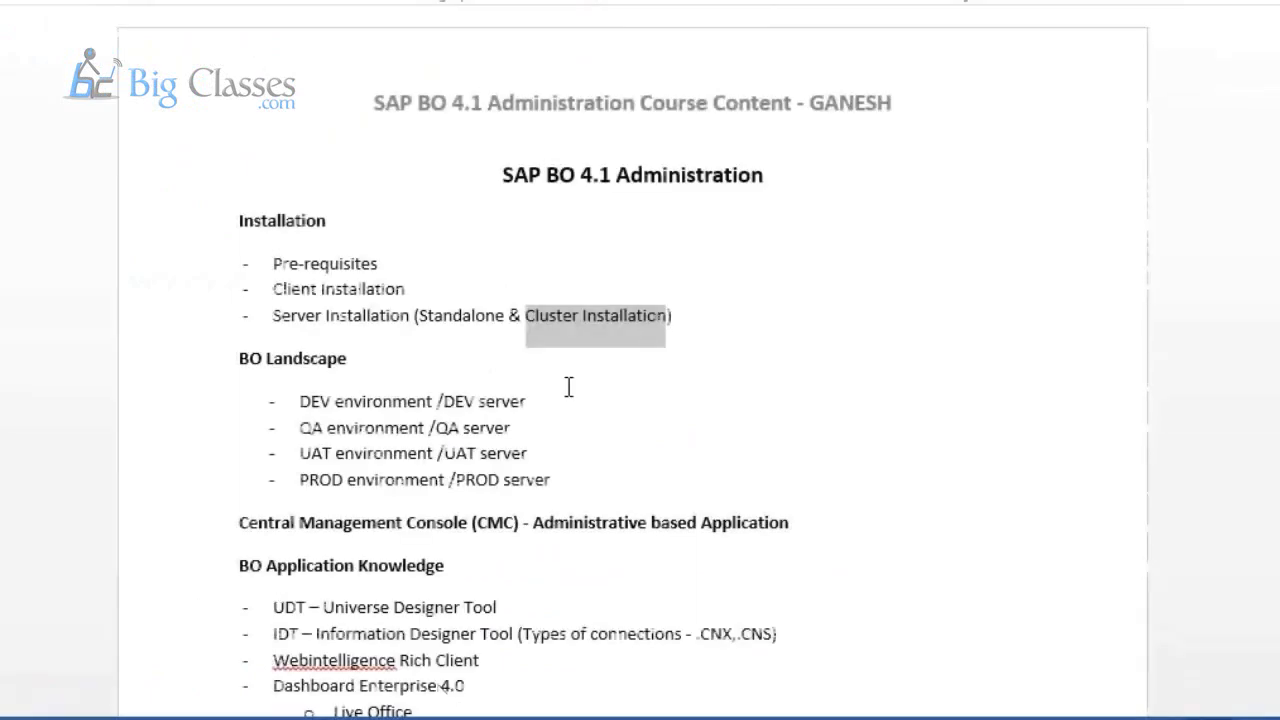
mouse_move(92, 716)
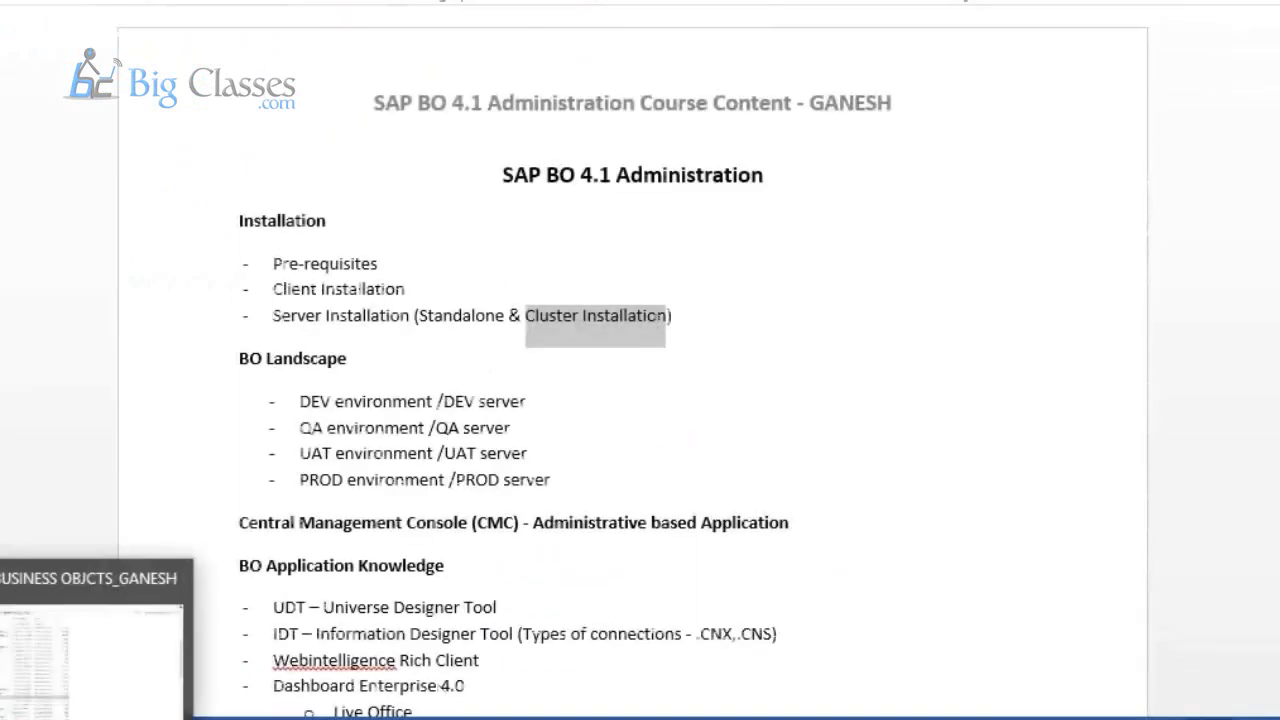
scroll(393, 368, "down", 2)
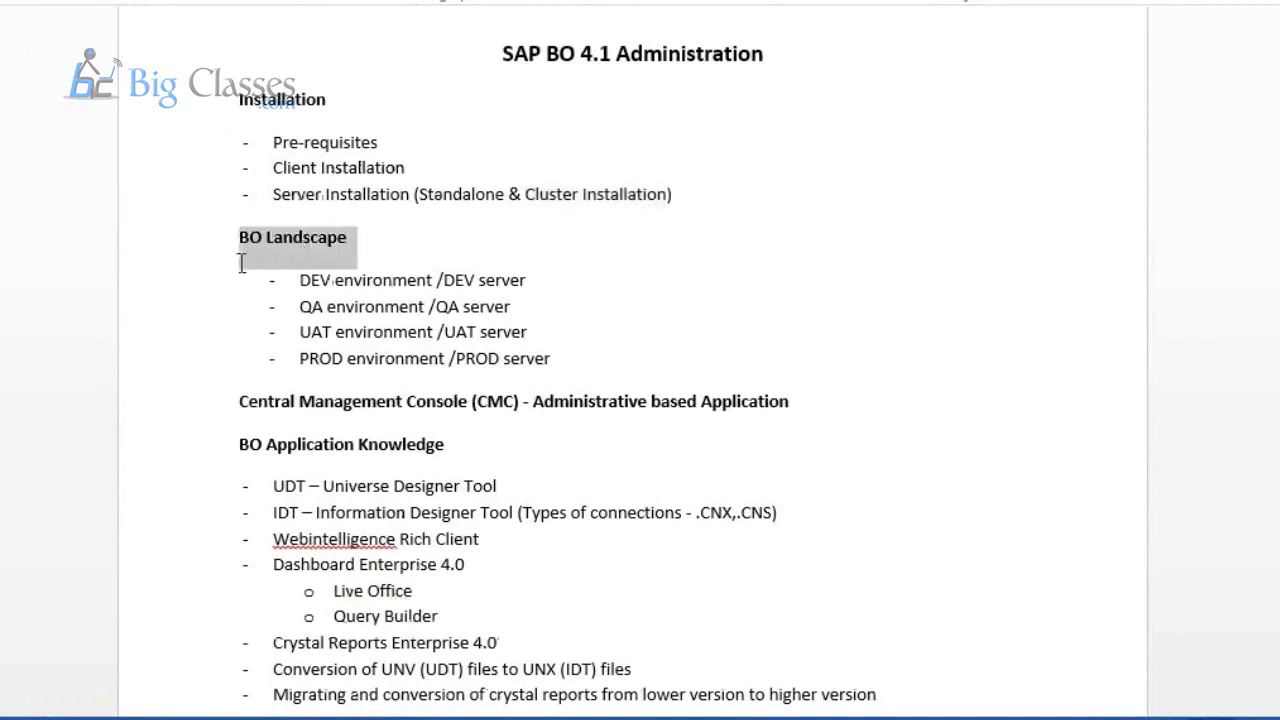
left_click_drag(300, 280, 443, 280)
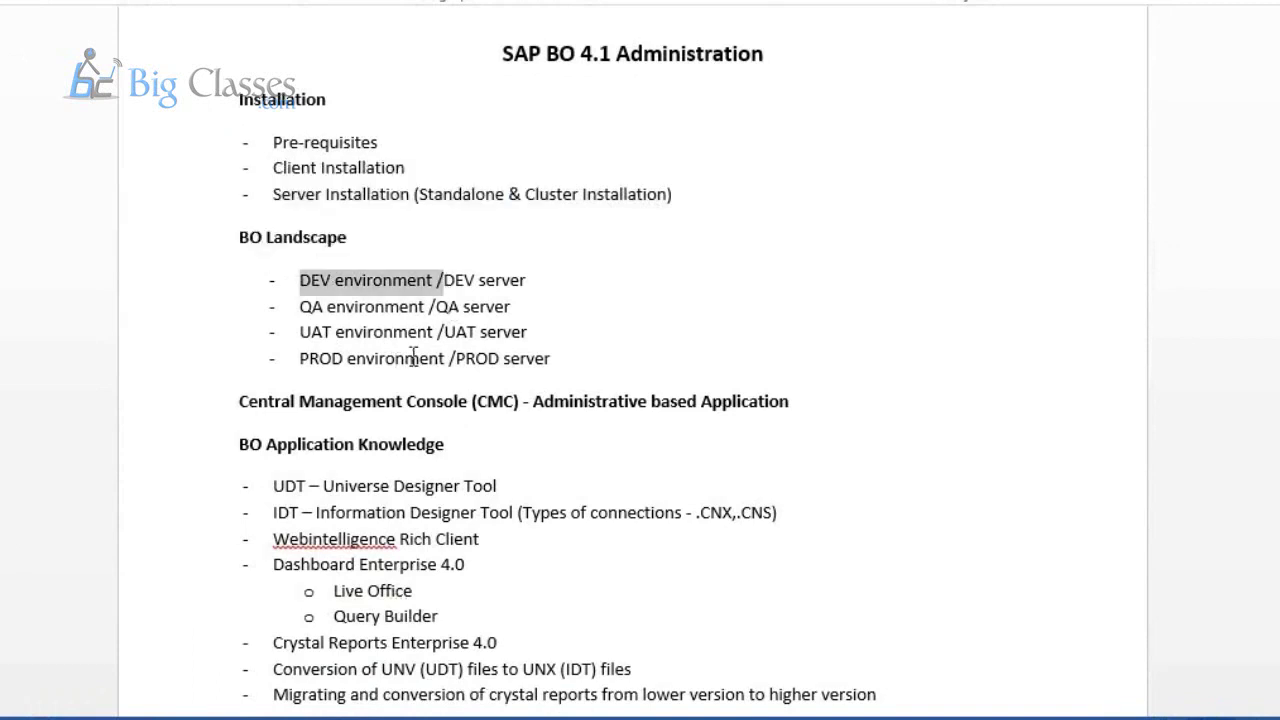
left_click_drag(604, 364, 282, 292)
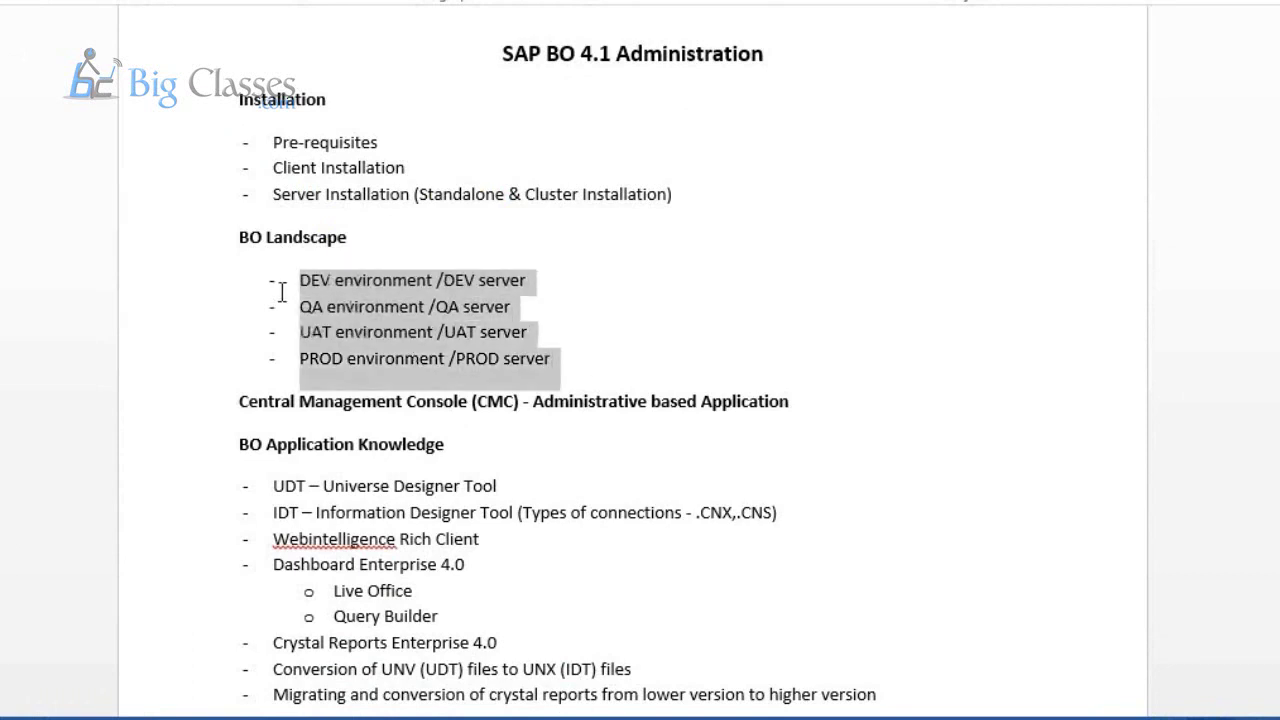
Highlight the CMC heading, UDT, UNV conversion, Crystal Reports migration and Folder Management lines.
scroll(470, 410, "down", 3)
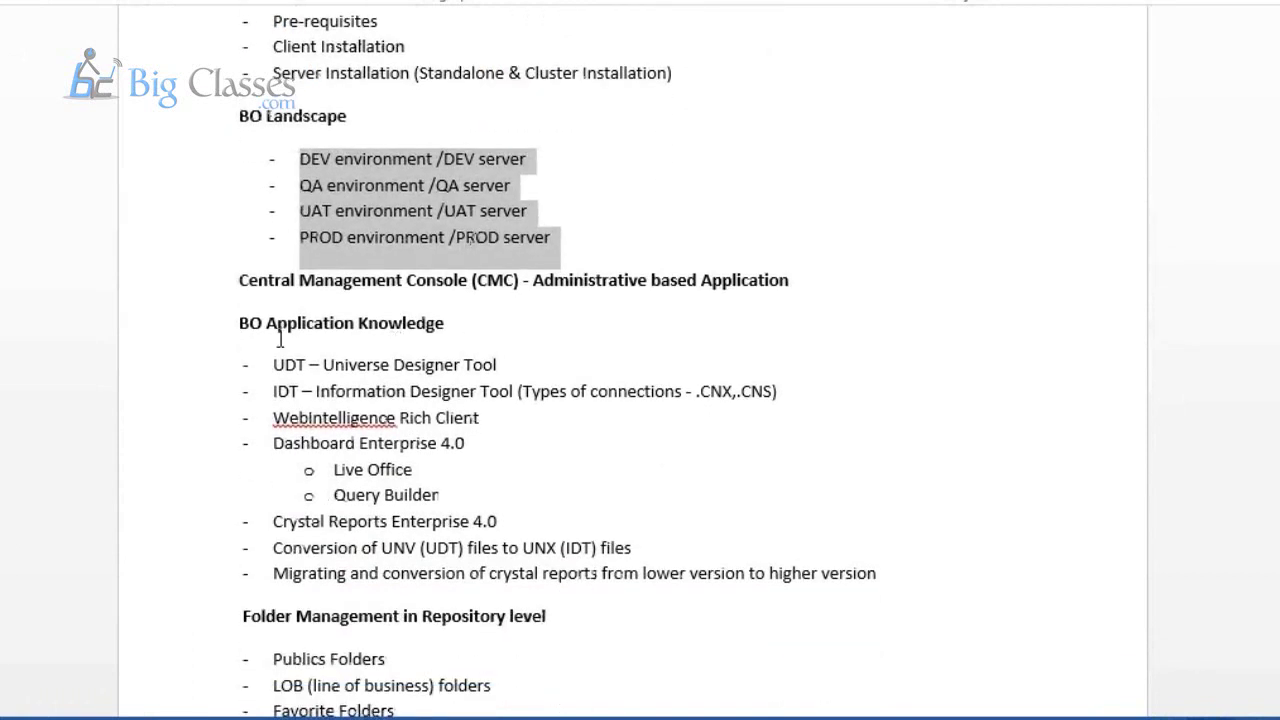
left_click_drag(239, 280, 521, 280)
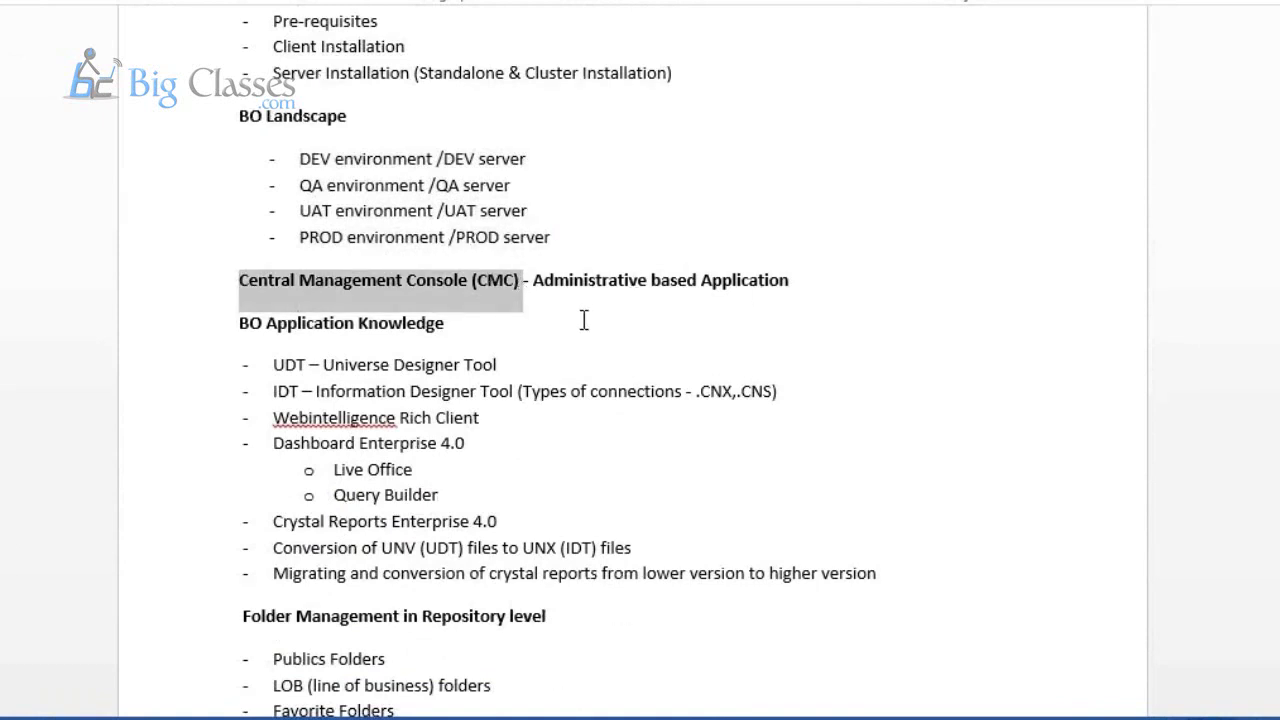
scroll(543, 380, "down", 1)
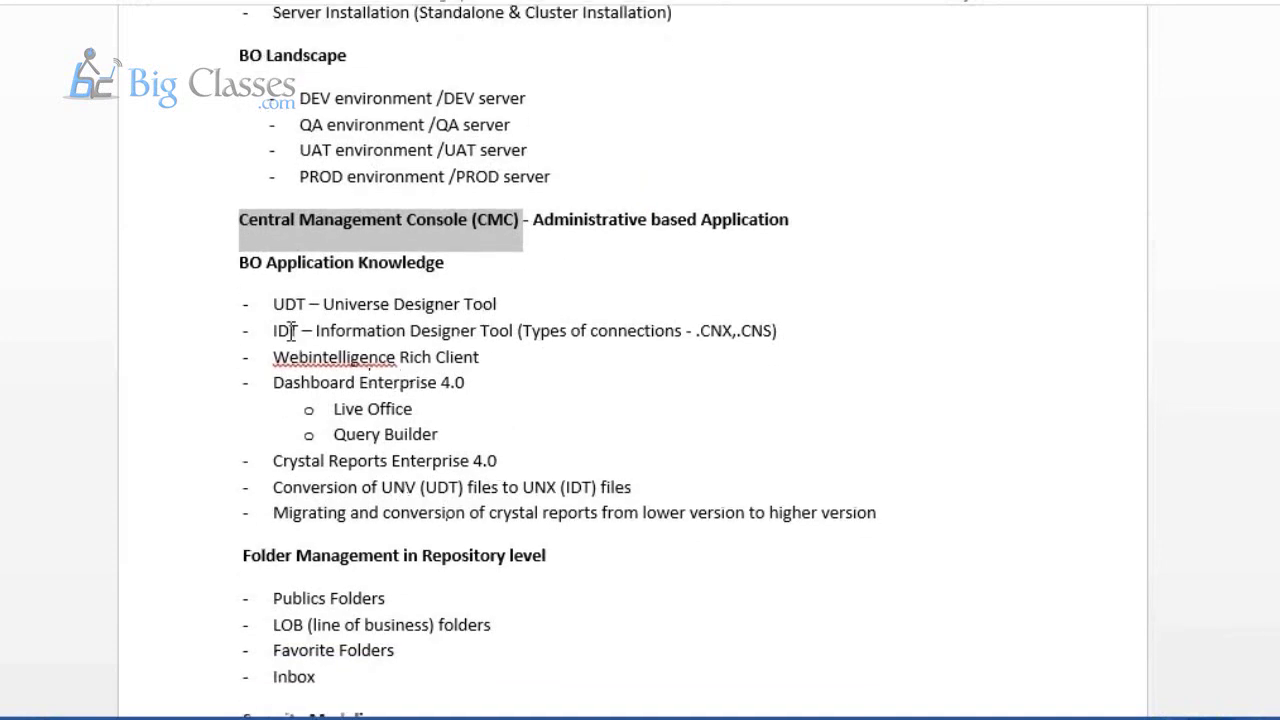
left_click_drag(279, 305, 413, 287)
left_click(406, 331)
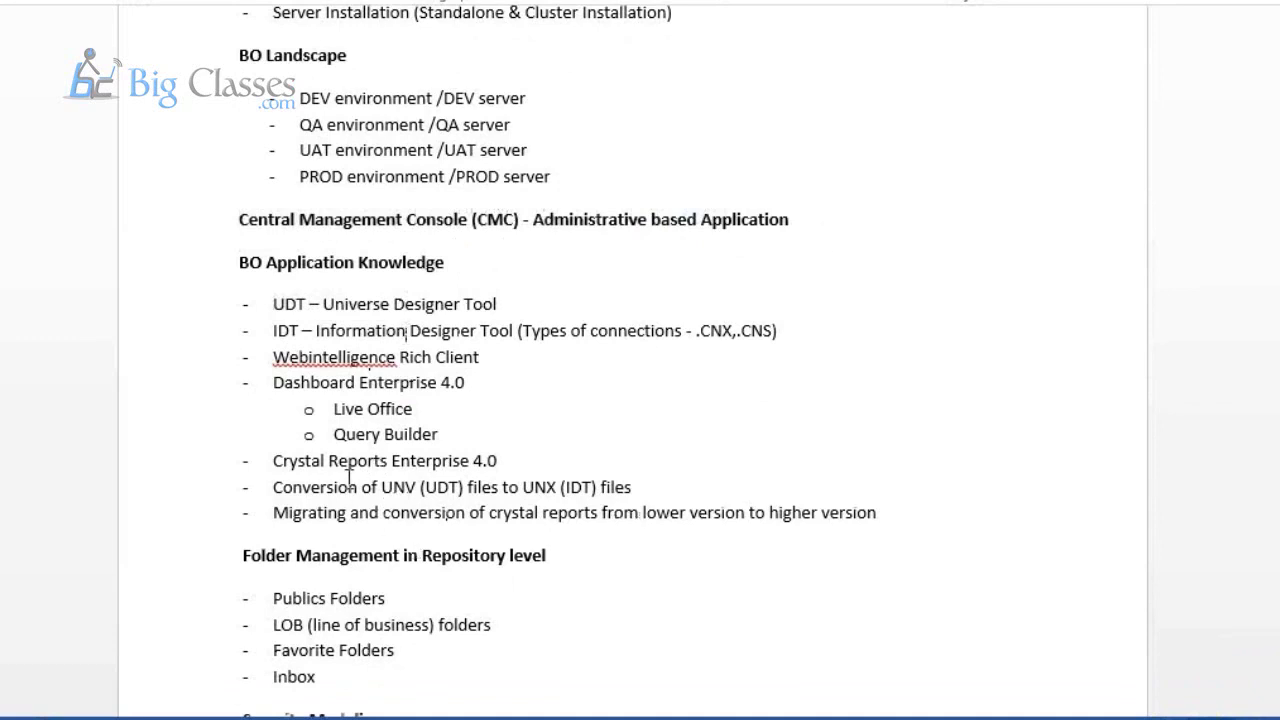
left_click_drag(349, 487, 644, 486)
left_click_drag(466, 512, 837, 509)
left_click(766, 557)
scroll(581, 600, "down", 3)
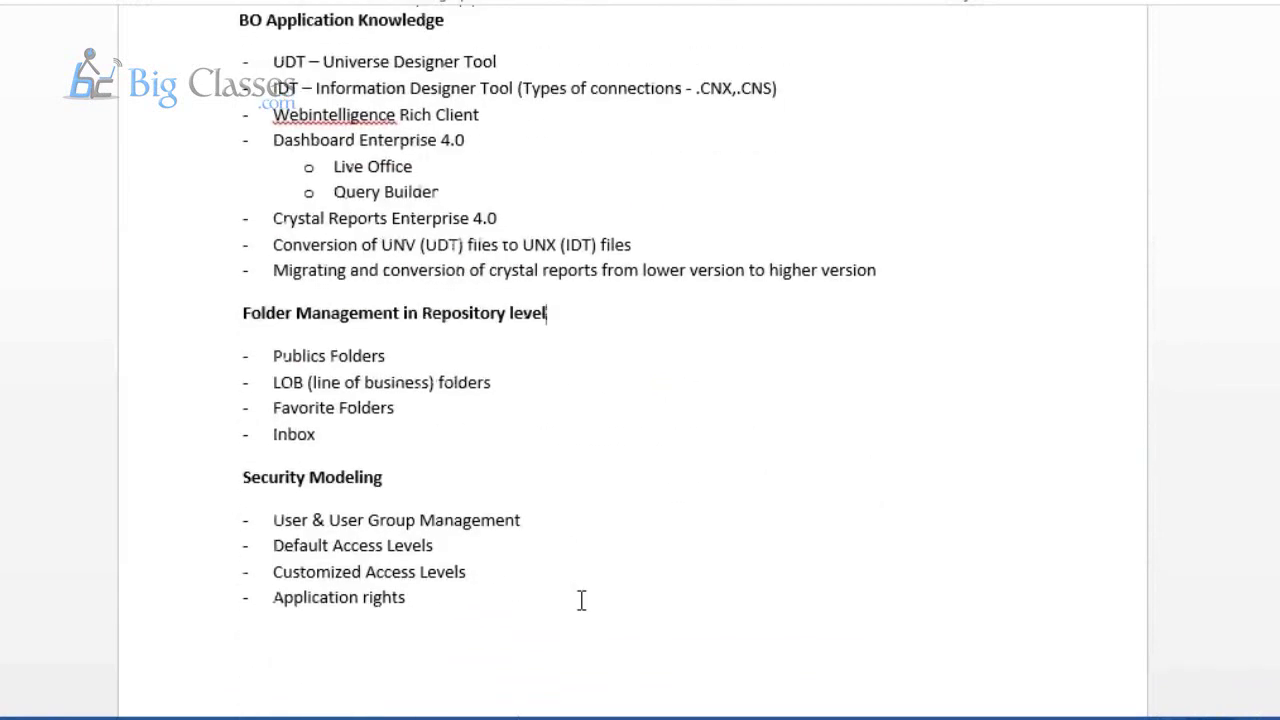
left_click_drag(403, 318, 240, 318)
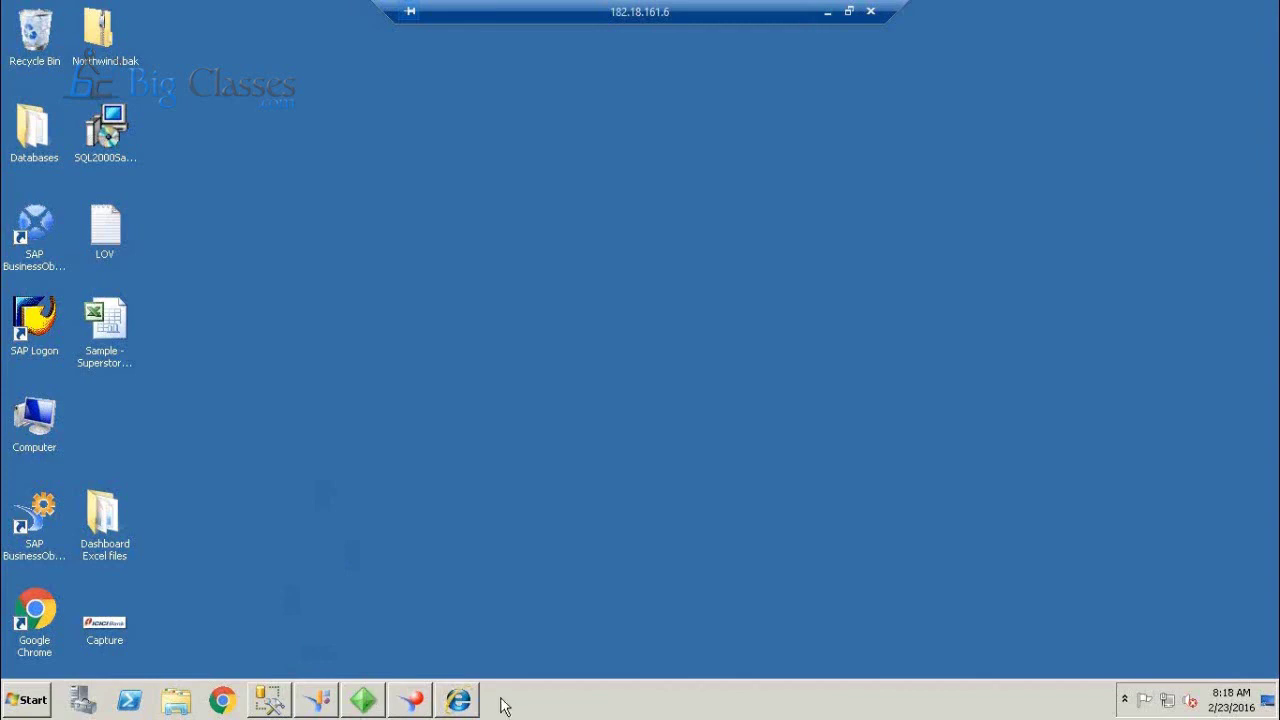
Show the CMC Folders listing with its 21 folders, then return to the Word outline.
left_click(459, 700)
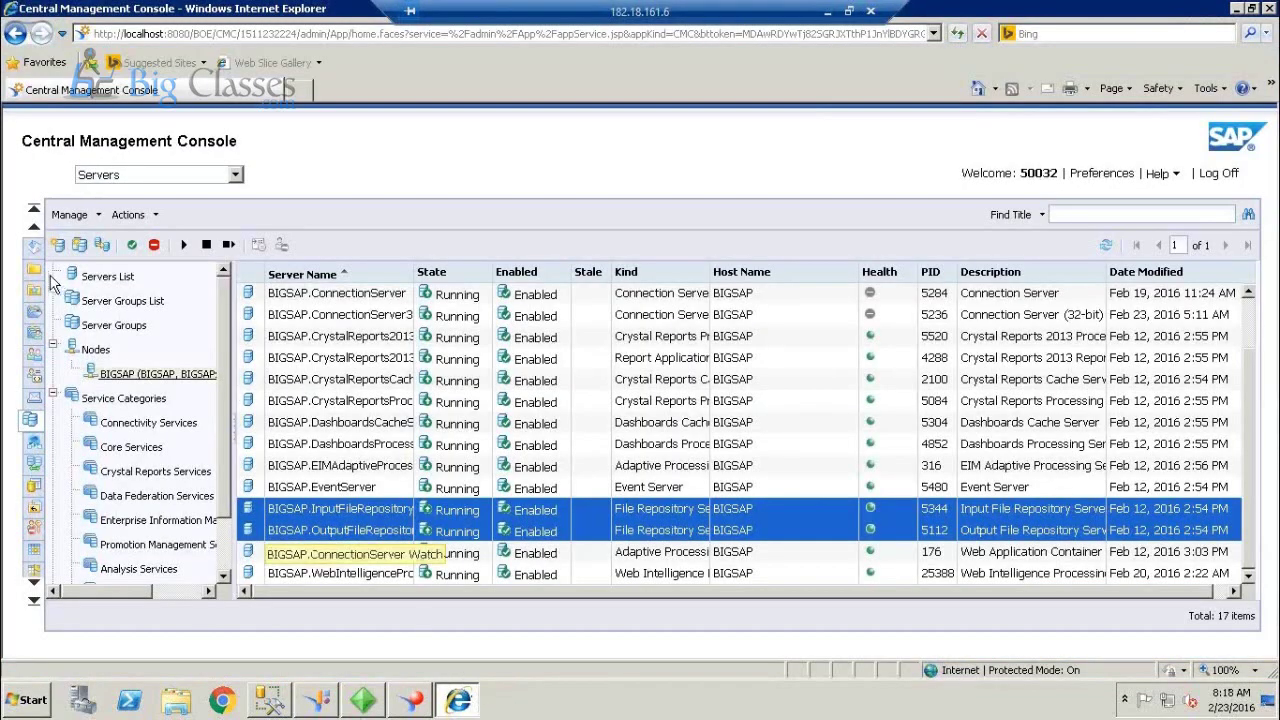
left_click(36, 278)
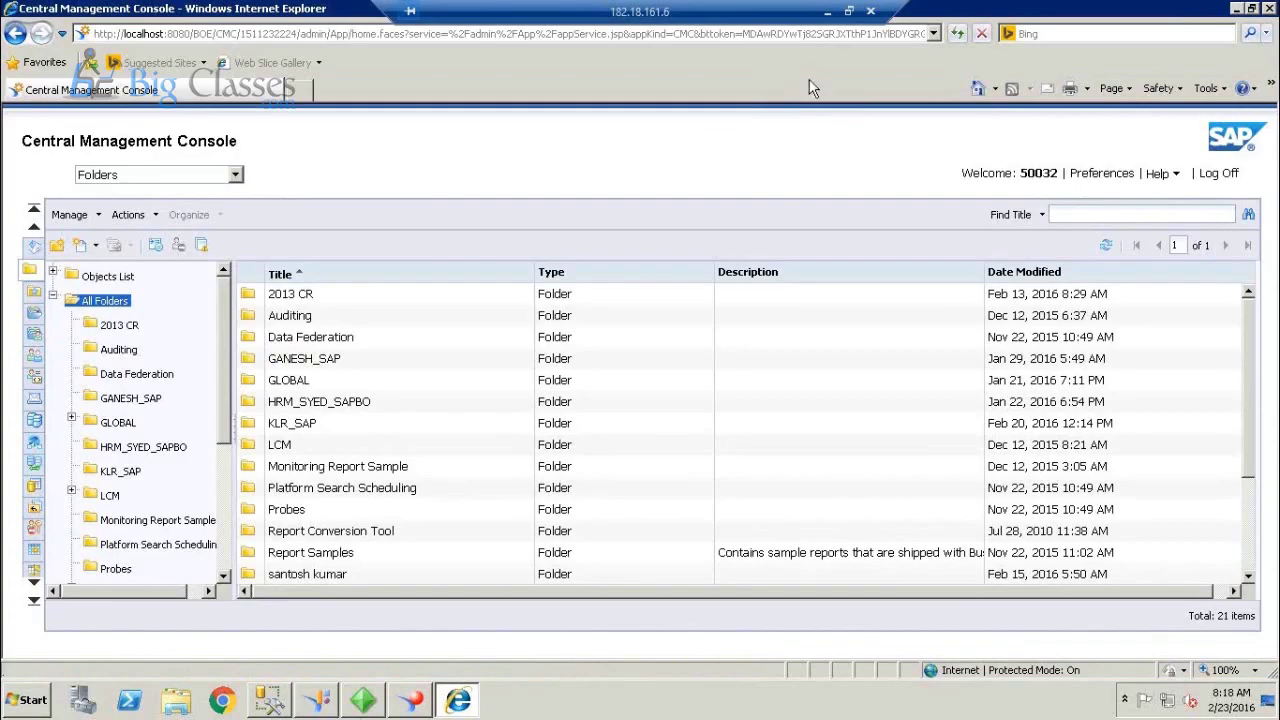
left_click(825, 18)
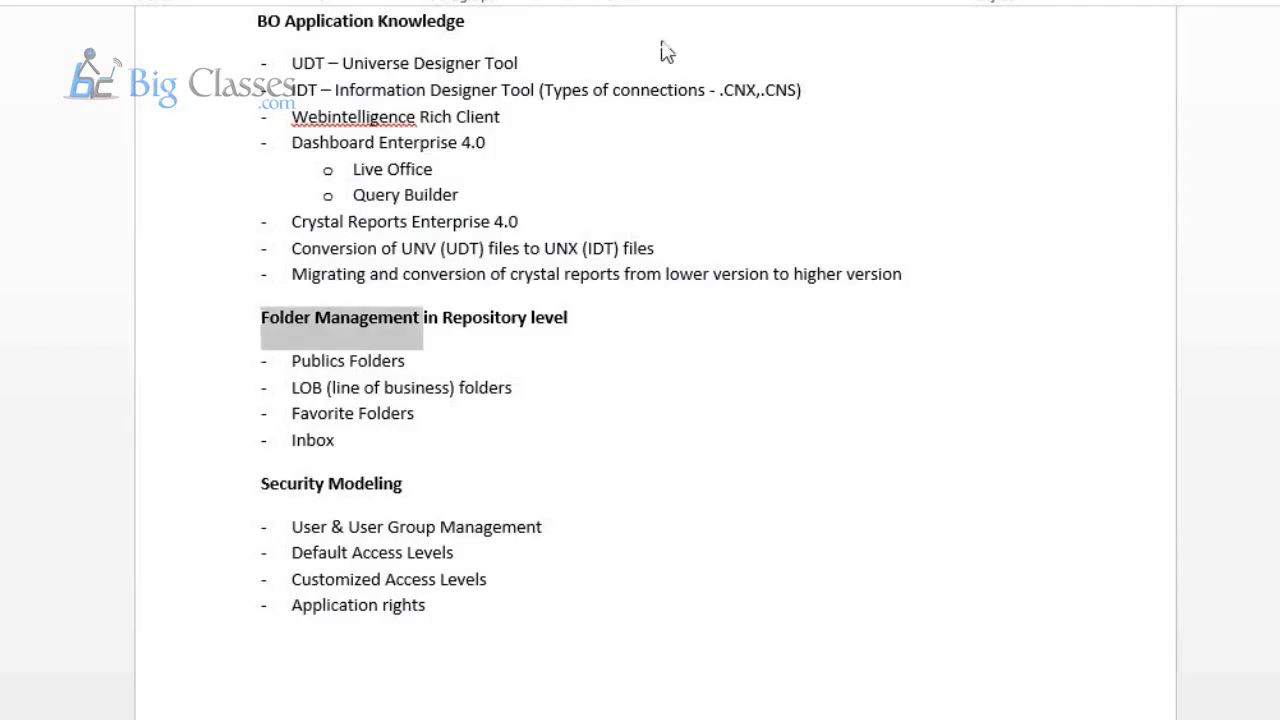
left_click(403, 338)
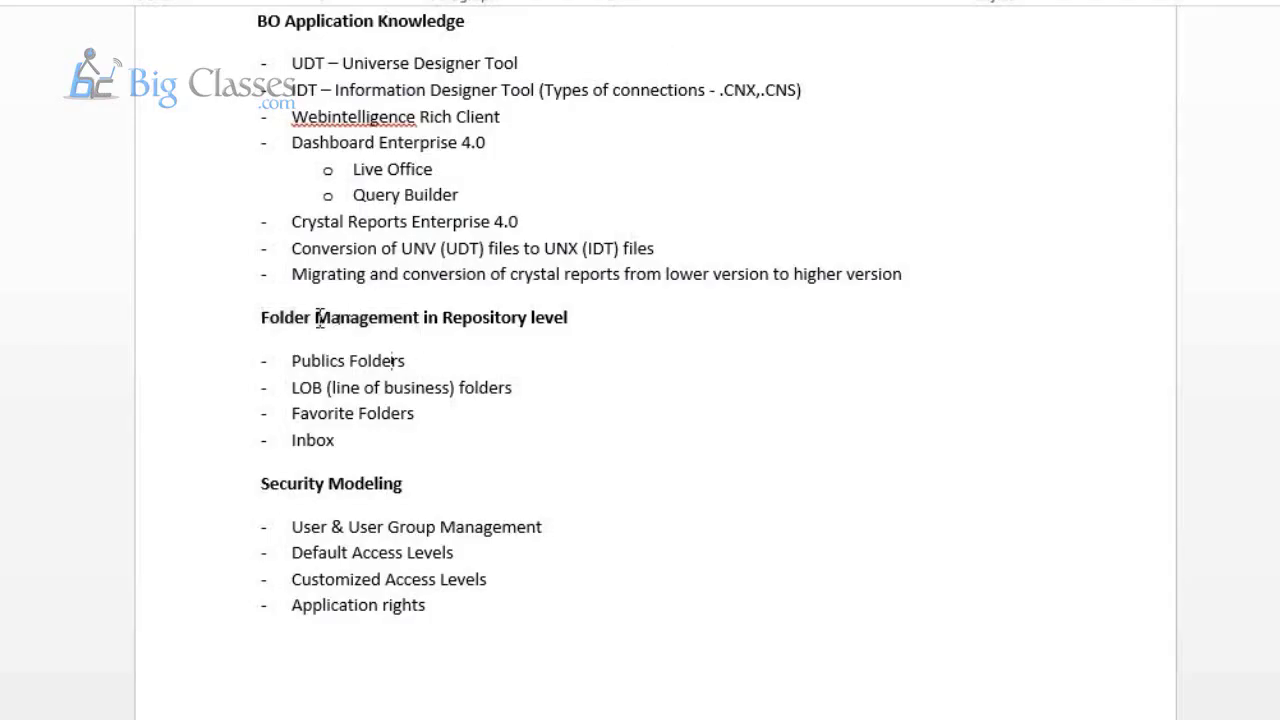
left_click_drag(316, 312, 405, 330)
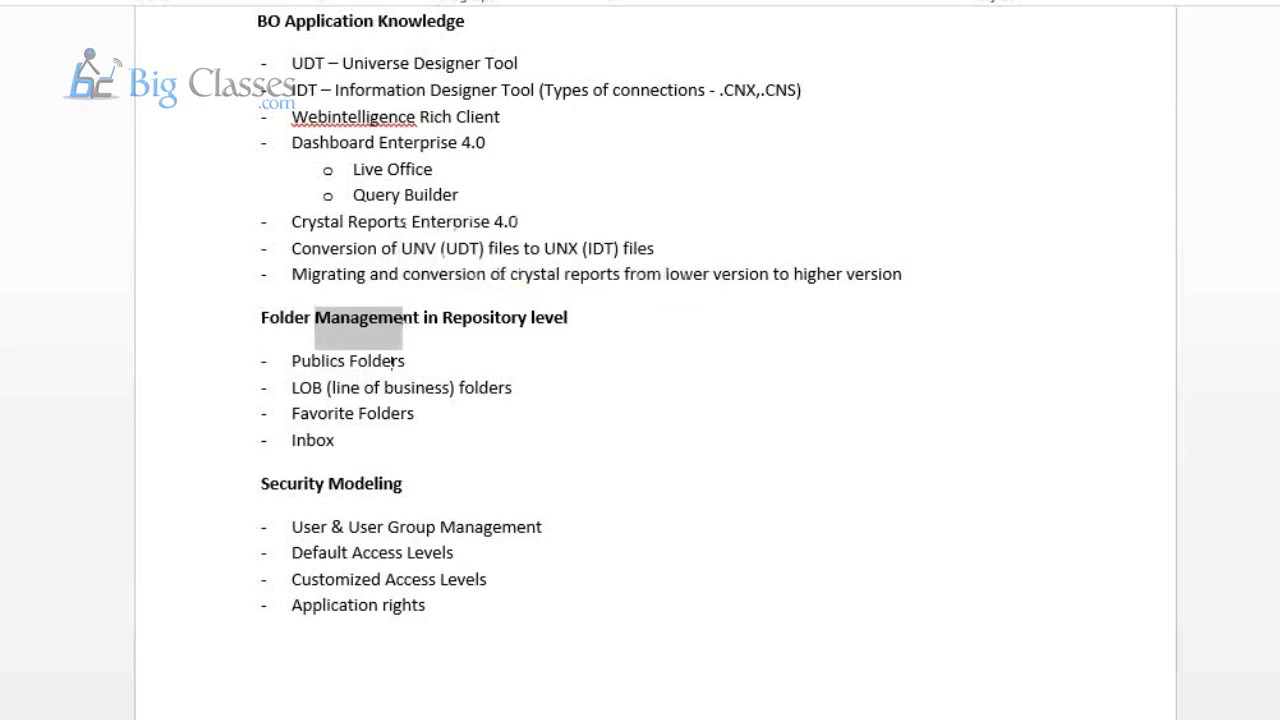
left_click(358, 704)
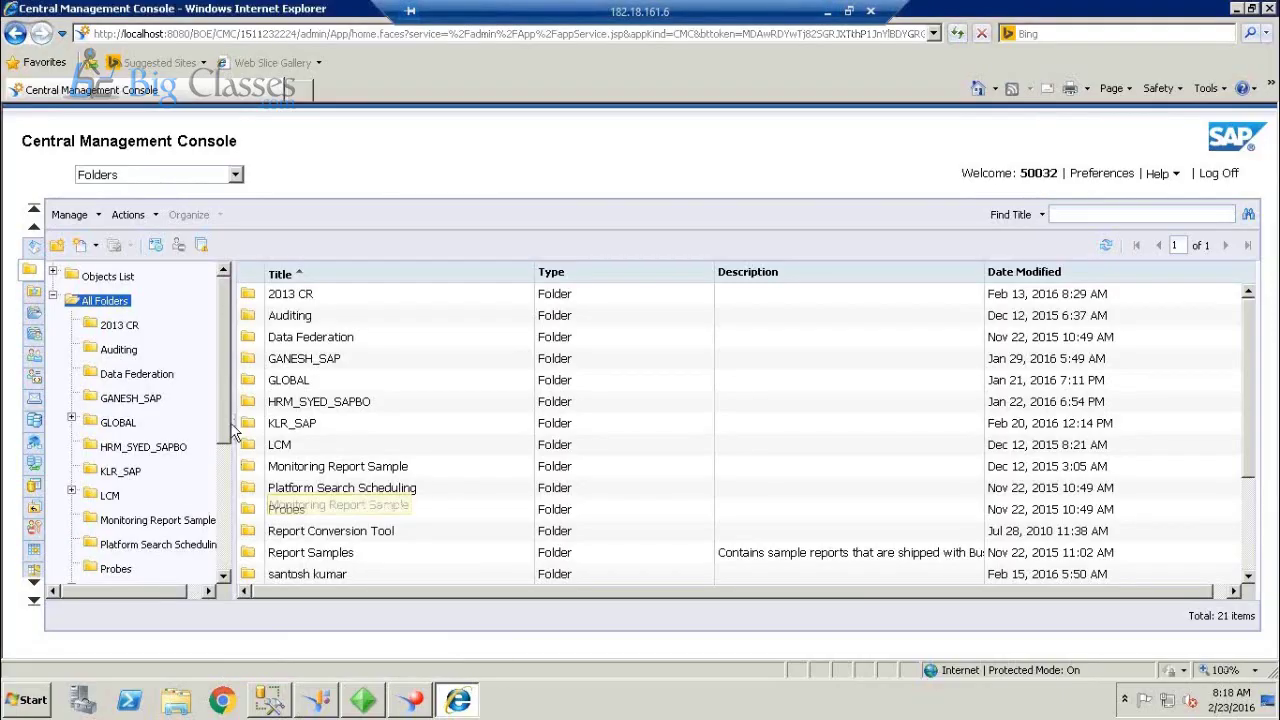
left_click_drag(224, 440, 224, 322)
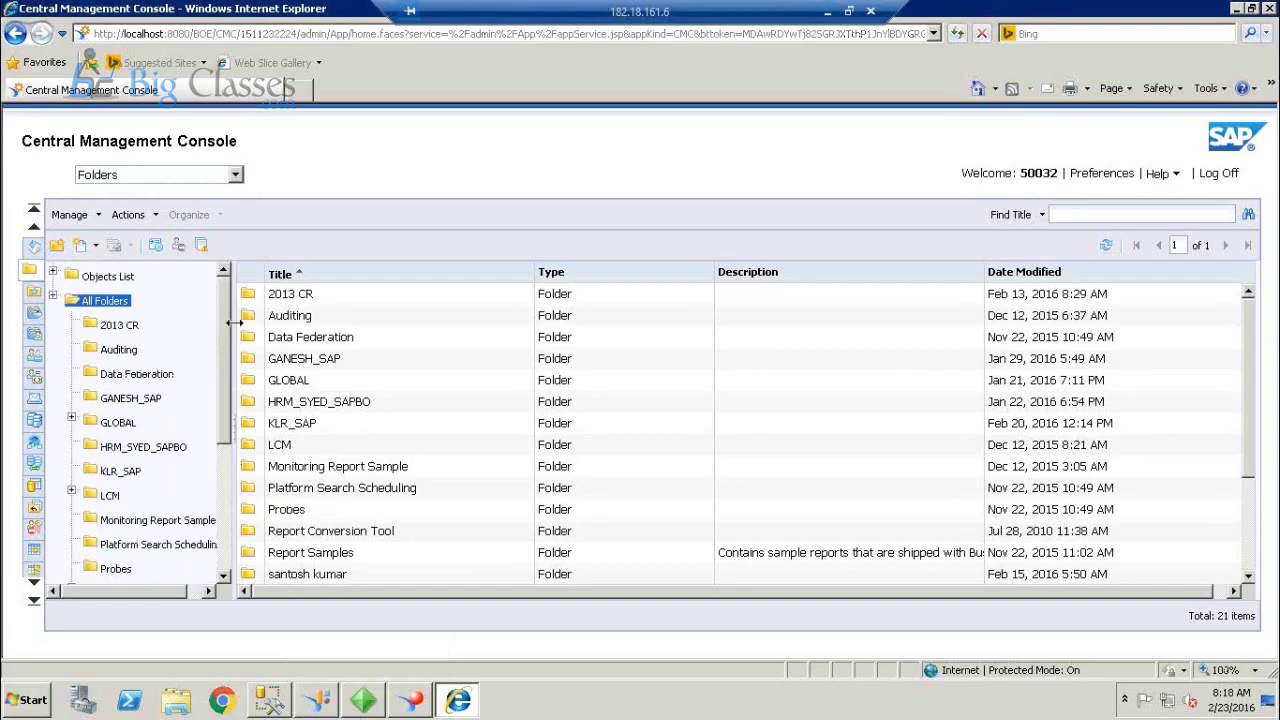
scroll(225, 343, "down", 3)
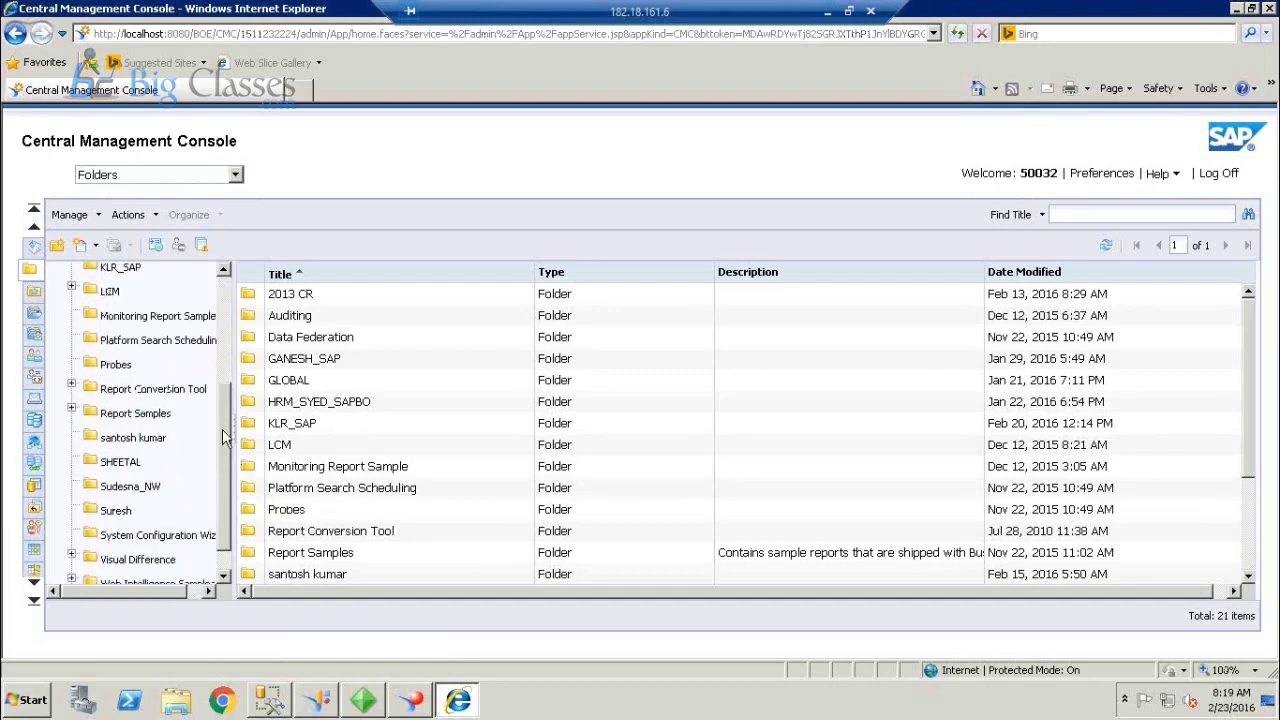
scroll(218, 352, "up", 3)
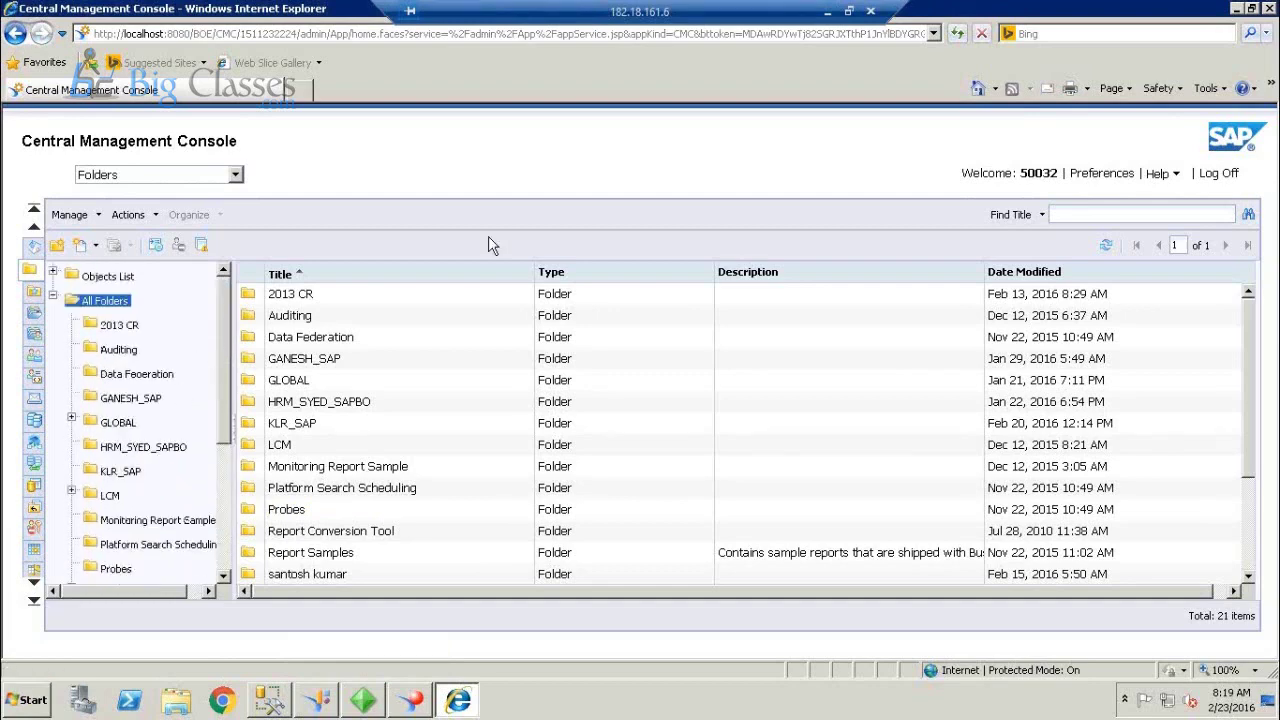
left_click(827, 11)
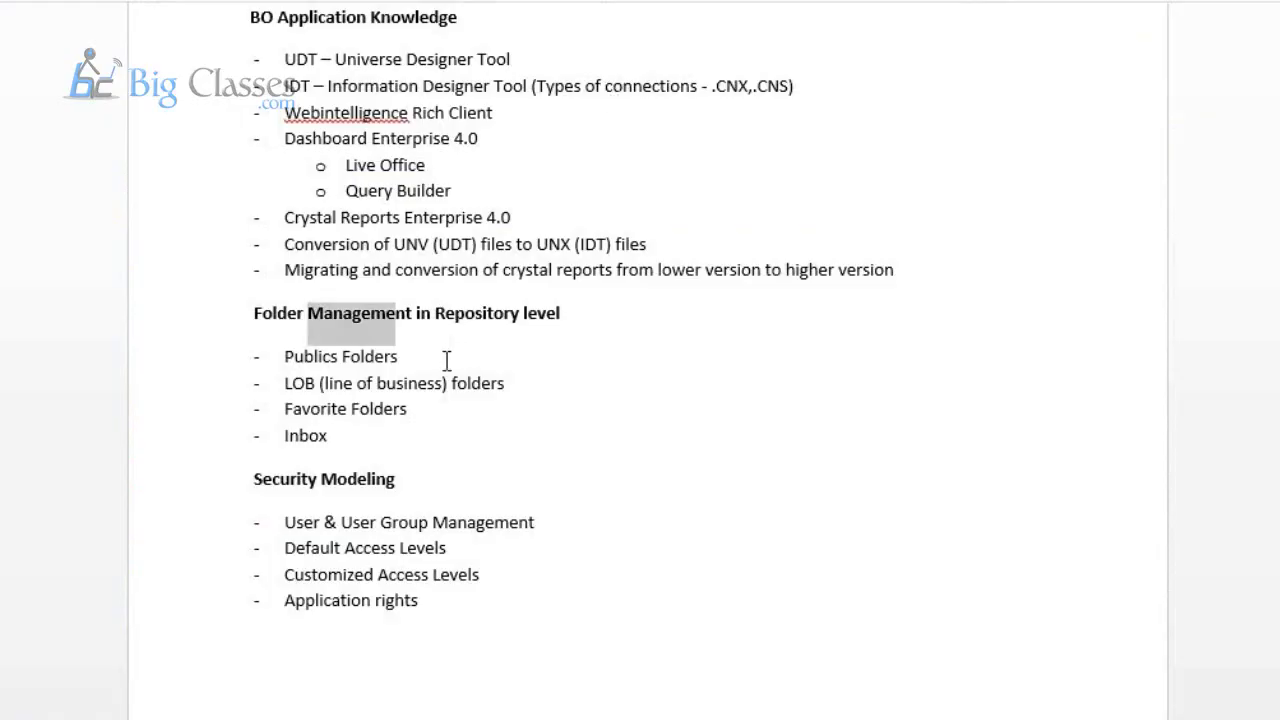
Highlight Favorite Folders, Inbox and User & User Group Management, then bring back the remote CMC.
left_click_drag(328, 440, 286, 410)
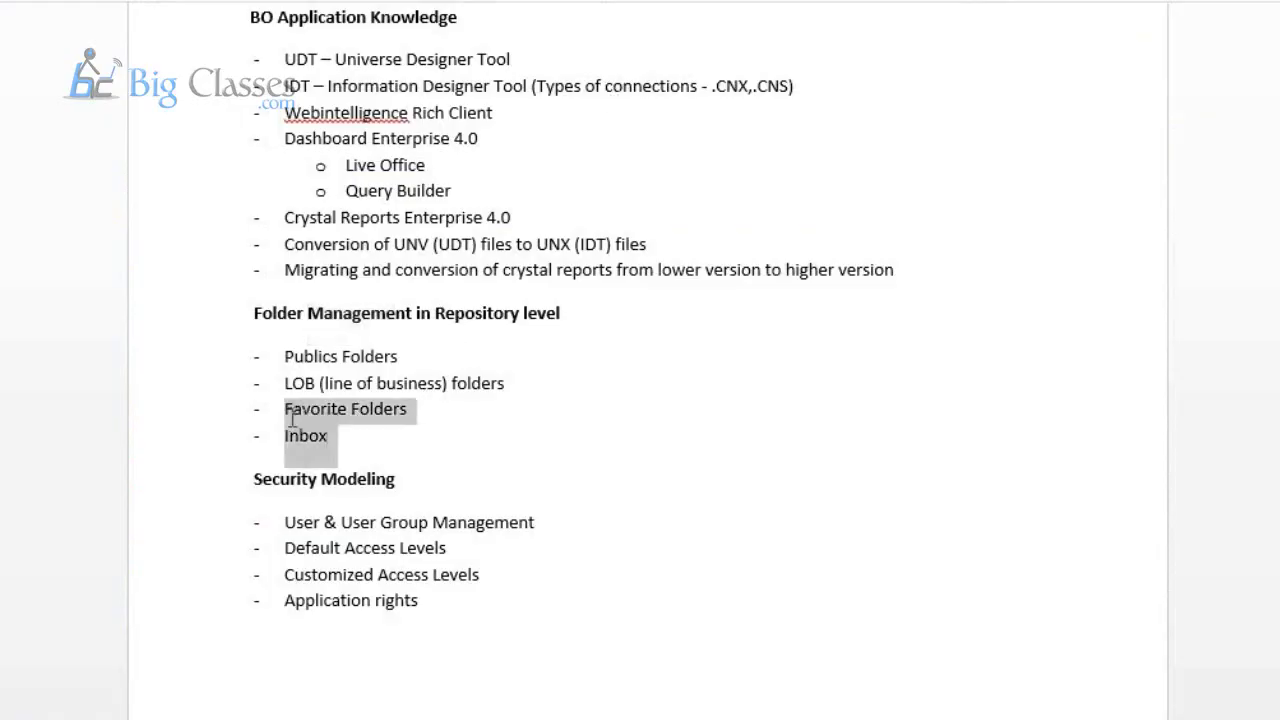
left_click(425, 461)
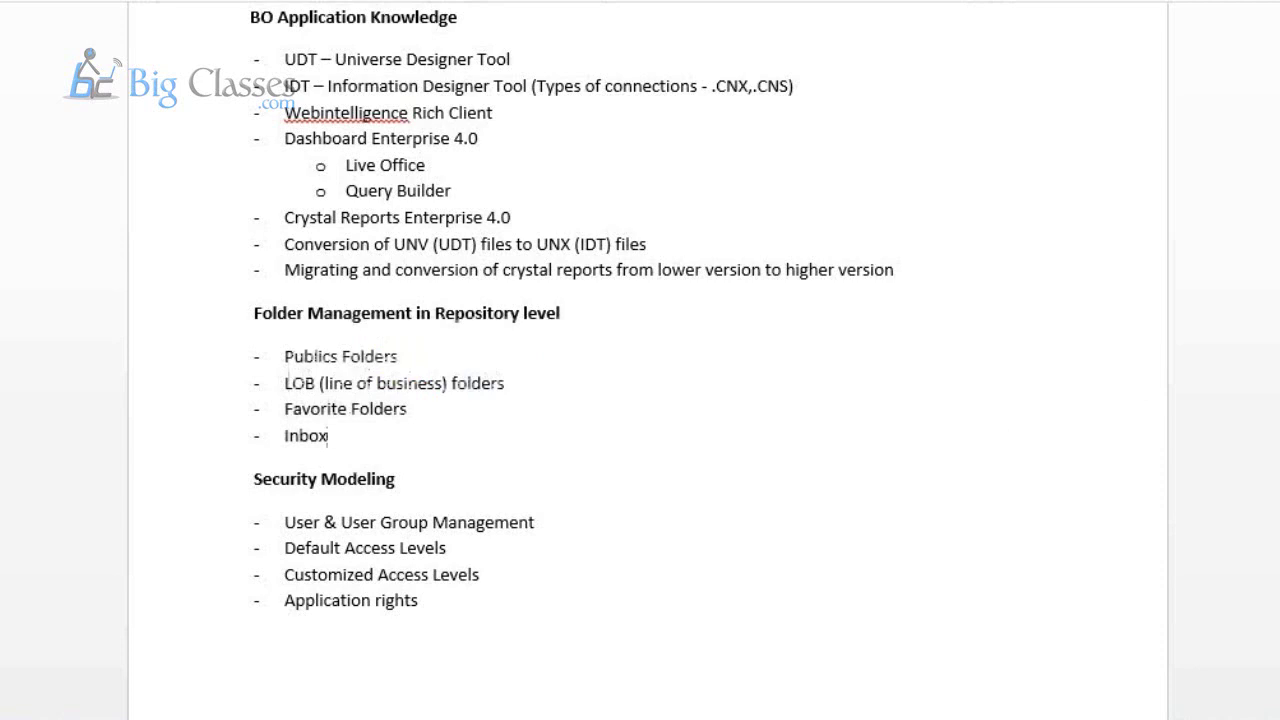
scroll(640, 360, "down", 6)
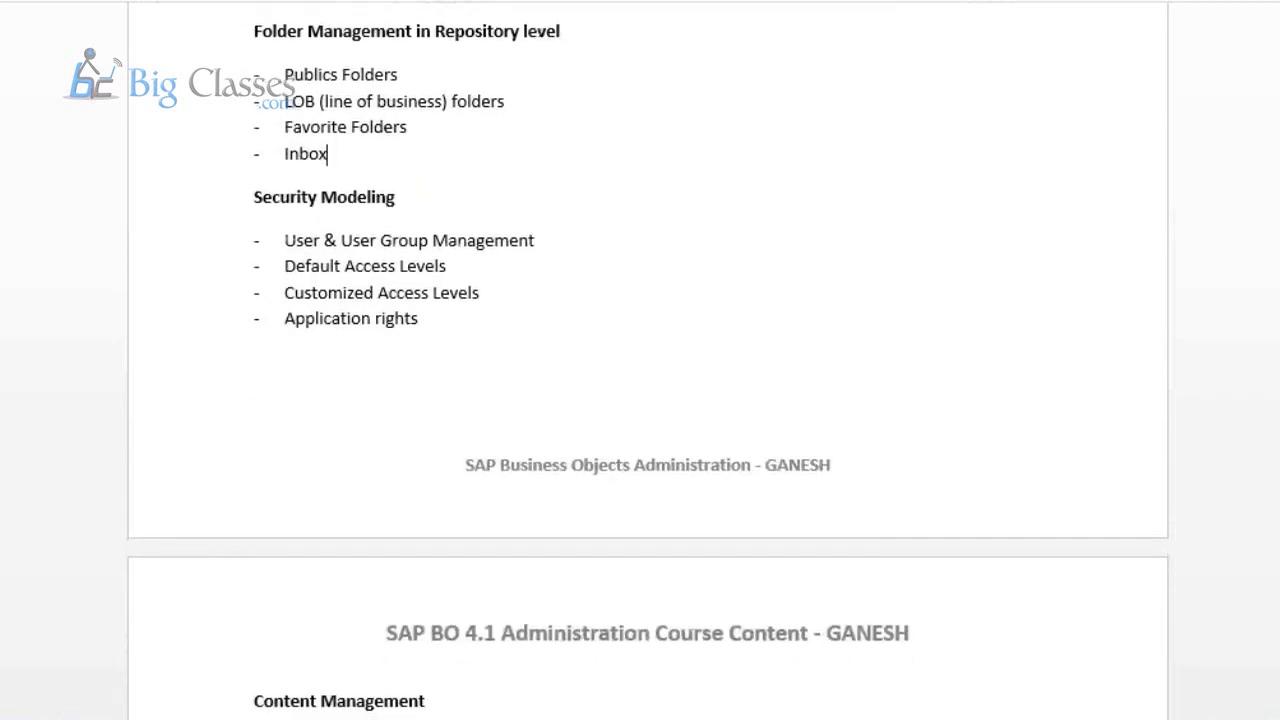
scroll(640, 360, "down", 1)
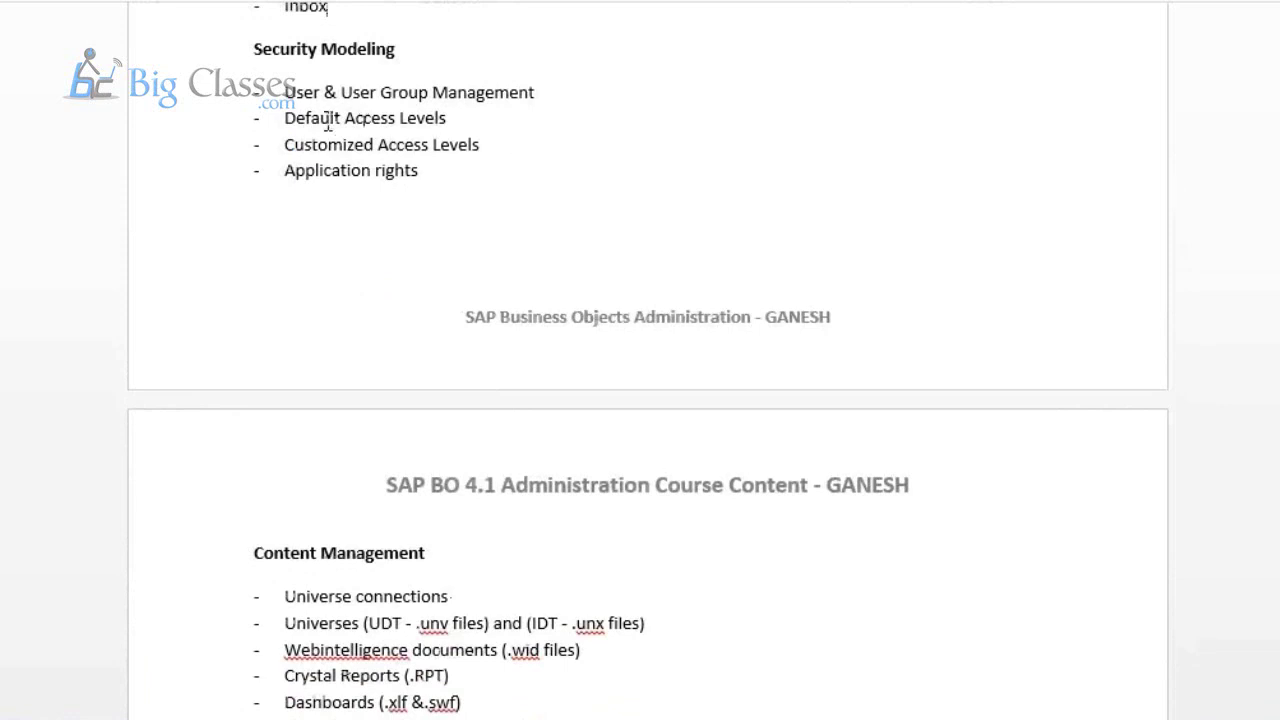
left_click_drag(286, 96, 520, 98)
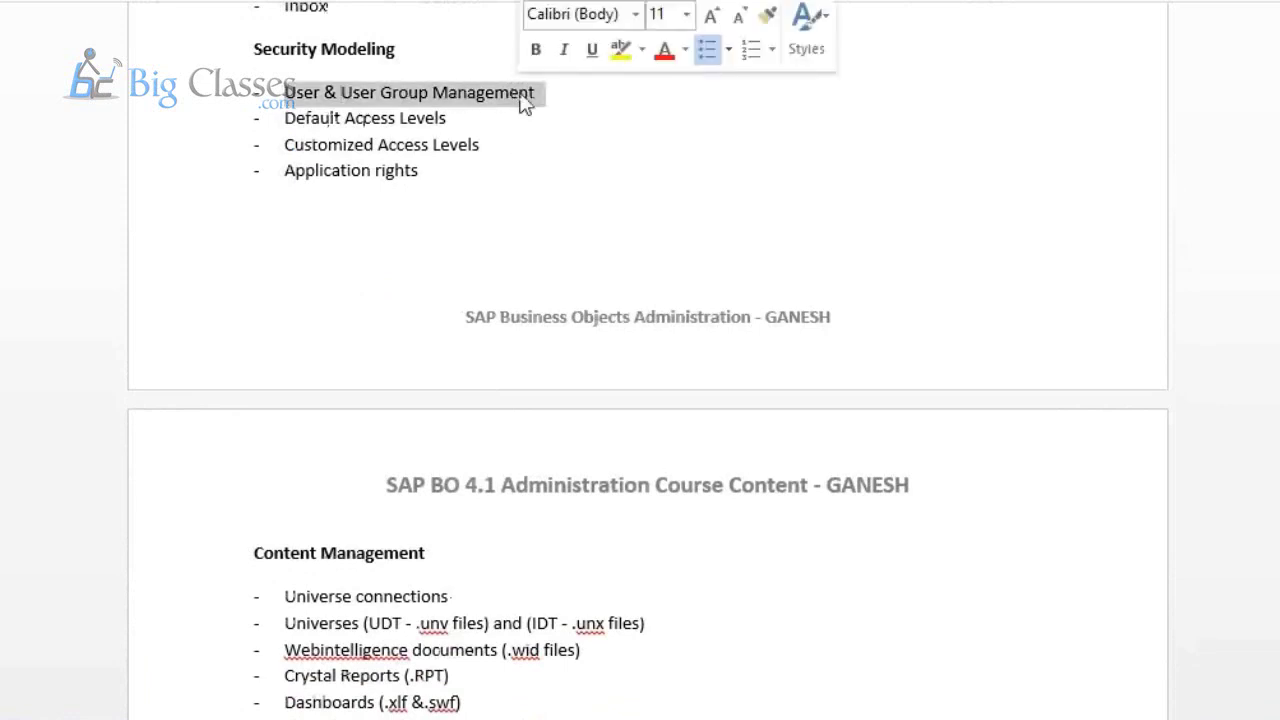
left_click(338, 683)
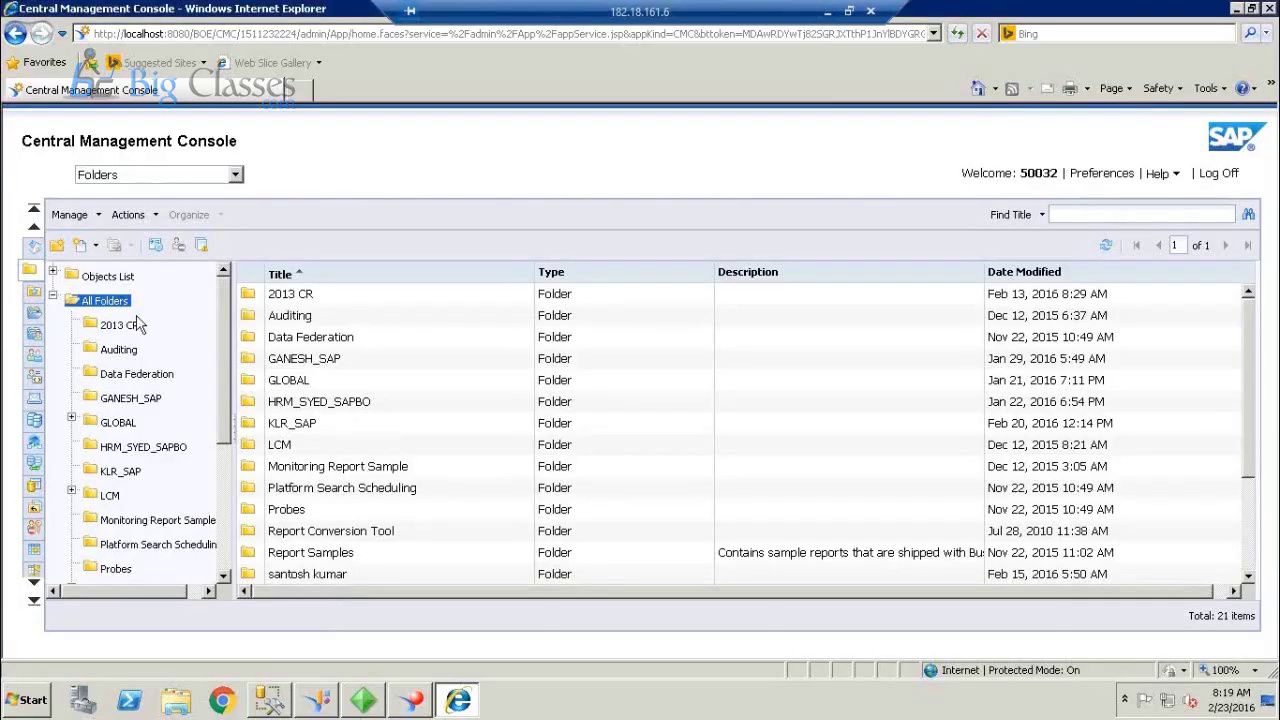
Open Users and Groups, scroll through the 53-user list, then return to the Word outline.
left_click(33, 247)
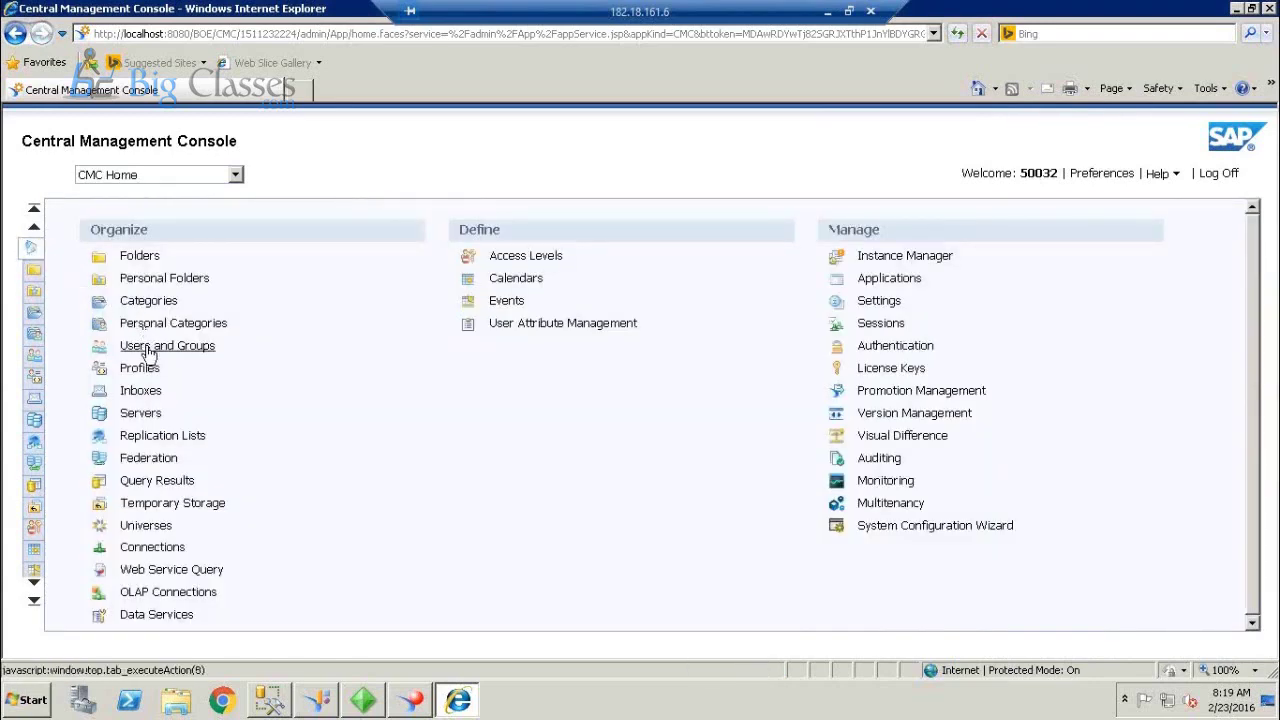
left_click(147, 346)
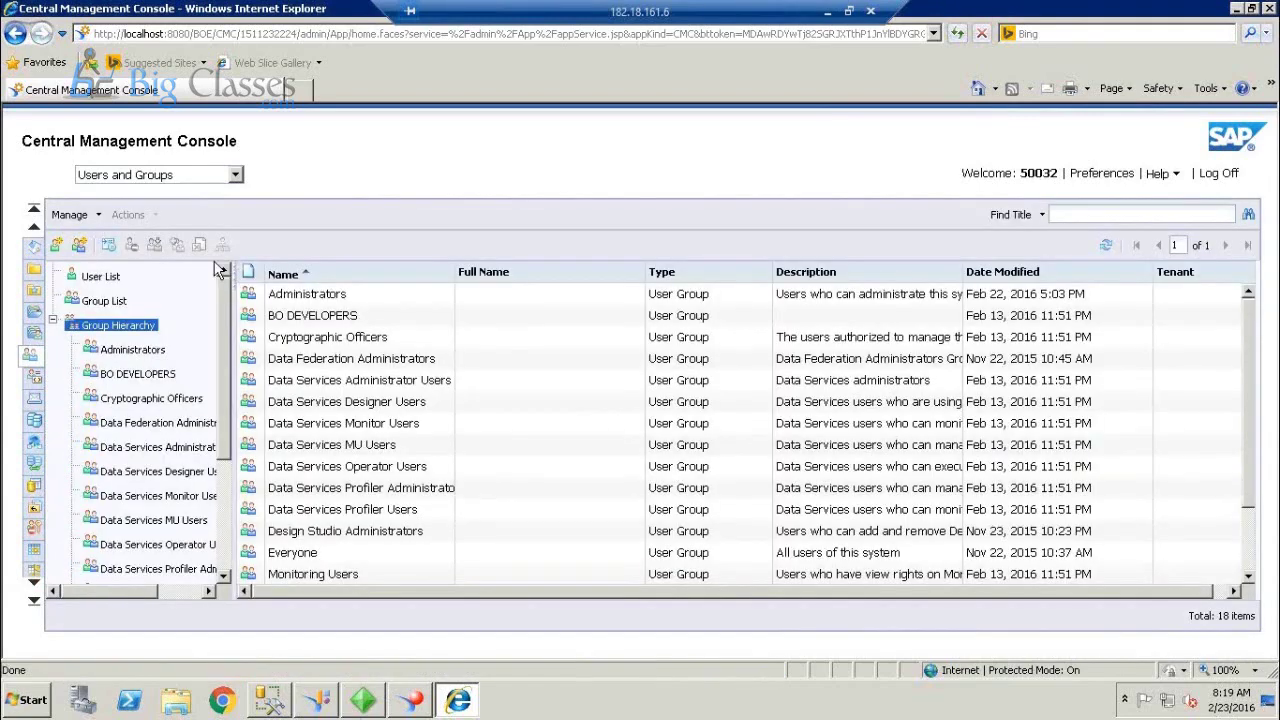
left_click(95, 283)
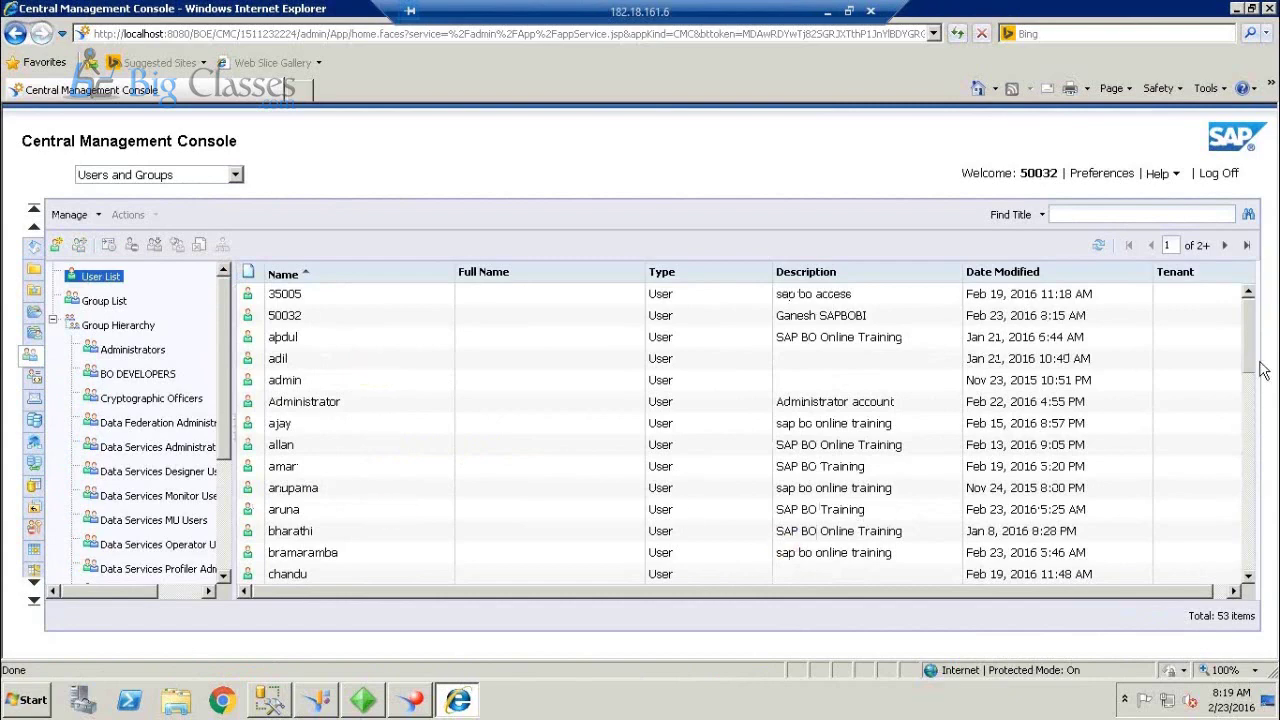
left_click_drag(1254, 368, 1248, 528)
left_click(828, 14)
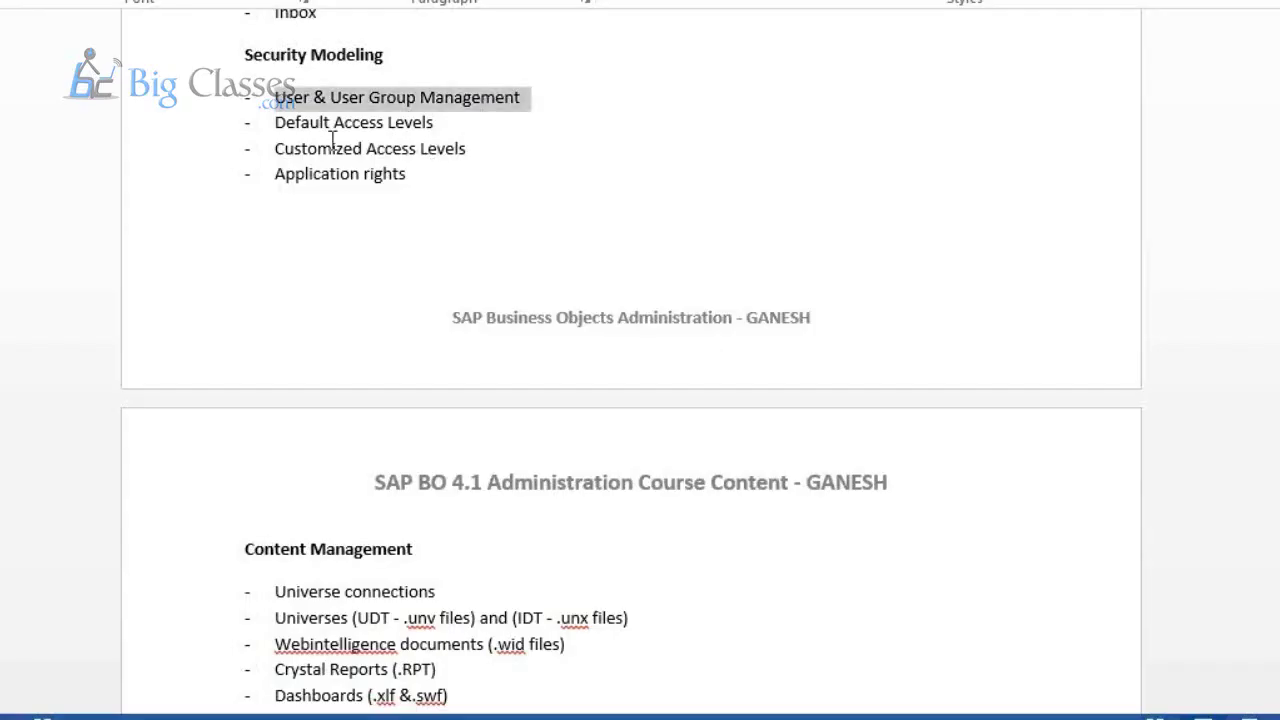
Select the Default Access Levels and four Security Modeling topics, then return to the remote CMC.
left_click_drag(273, 122, 434, 124)
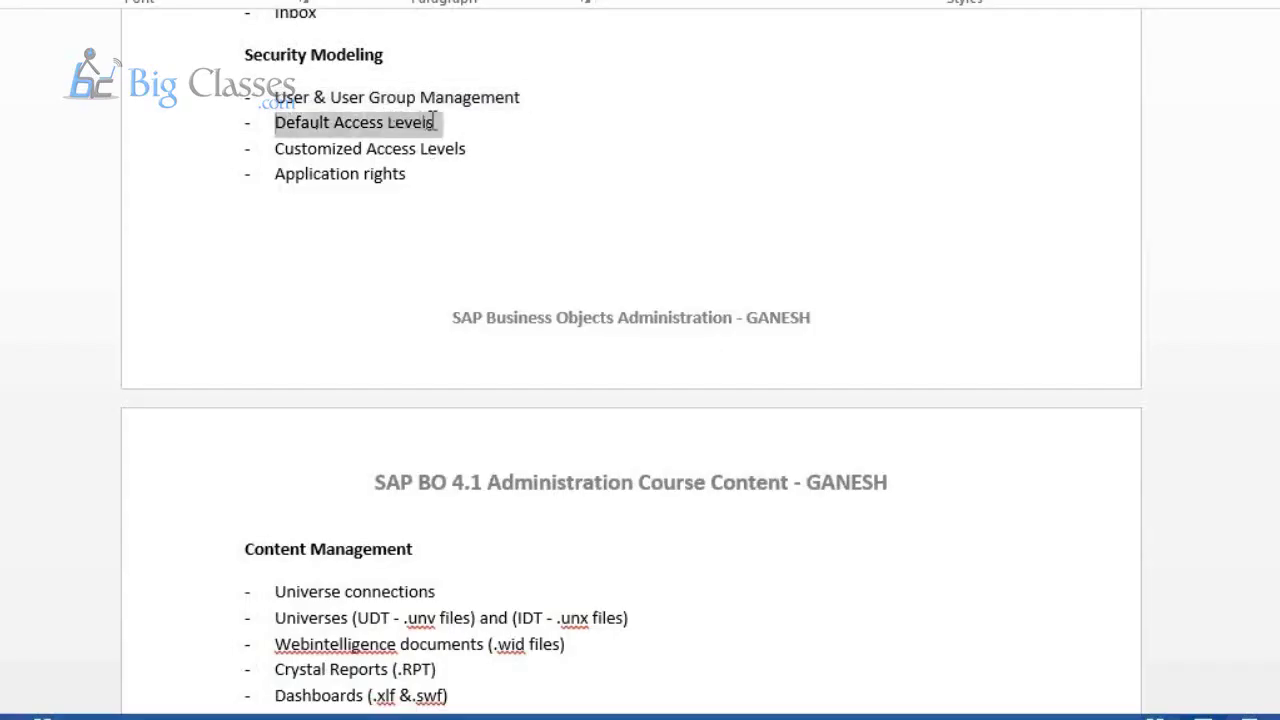
left_click(421, 186)
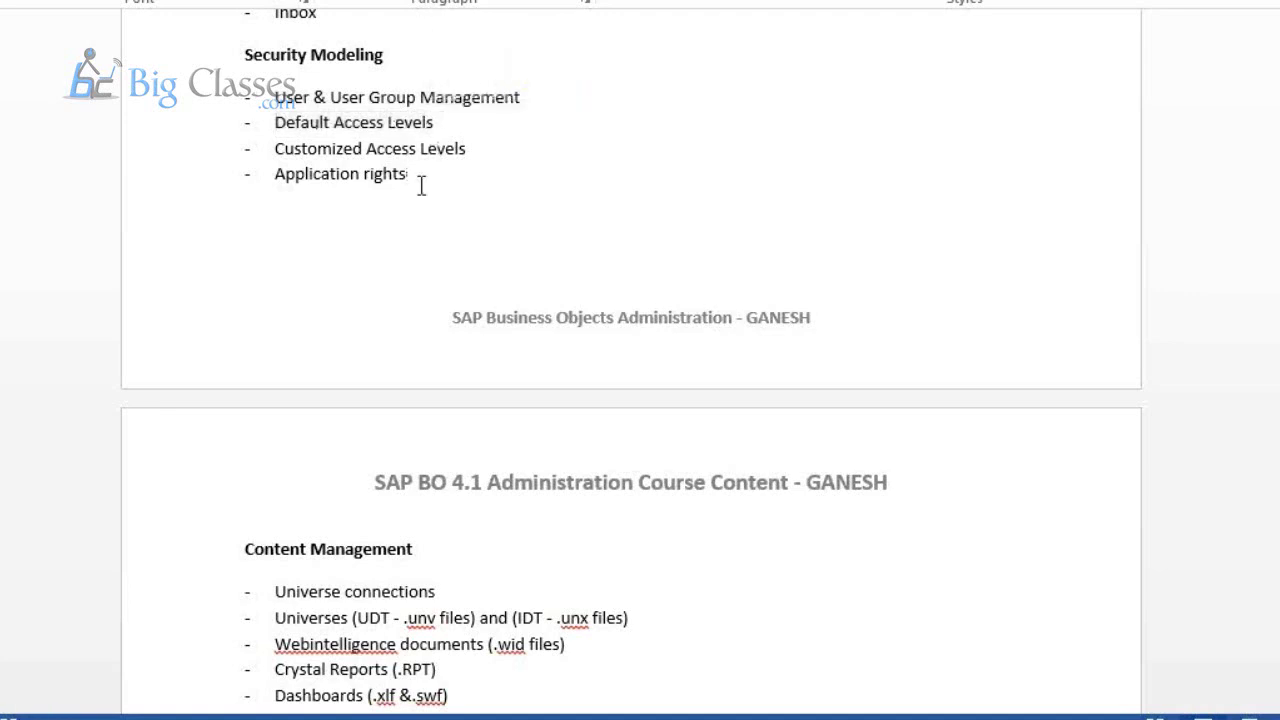
left_click_drag(412, 196, 276, 97)
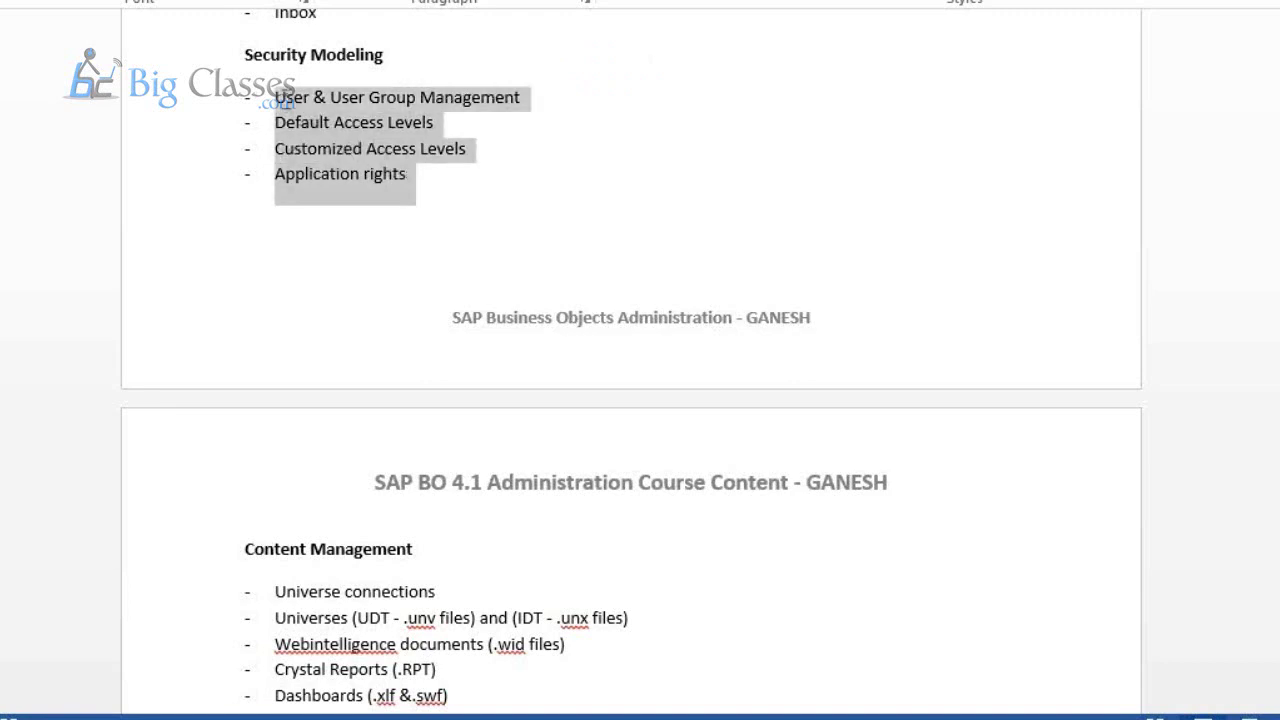
left_click(634, 271)
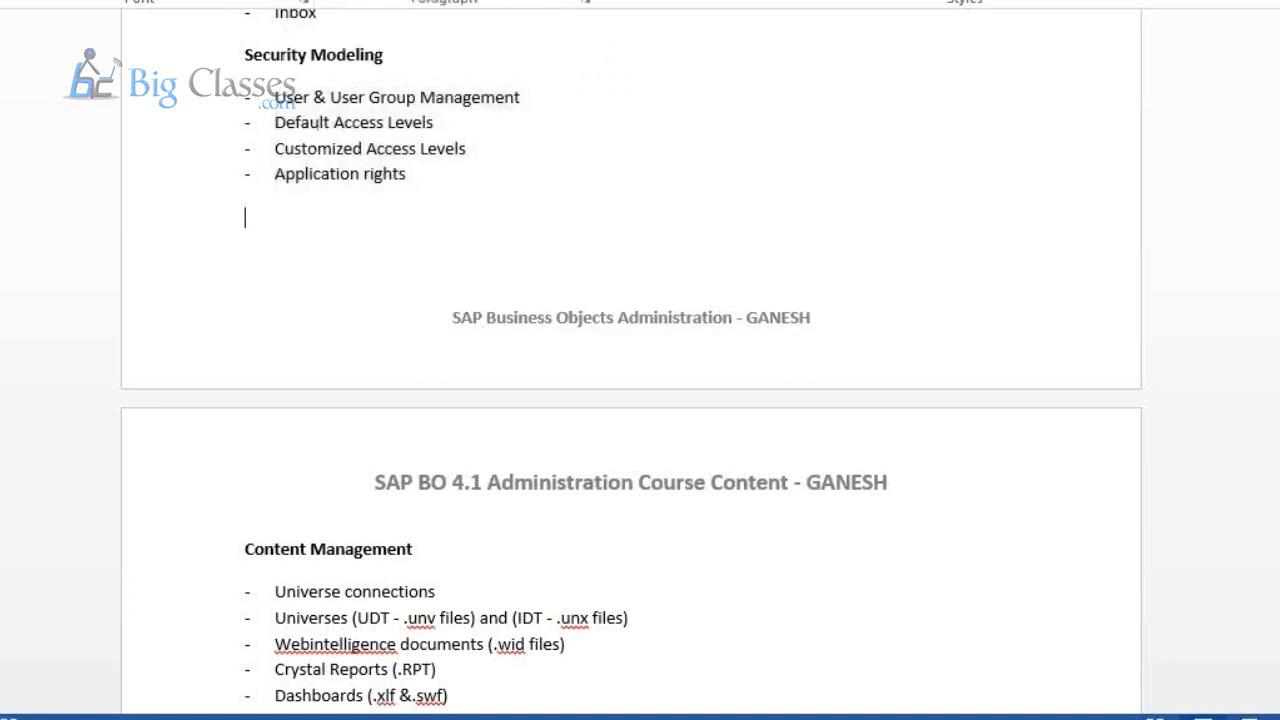
scroll(318, 122, "up", 4)
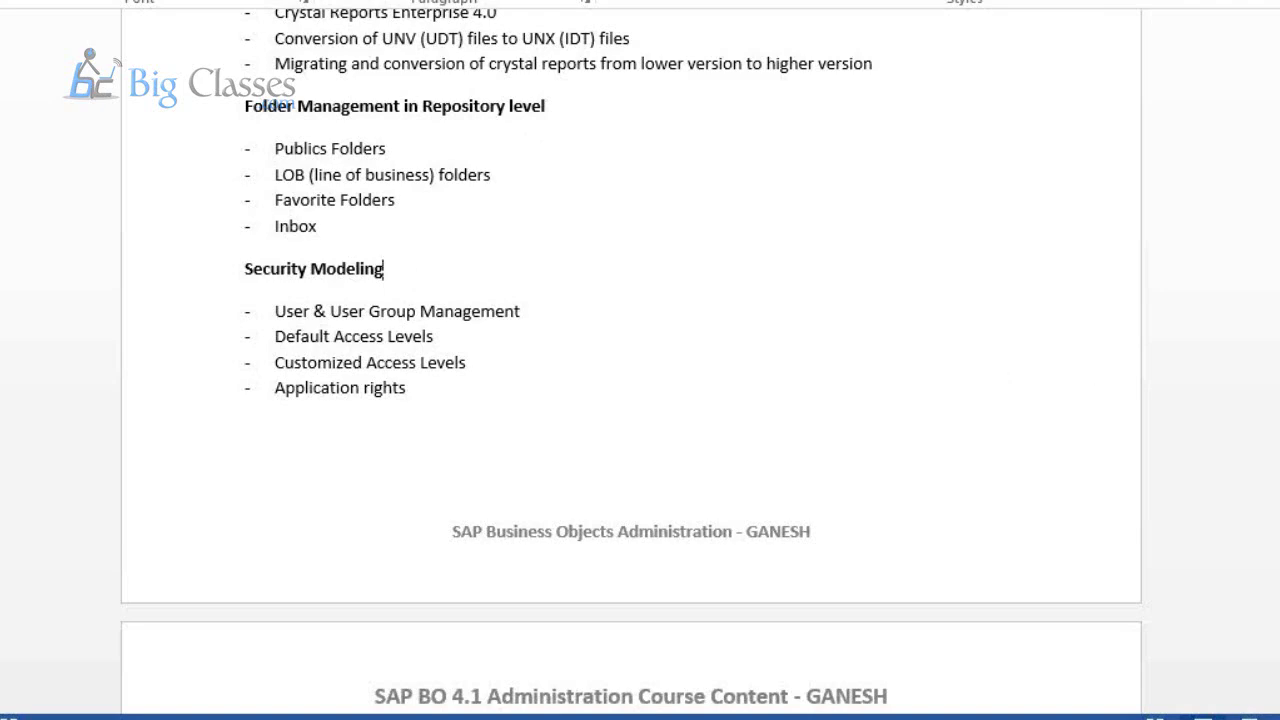
scroll(640, 400, "down", 9)
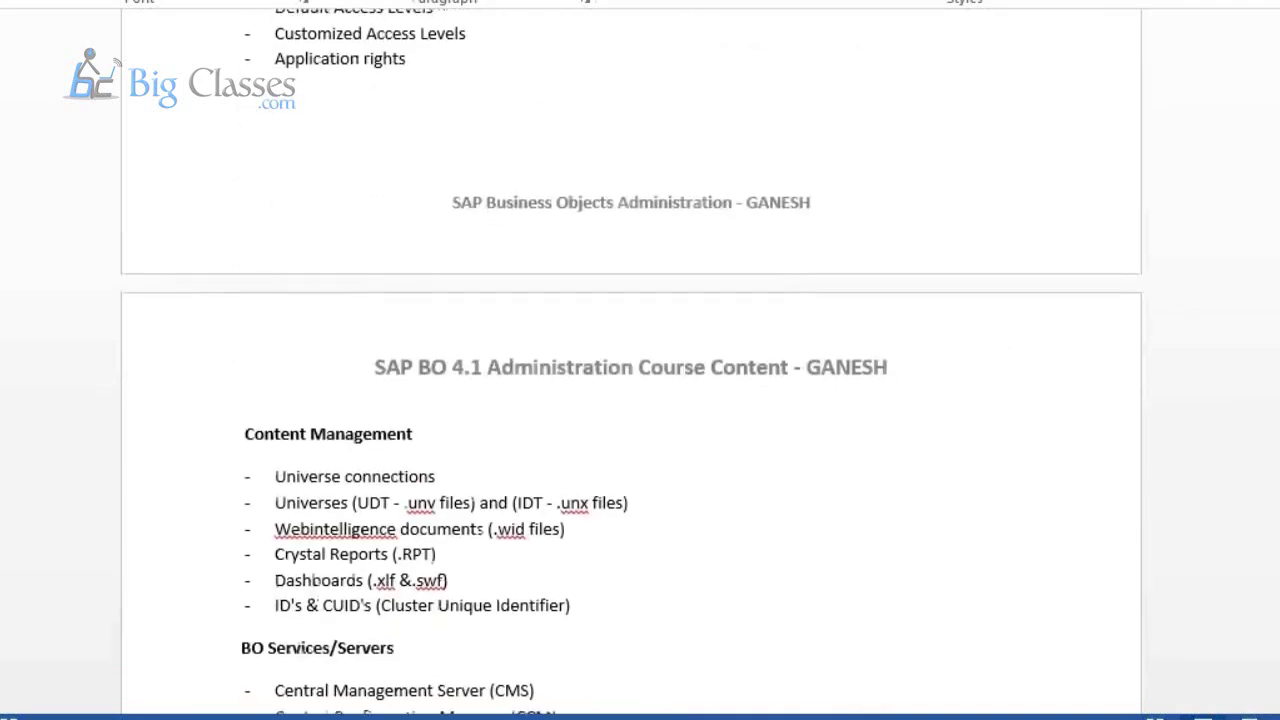
scroll(640, 400, "down", 1)
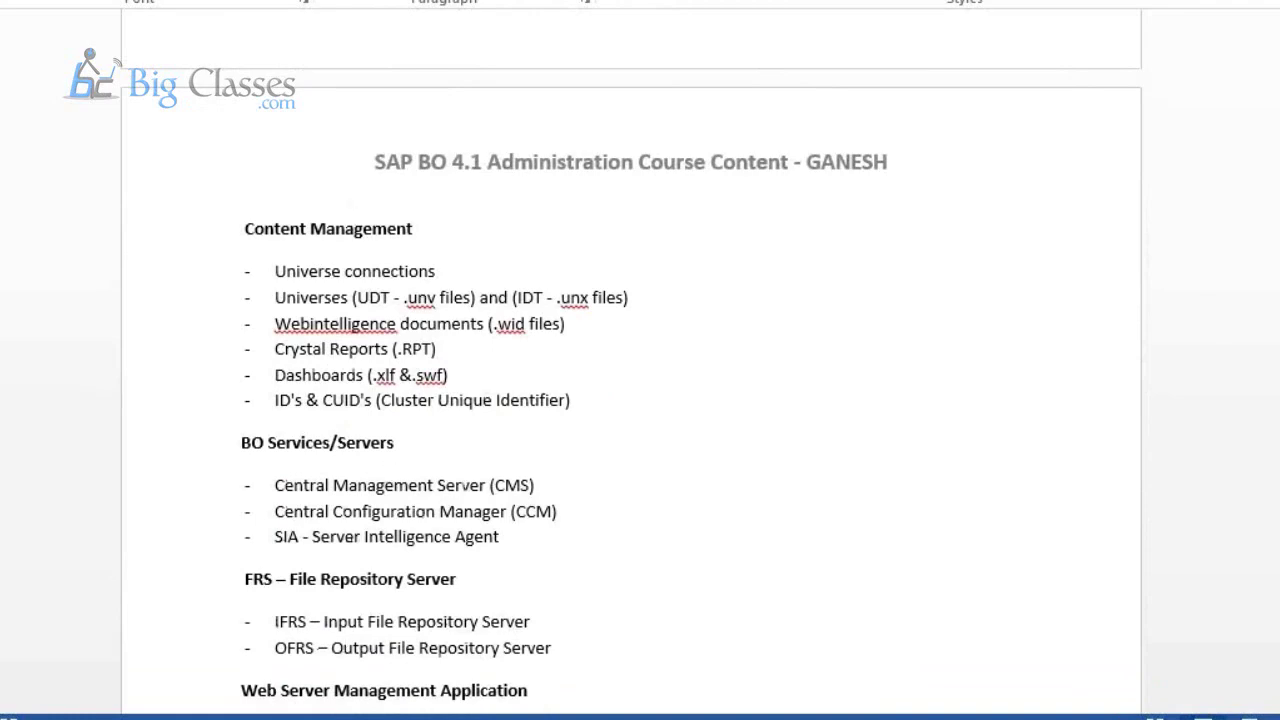
key("alt+Tab")
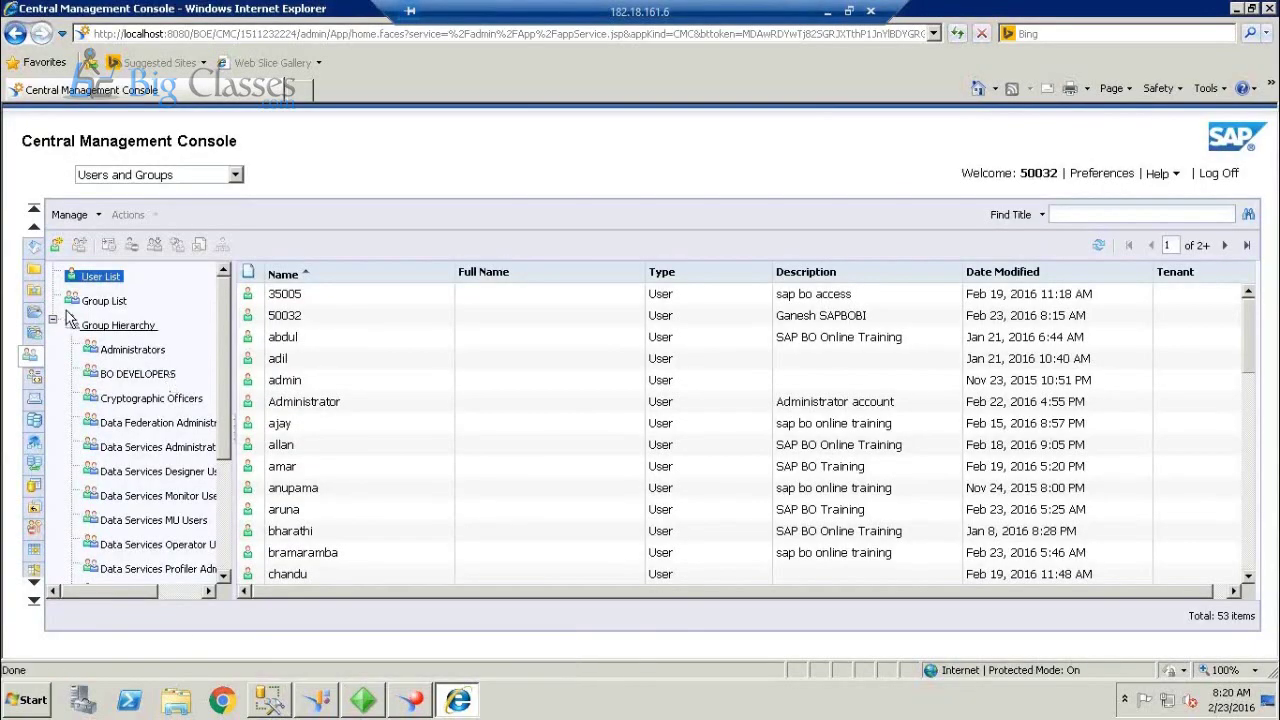
Open the instructor's folder, select DB1, Region wise Sales and SALES_REVENUE, then go to CMC Home.
left_click(34, 271)
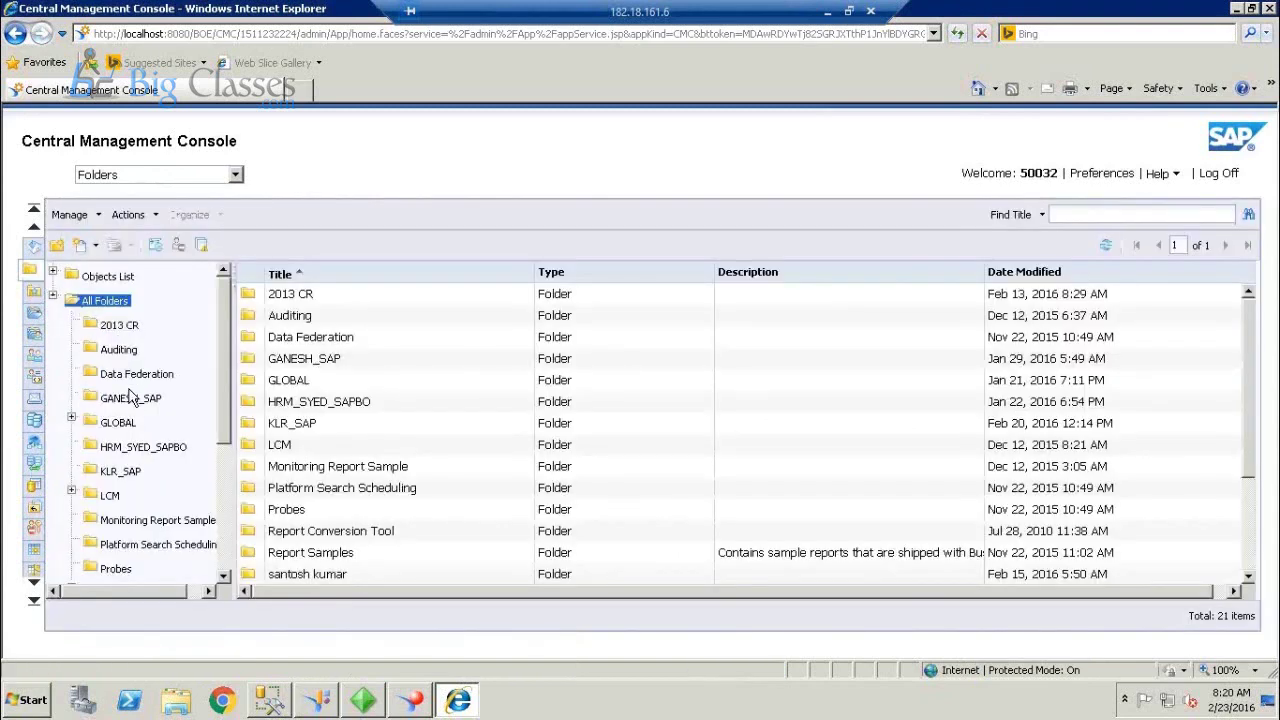
left_click(130, 397)
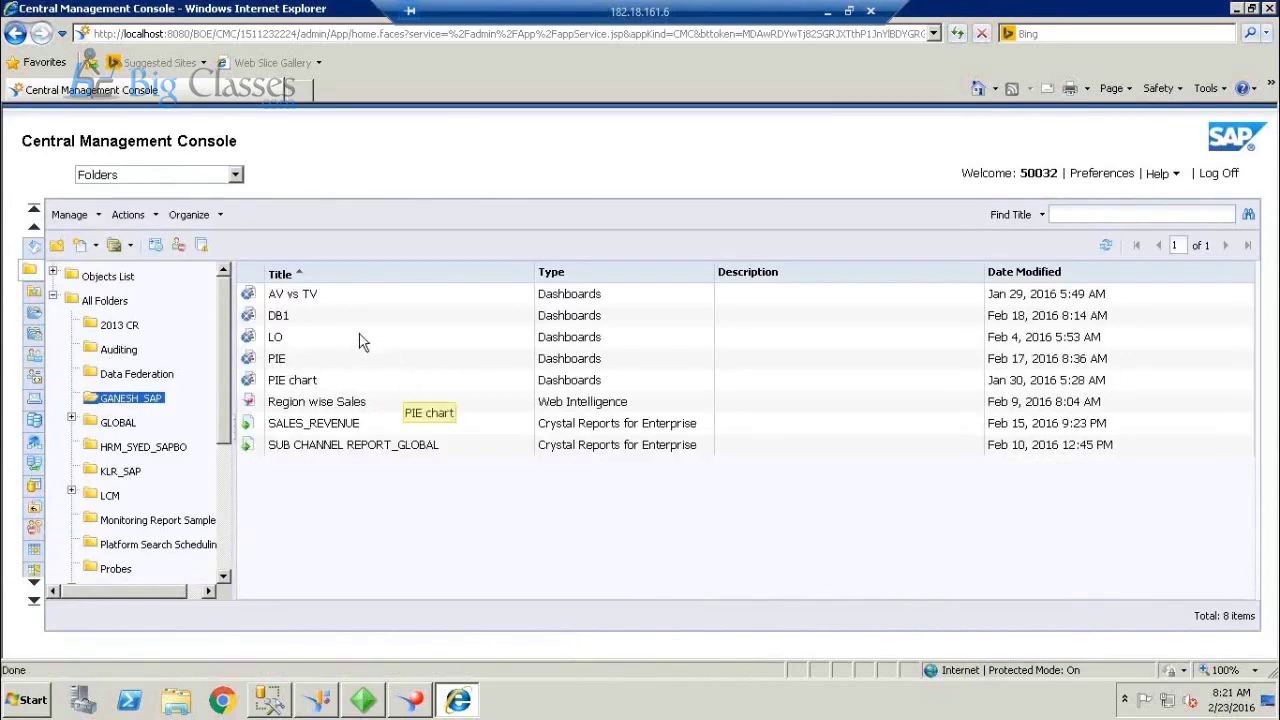
left_click(329, 312)
left_click(333, 404)
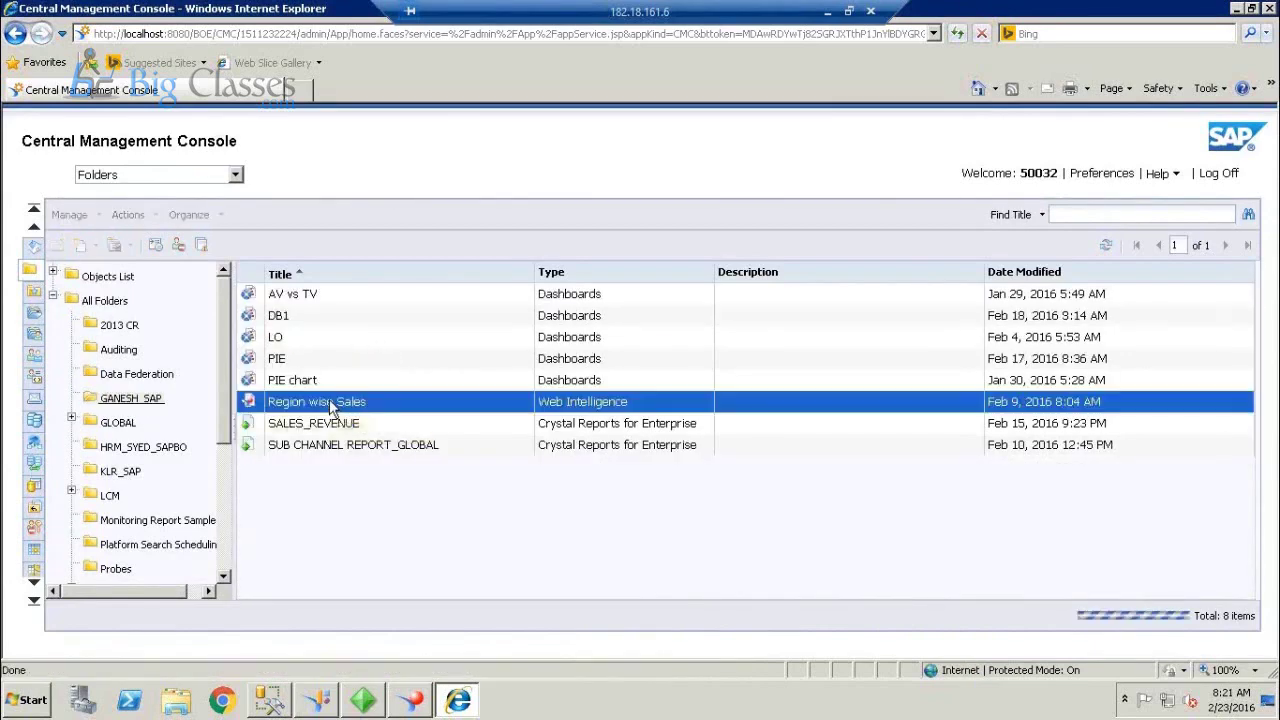
left_click(328, 423)
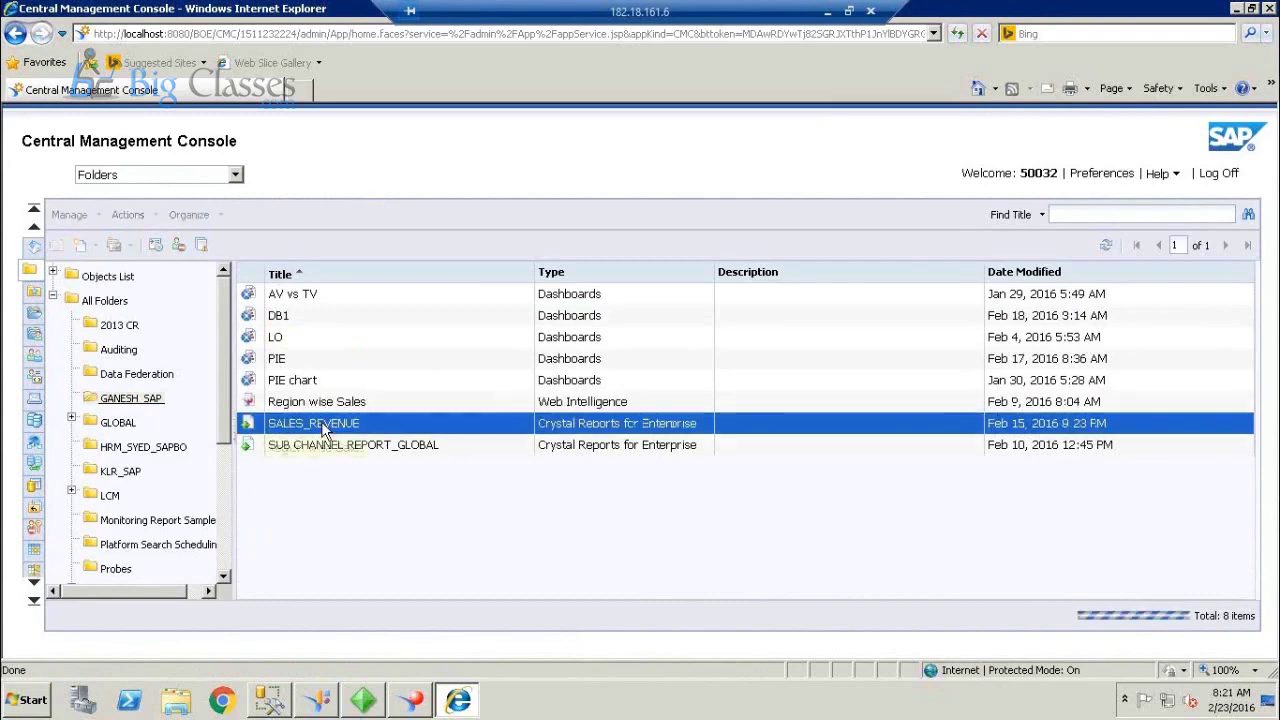
left_click(34, 250)
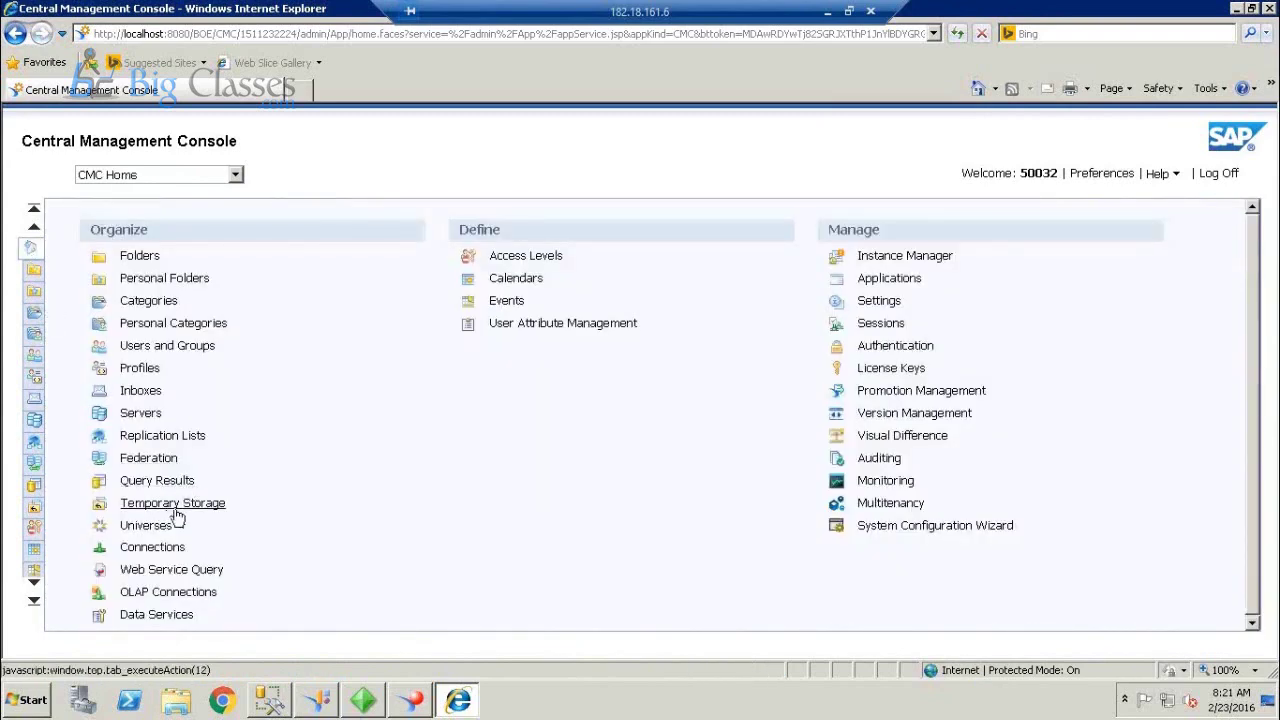
left_click(148, 527)
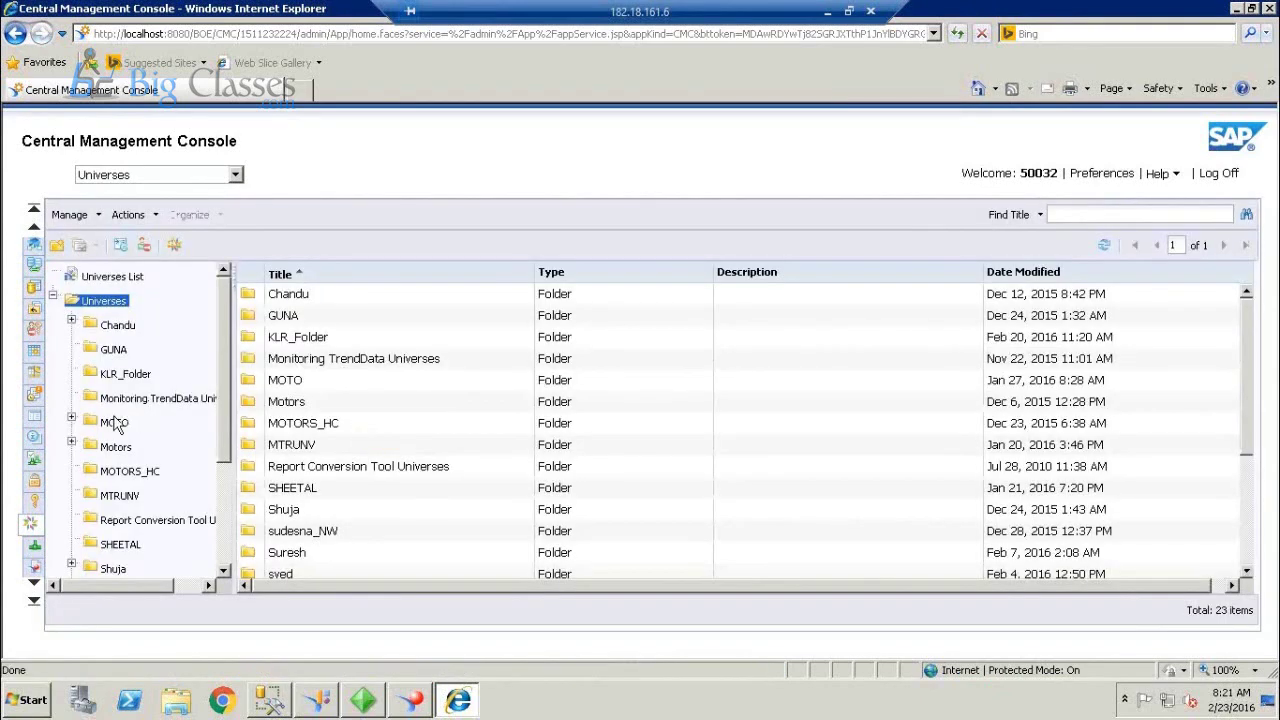
left_click(115, 422)
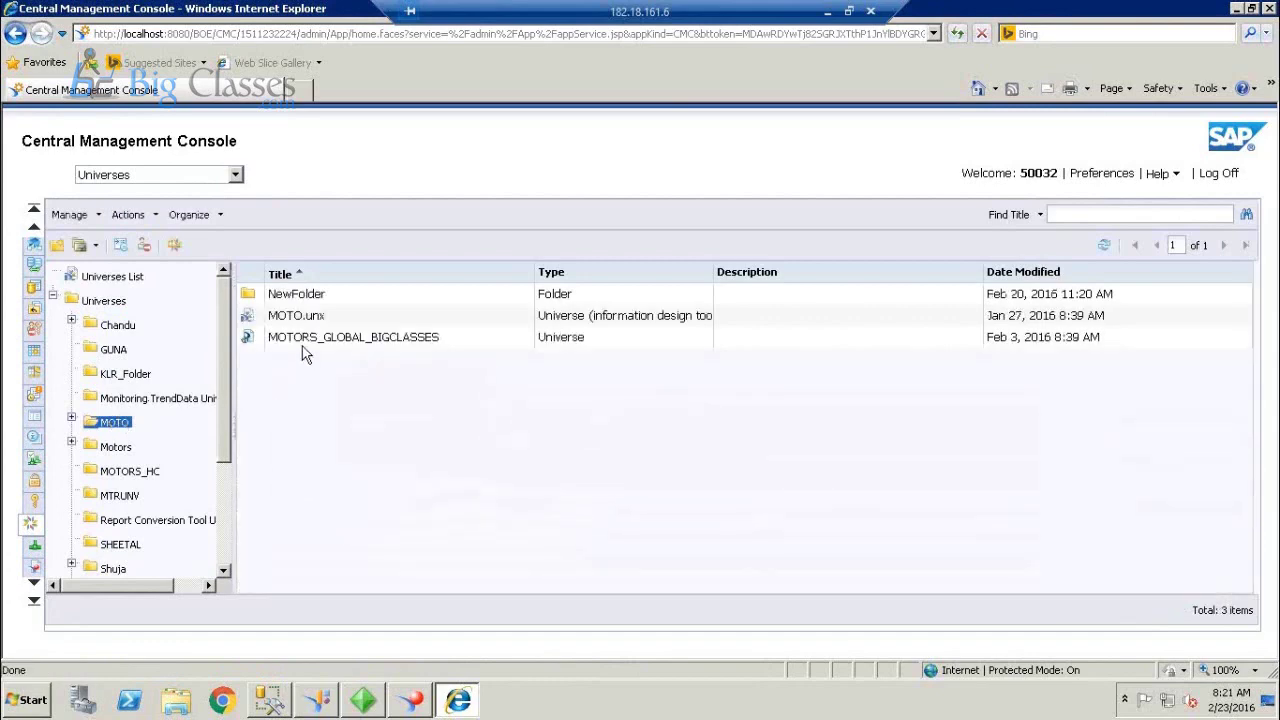
left_click(303, 346)
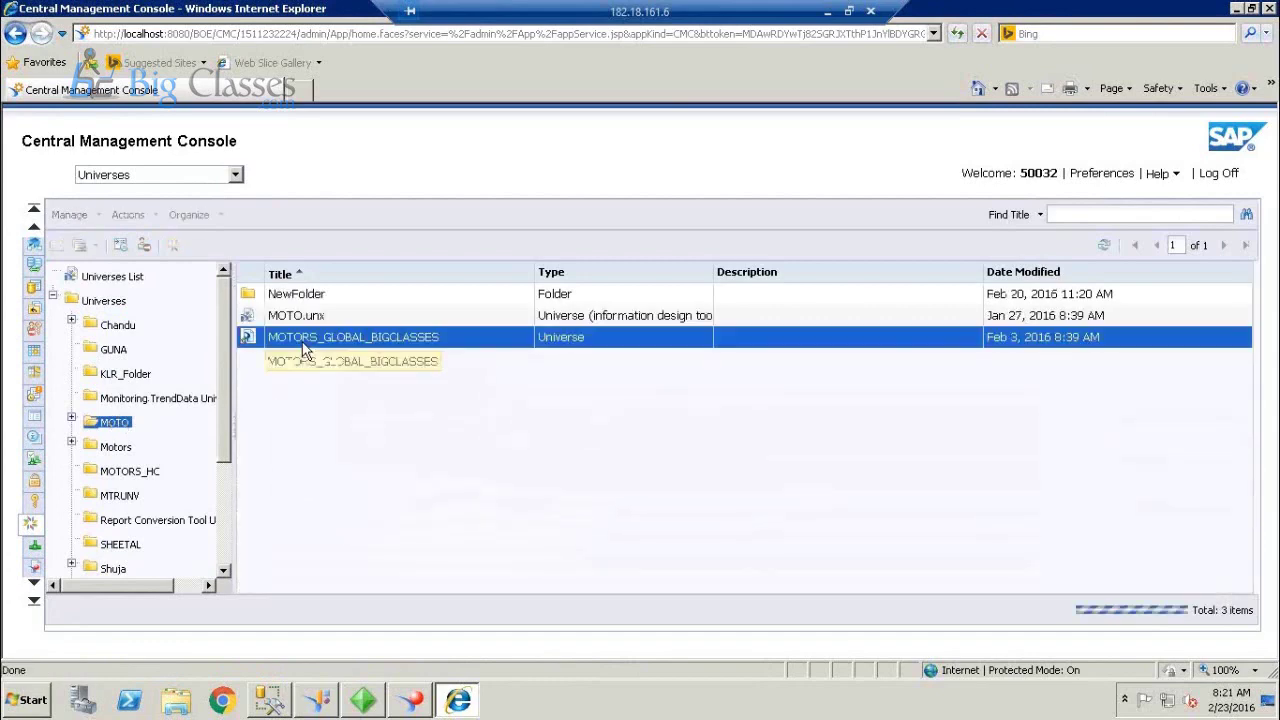
left_click(443, 322)
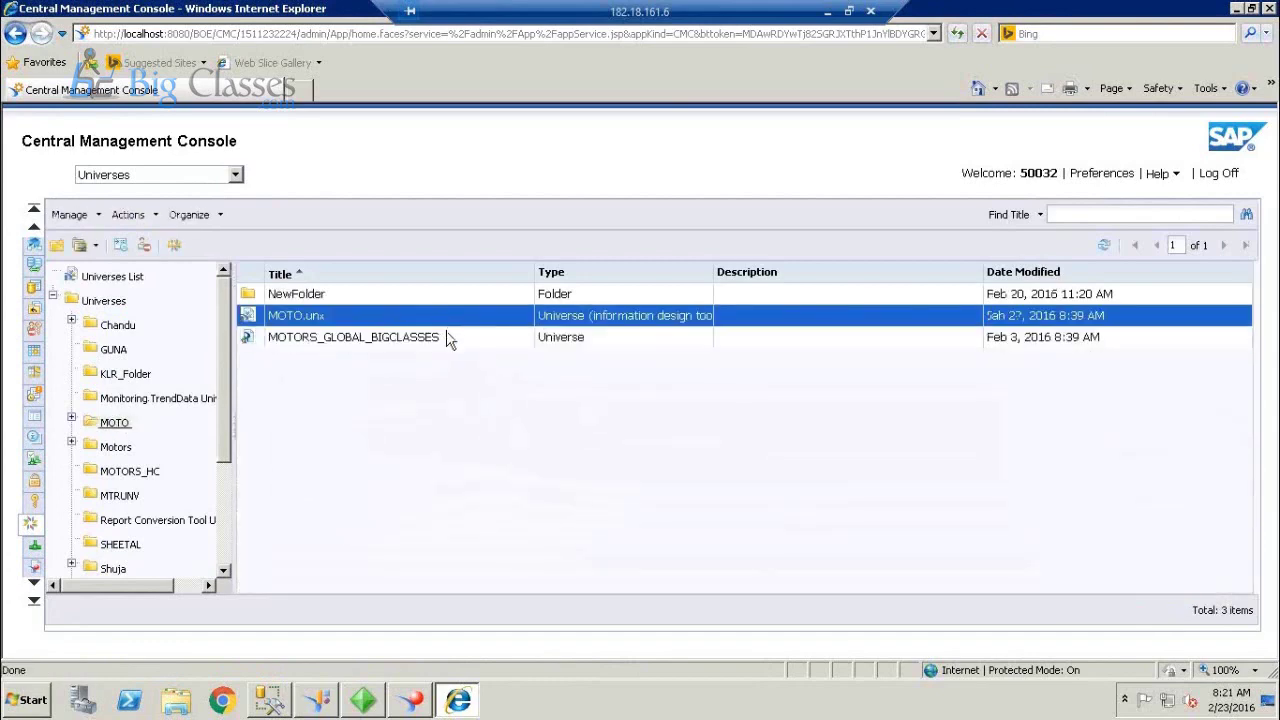
left_click(449, 339)
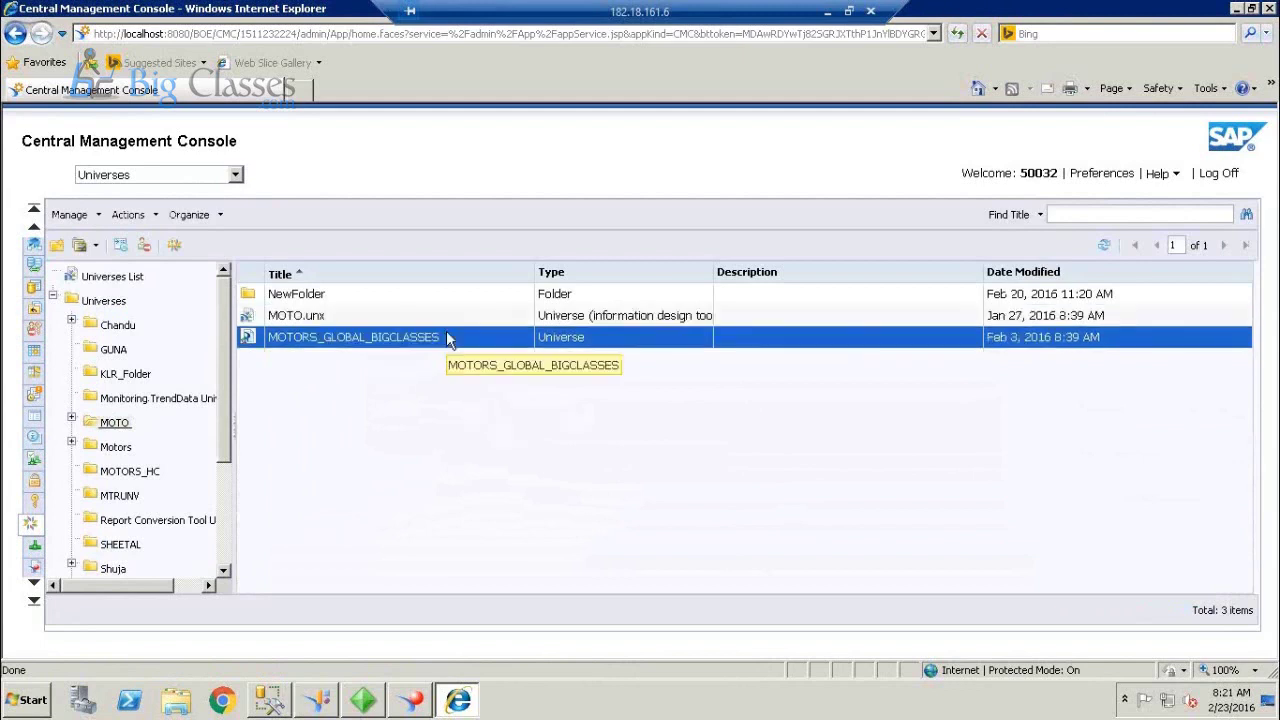
left_click(34, 210)
left_click(34, 246)
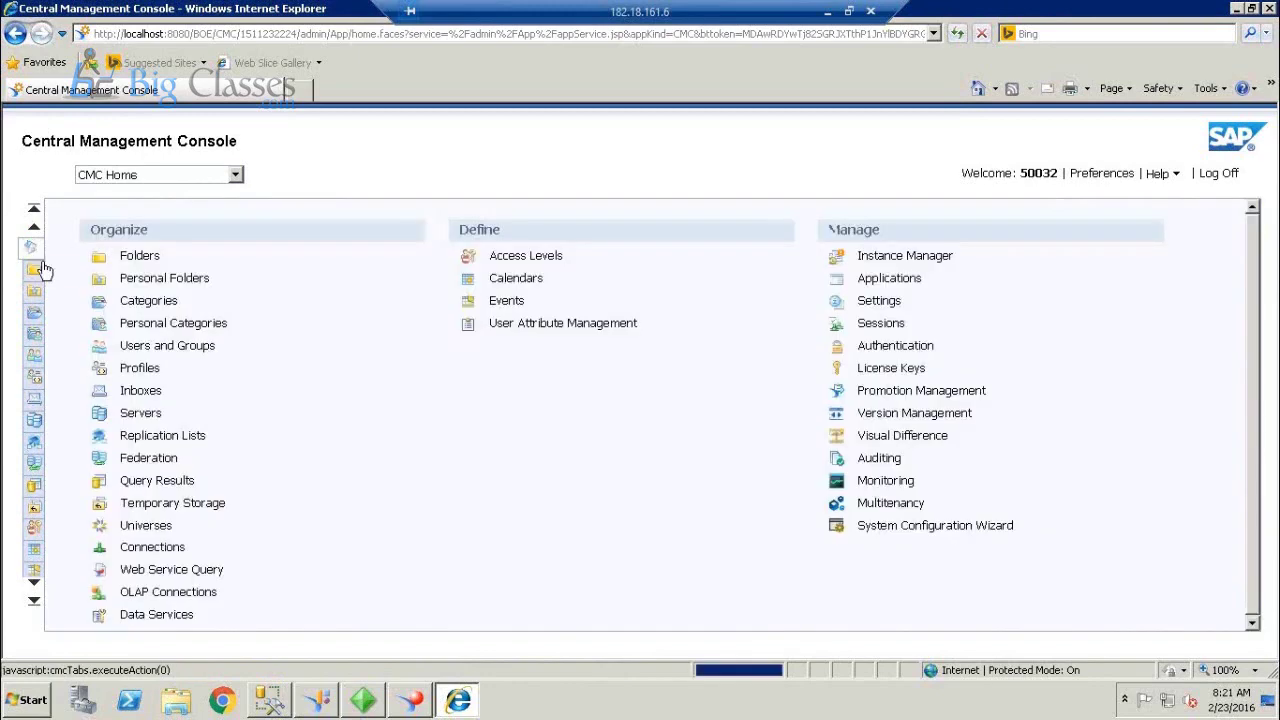
View the connections in one user's folder under Connections, then go back to CMC Home.
left_click(165, 548)
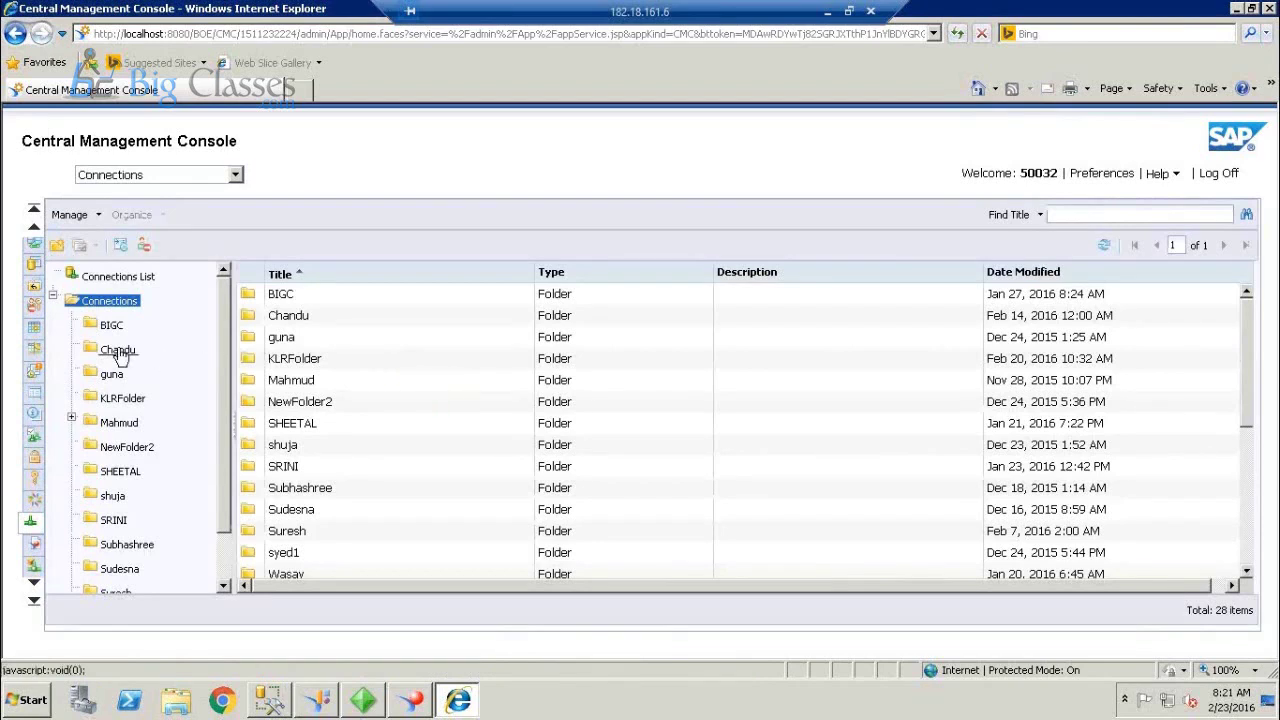
left_click(118, 352)
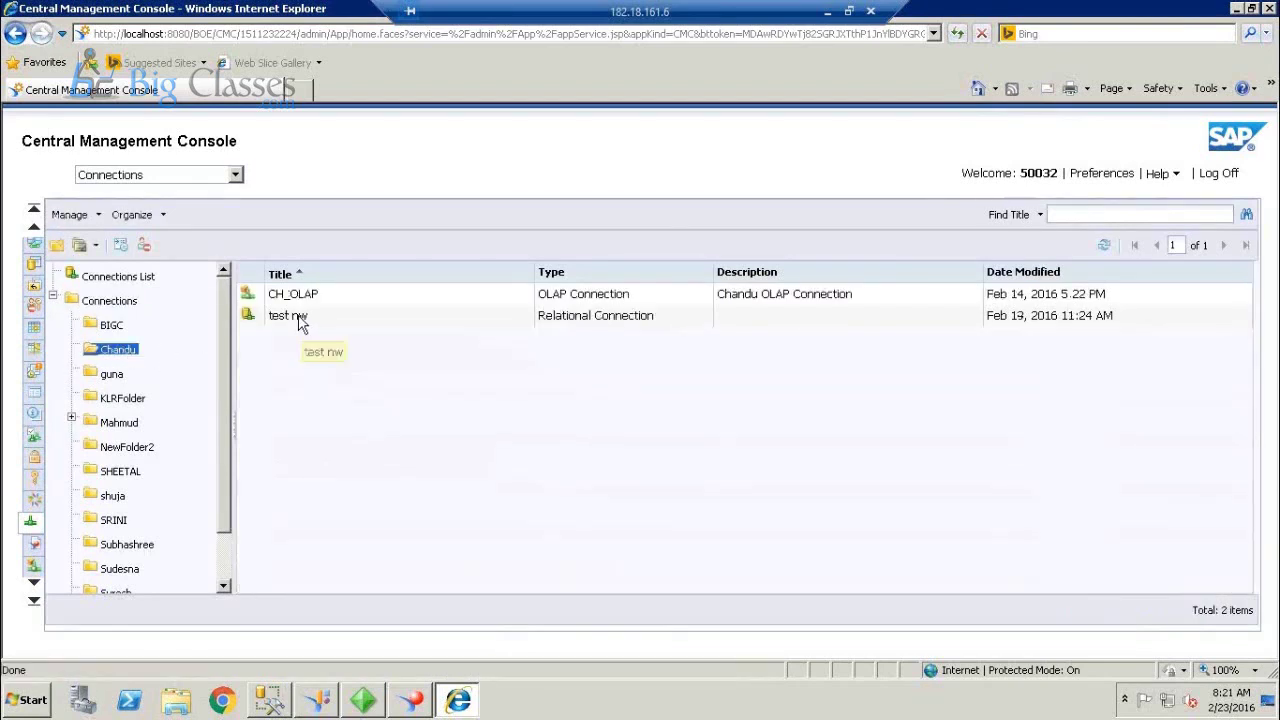
left_click(35, 221)
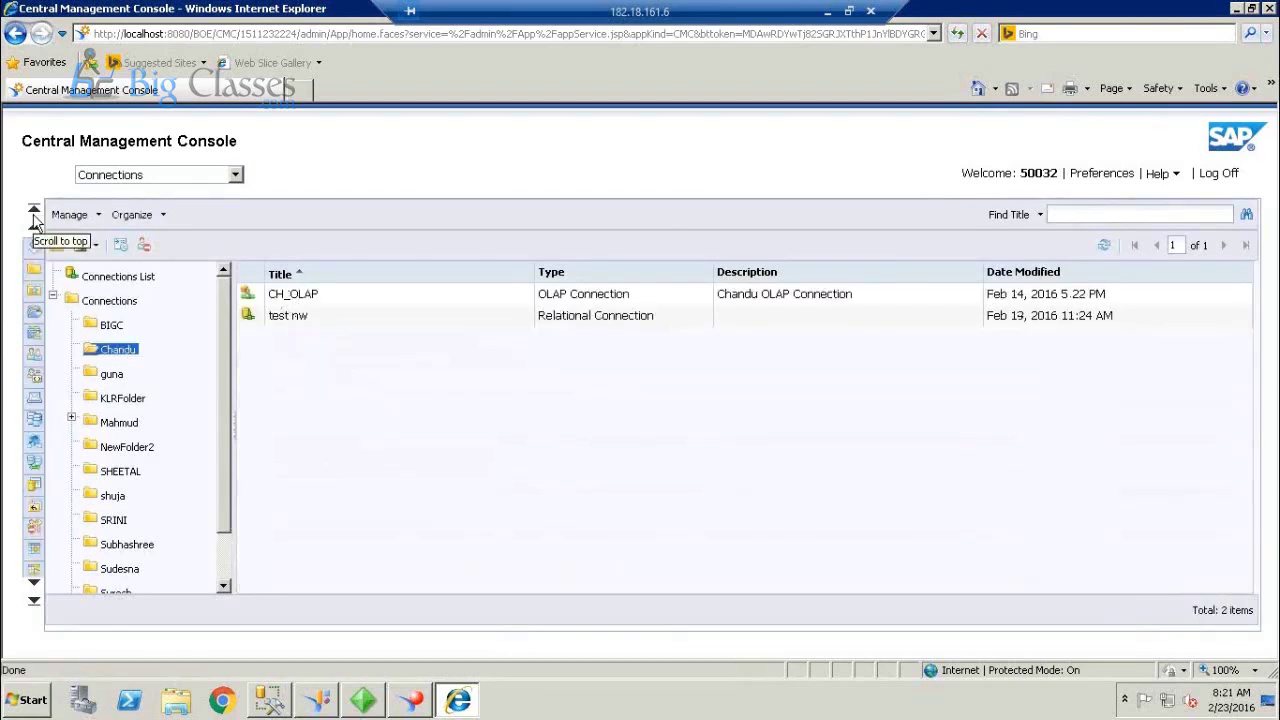
left_click(35, 246)
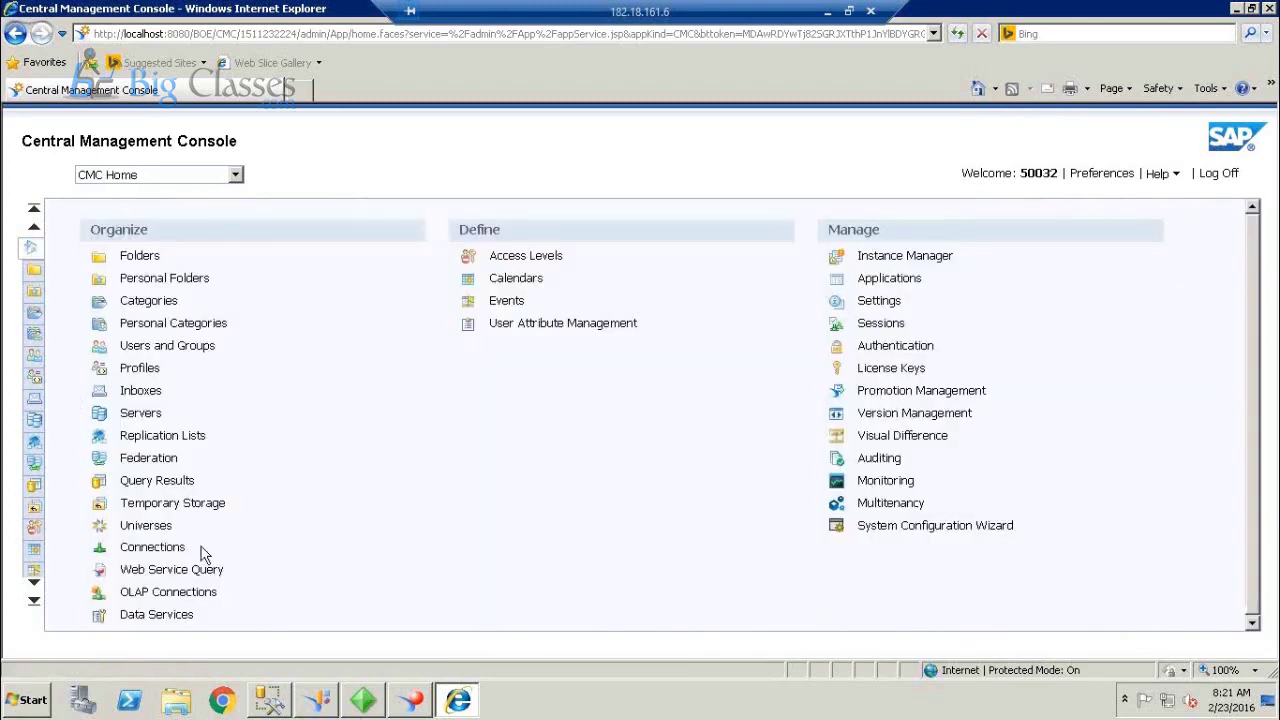
Select the 8.00 AM IST OLAP connection in the BIGC folder, then go back to CMC Home.
left_click(197, 572)
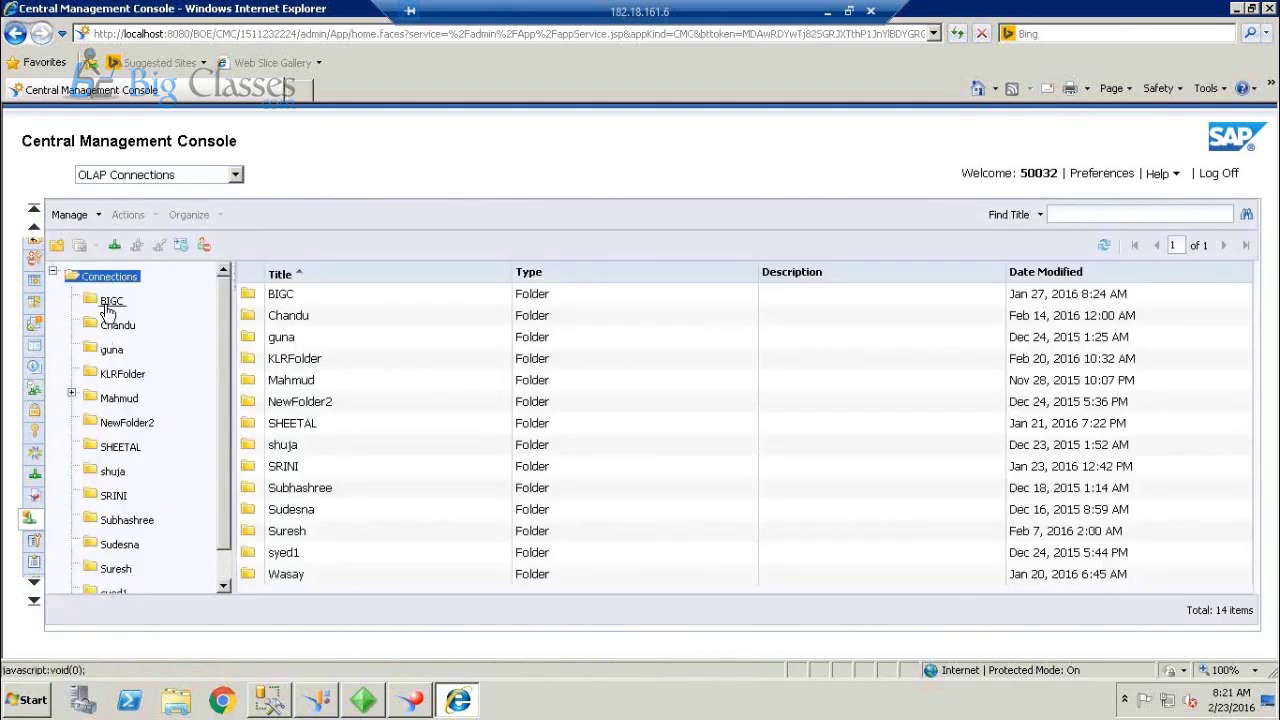
left_click(110, 302)
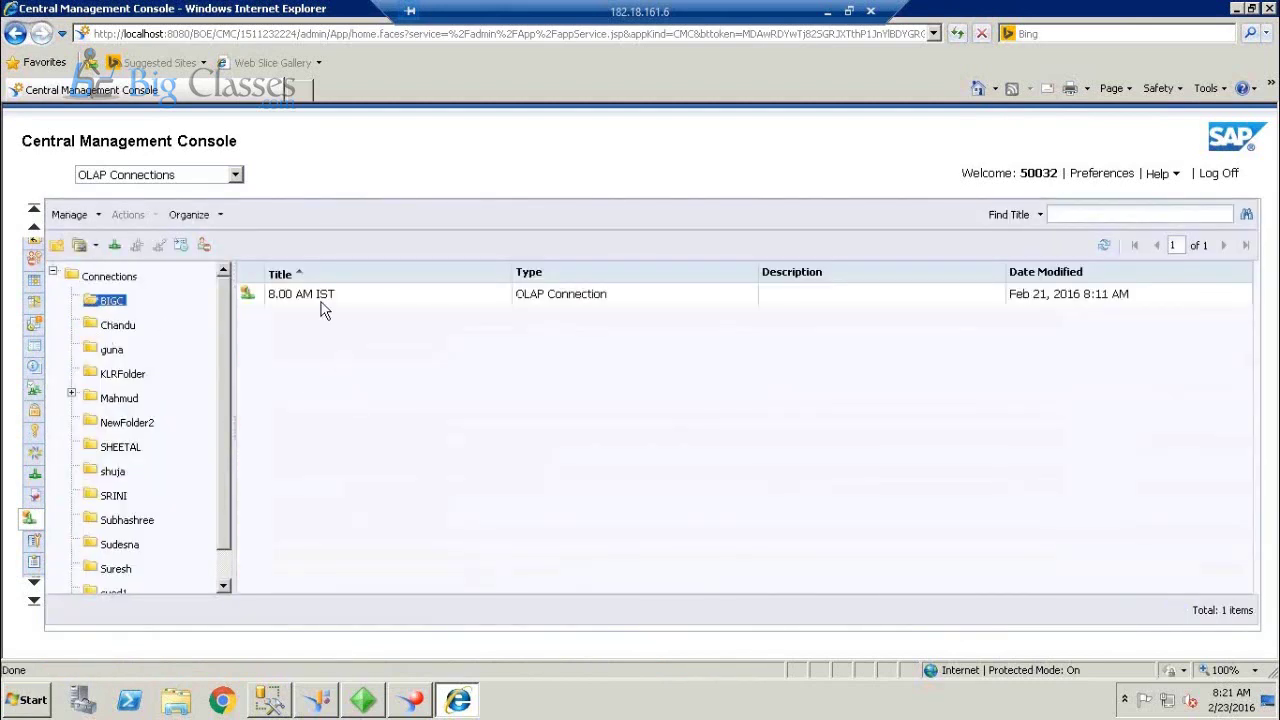
left_click(322, 298)
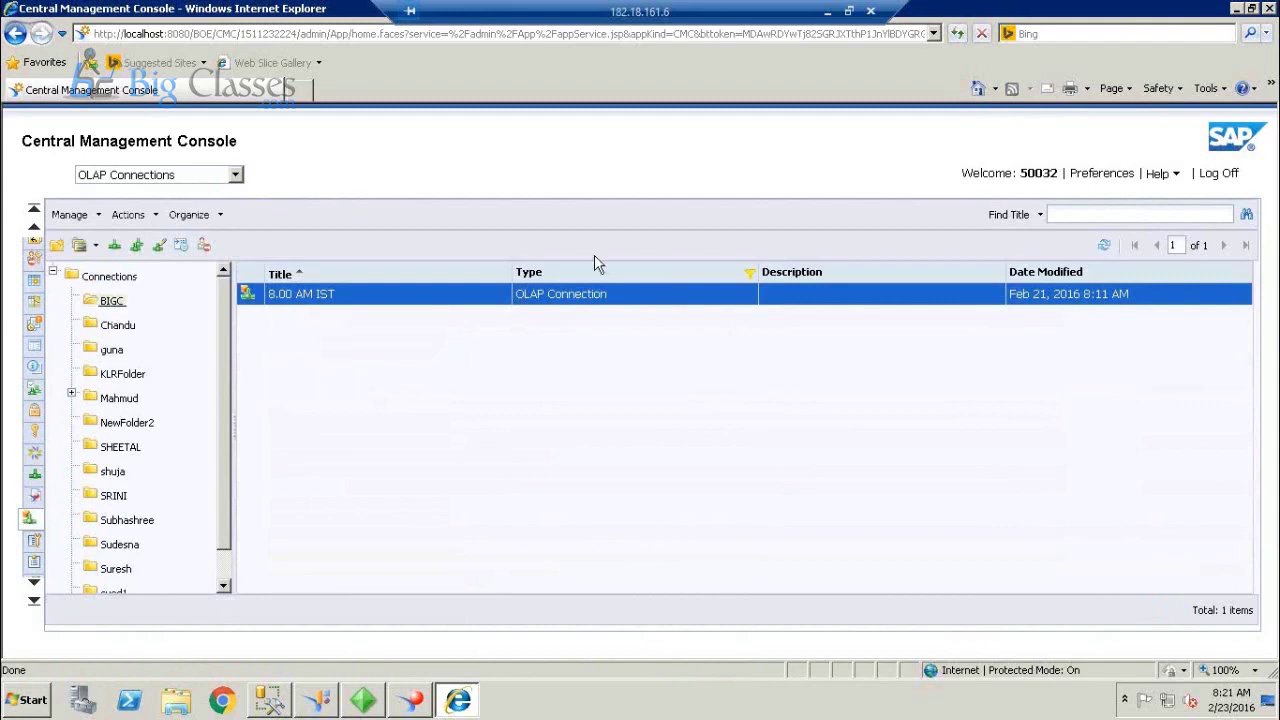
left_click(34, 210)
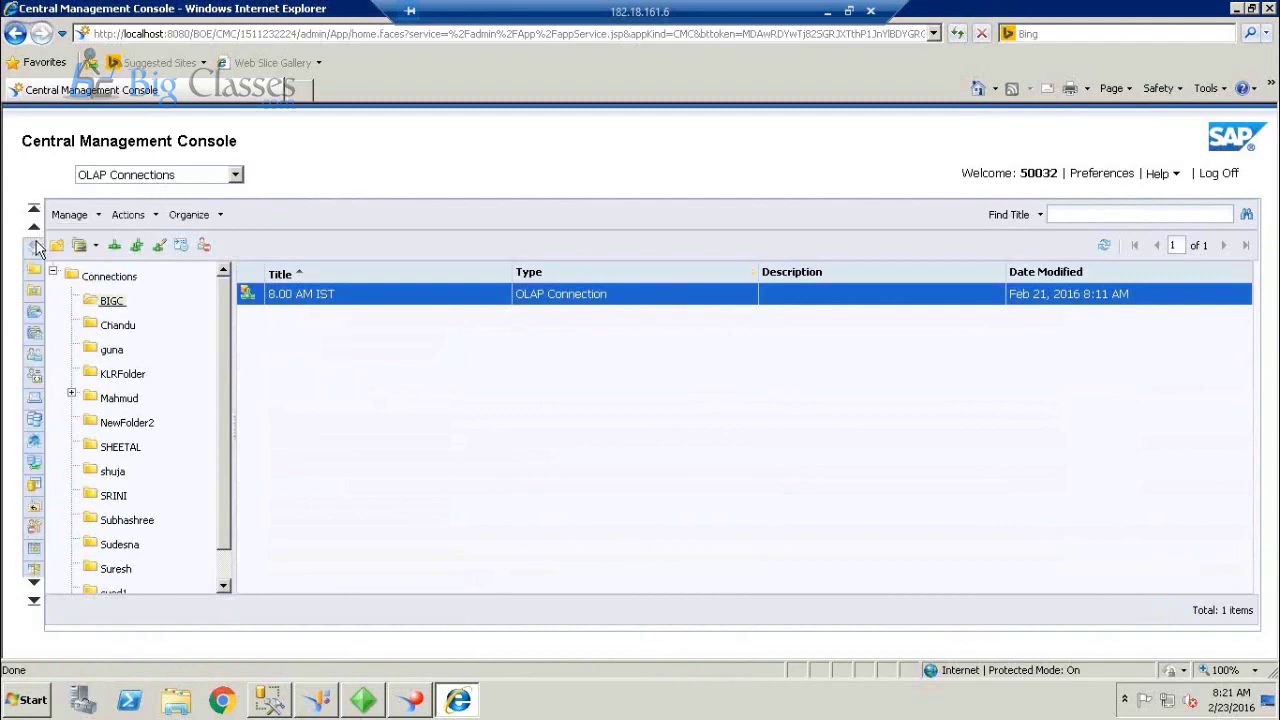
left_click(35, 246)
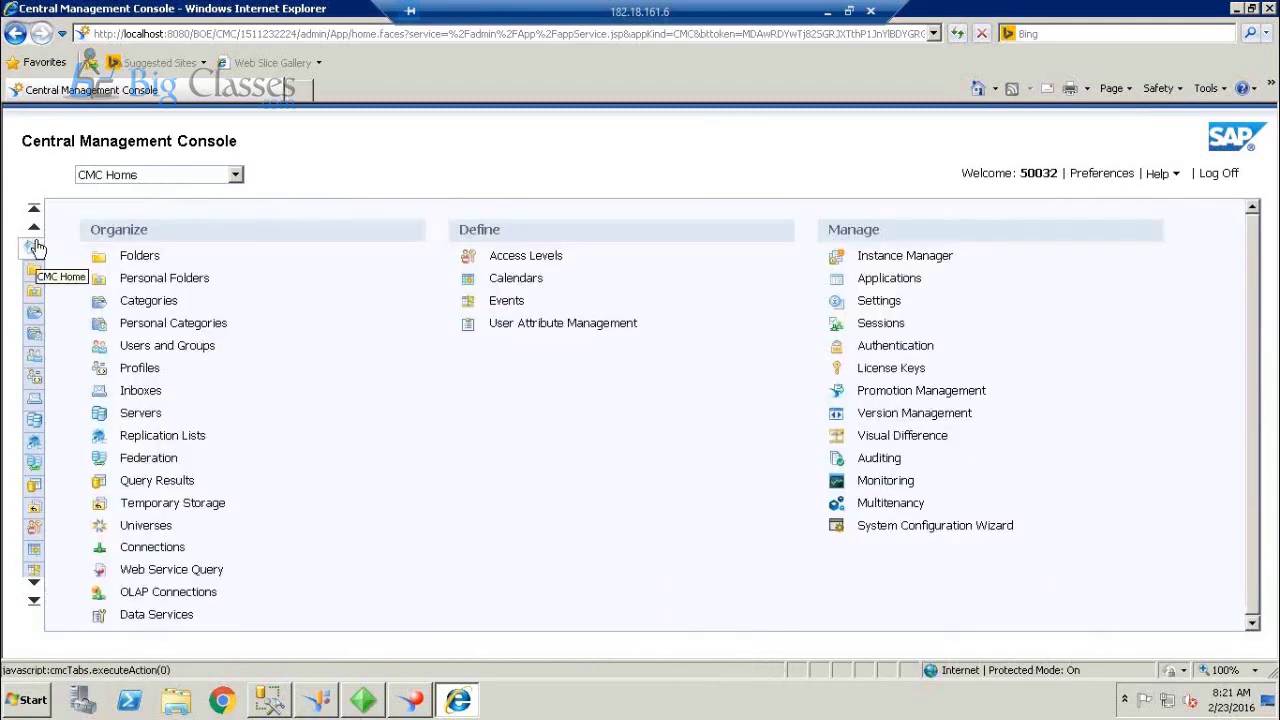
left_click(828, 12)
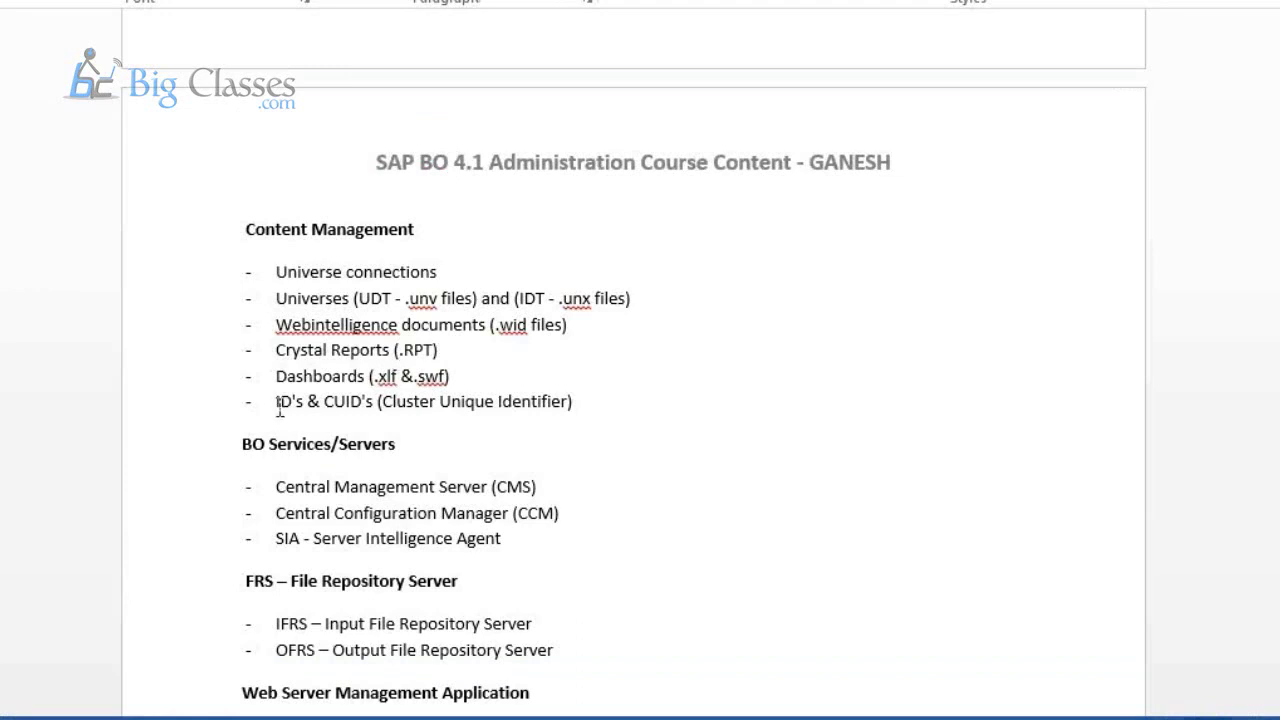
left_click_drag(277, 405, 494, 417)
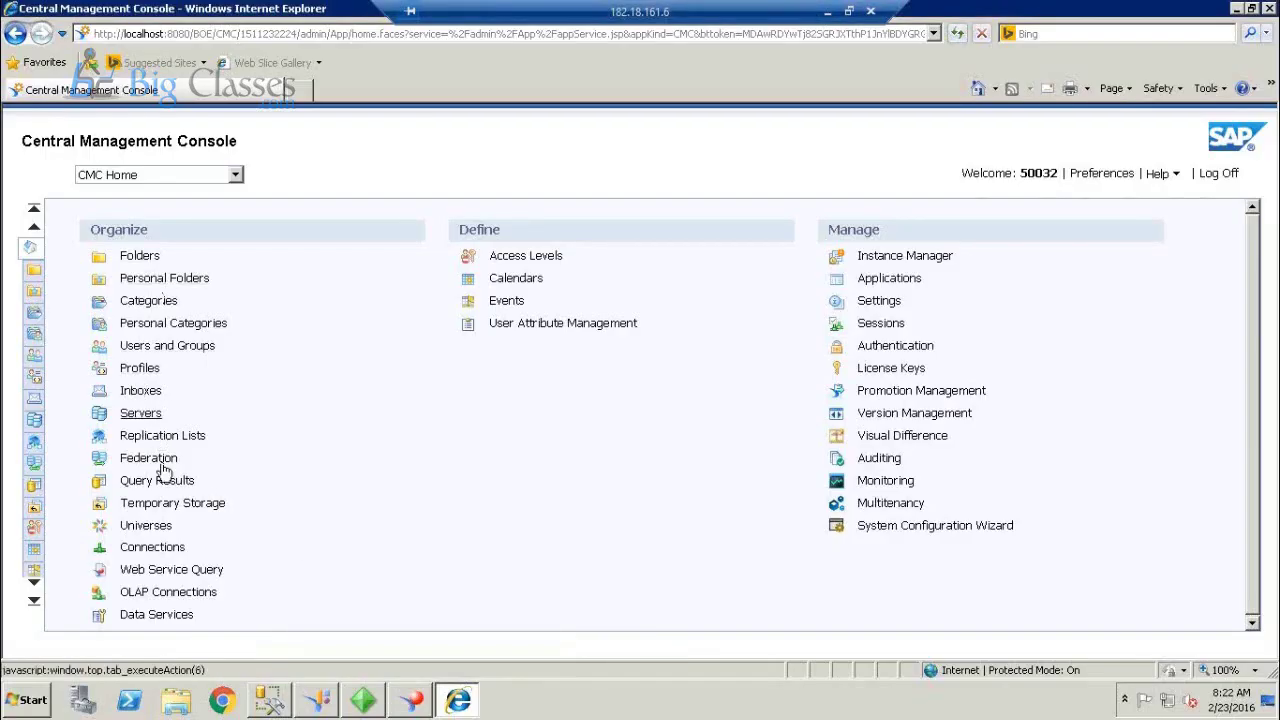
Open MOTO.unx Properties from the MOTO universe folder and highlight its CUID and frs file path.
left_click(158, 526)
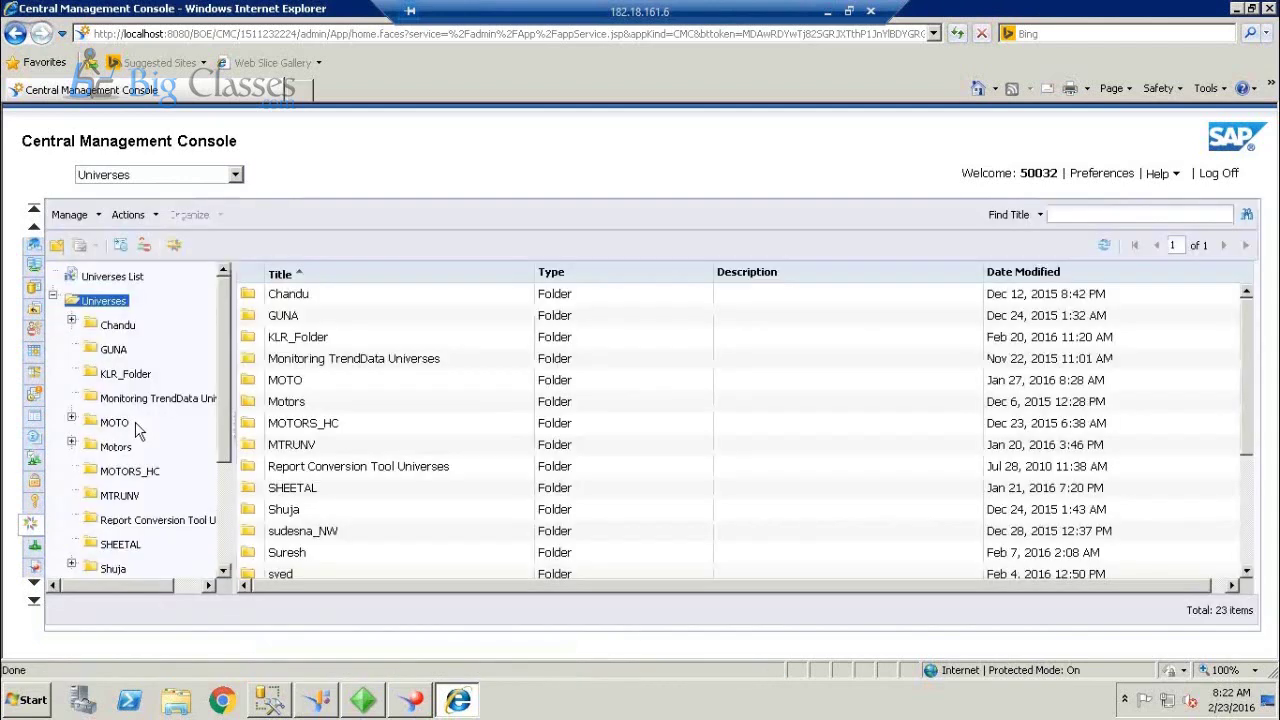
left_click(112, 425)
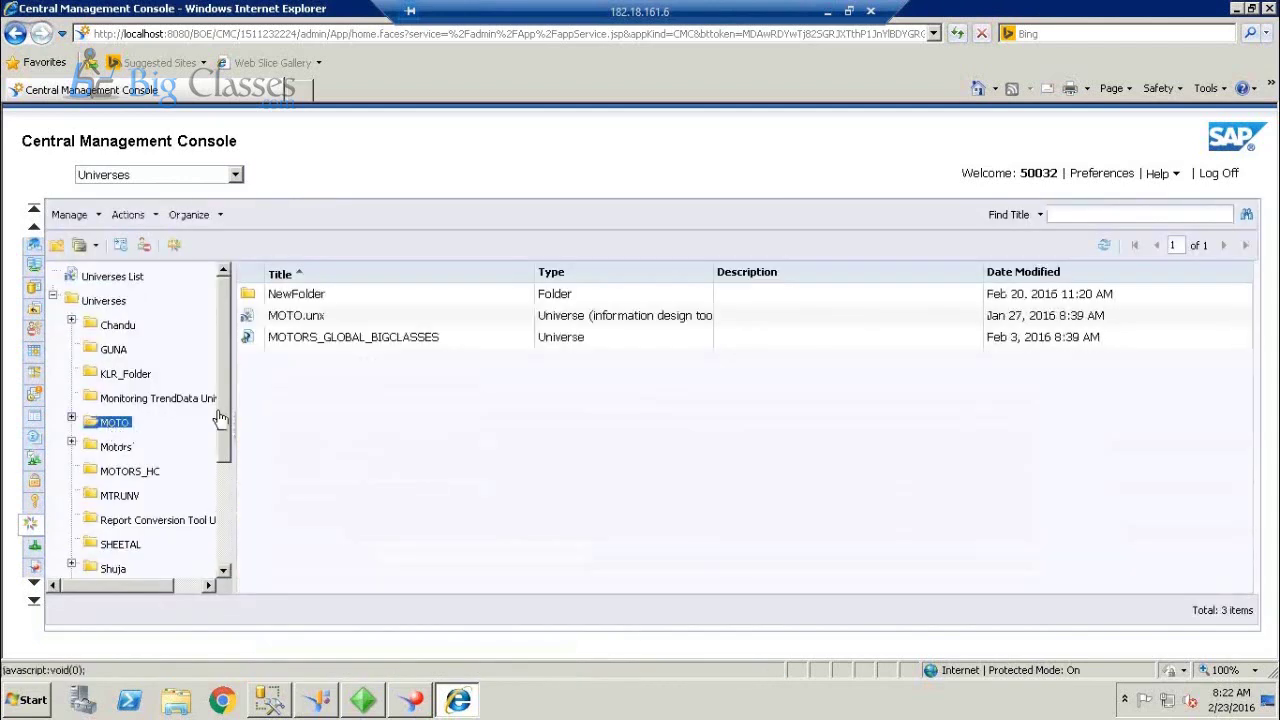
left_click(343, 322)
right_click(343, 328)
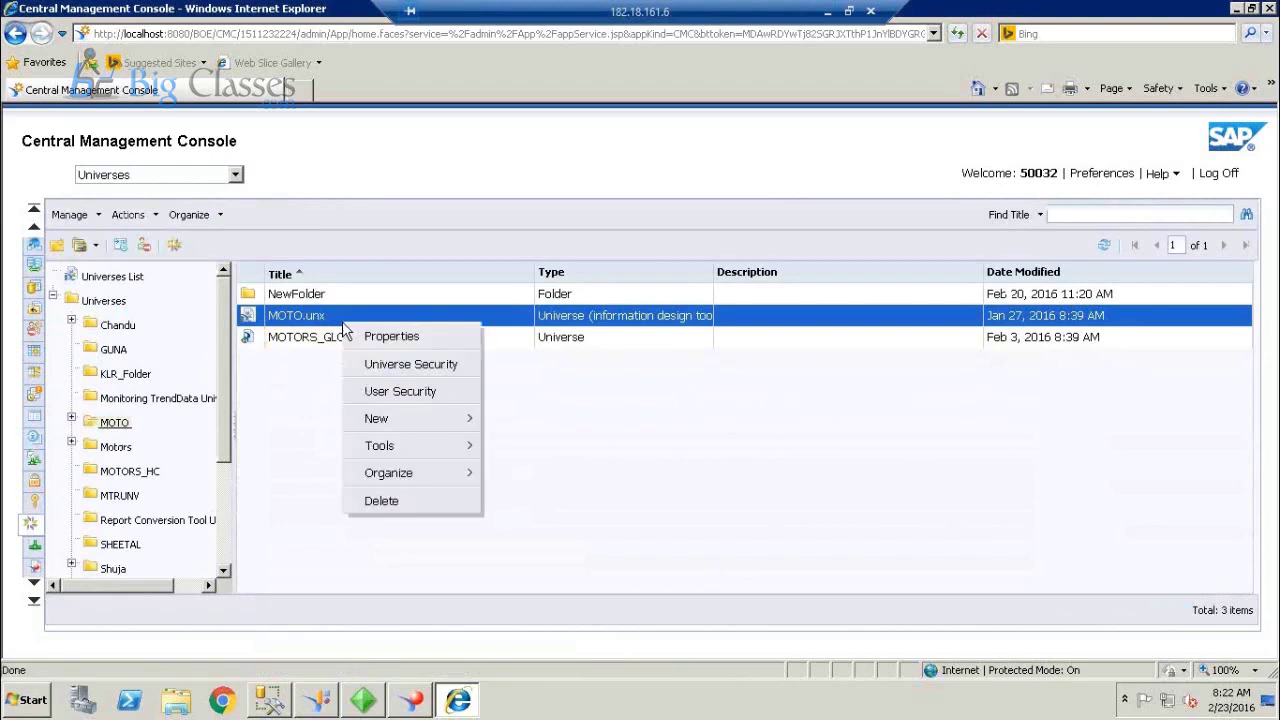
left_click(373, 345)
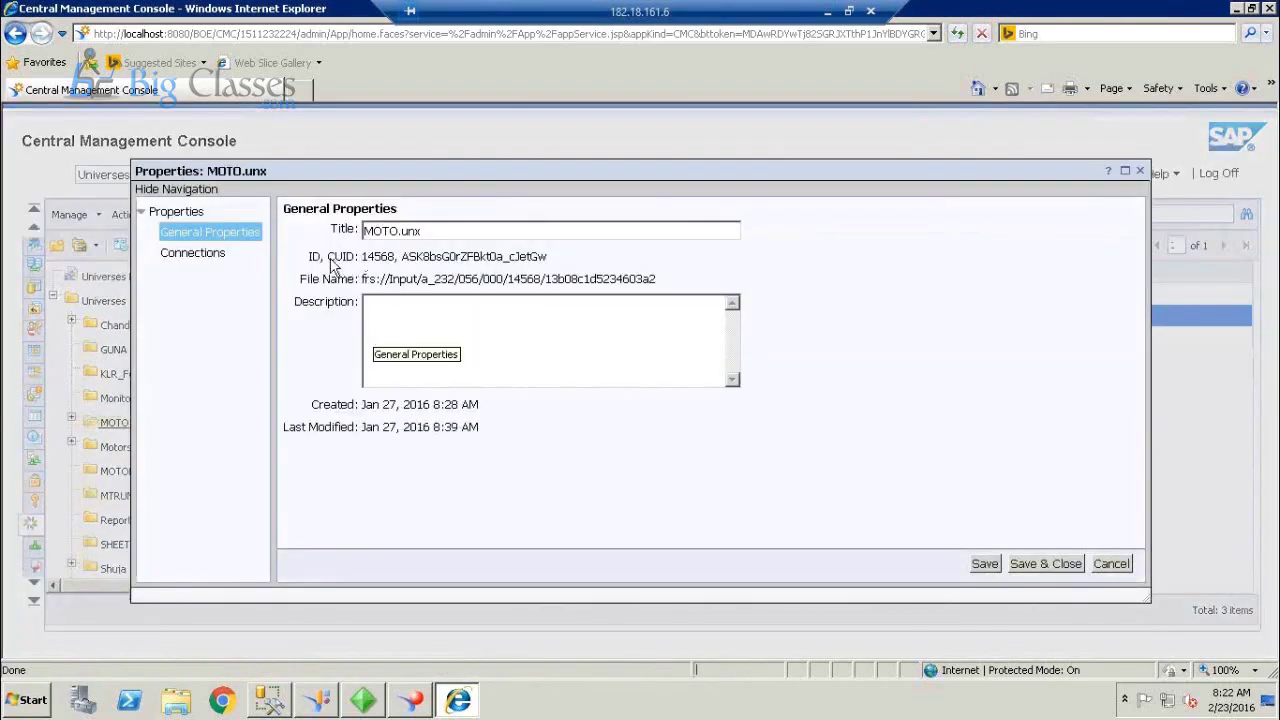
double_click(340, 257)
left_click(347, 258)
double_click(340, 257)
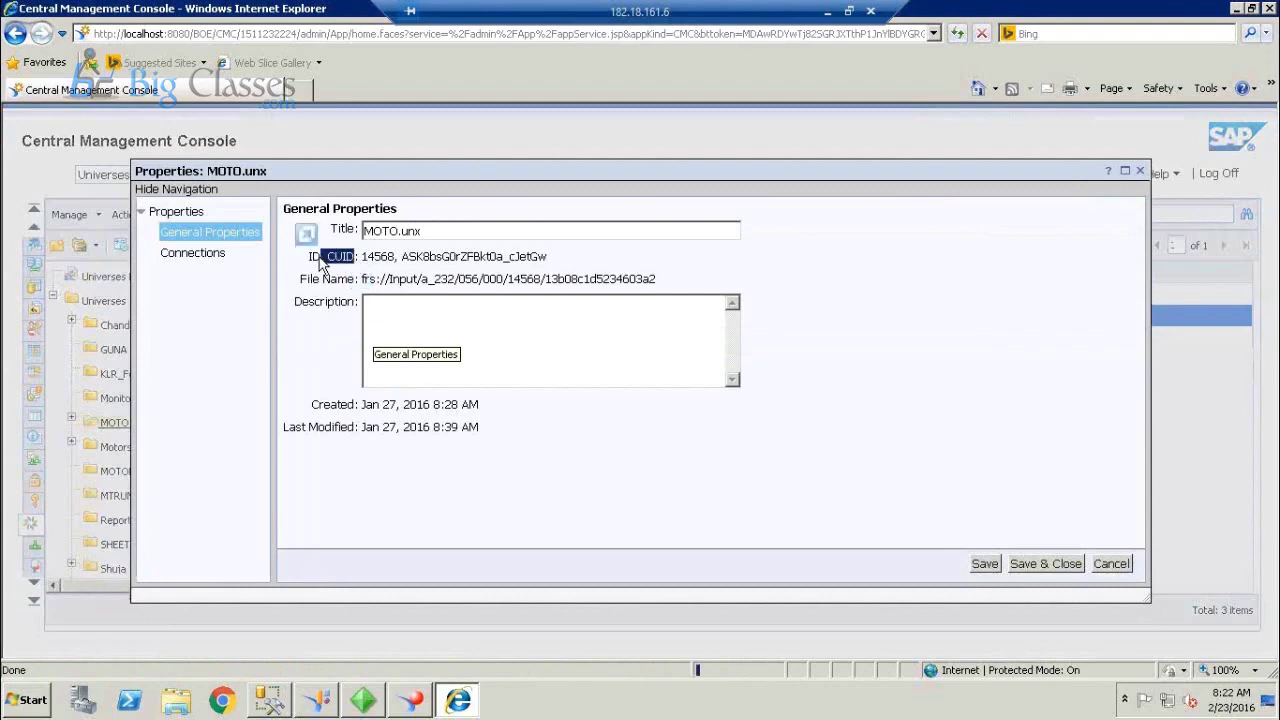
double_click(368, 280)
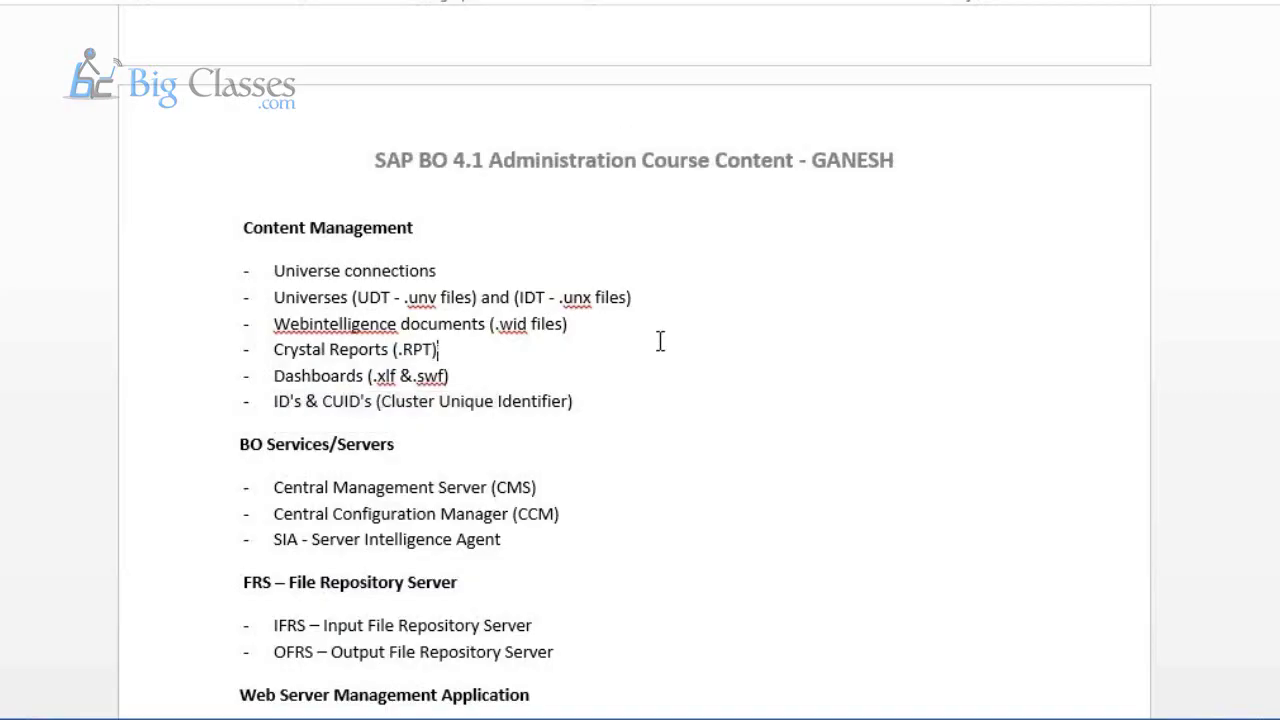
Highlight the BO Services/Servers section and CMS, then open the remote server's Start menu.
scroll(590, 259, "down", 3)
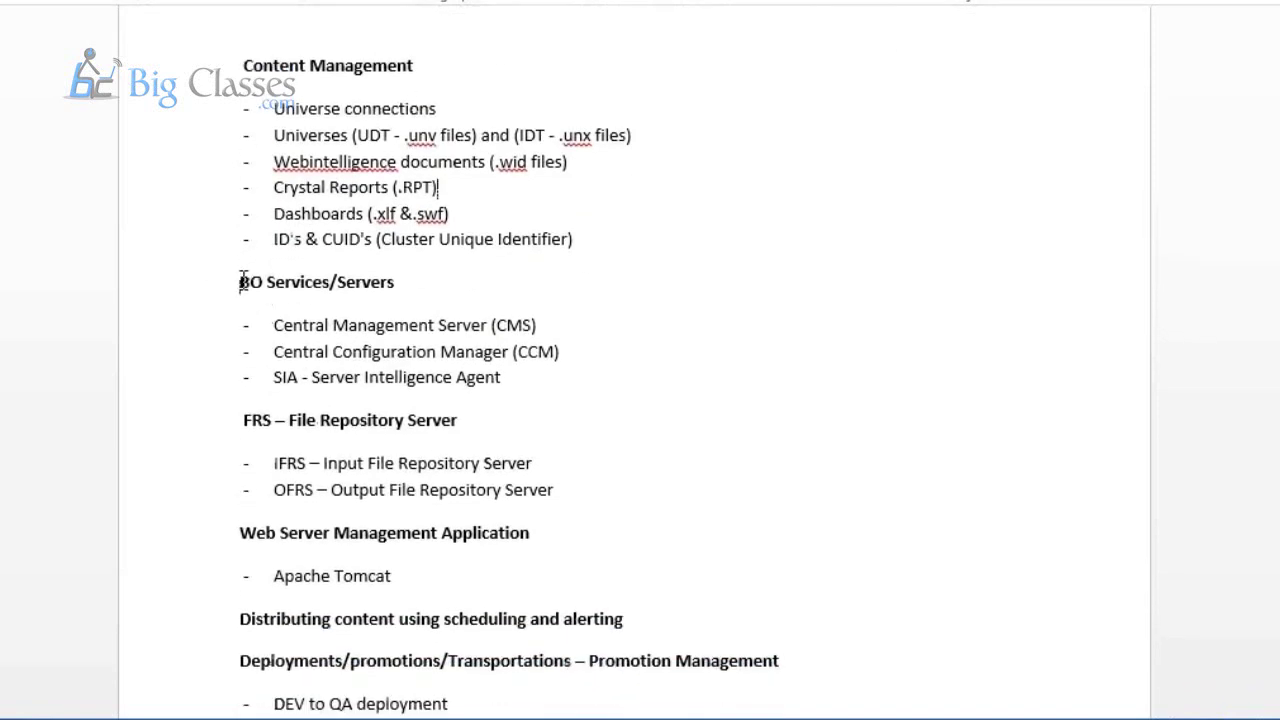
left_click_drag(242, 281, 502, 378)
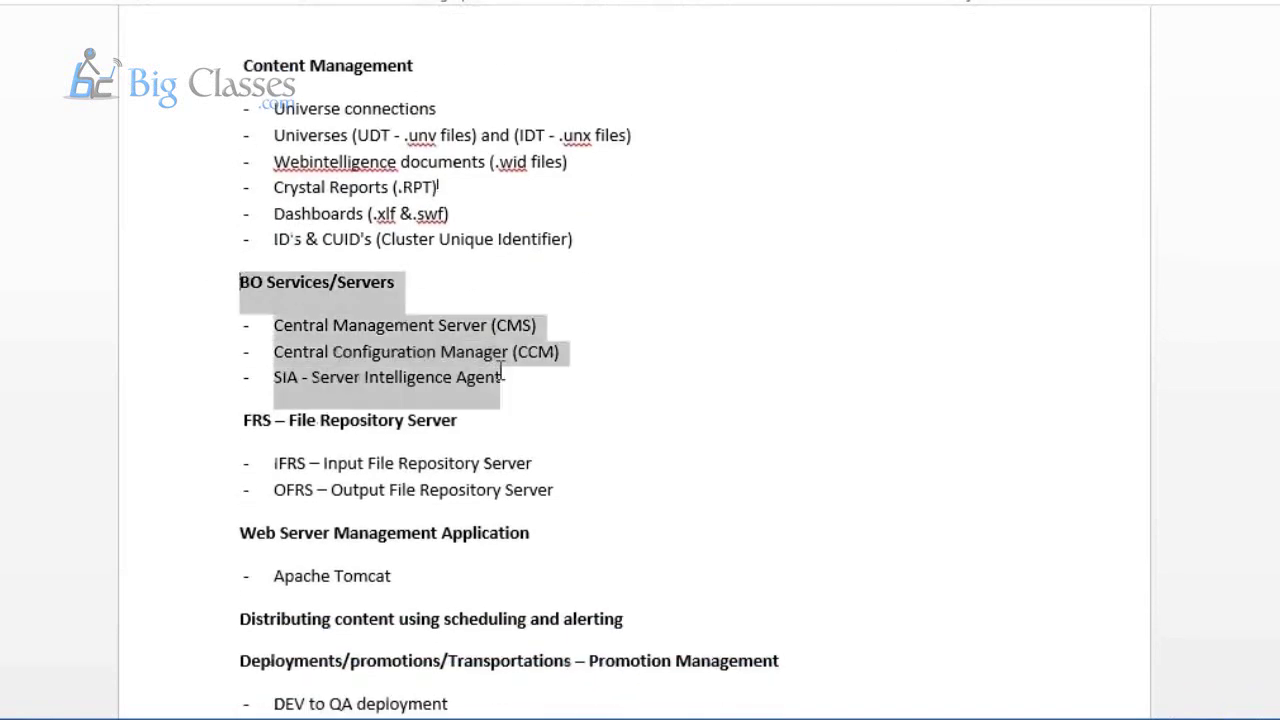
left_click(407, 331)
double_click(500, 326)
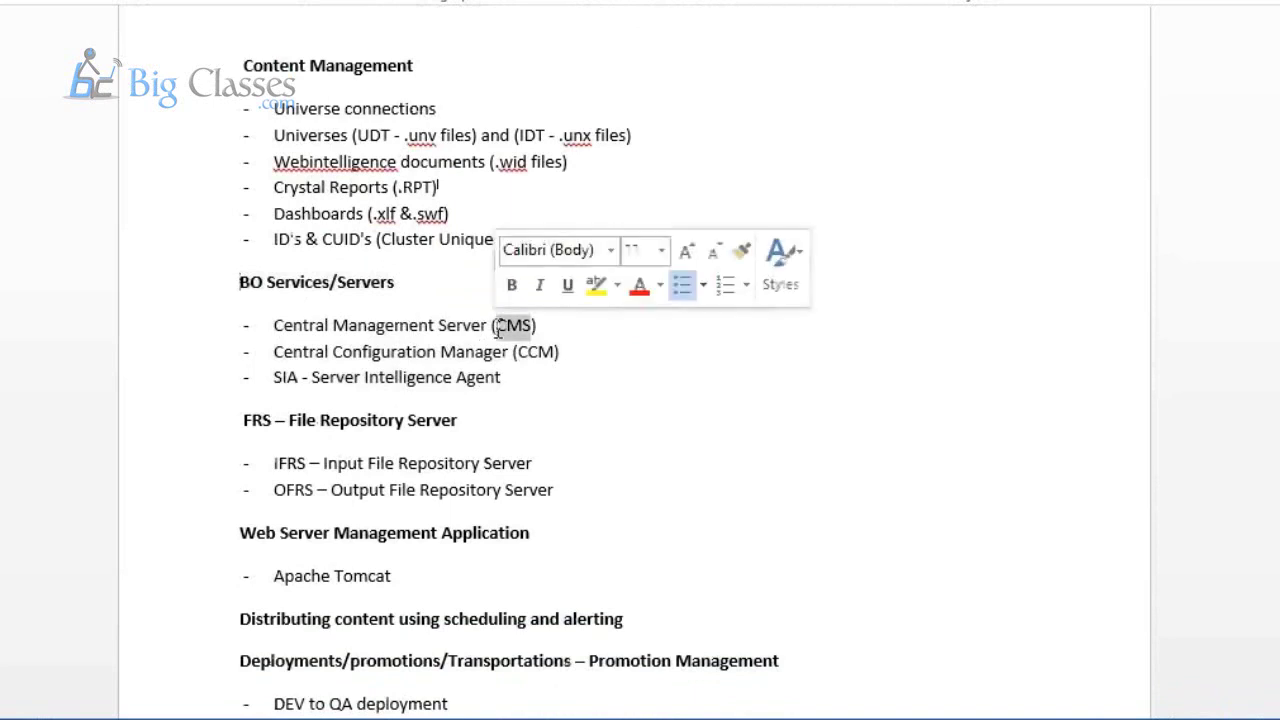
left_click(557, 356)
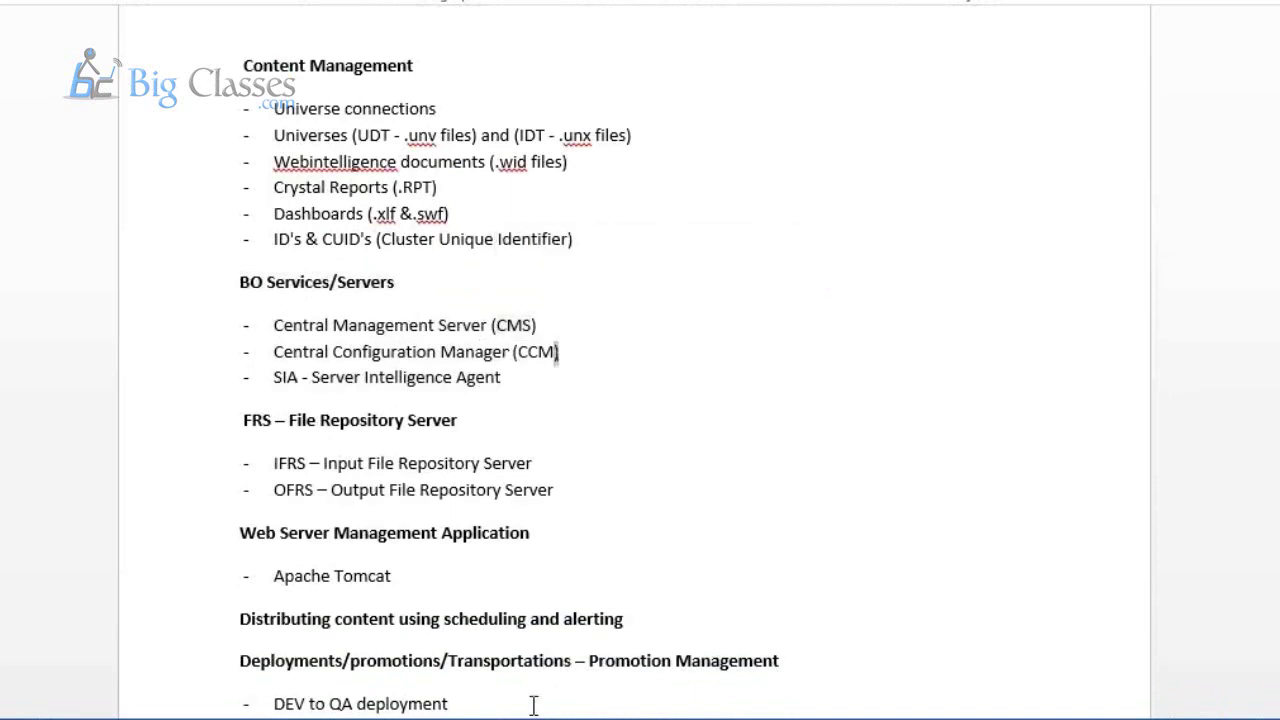
key("alt+Tab")
left_click(34, 700)
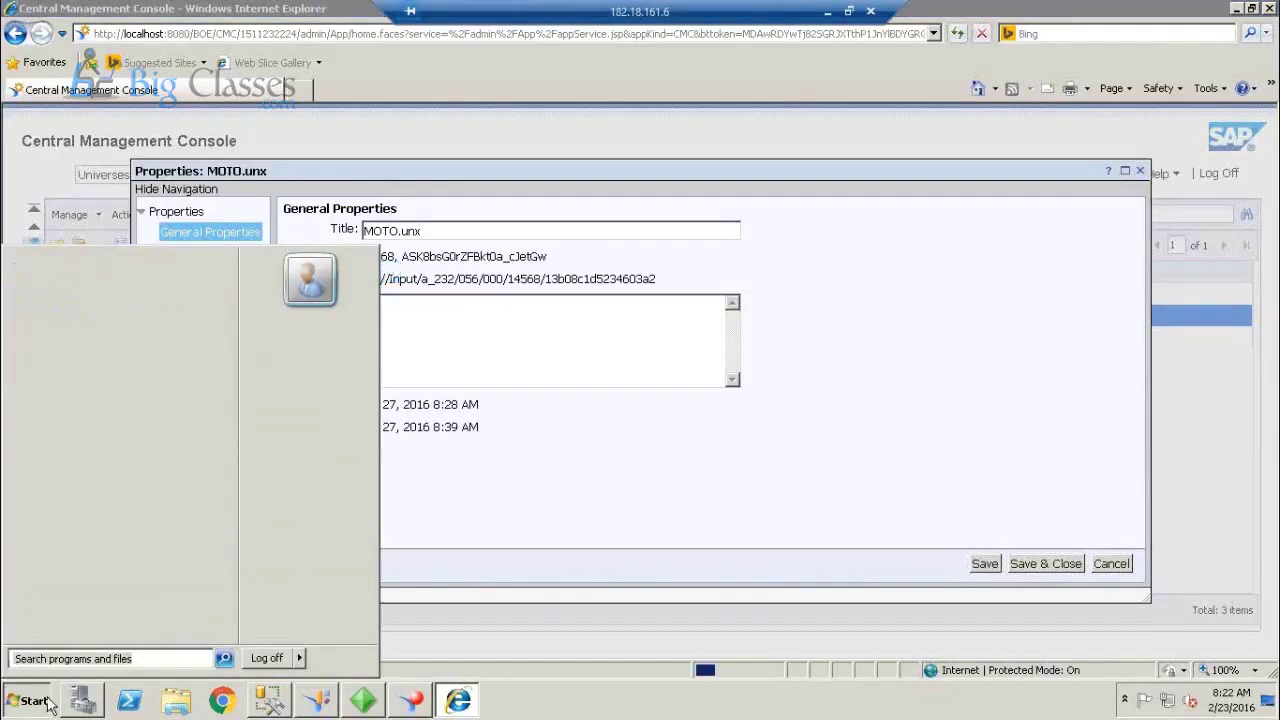
Launch Central Configuration Manager from SAP Business Intelligence > SAP BusinessObjects BI platform 4.
left_click(70, 629)
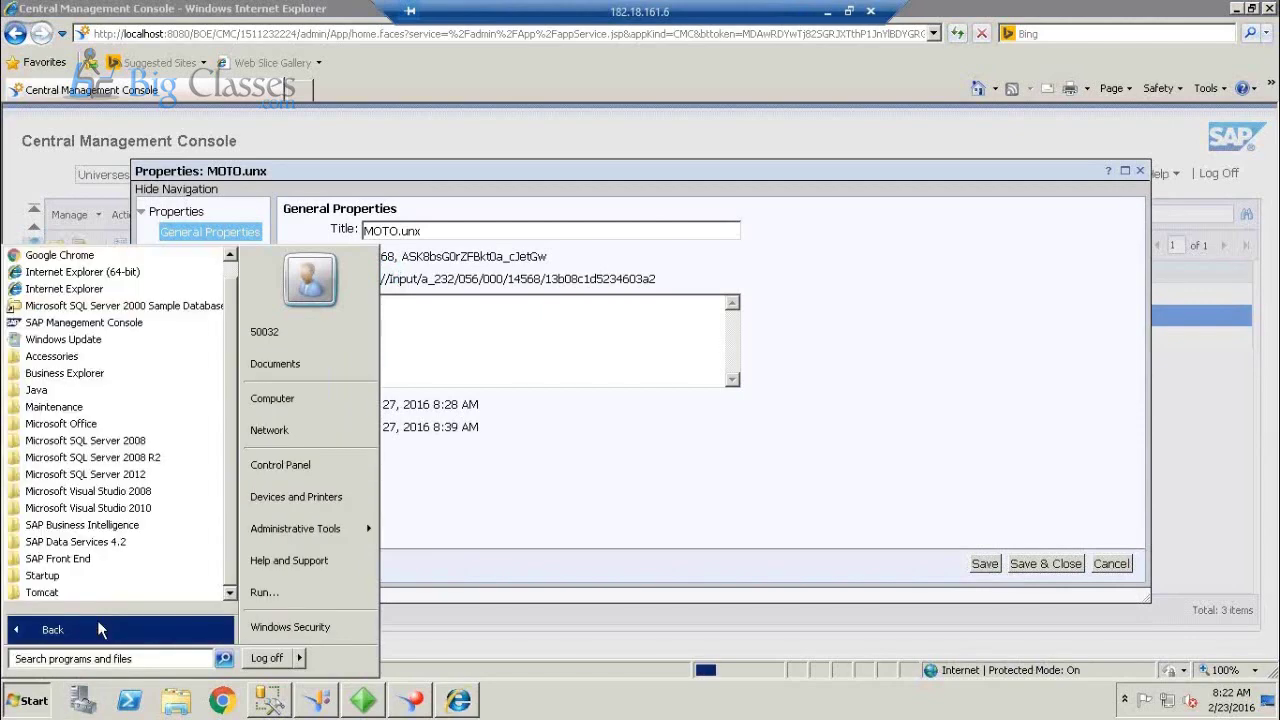
left_click(145, 526)
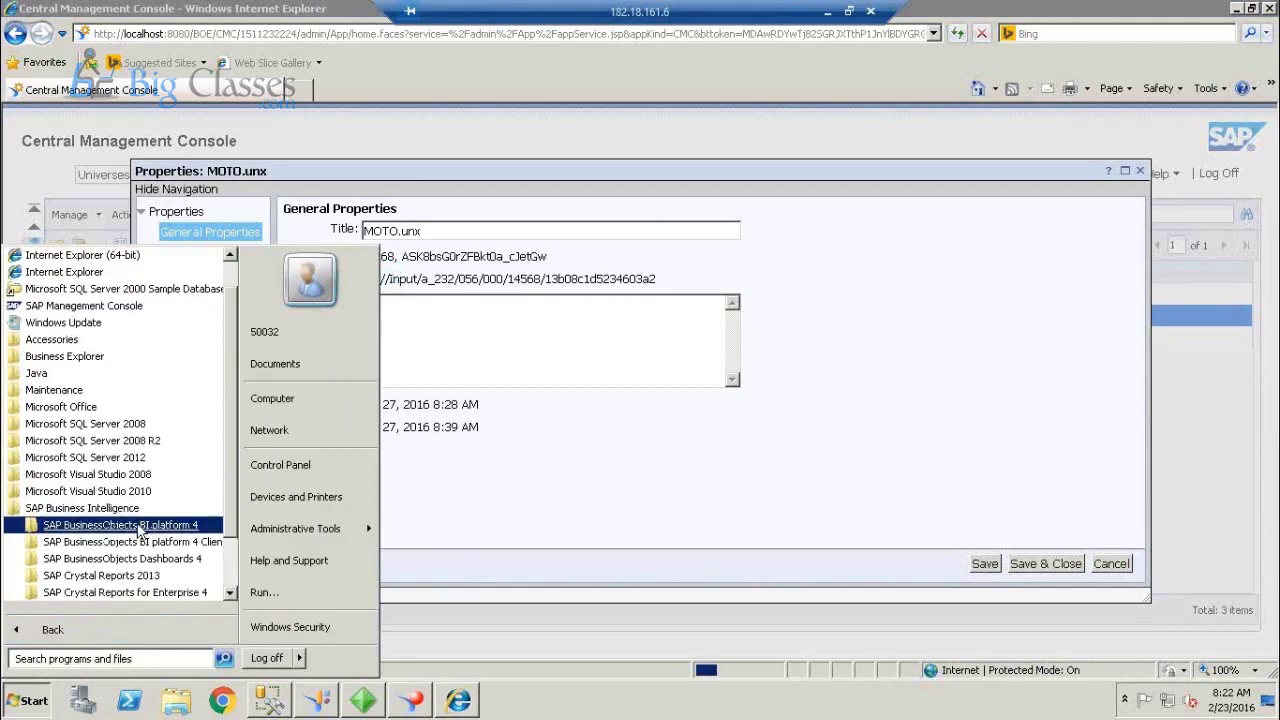
left_click(140, 530)
left_click(113, 510)
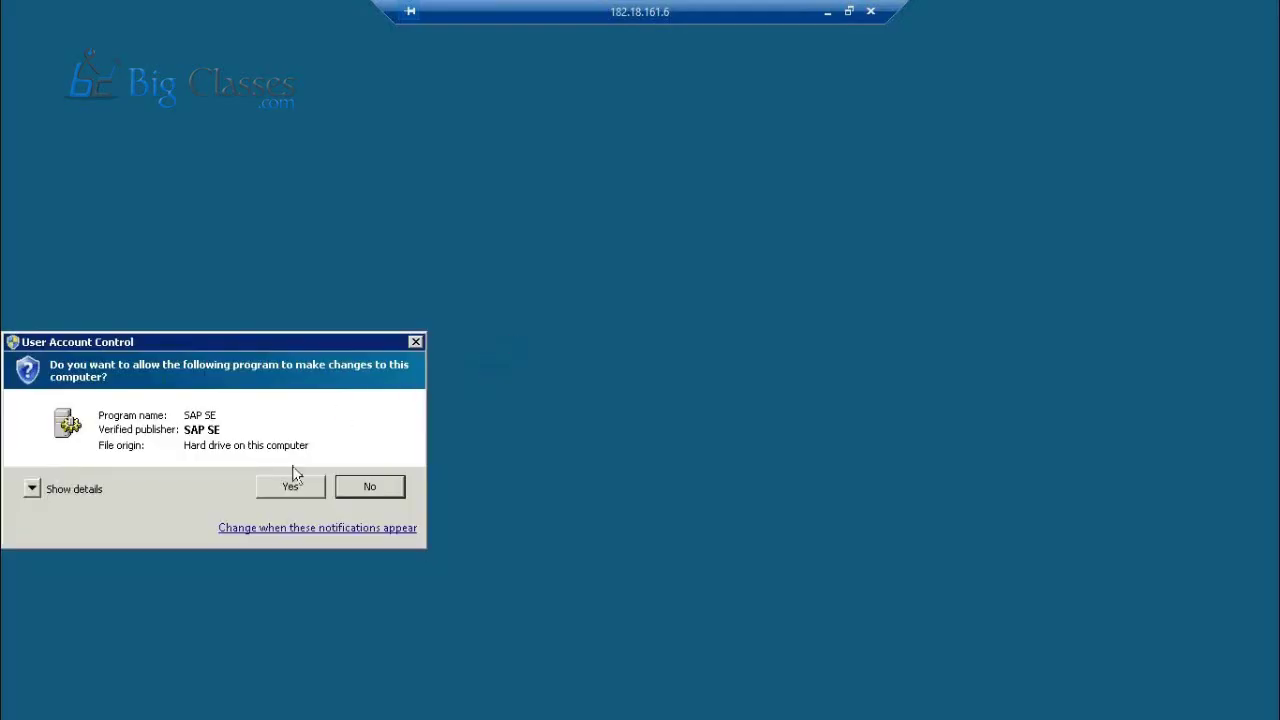
left_click(290, 483)
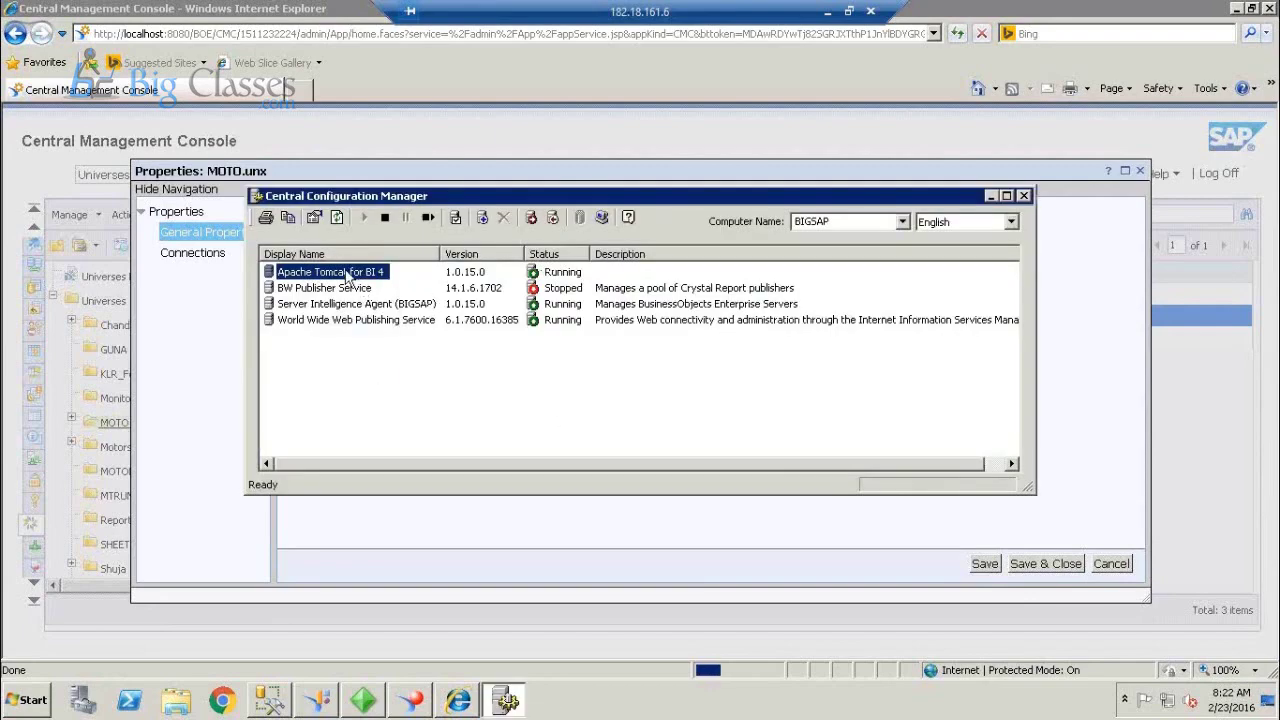
List the servers managed by Server Intelligence Agent (BIGSAP) after logging on, then return to Word.
left_click(346, 303)
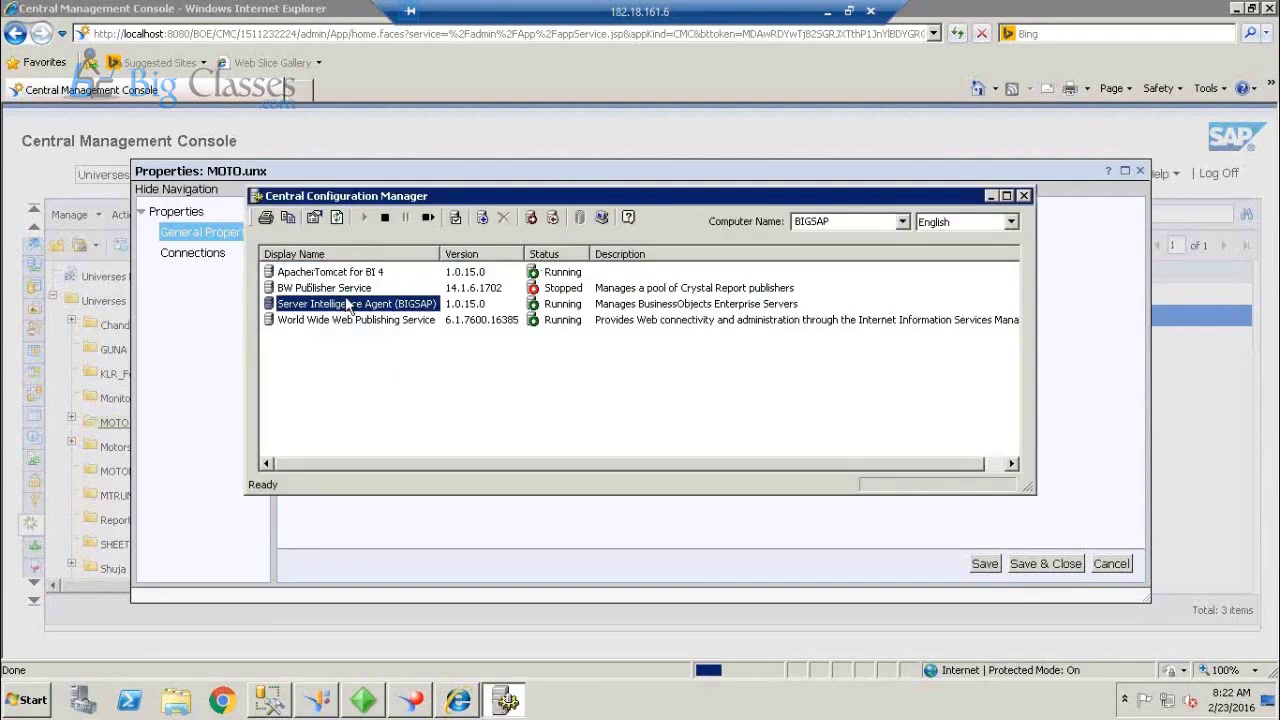
left_click(455, 218)
left_click(611, 379)
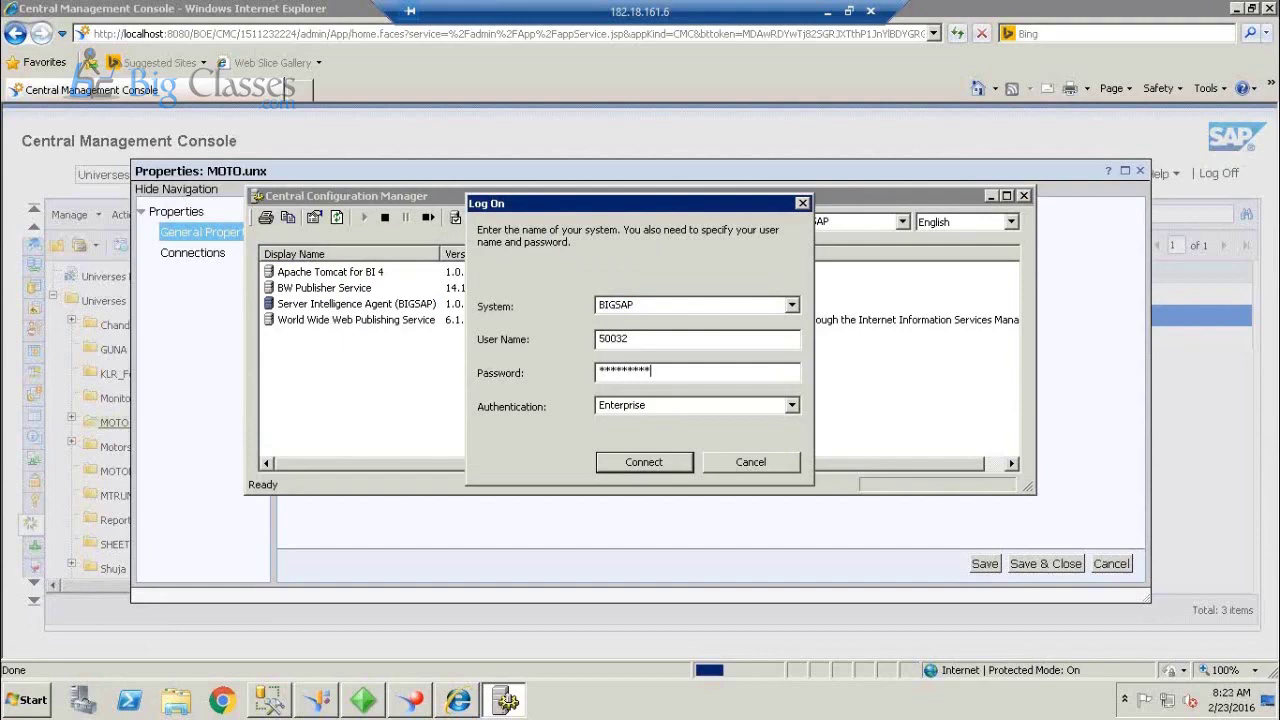
key("Return")
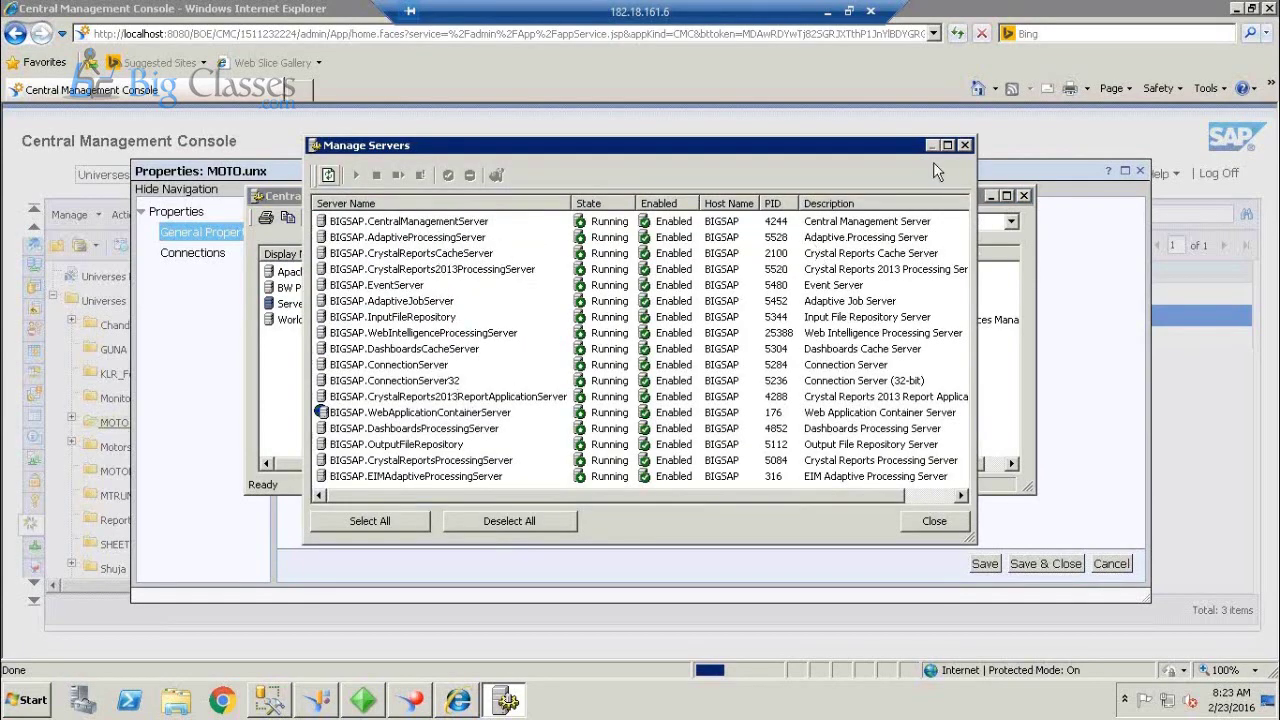
left_click(967, 145)
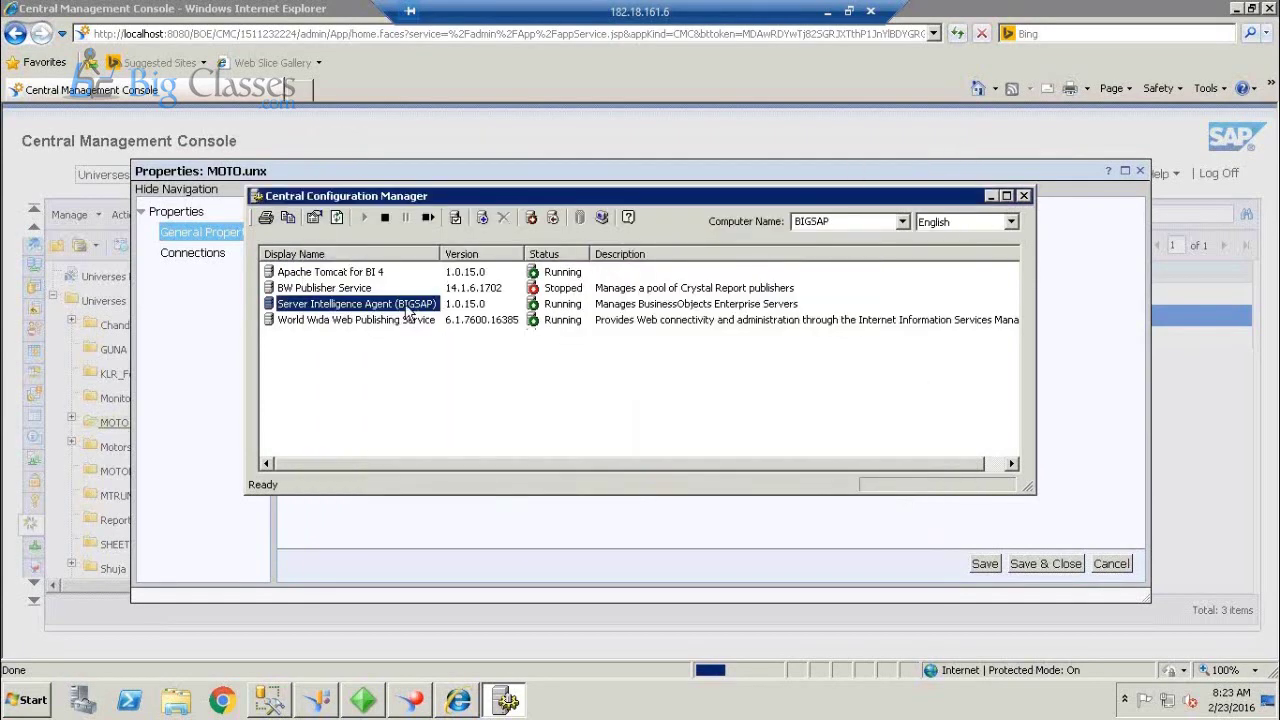
left_click(828, 11)
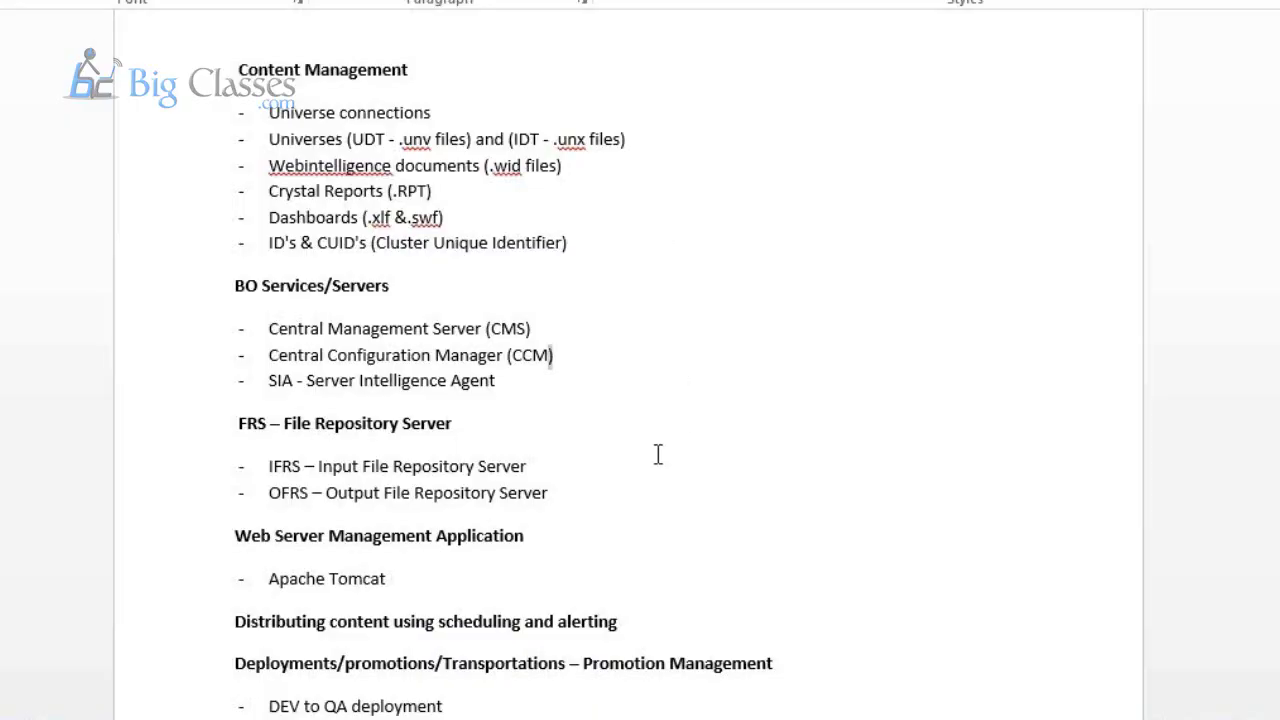
Highlight the CMS through Event Server notes in the Excel services sheet, then minimize the remote session.
key("alt+Tab")
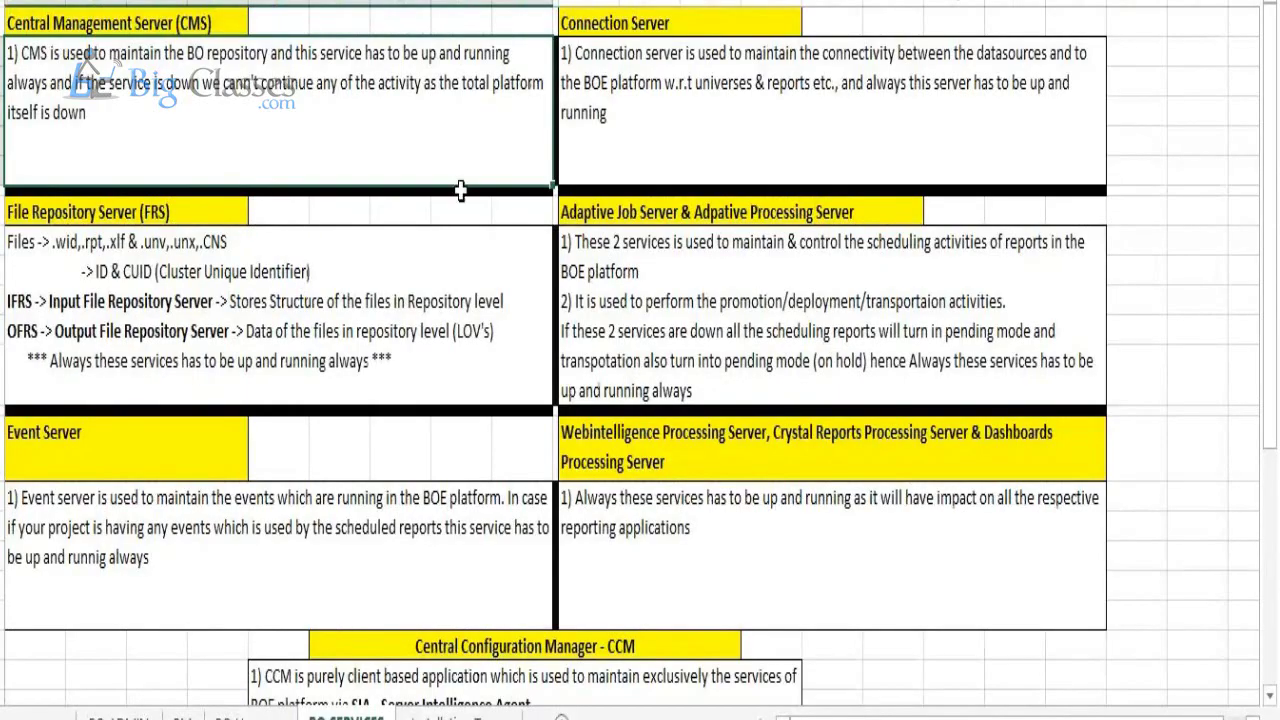
mouse_move(443, 111)
left_mouse_down()
mouse_move(613, 513)
mouse_move(630, 515)
left_mouse_up()
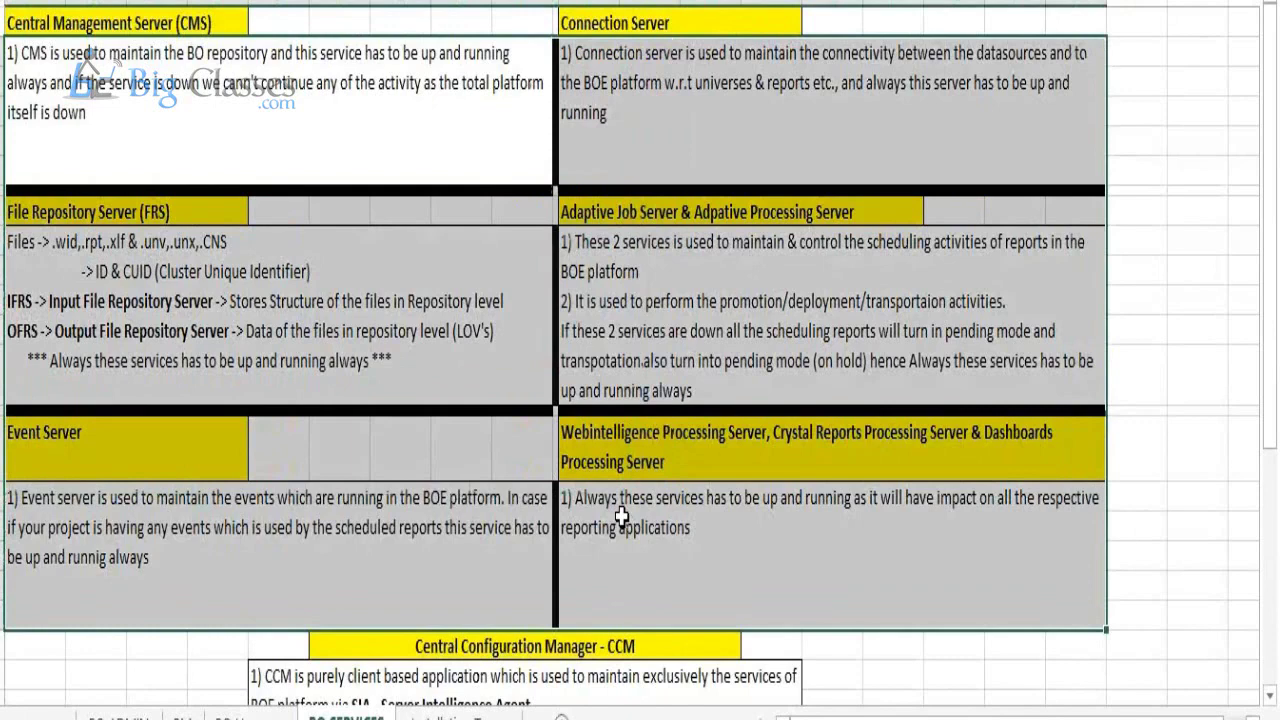
left_click(1144, 366)
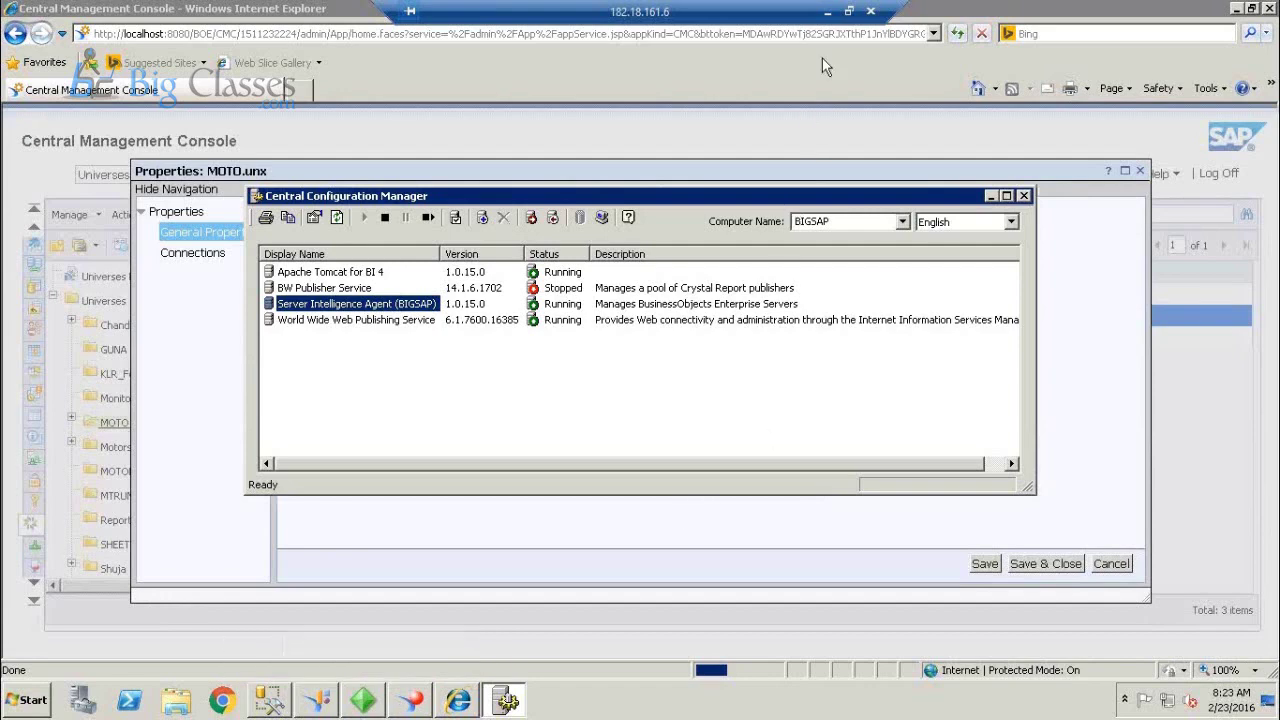
left_click(828, 11)
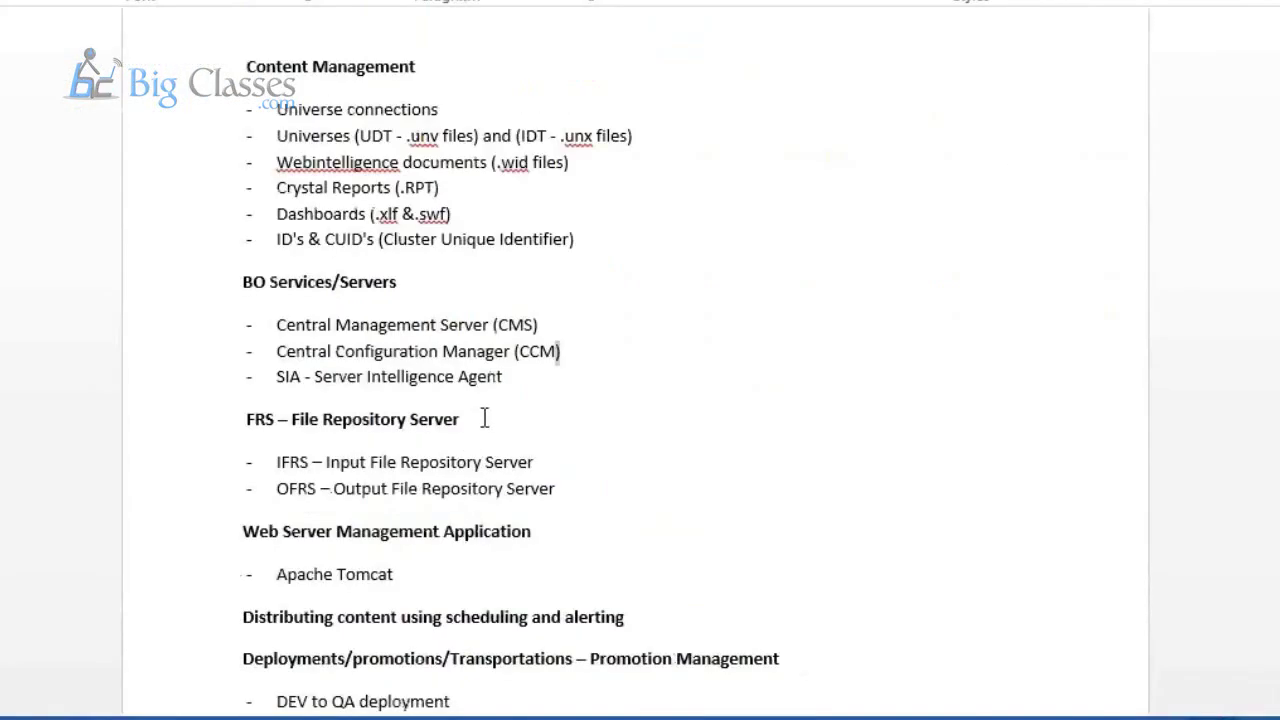
Highlight the BO Services/Servers and FRS – File Repository Server sections of the outline.
left_click_drag(506, 380, 256, 318)
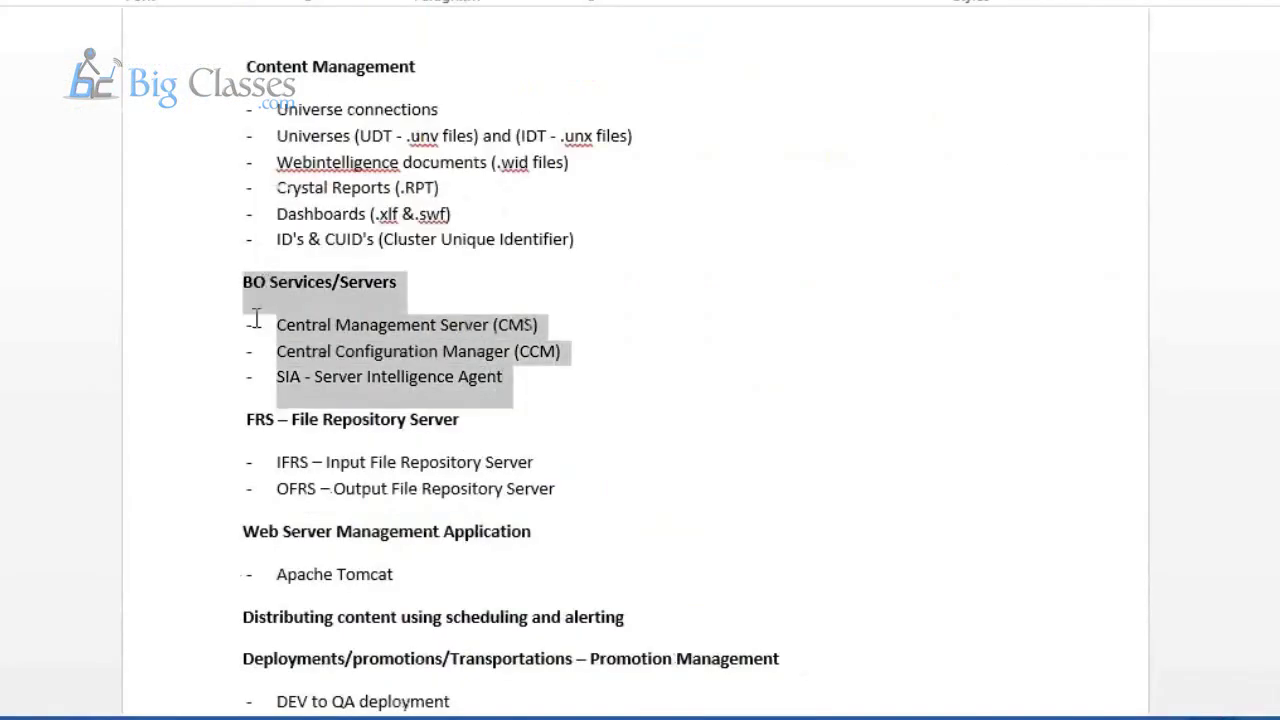
left_click_drag(245, 424, 492, 502)
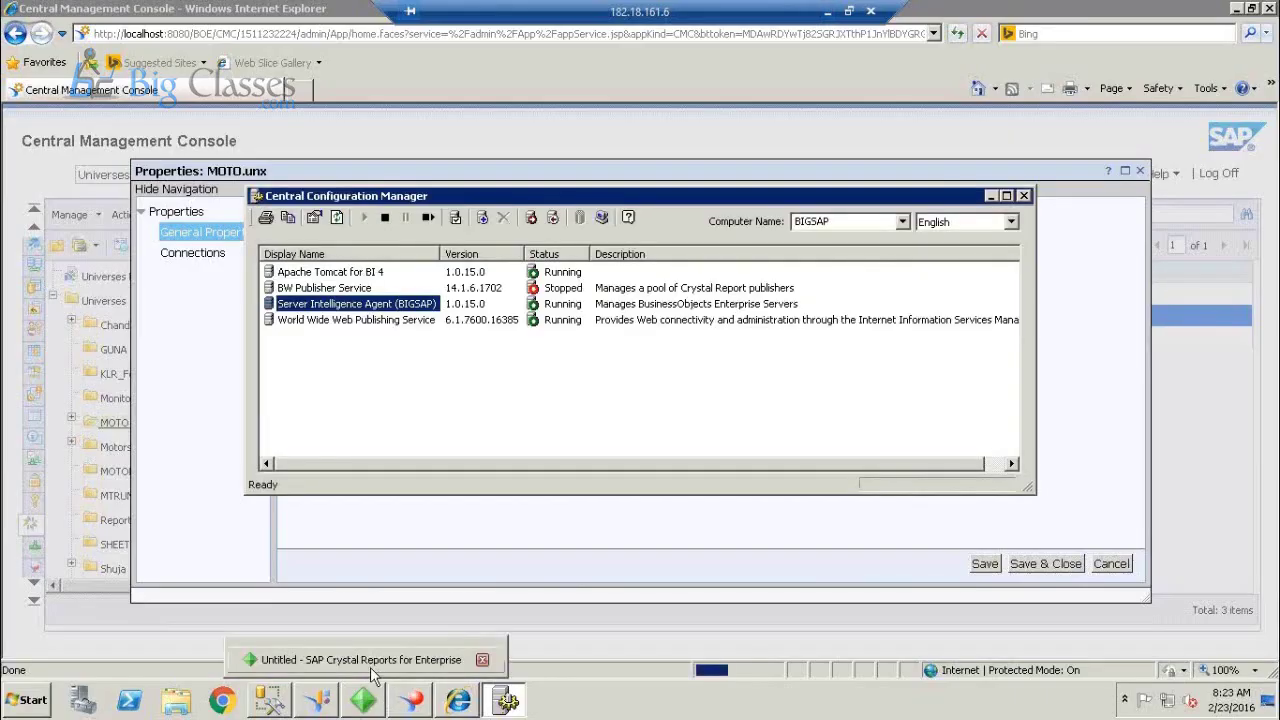
Close the MOTO.unx universe properties without saving.
left_click(187, 378)
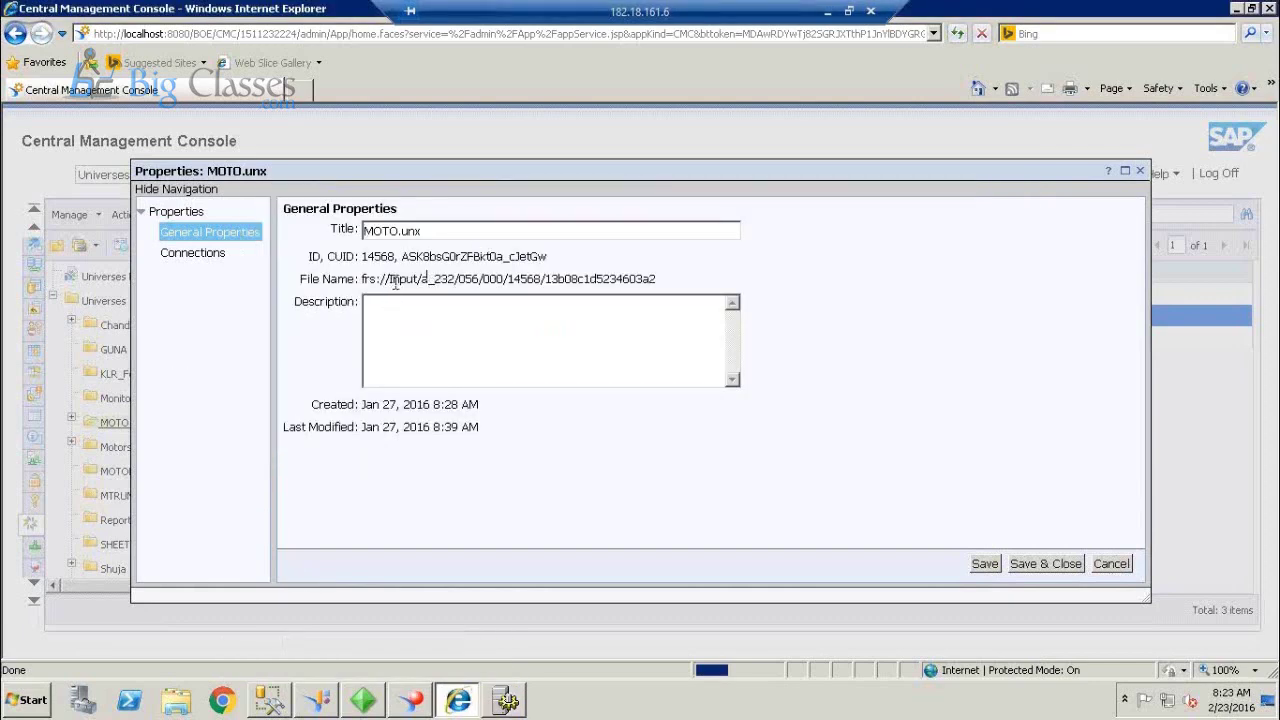
left_click_drag(413, 284, 419, 283)
left_click(1100, 565)
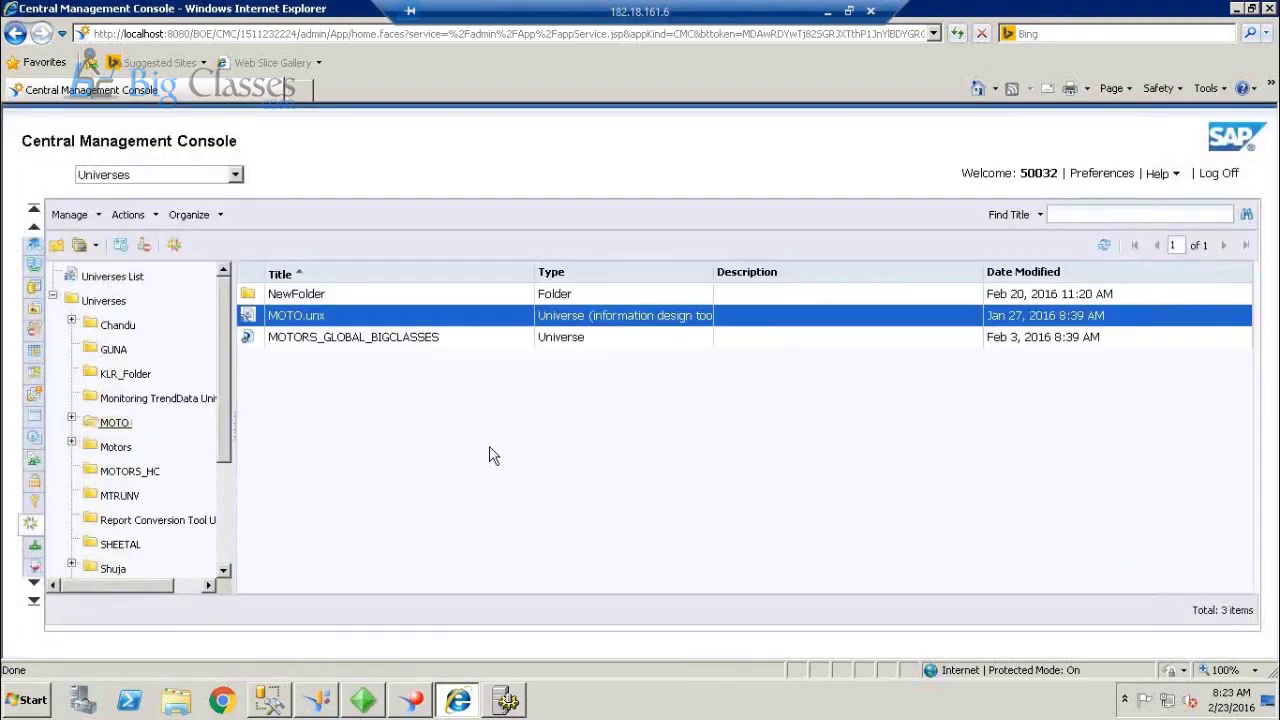
List the BIGSAP node's servers and select InputFileRepository and OutputFileRepository.
left_click(34, 267)
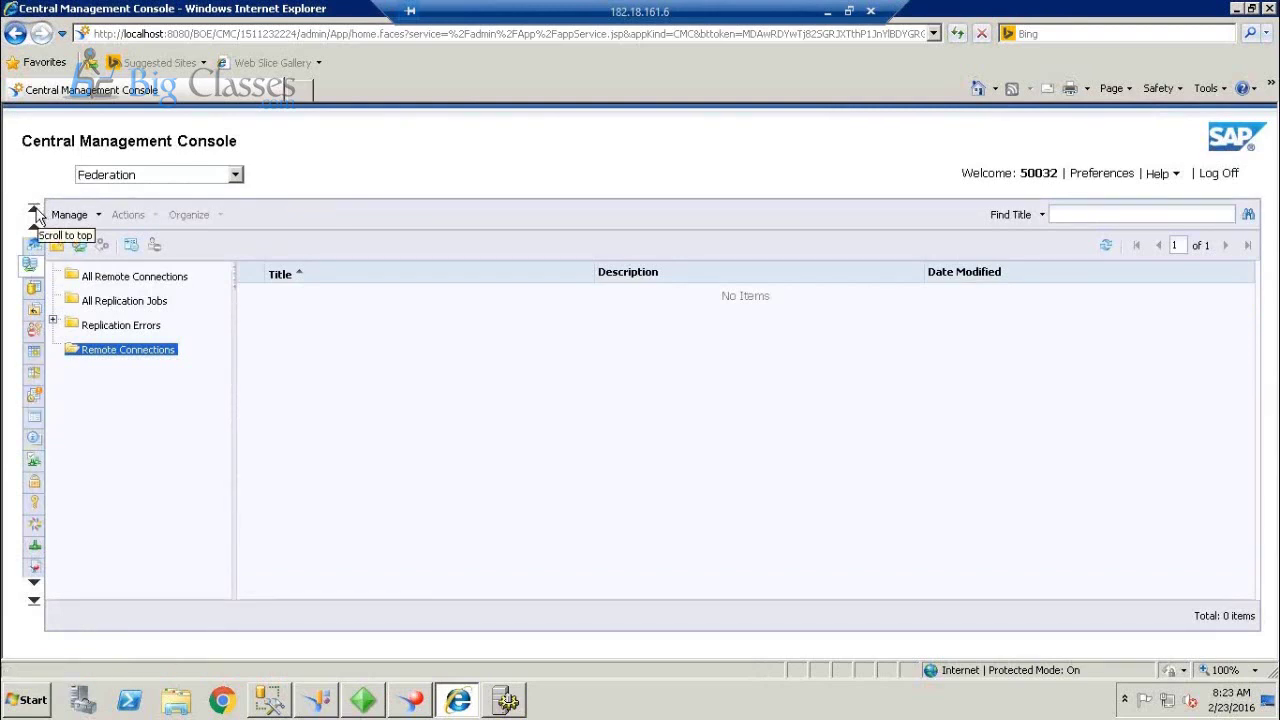
left_click(37, 217)
left_click(32, 256)
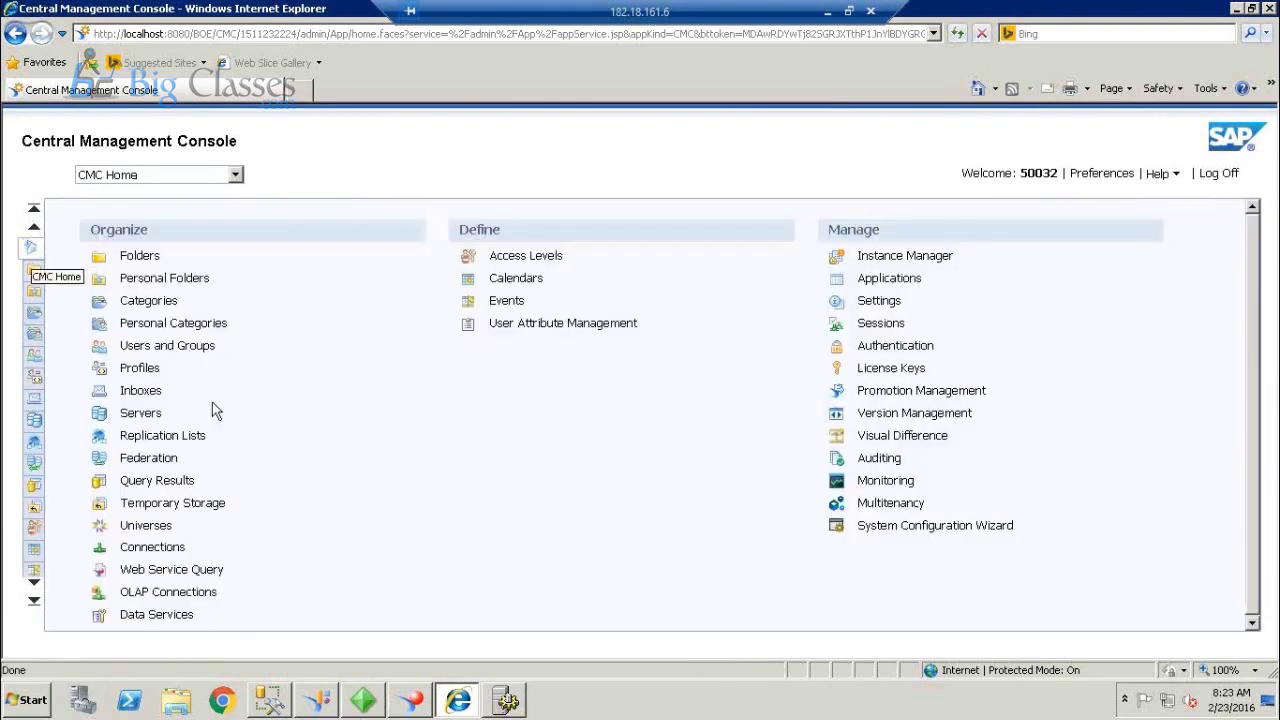
left_click(146, 413)
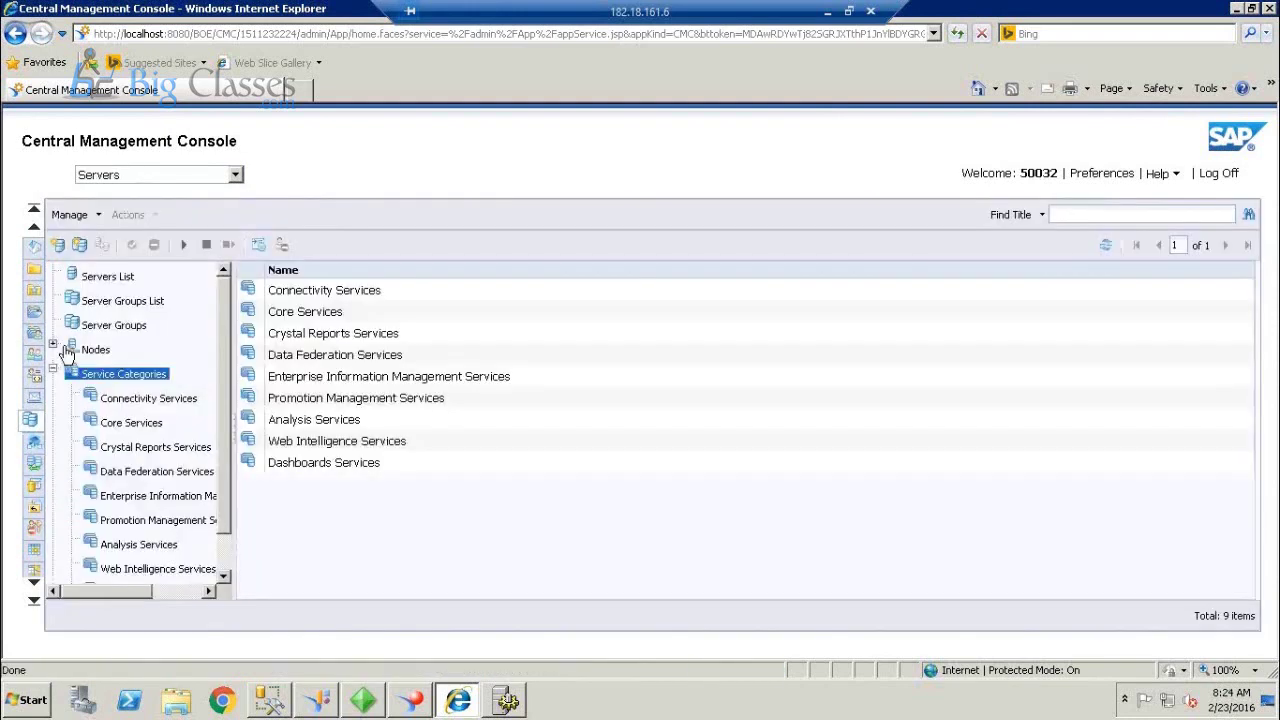
left_click(53, 344)
left_click(107, 375)
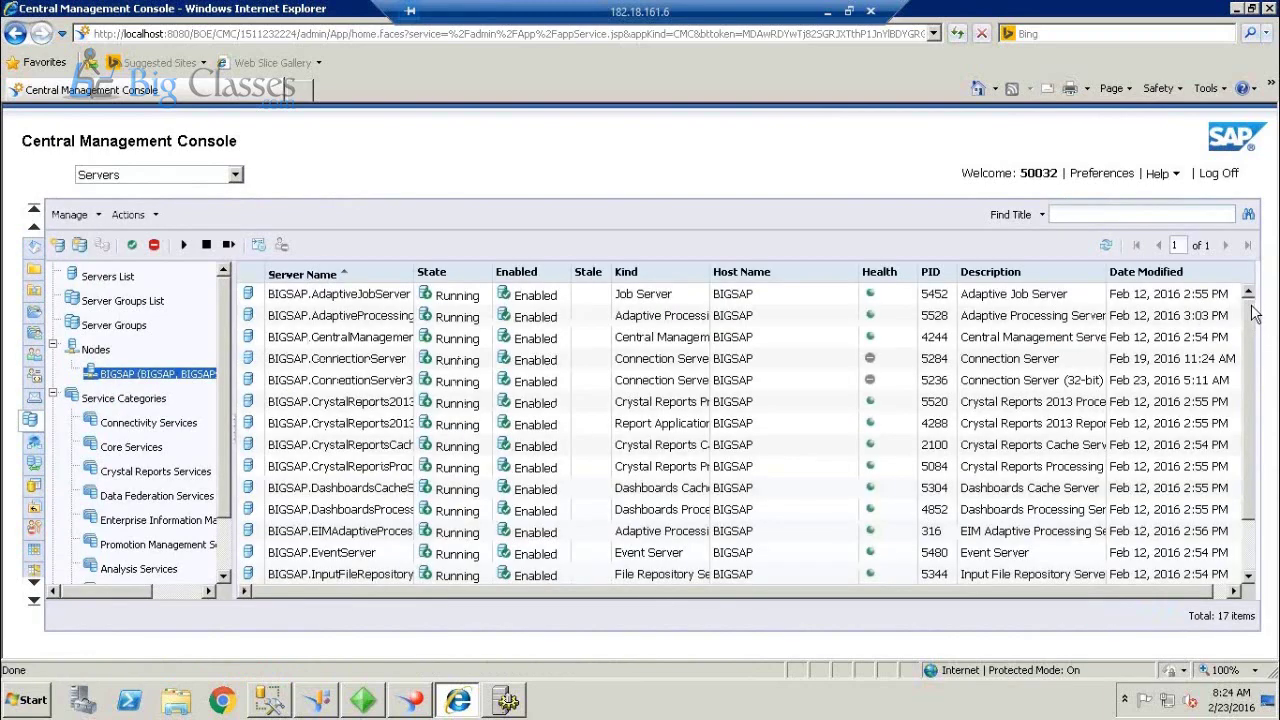
scroll(1254, 313, "down", 1)
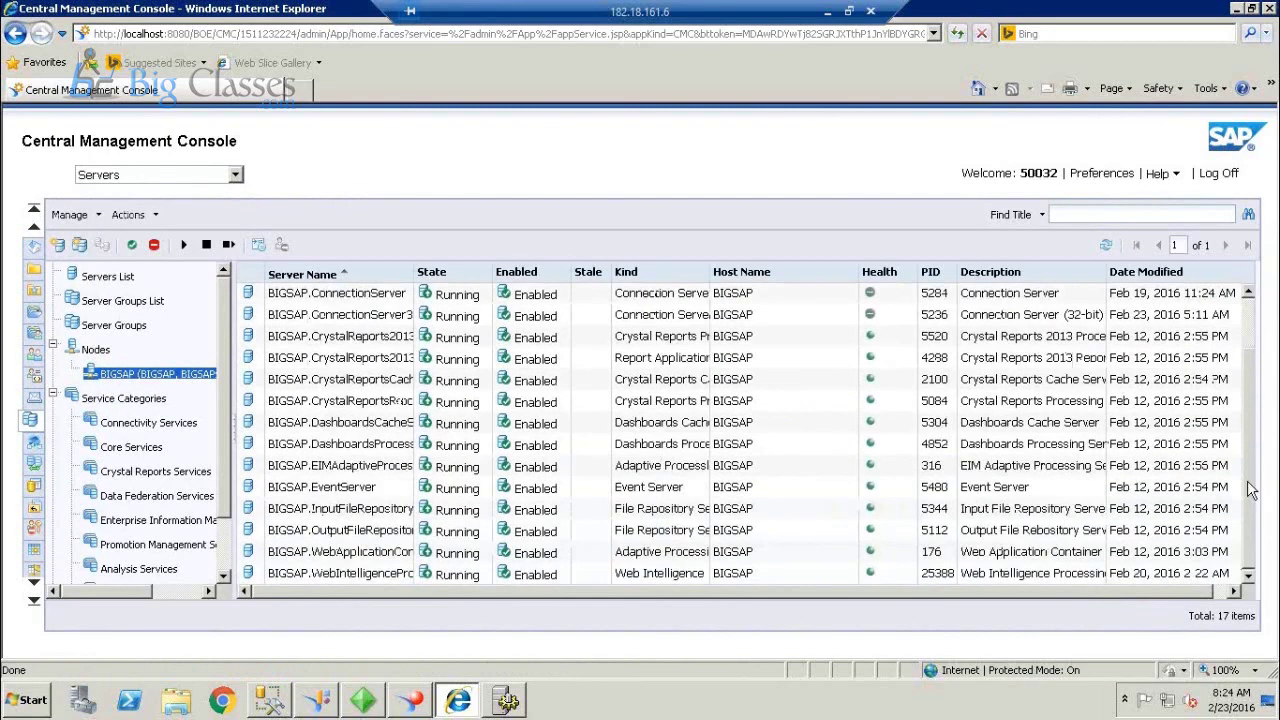
left_click(343, 510)
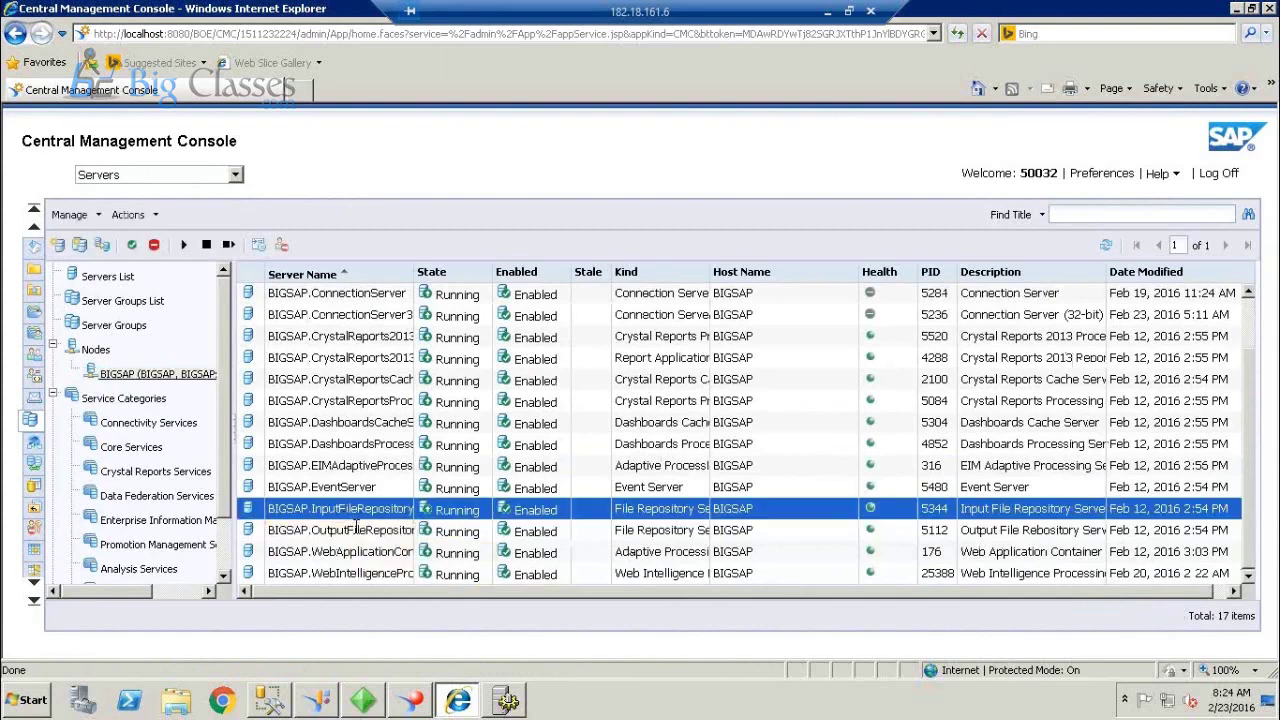
left_click(357, 530, "ctrl")
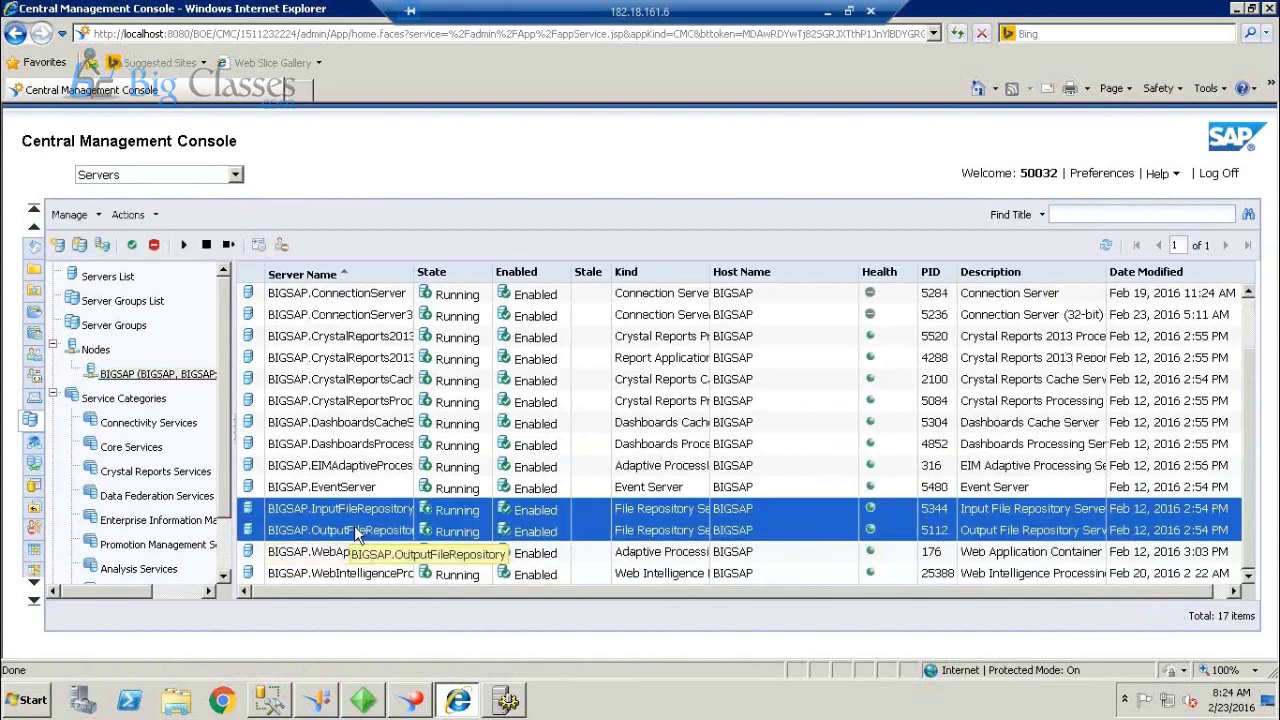
Review the FRS lines in the Word outline, then return to the remote desktop.
left_click(831, 18)
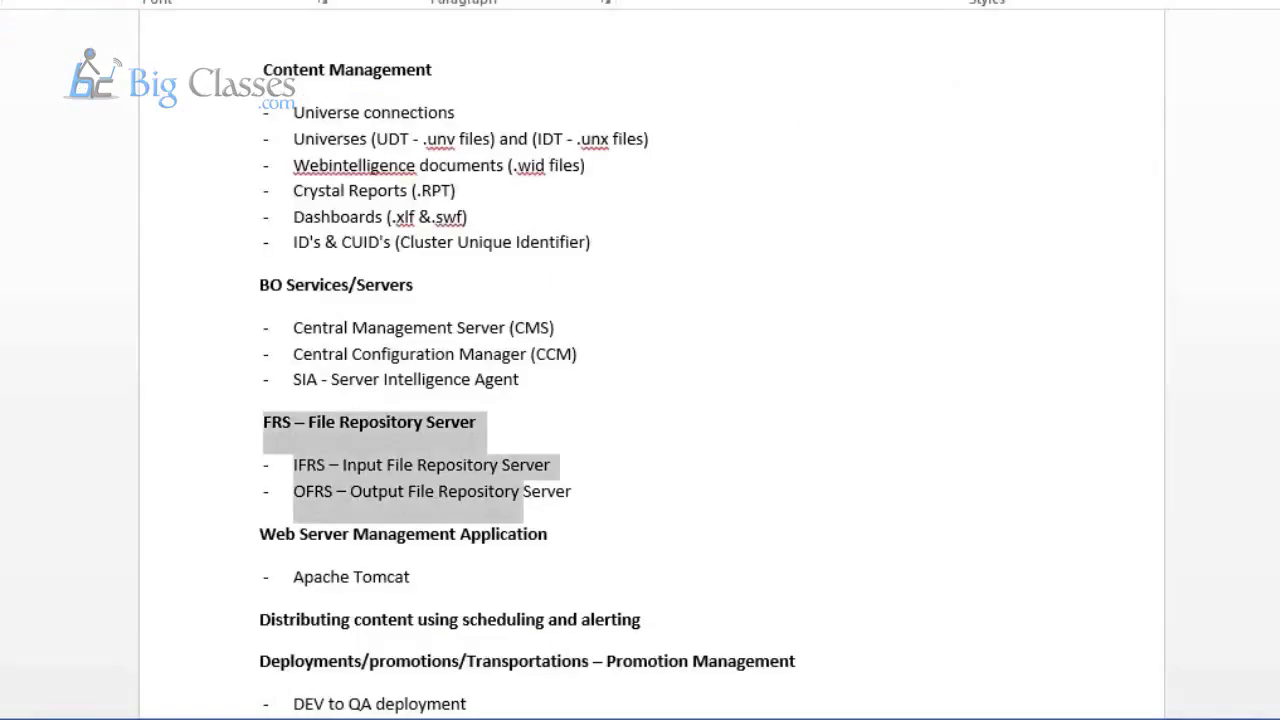
left_click(543, 420)
scroll(650, 400, "down", 3)
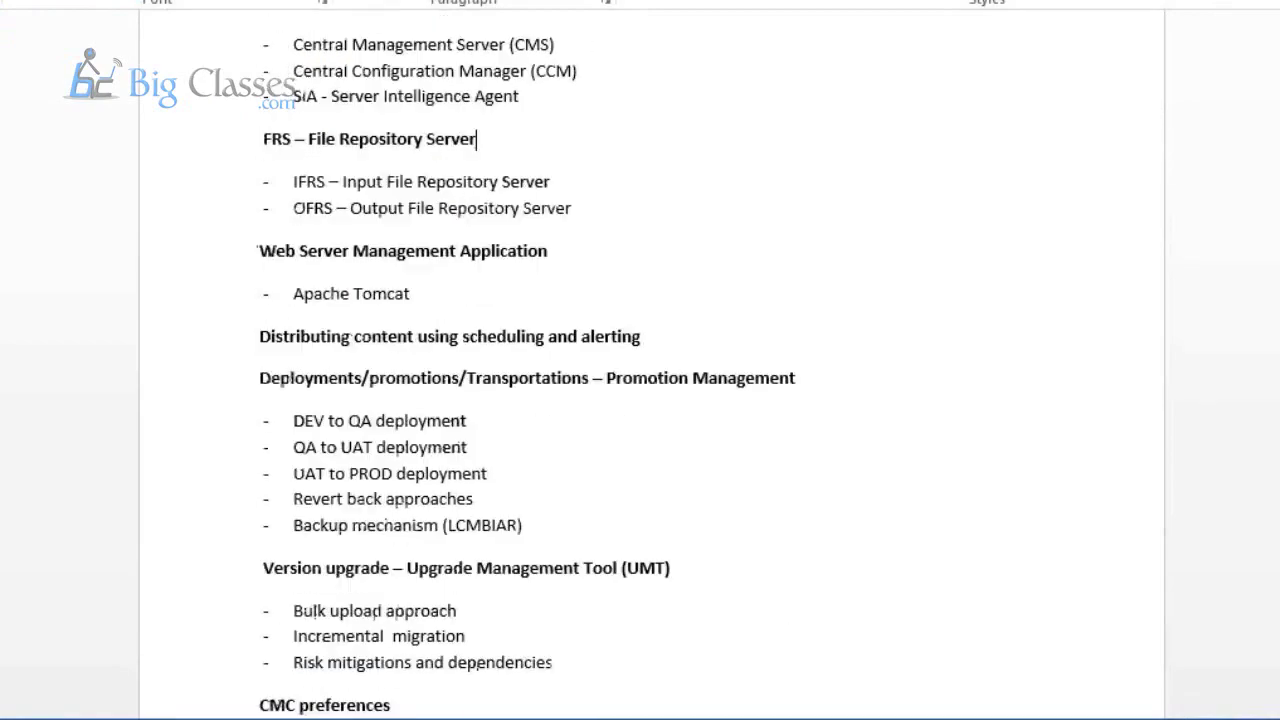
key("alt+Tab")
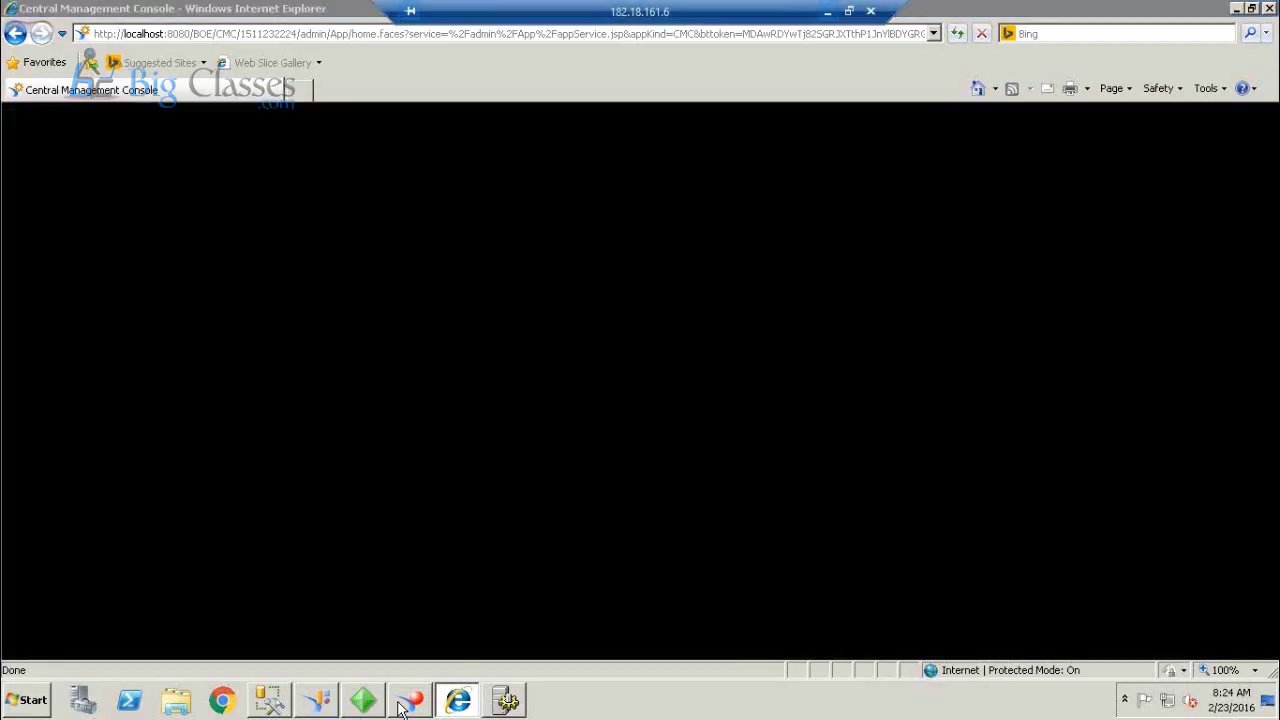
Select Apache Tomcat for BI 4 in Central Configuration Manager and highlight Promotion Management in the outline.
left_click(497, 701)
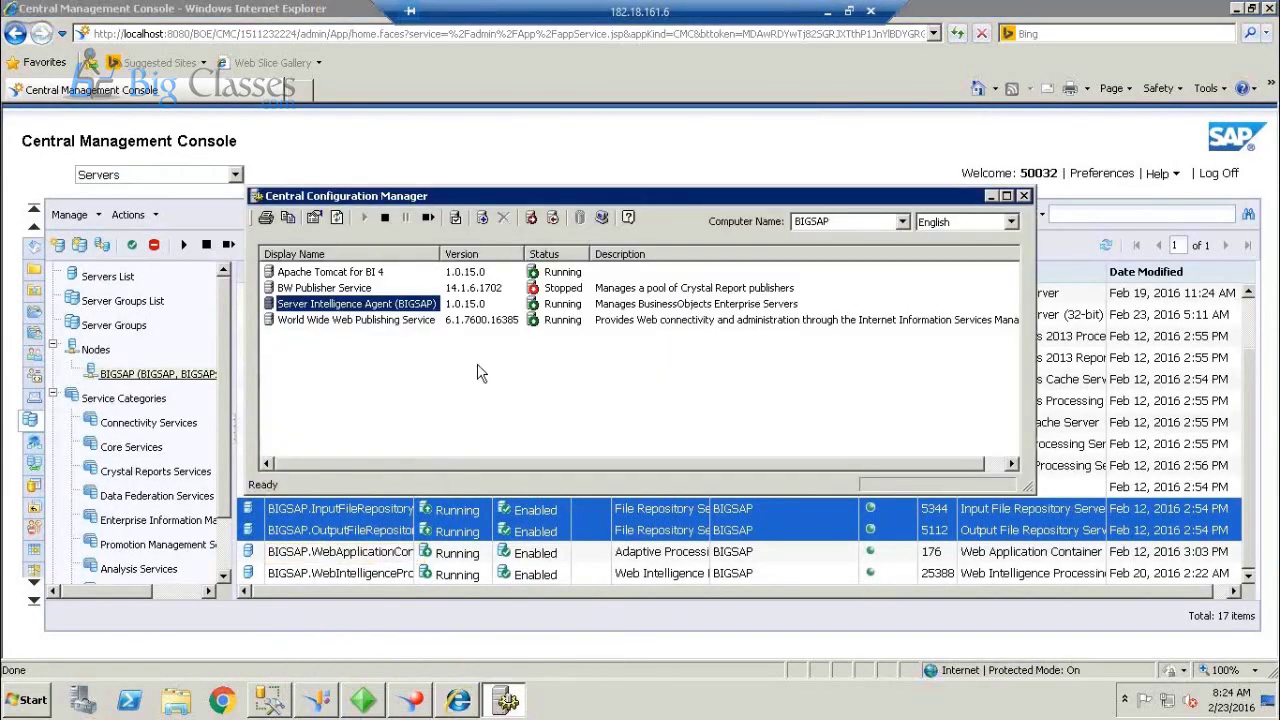
left_click(362, 273)
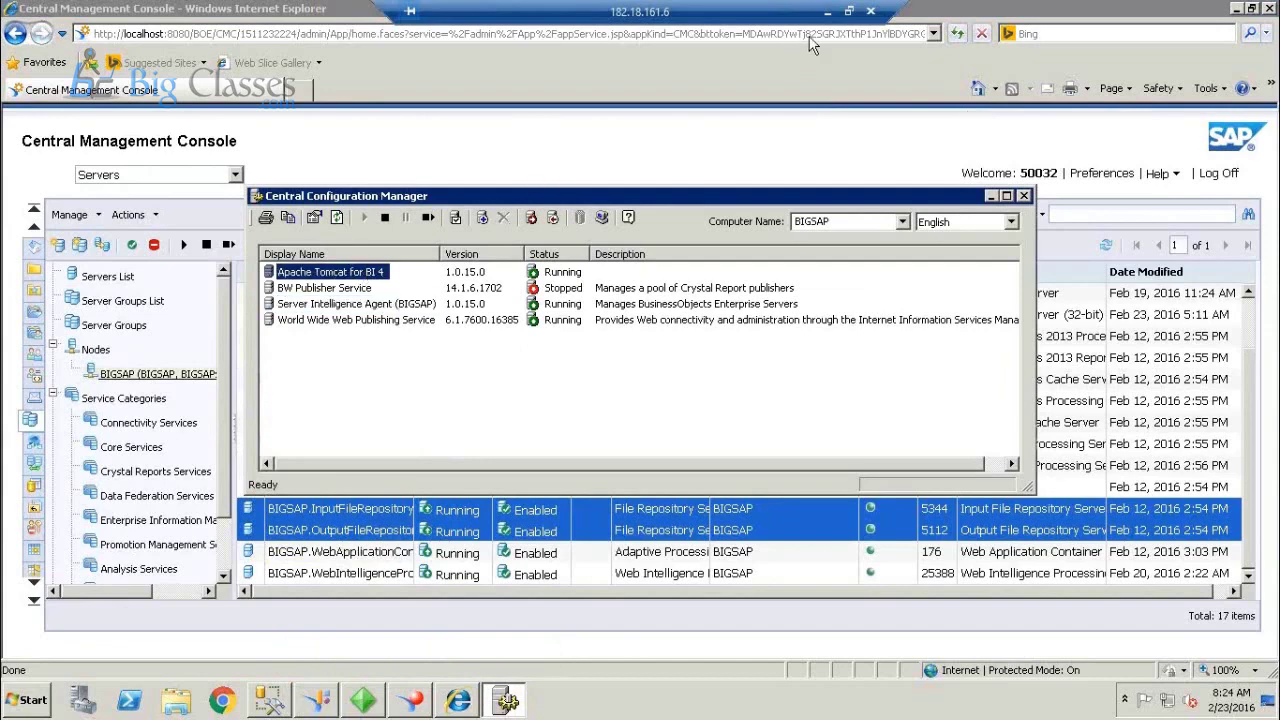
left_click(827, 11)
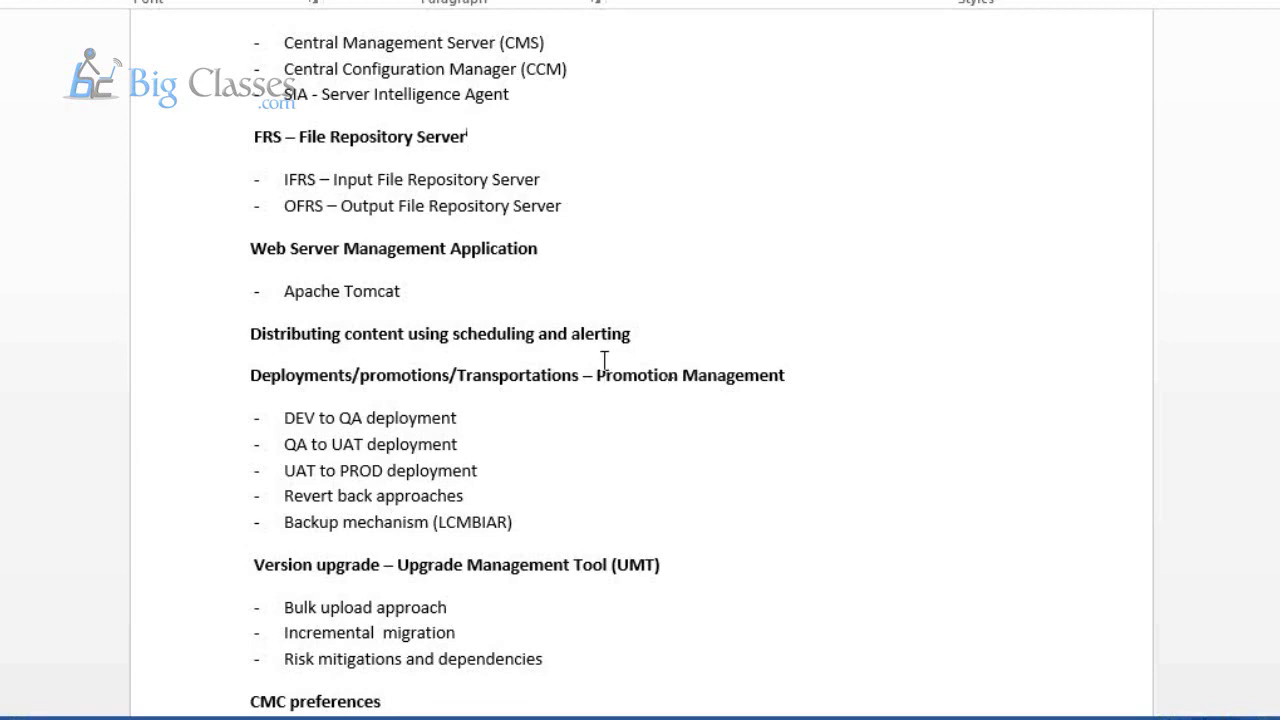
left_click_drag(598, 375, 784, 378)
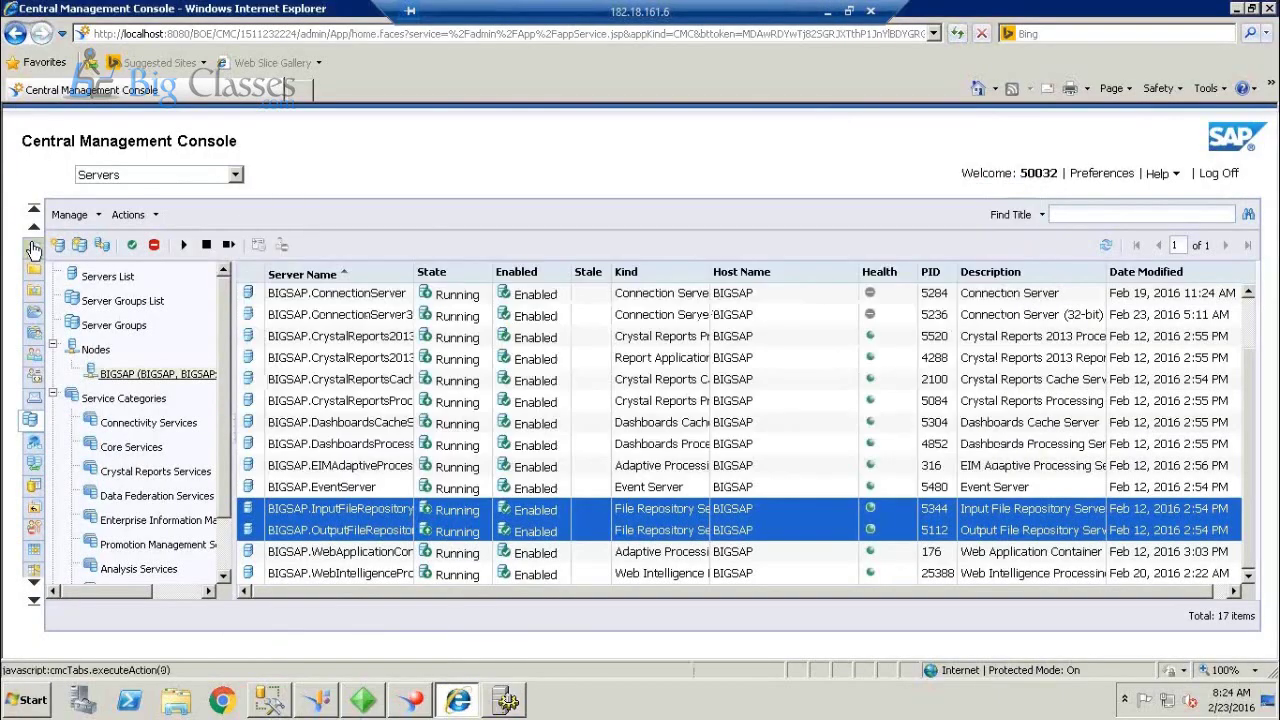
Open the CMC's Promotion Management page, then return to the Word outline.
left_click(33, 248)
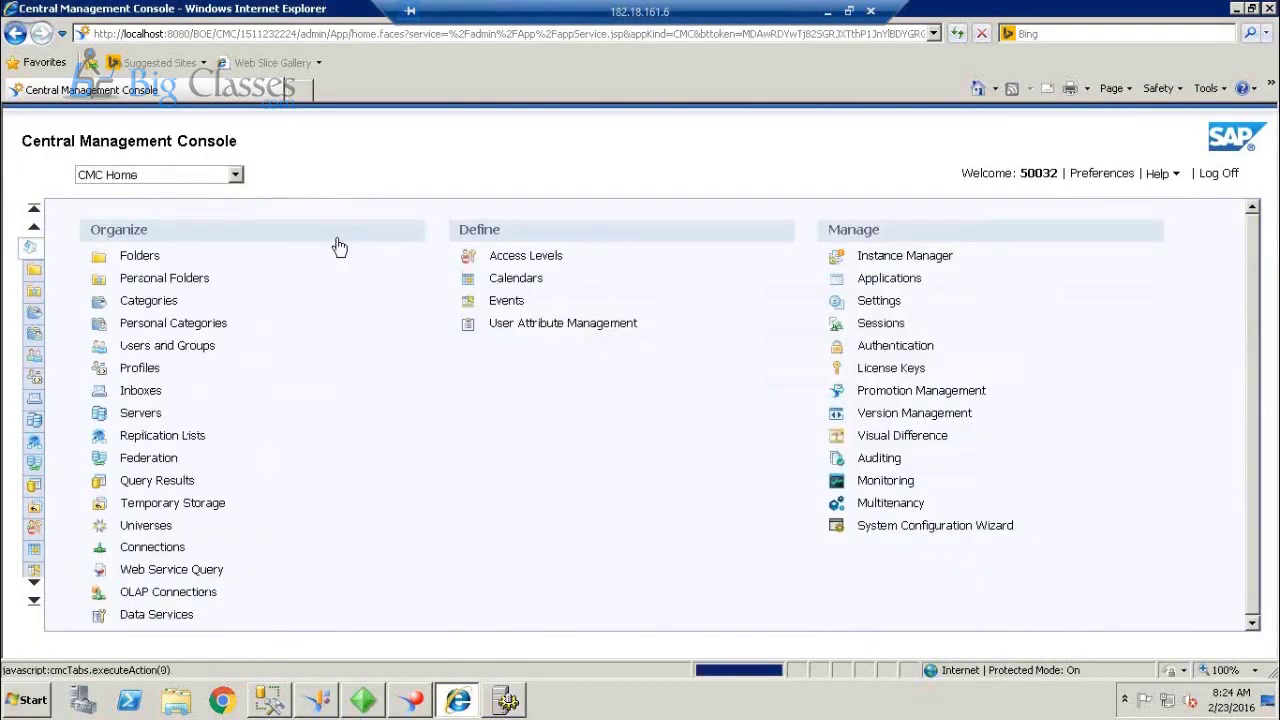
left_click(921, 392)
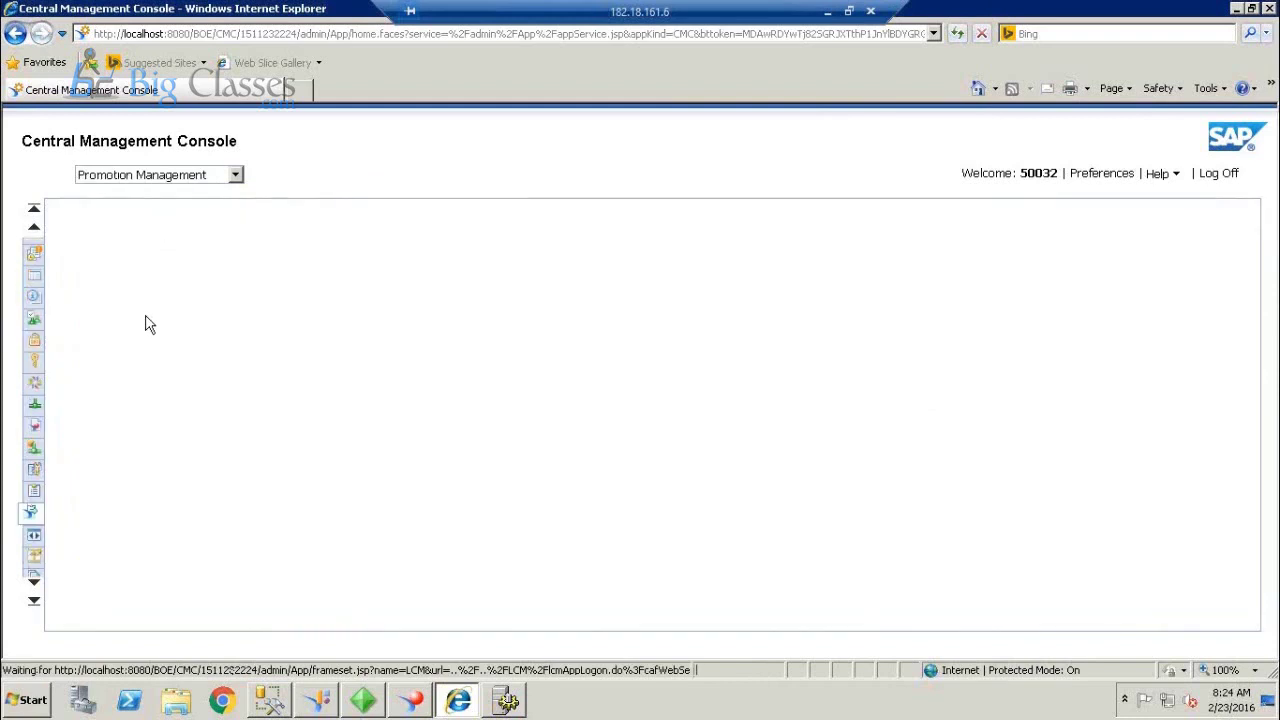
left_click(830, 14)
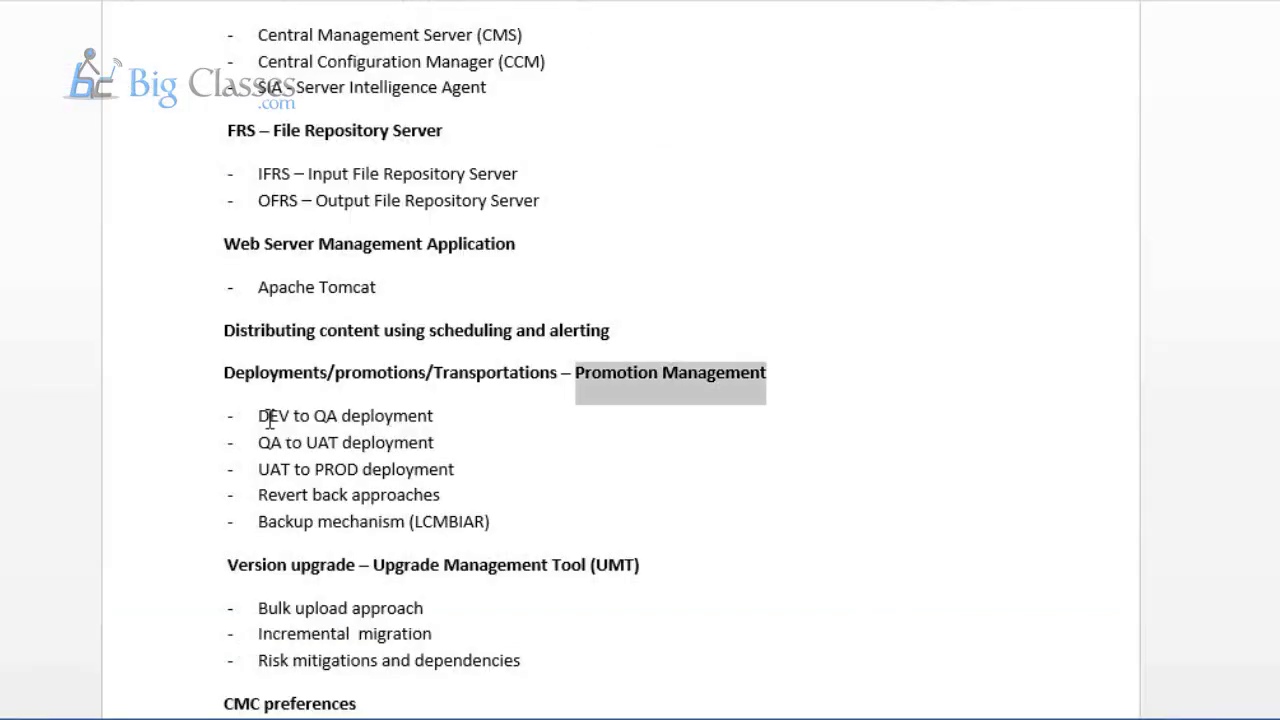
Highlight the DEV-to-QA, QA-to-UAT and UAT-to-PROD deployment bullets, then select UMT in the Version upgrade heading.
left_click_drag(266, 416, 260, 468)
left_click(443, 492)
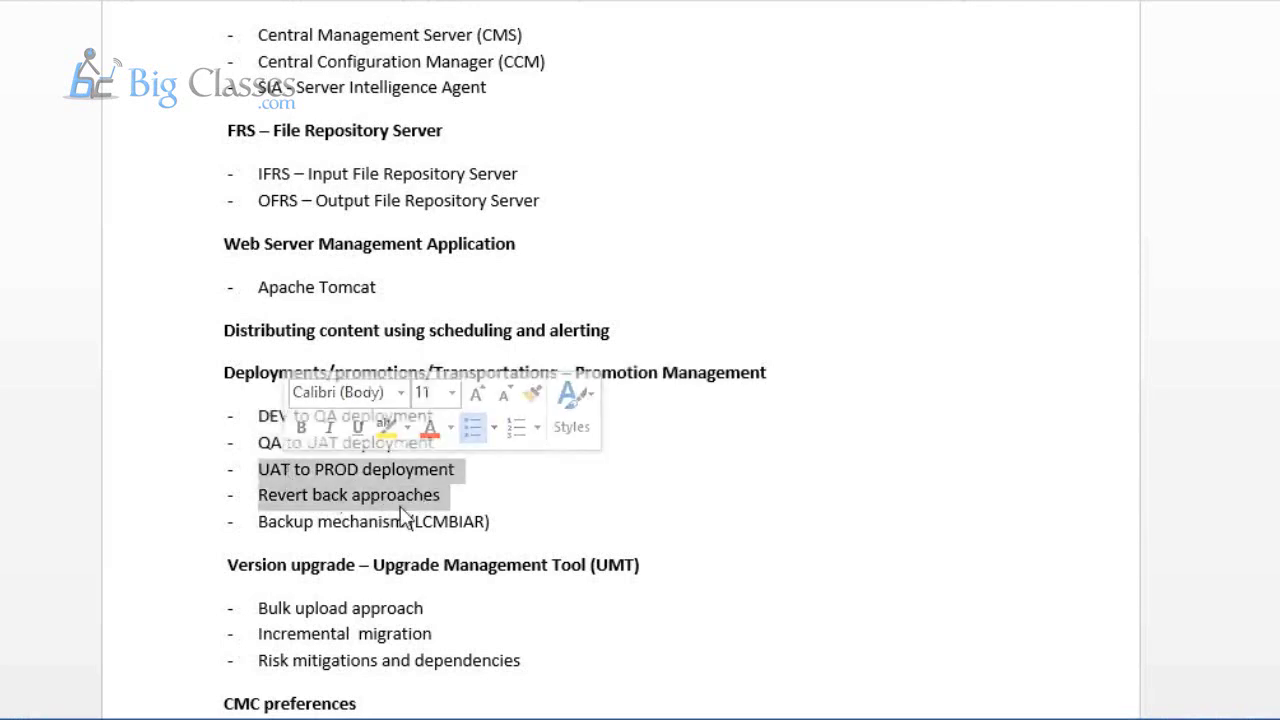
left_click_drag(406, 520, 268, 510)
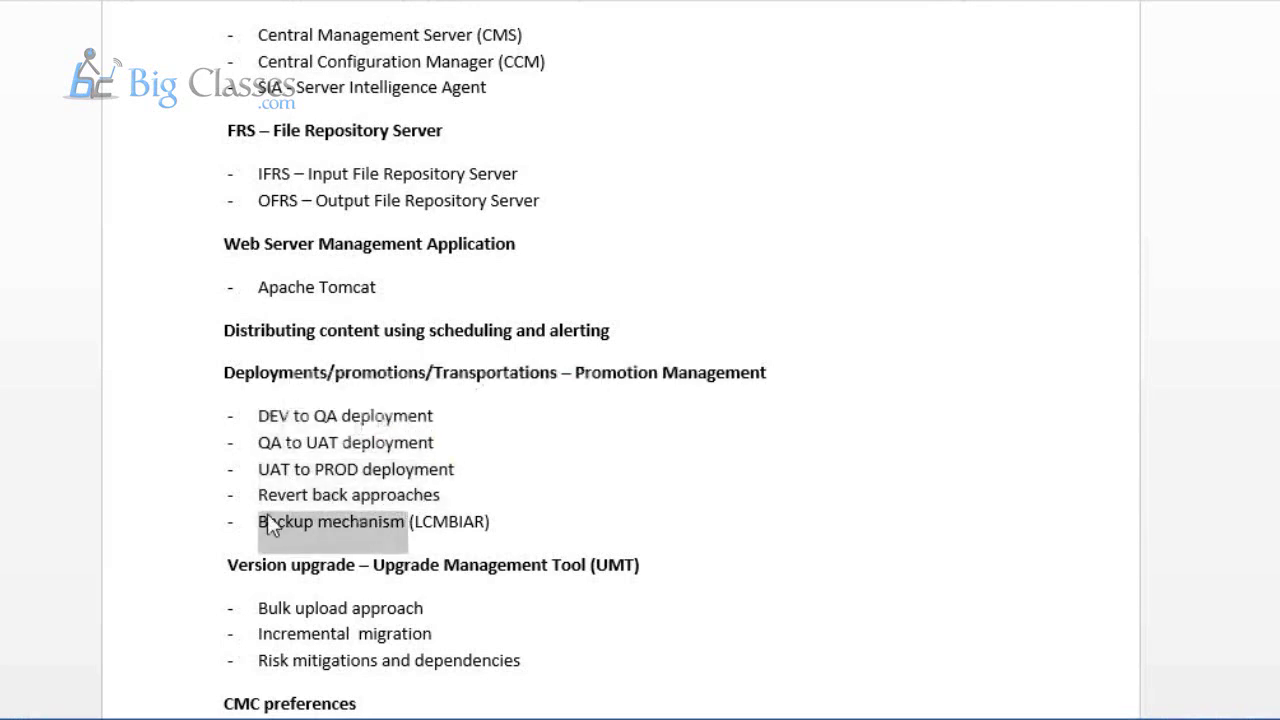
left_click(458, 565)
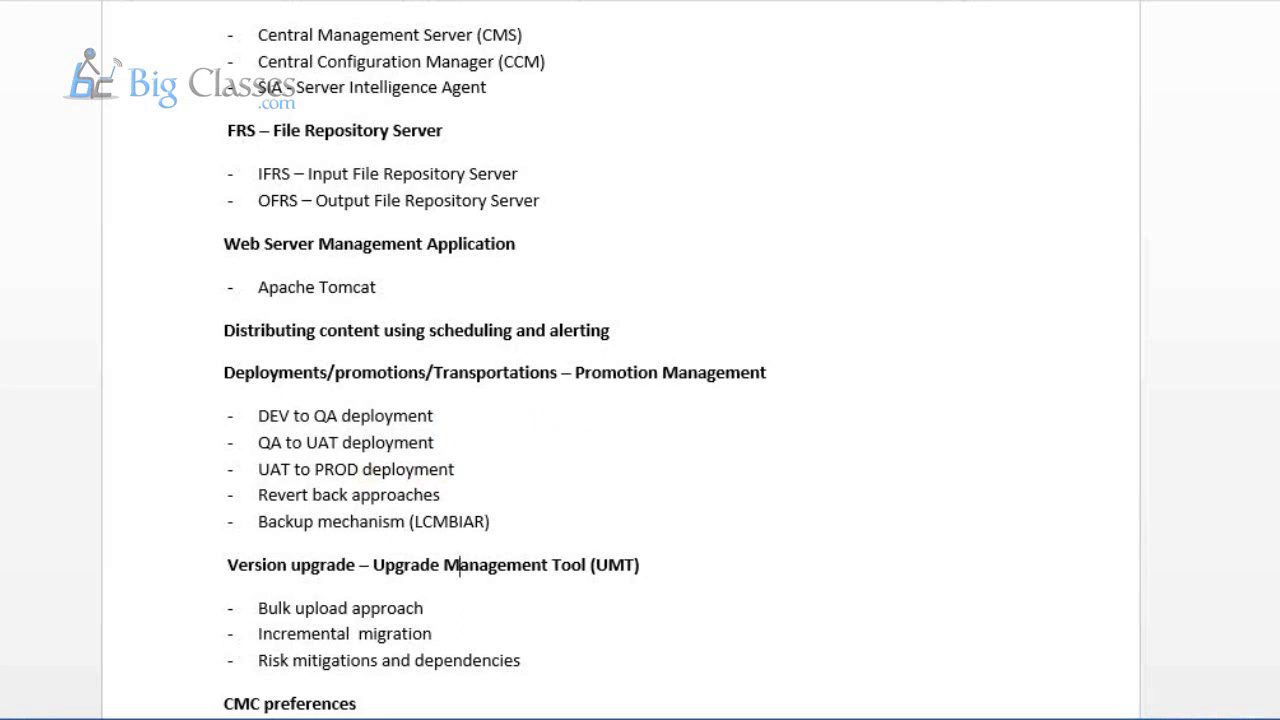
scroll(853, 224, "down", 6)
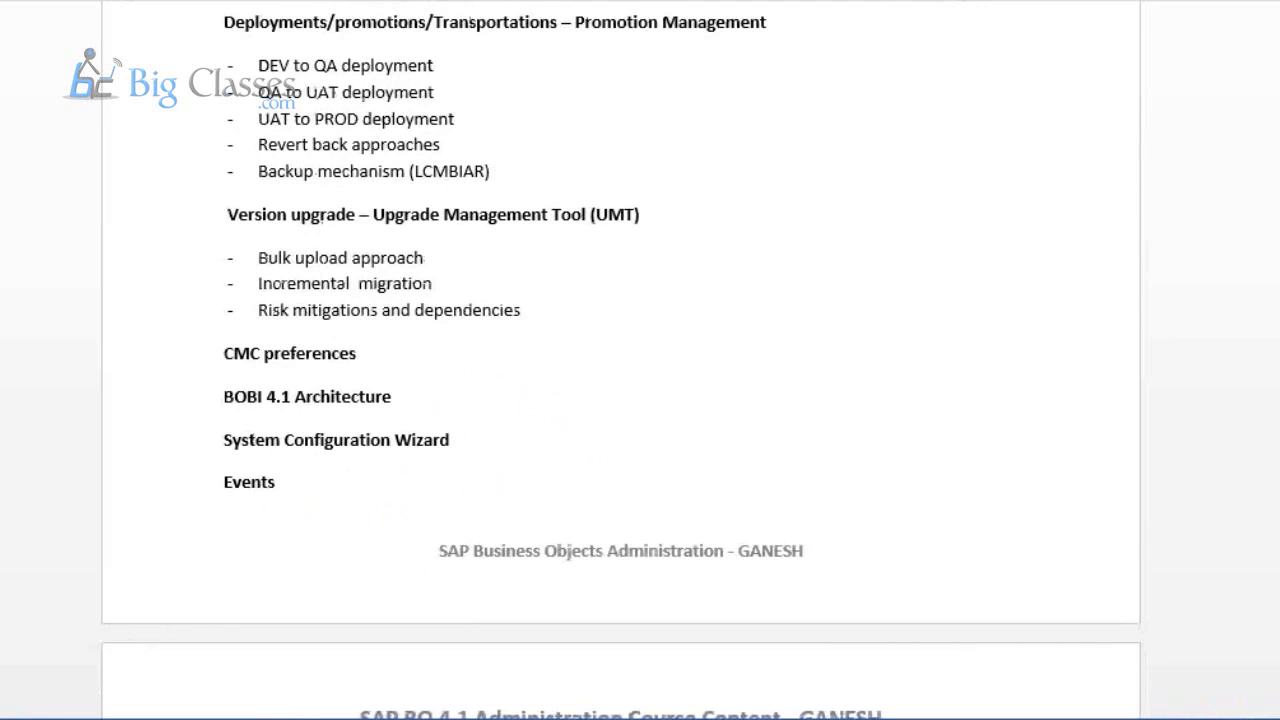
double_click(601, 213)
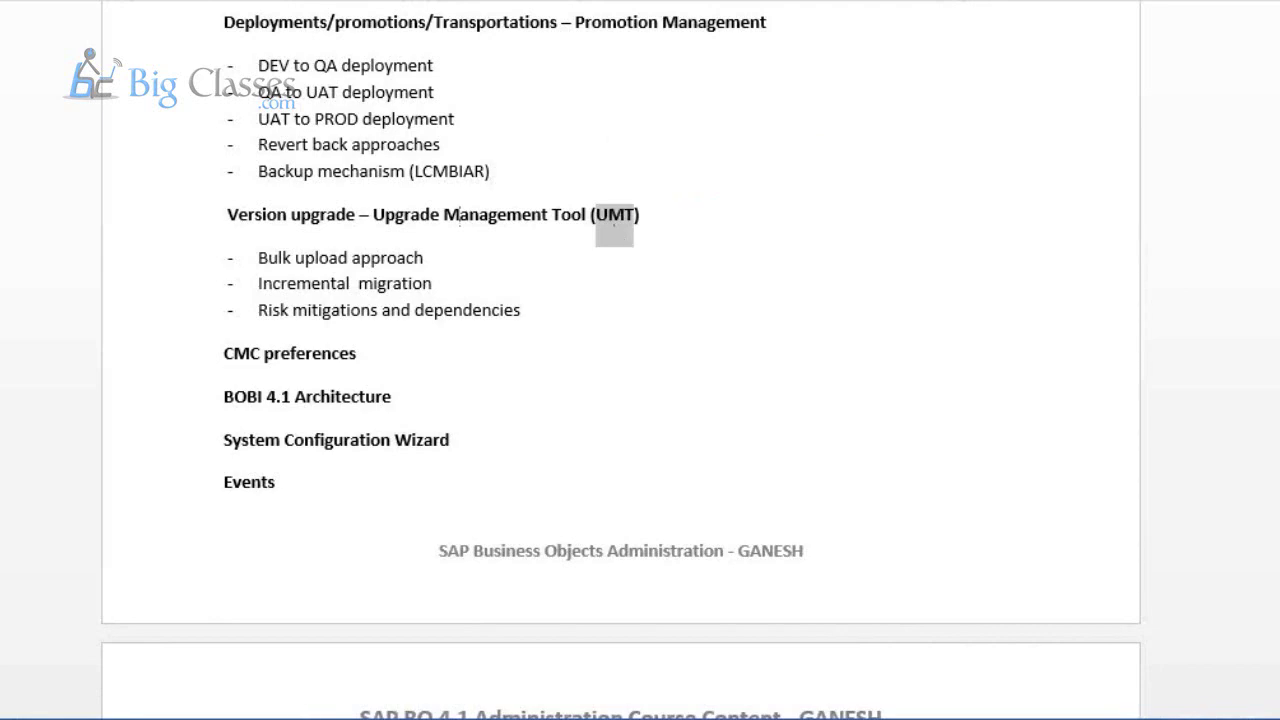
Open and close the ODBC Data Source Administrator from the remote server's program list.
left_click(285, 600)
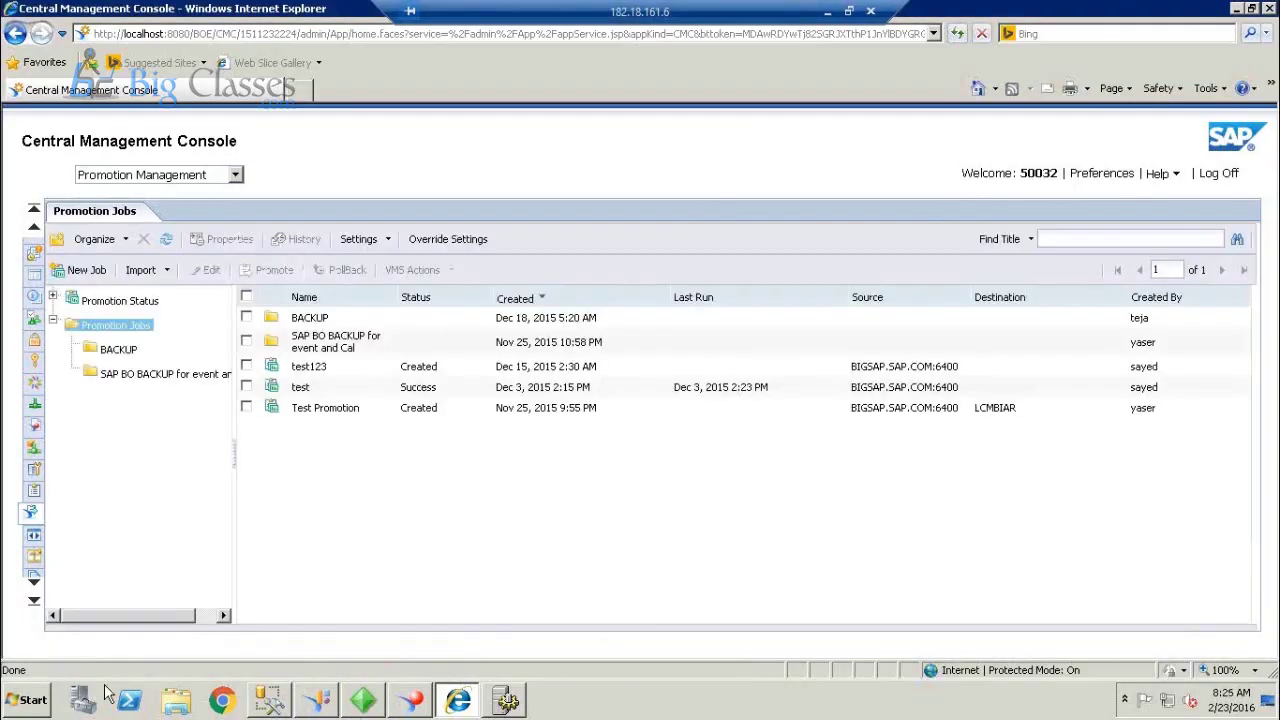
left_click(34, 698)
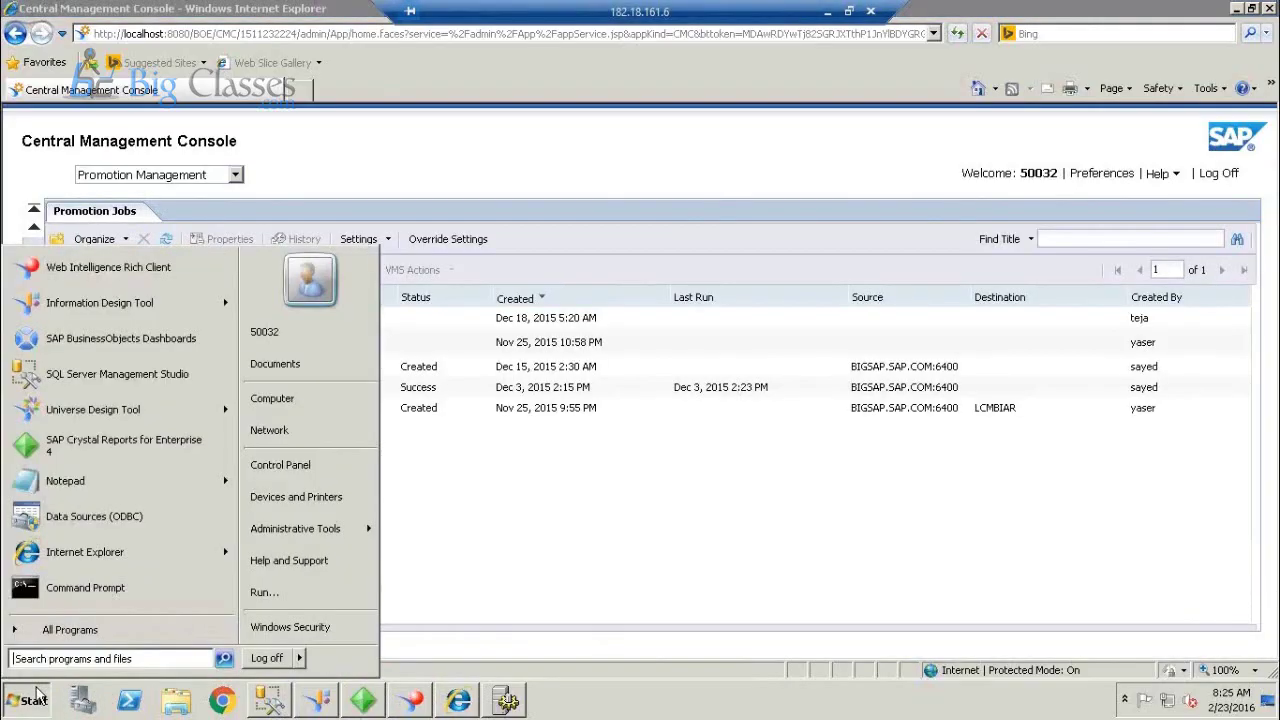
left_click(109, 640)
key("Escape")
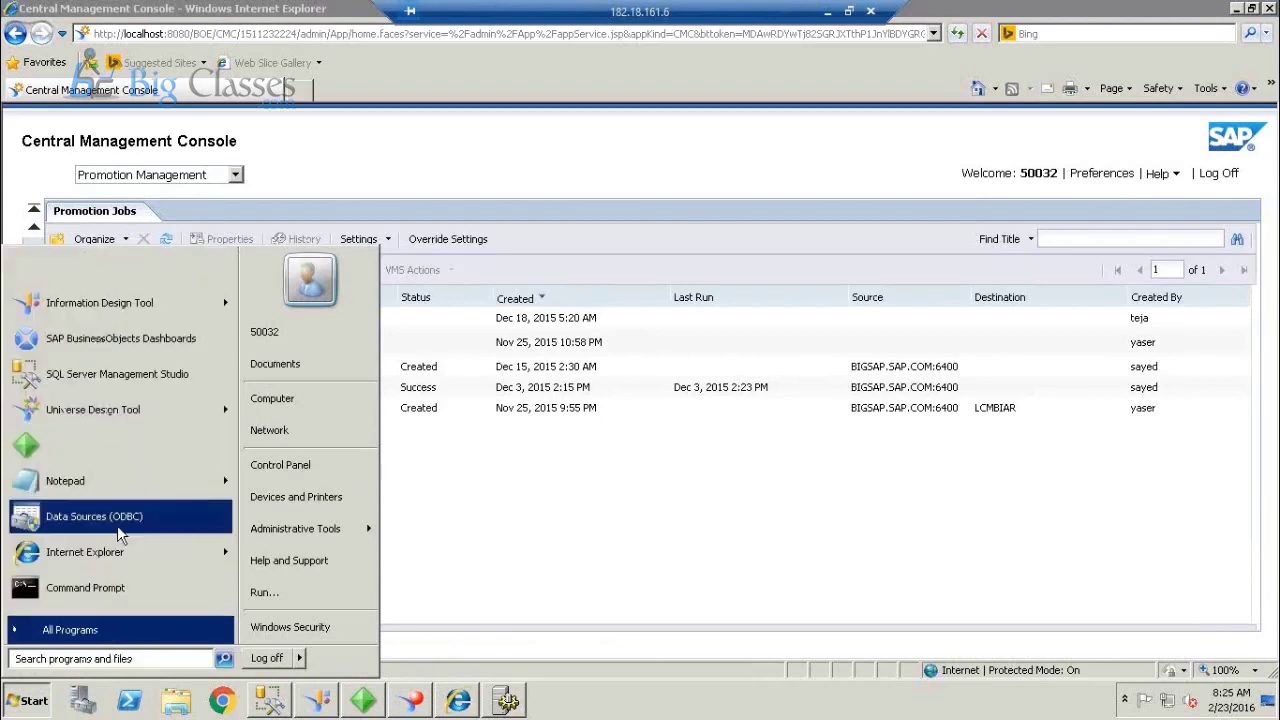
left_click(118, 528)
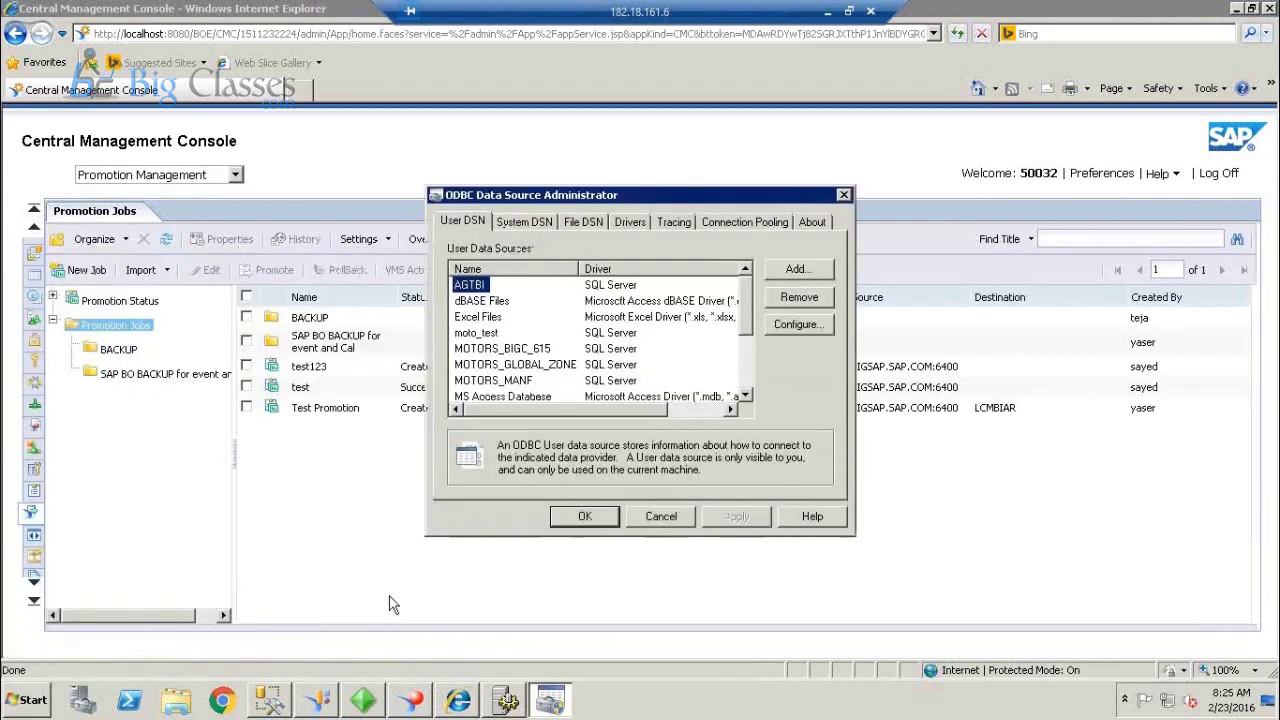
left_click(661, 518)
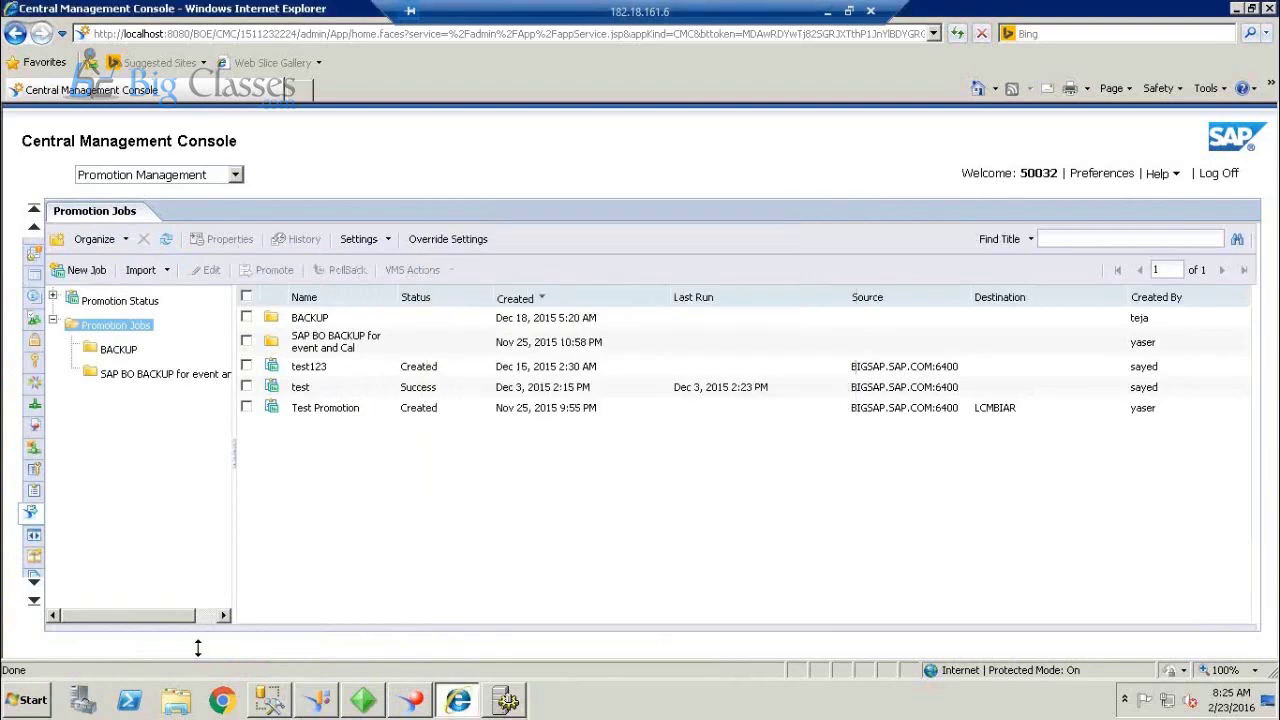
Launch the Upgrade Management Tool from the SAP BusinessObjects BI platform 4 program folder.
left_click(13, 710)
left_click(112, 627)
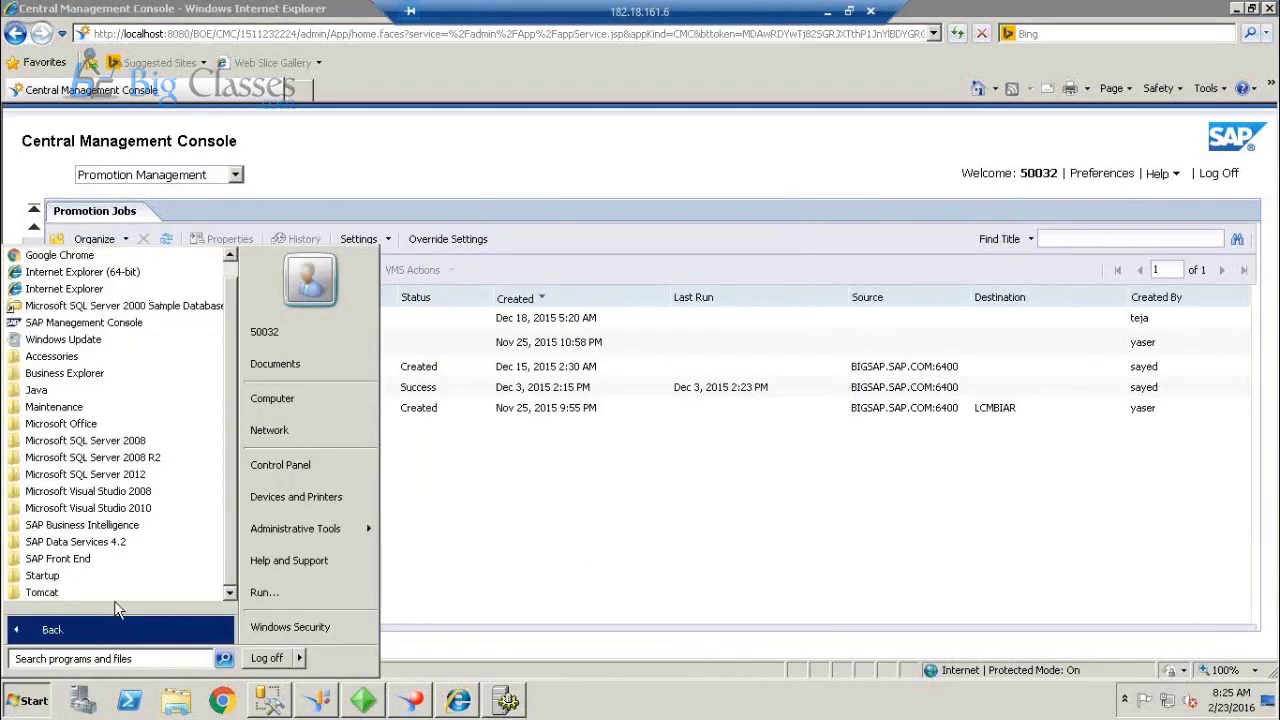
left_click(116, 526)
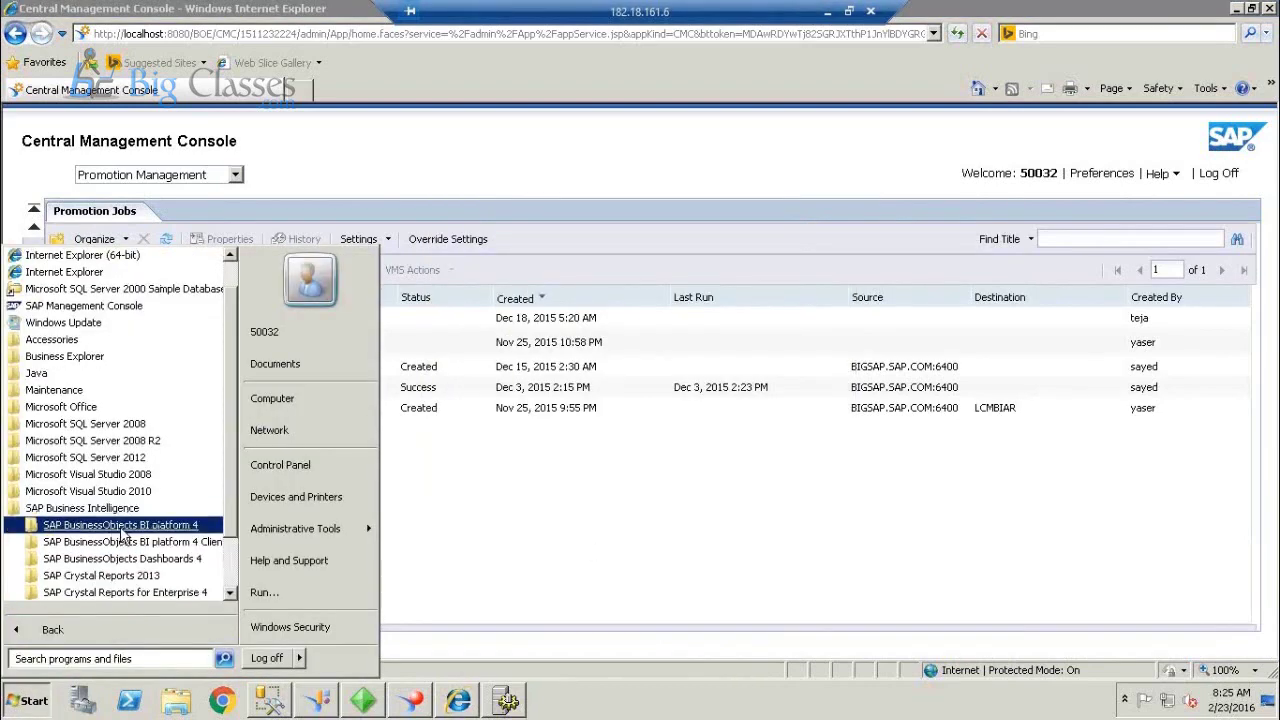
left_click(121, 529)
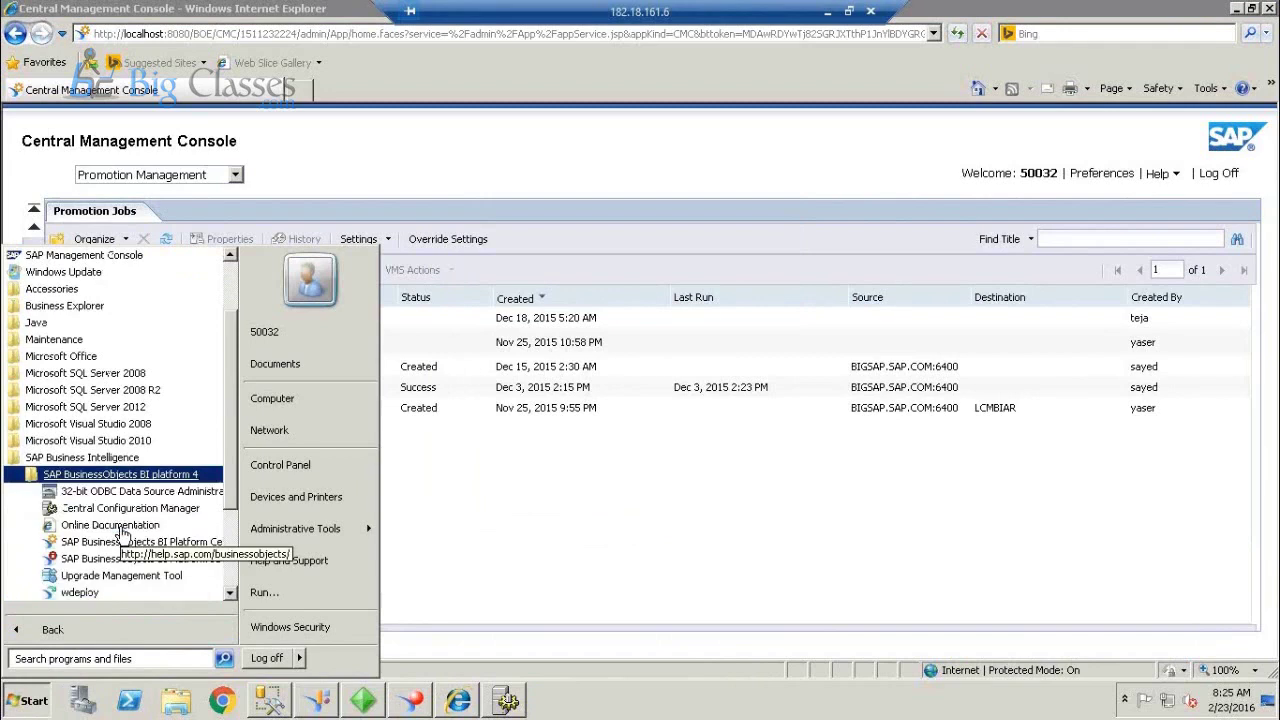
left_click(131, 578)
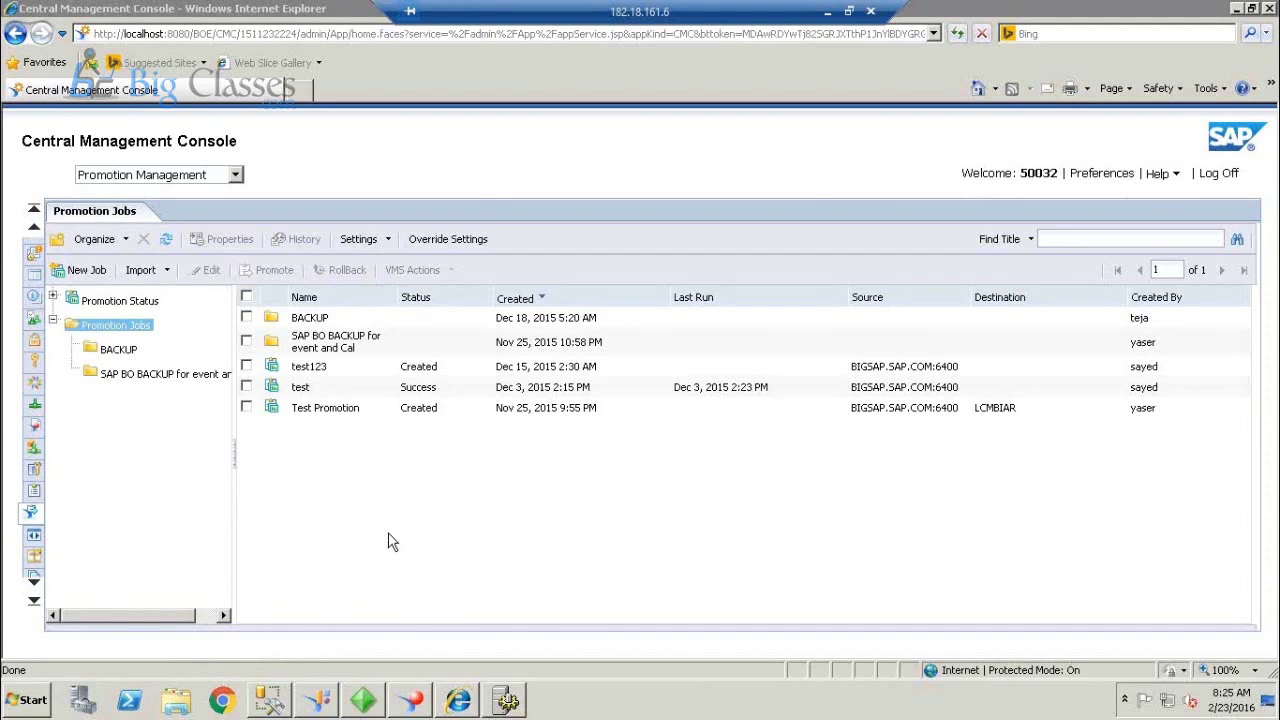
left_click(827, 12)
Highlight the incremental migration topic and the BOBI 4.1 Architecture heading in the outline.
left_click_drag(468, 278, 400, 258)
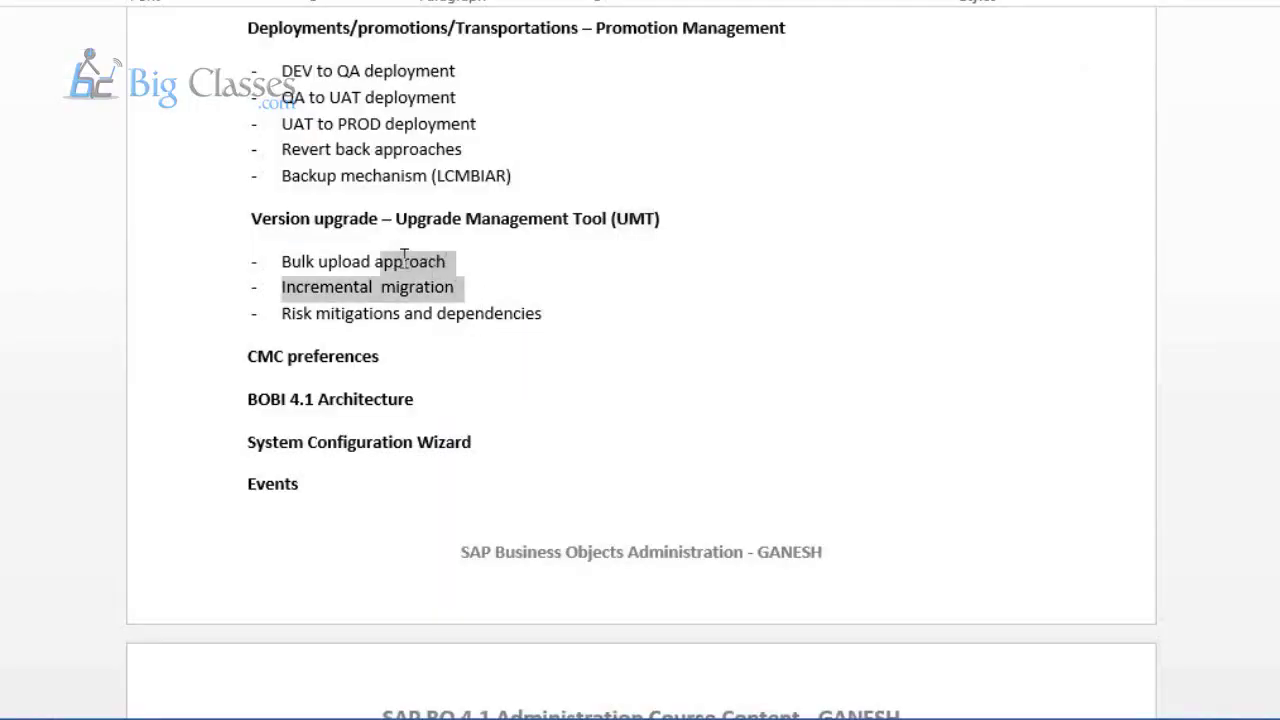
left_click(456, 287)
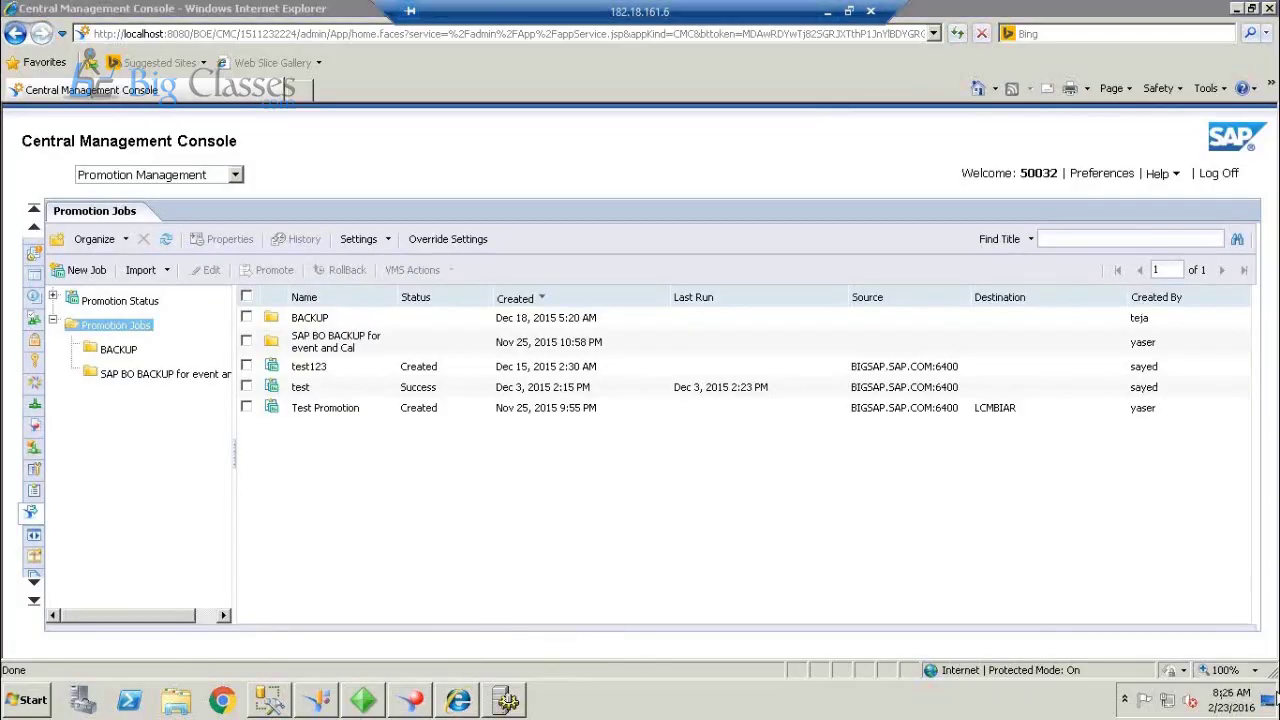
left_click(1273, 700)
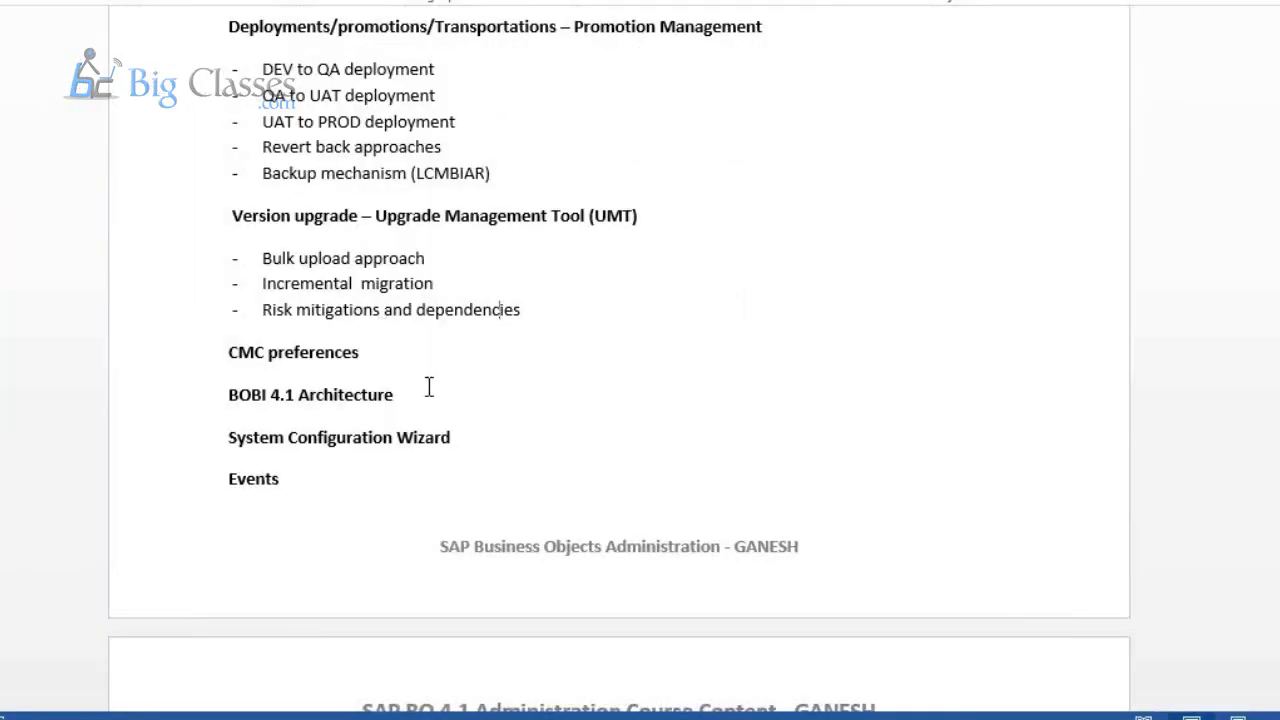
left_click_drag(434, 403, 220, 395)
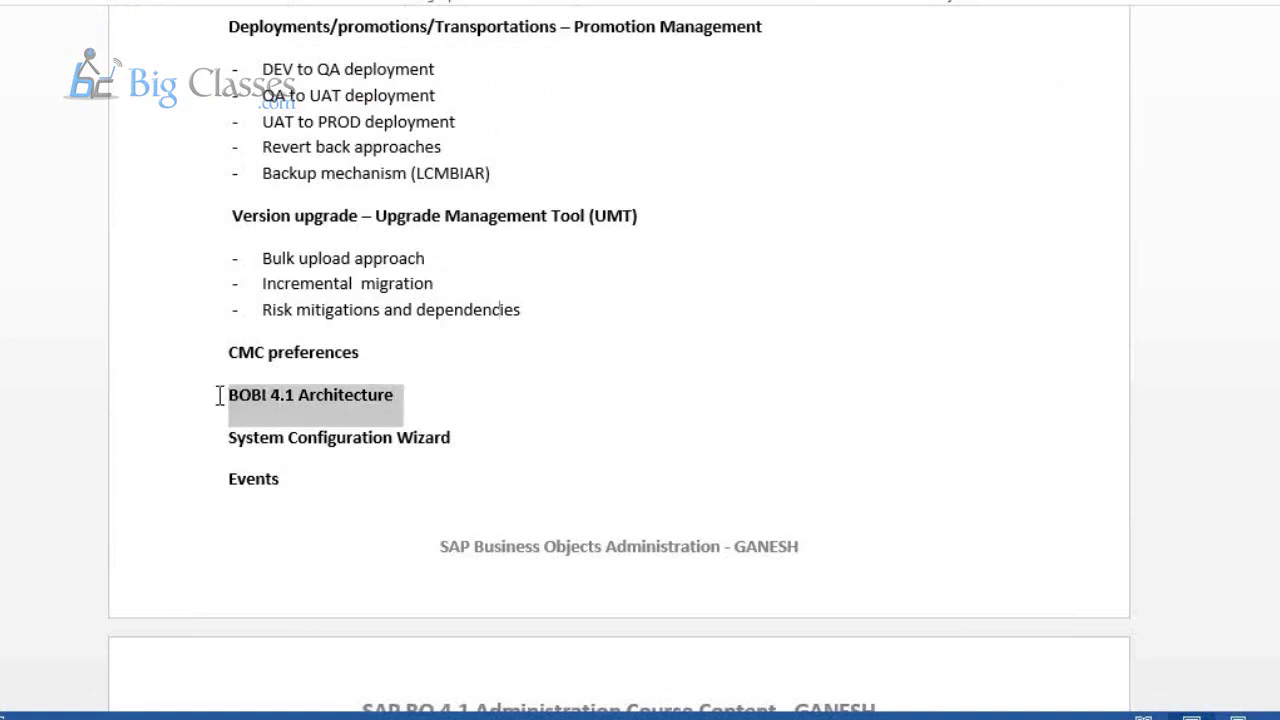
left_click(503, 455)
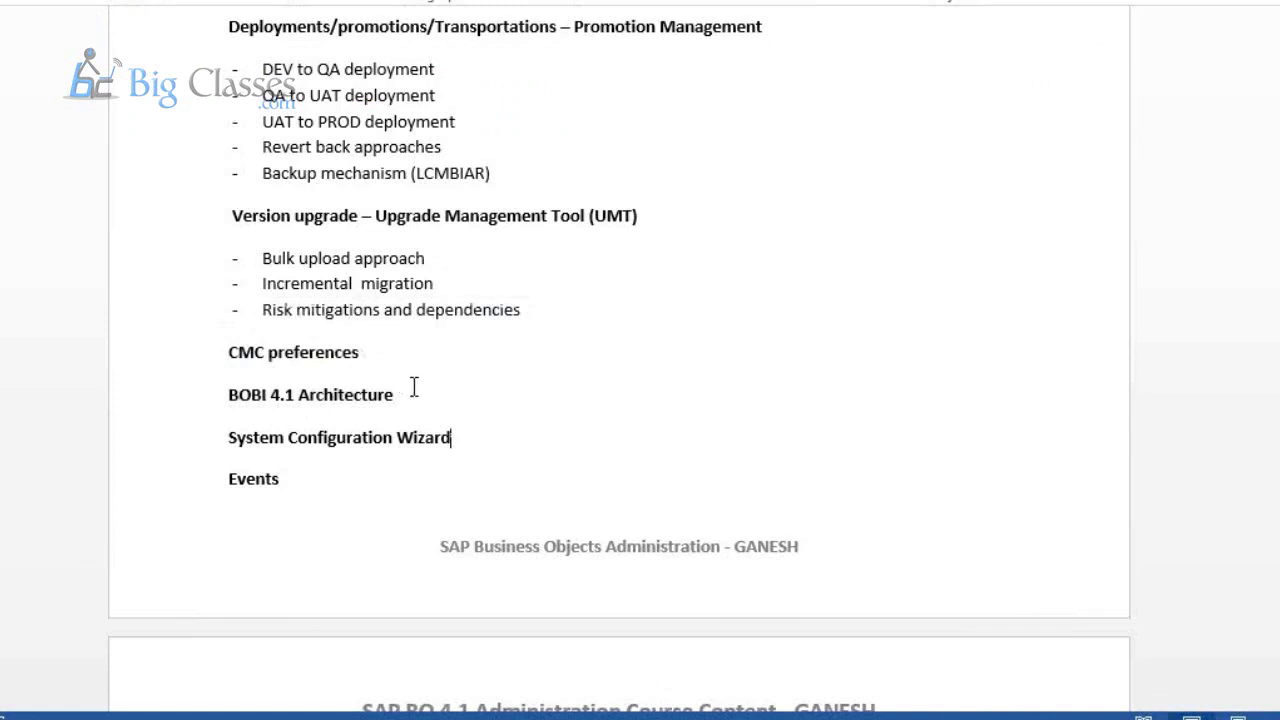
left_click_drag(414, 387, 229, 378)
left_click(220, 446)
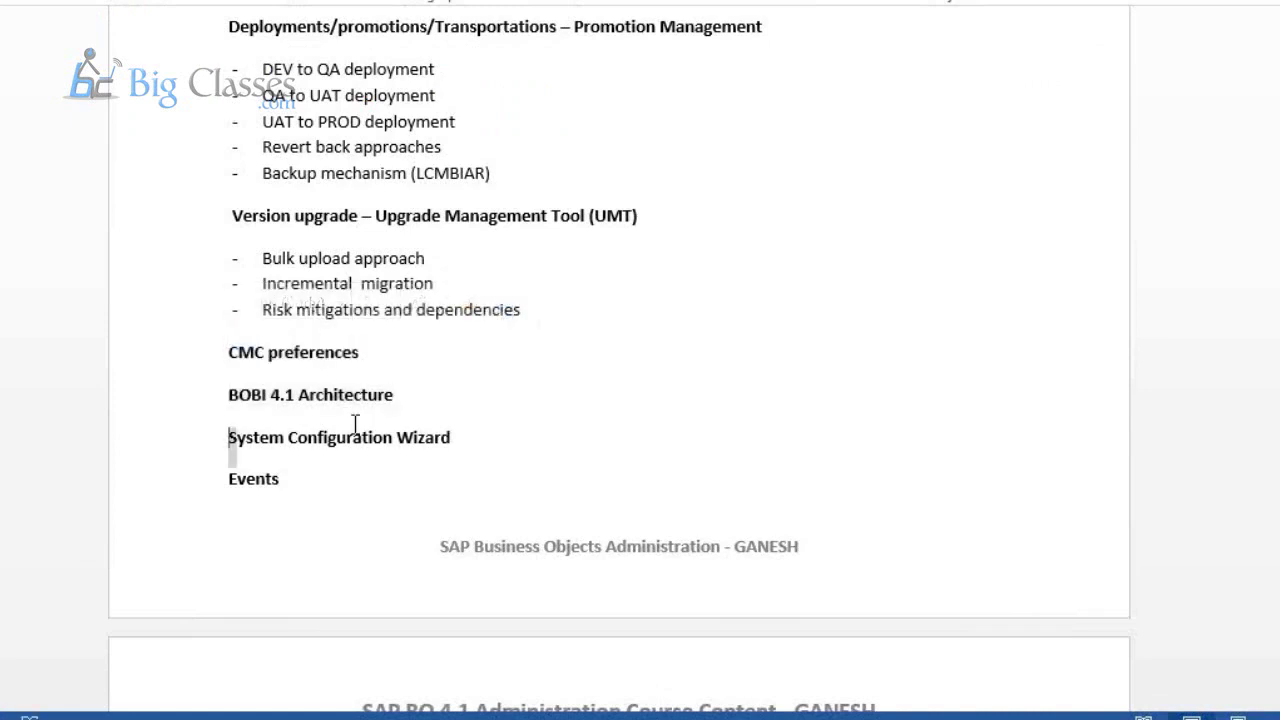
Select the System Configuration Wizard paragraph, then show the Upgrade Management Tool welcome page.
left_click(540, 400)
triple_click(537, 429)
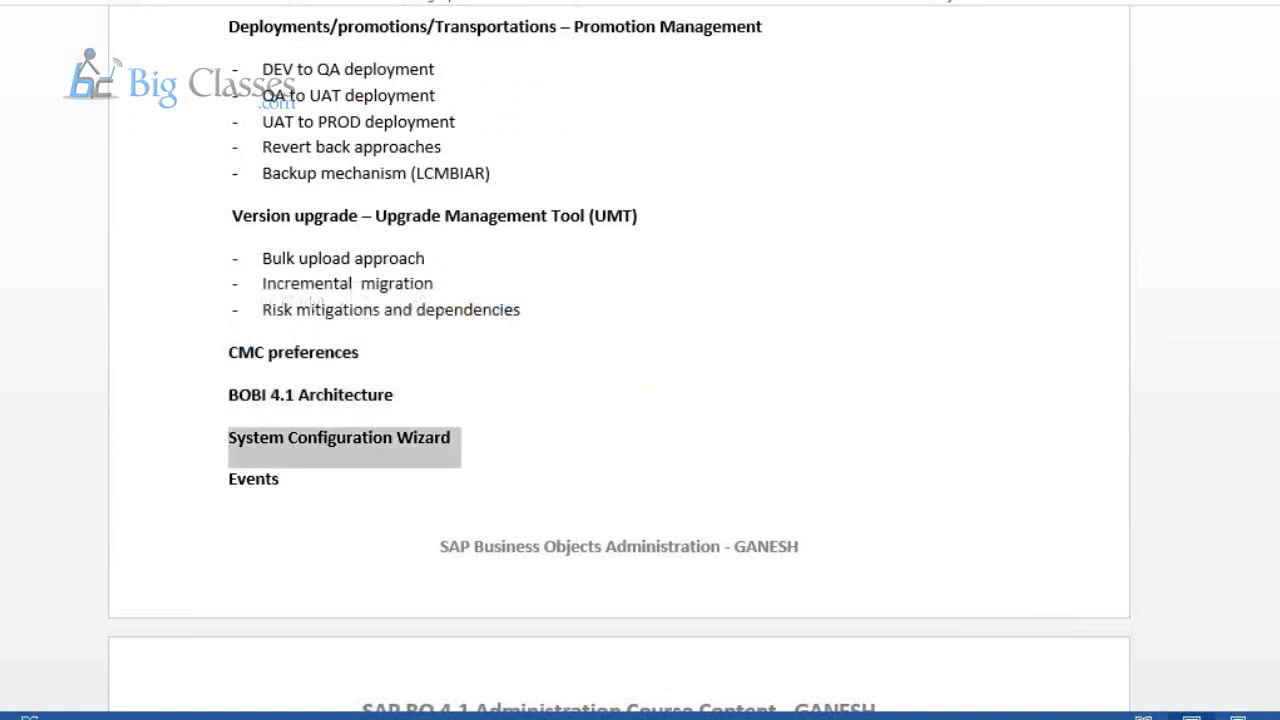
key("alt+Tab")
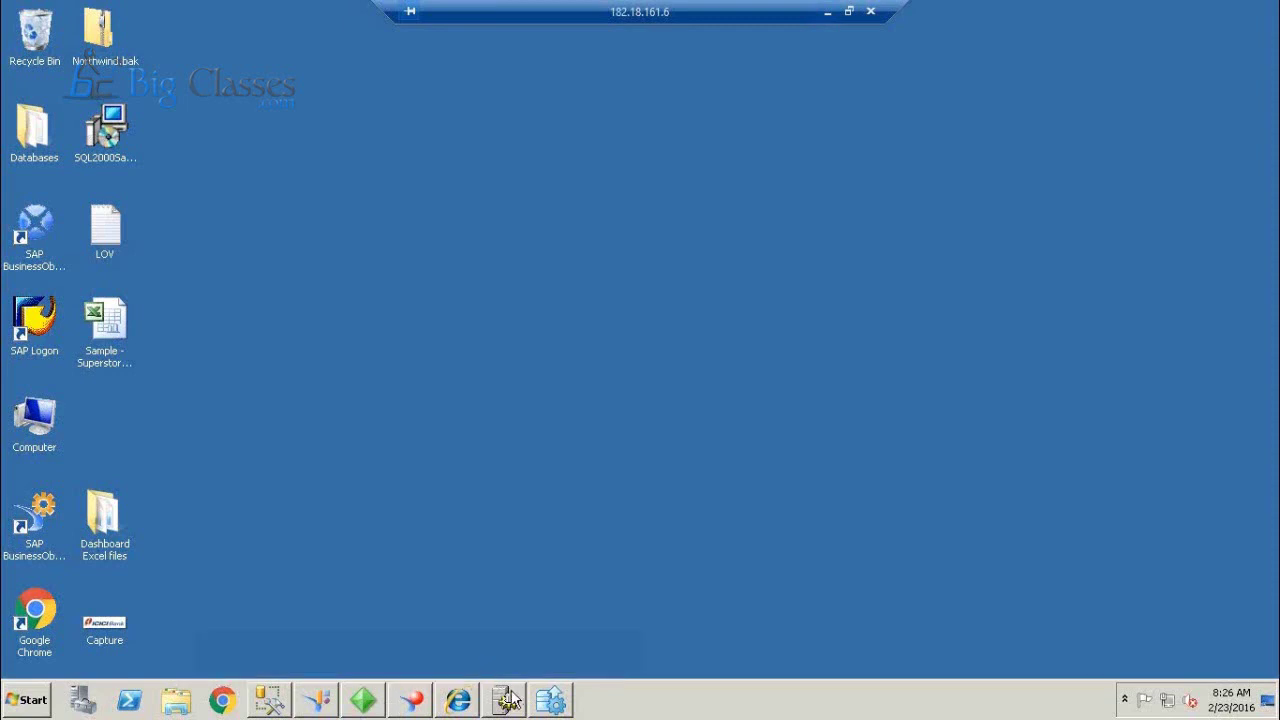
left_click(550, 700)
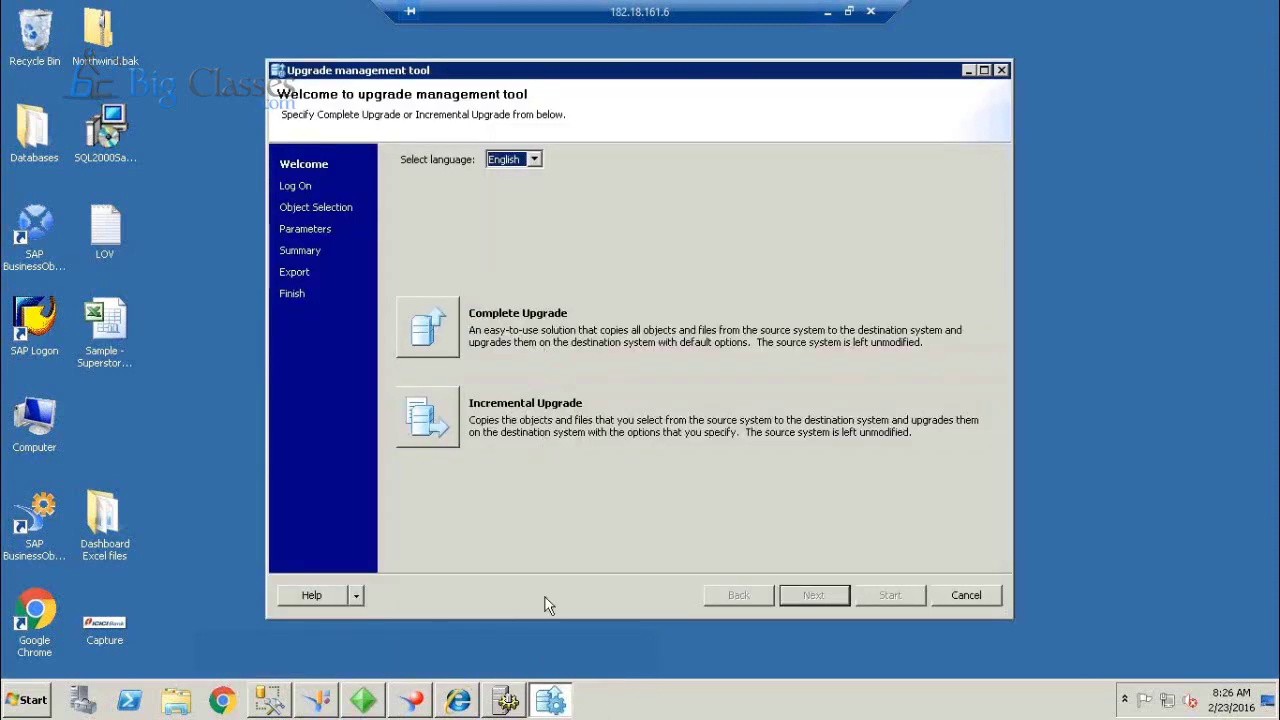
left_click(458, 700)
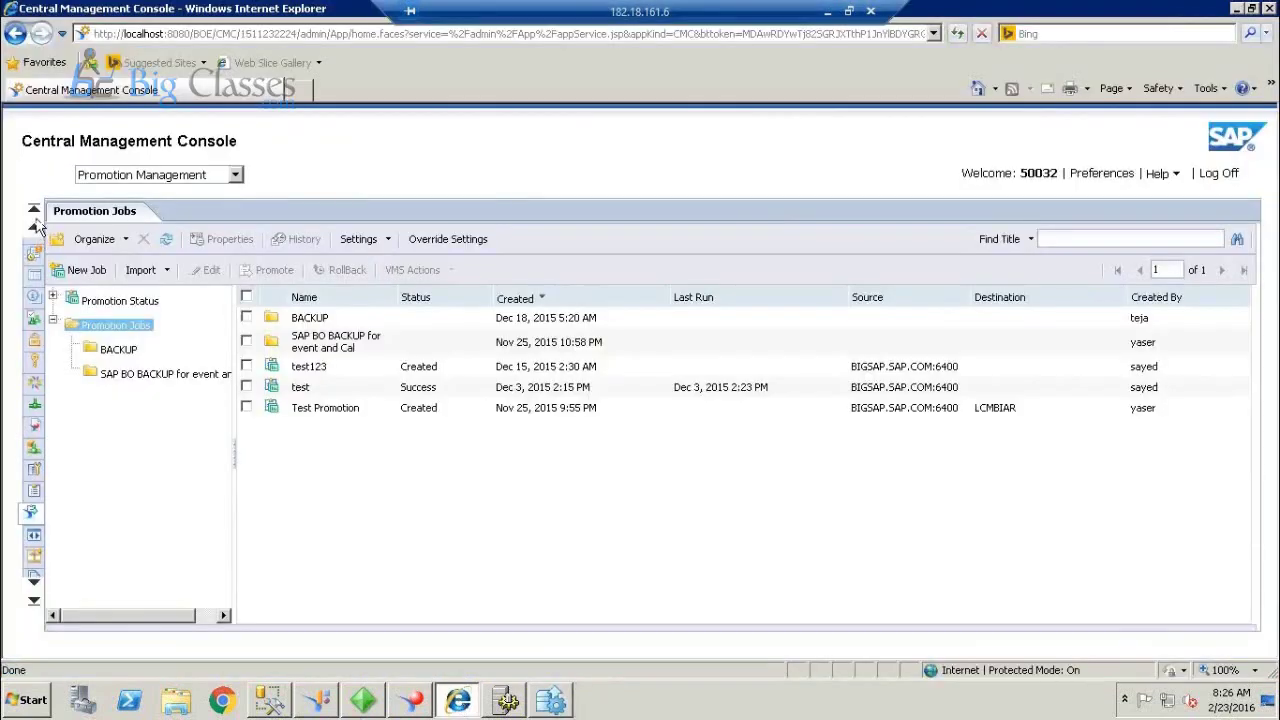
From the CMC home page, launch the System Configuration Wizard under Manage.
left_click(32, 250)
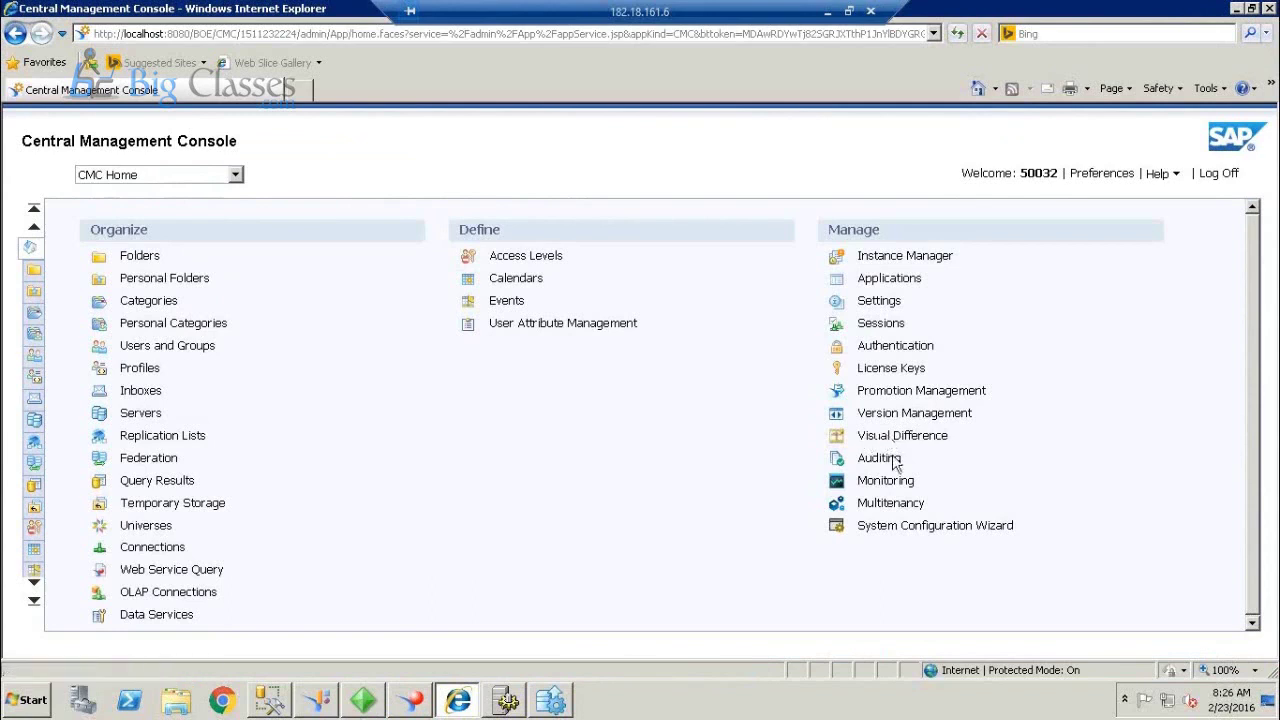
left_click(920, 527)
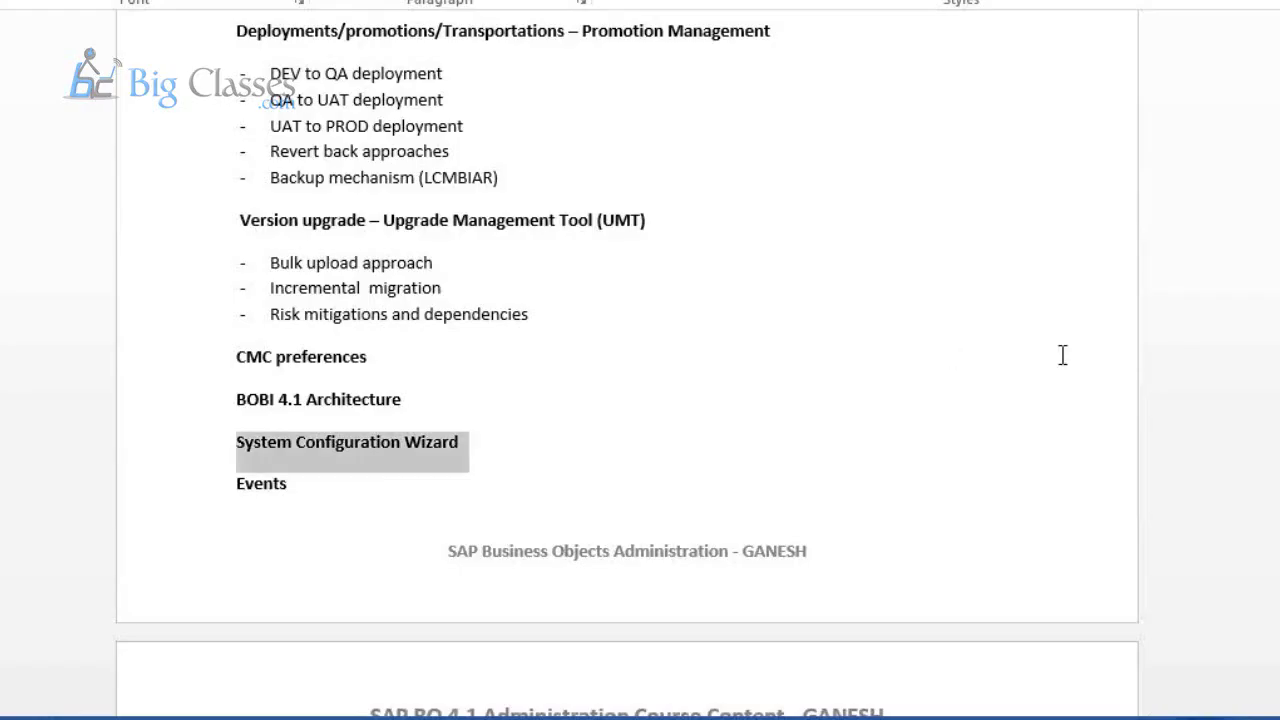
Scroll to the next page and highlight the Scheduled Events and File based events items.
scroll(627, 370, "down", 6)
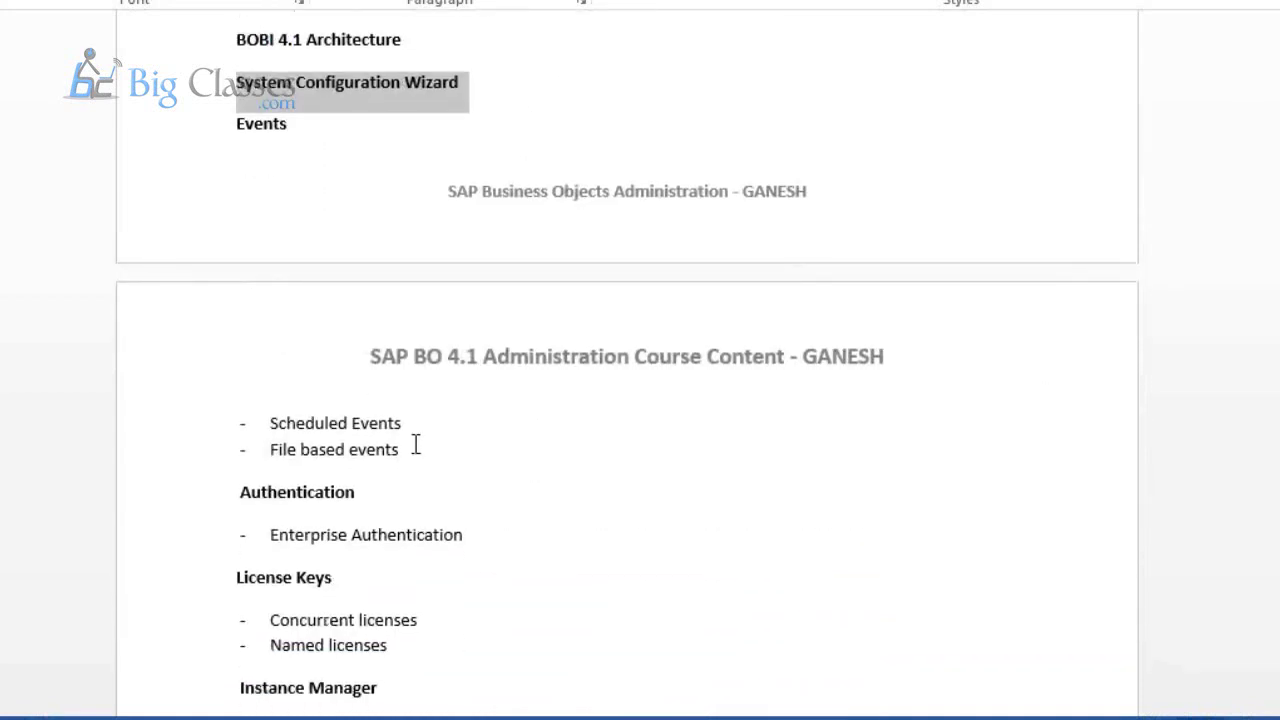
left_click_drag(412, 449, 293, 430)
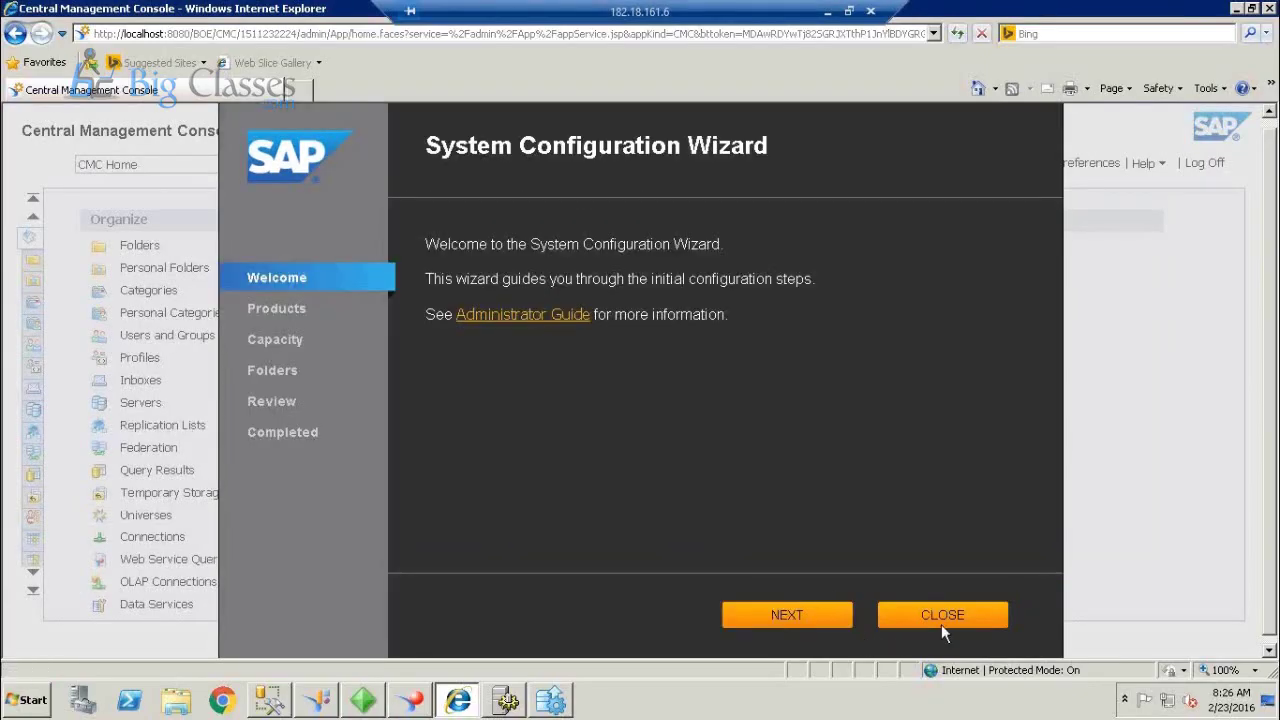
Close the wizard, open Events > System Events, and select the BIGC_FILE and BIGCLASSES events.
left_click(941, 621)
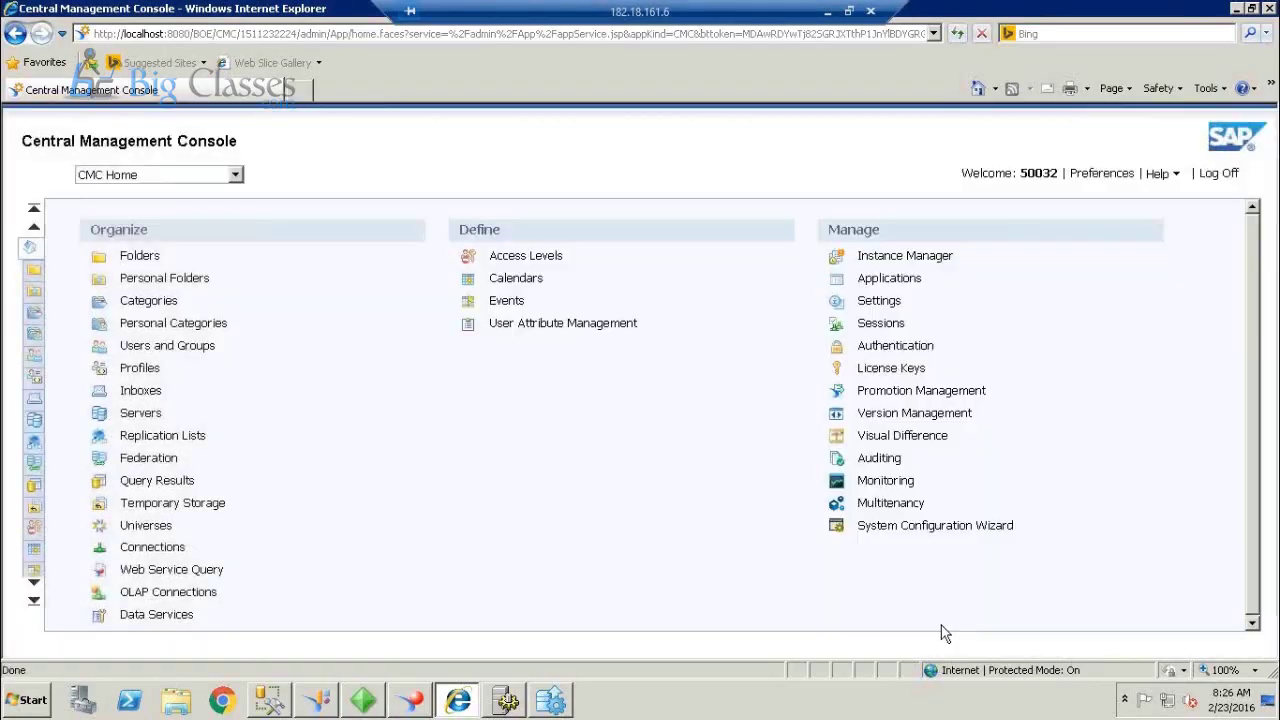
left_click(510, 309)
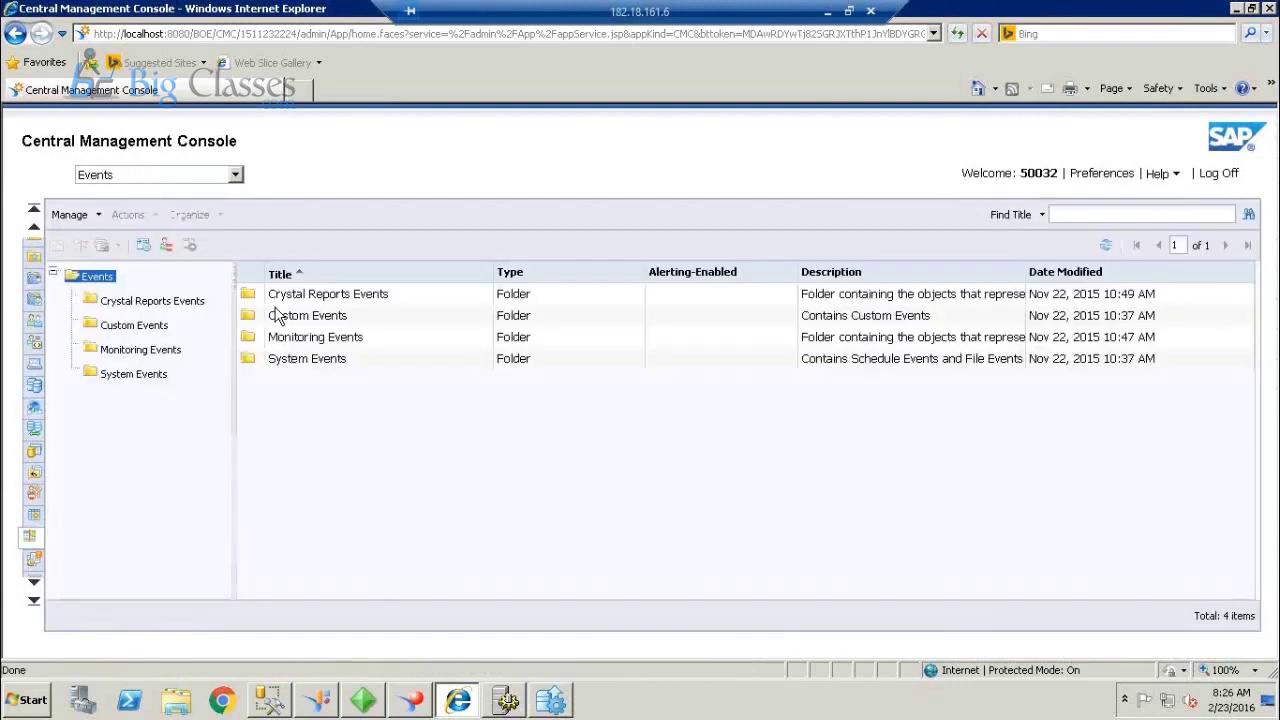
left_click(145, 382)
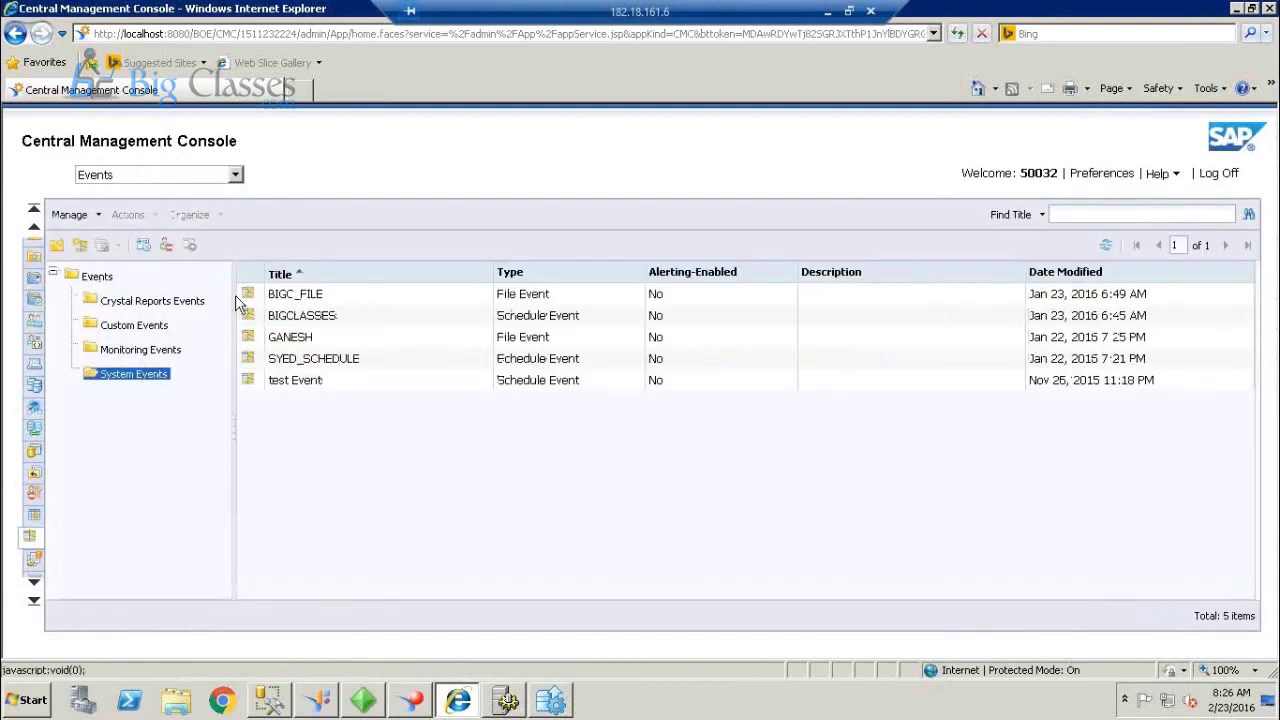
left_click(527, 296)
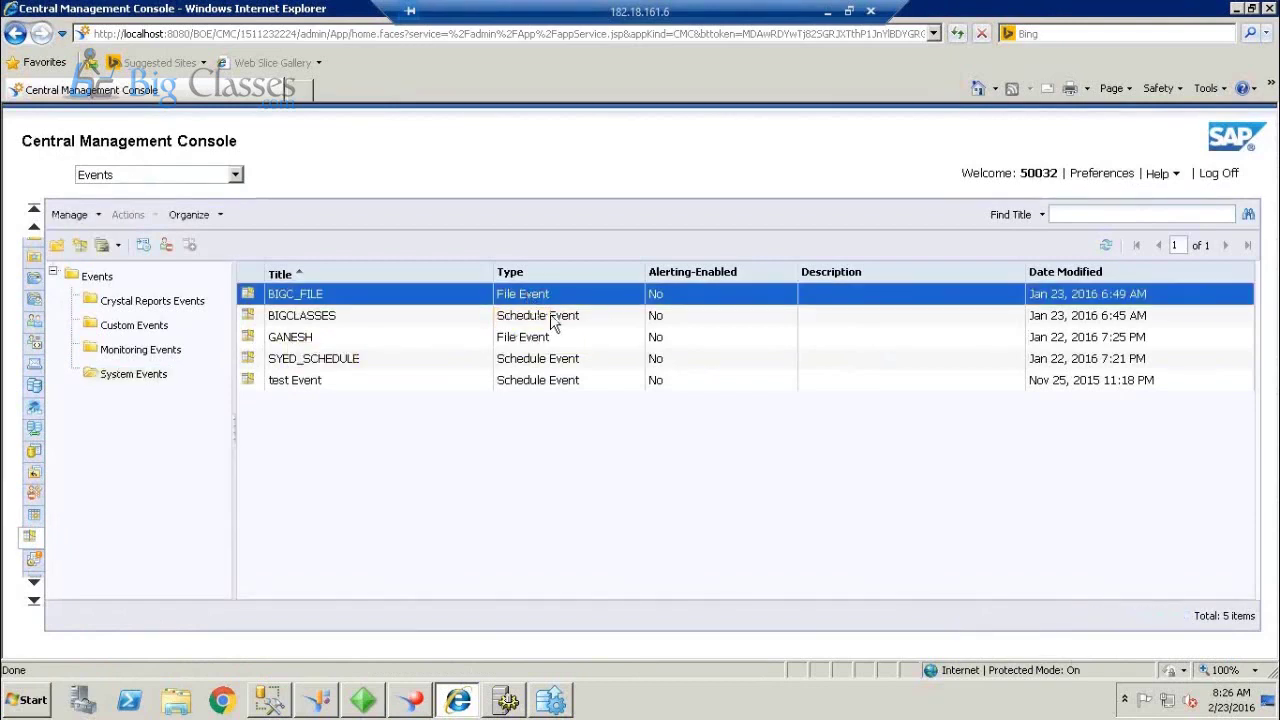
left_click(550, 320)
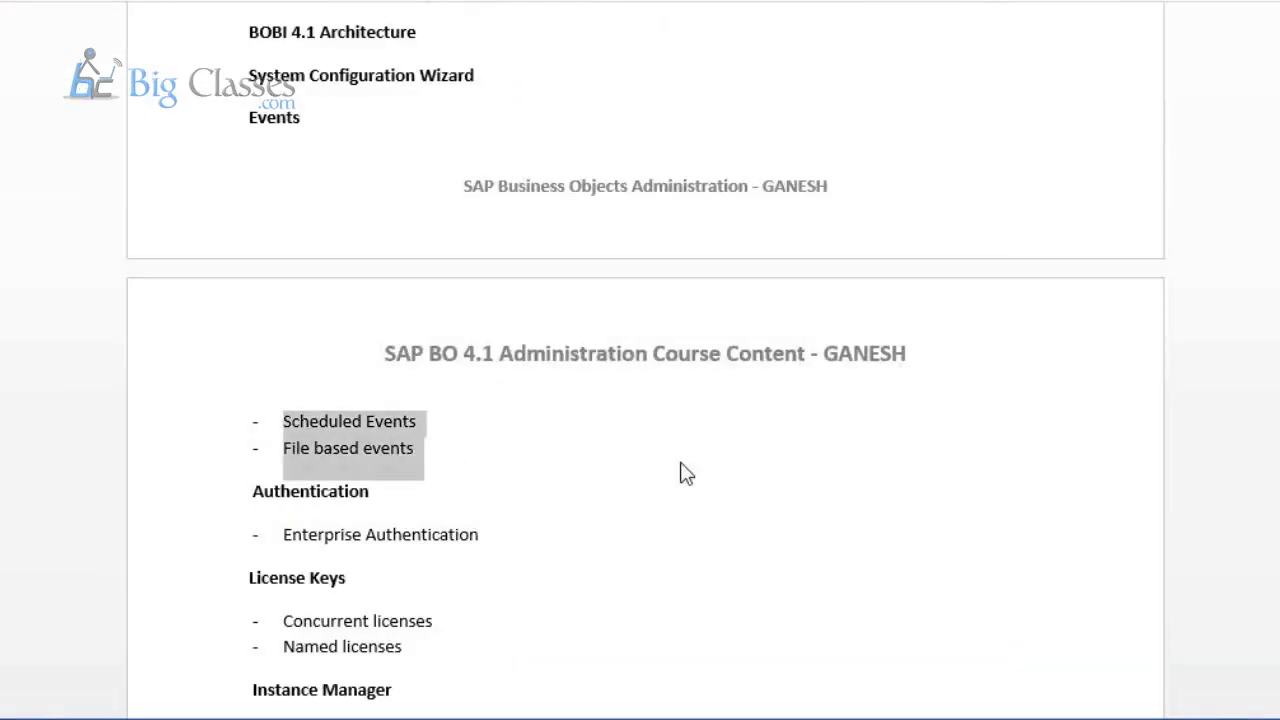
Highlight the Authentication and Enterprise Authentication outline lines, then switch back to the remote CMC.
left_click(682, 464)
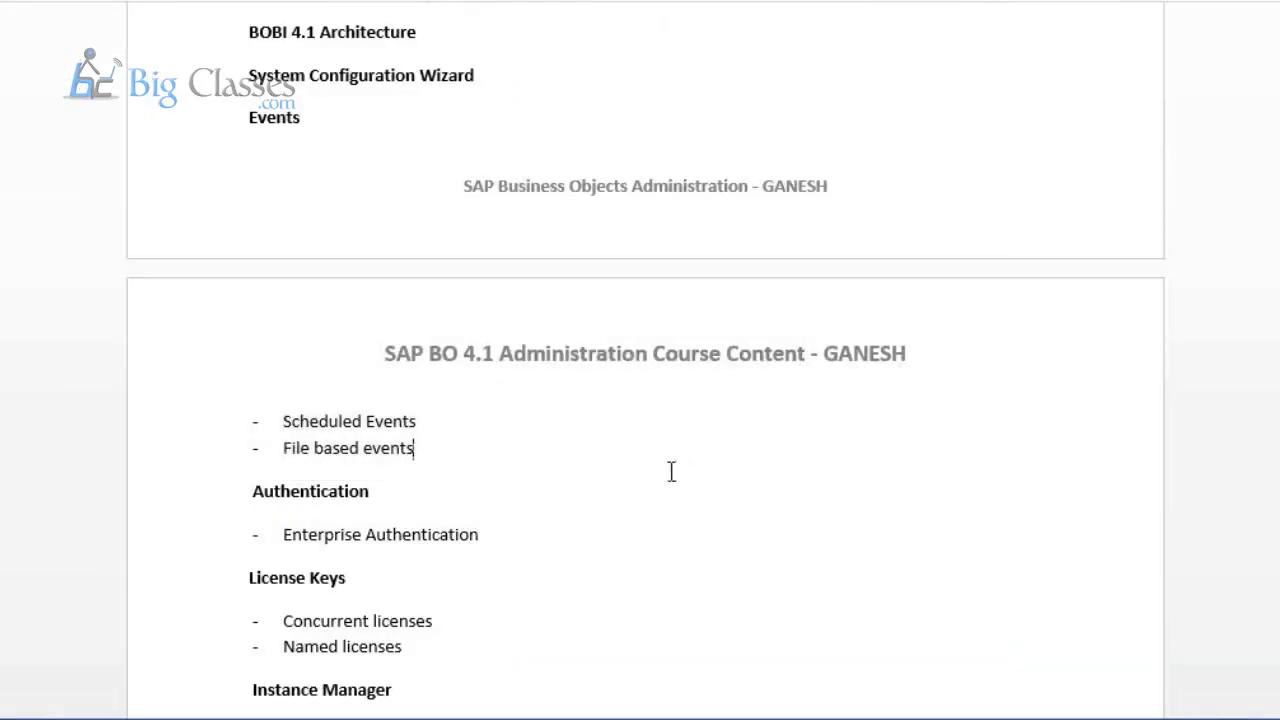
left_click_drag(481, 541, 310, 502)
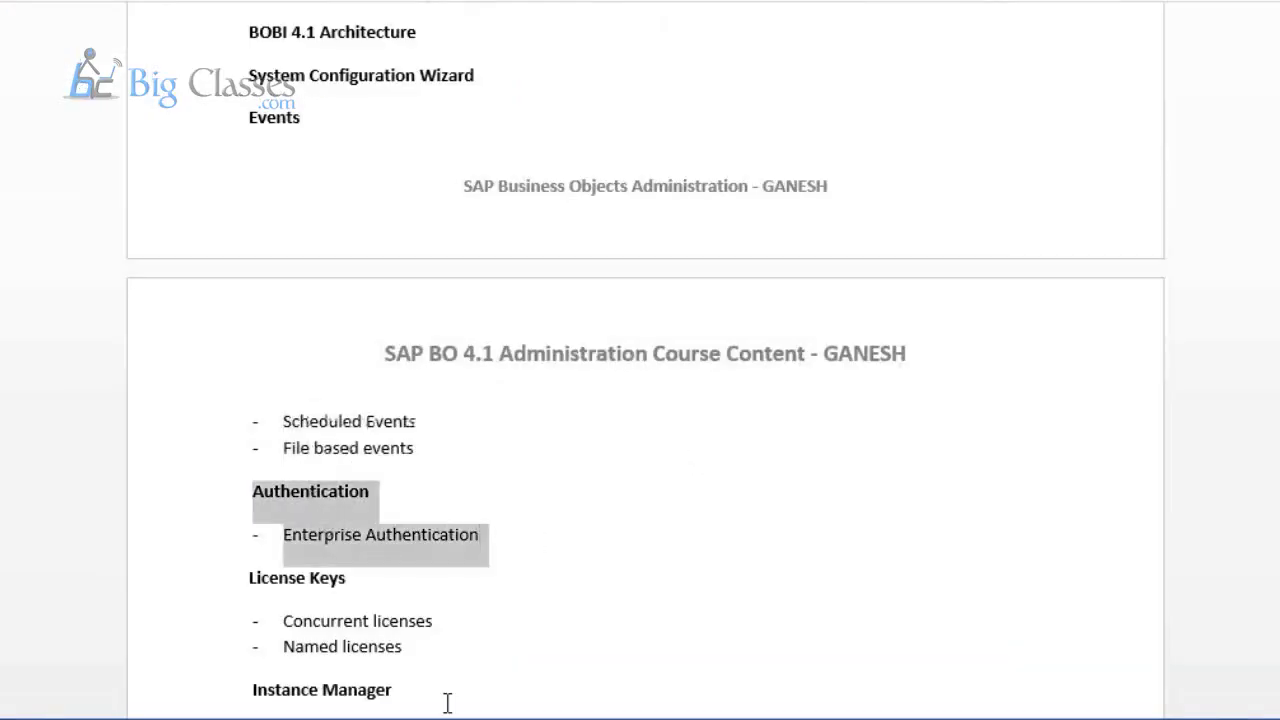
left_click(400, 705)
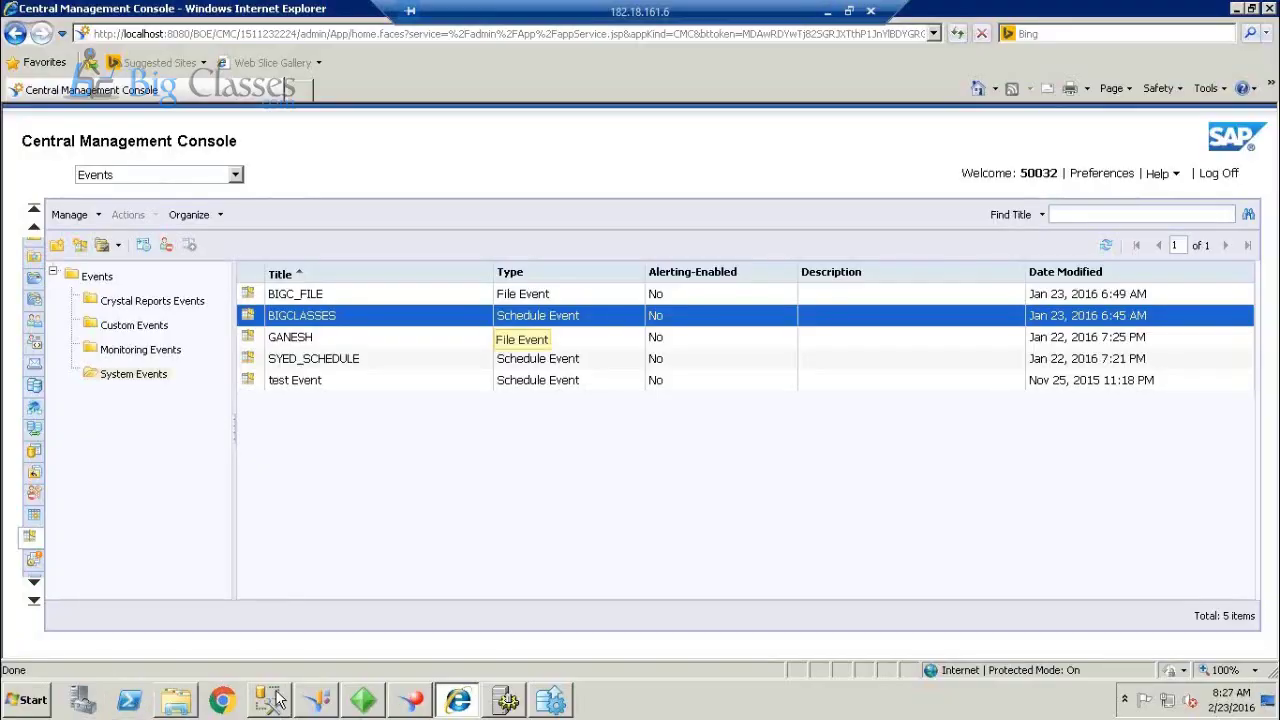
Launch Universe Design Tool and review its Enterprise, LDAP, SAP and Windows AD logon options, keeping Enterprise.
left_click(12, 703)
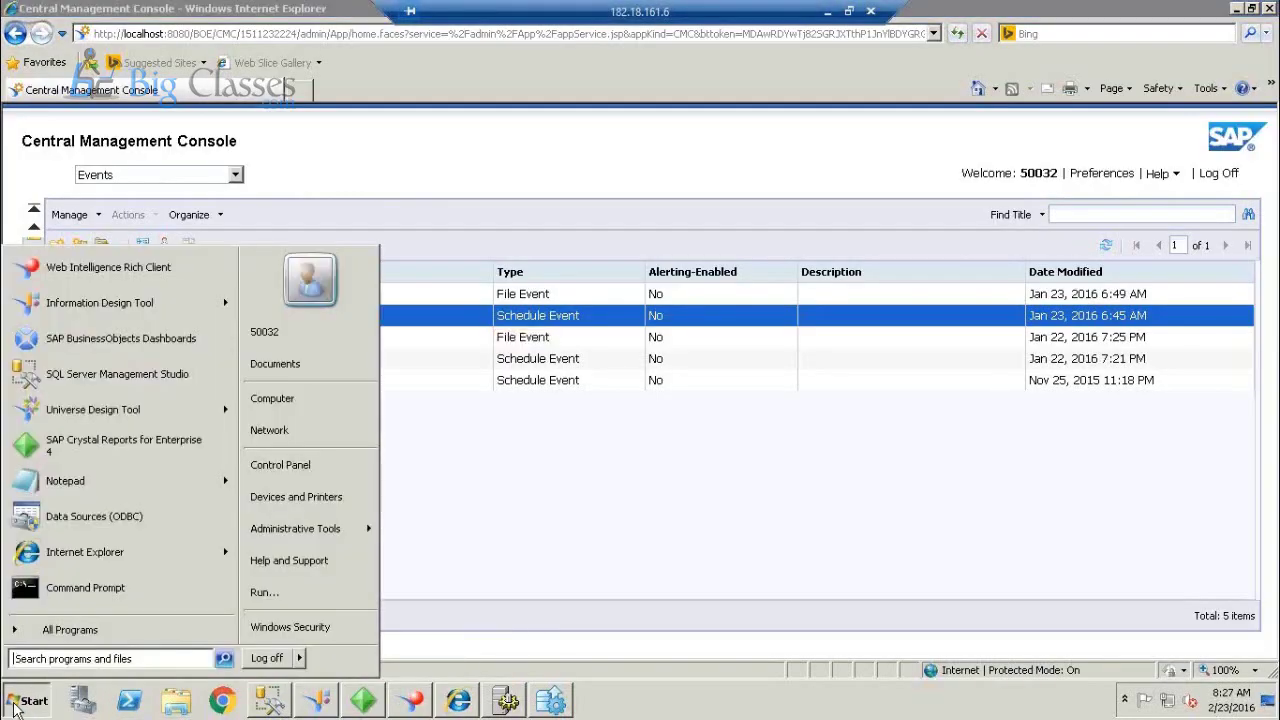
left_click(148, 409)
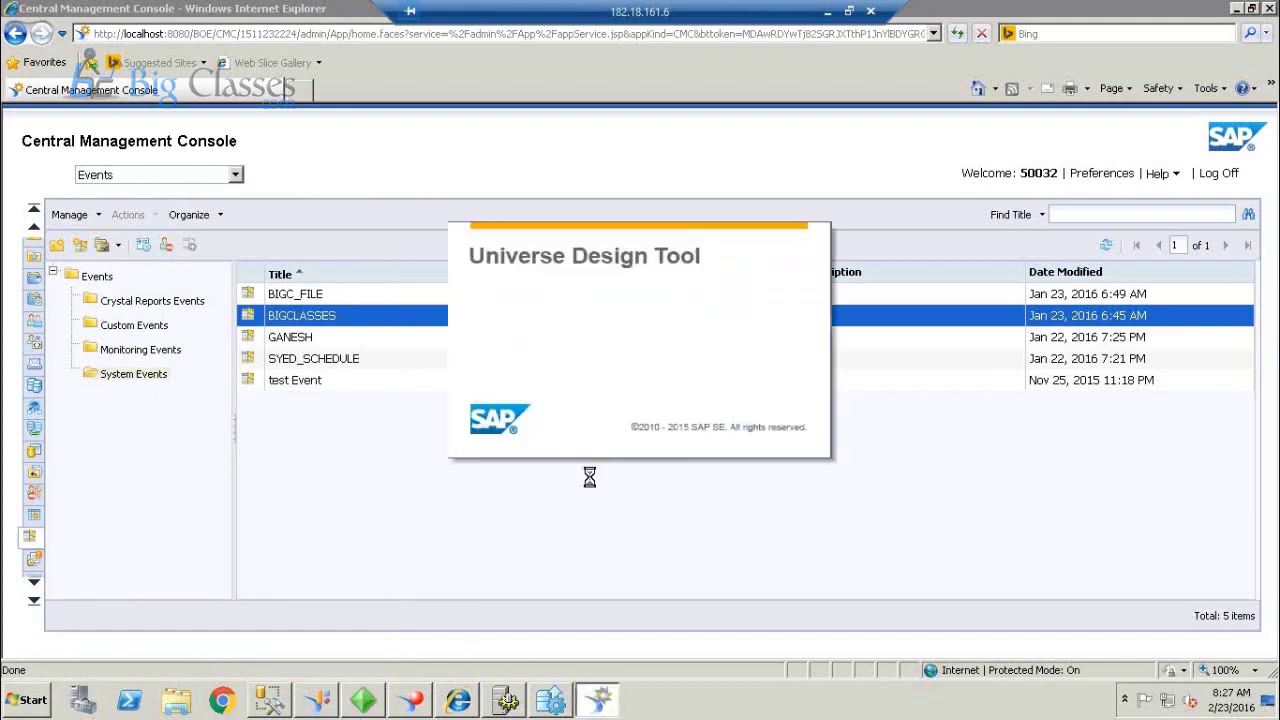
left_click(605, 414)
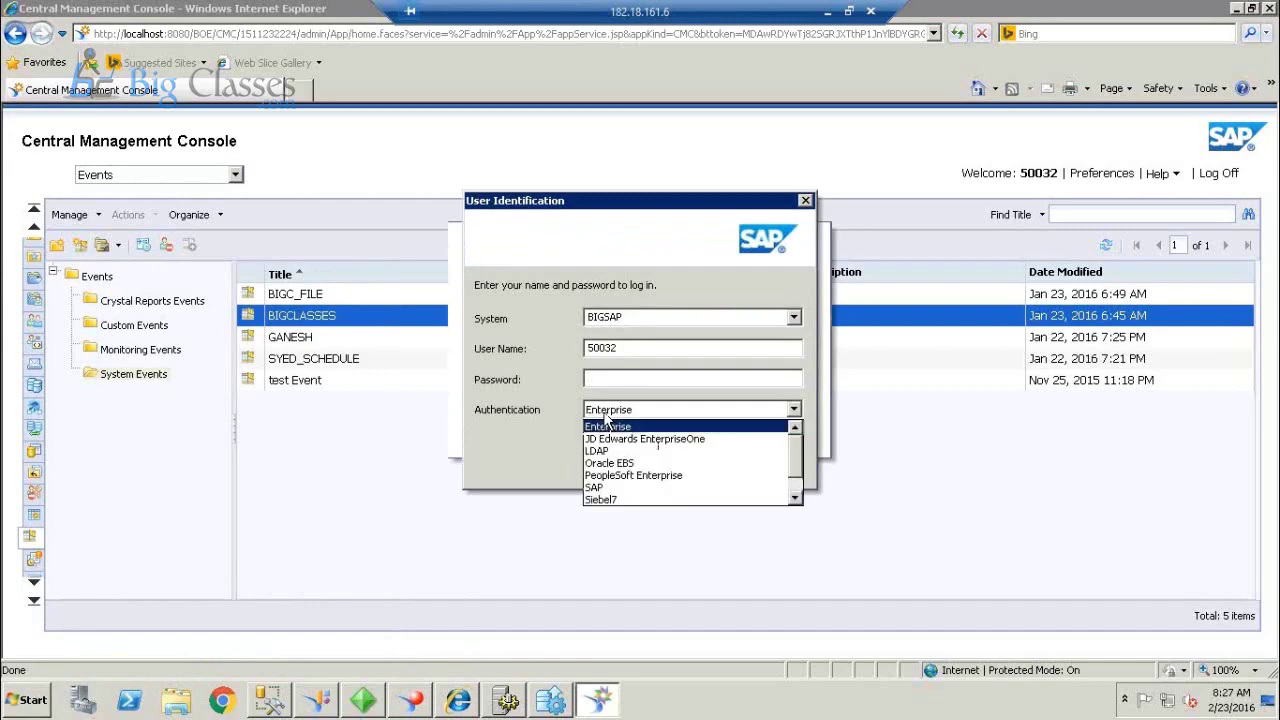
left_click_drag(797, 487, 797, 449)
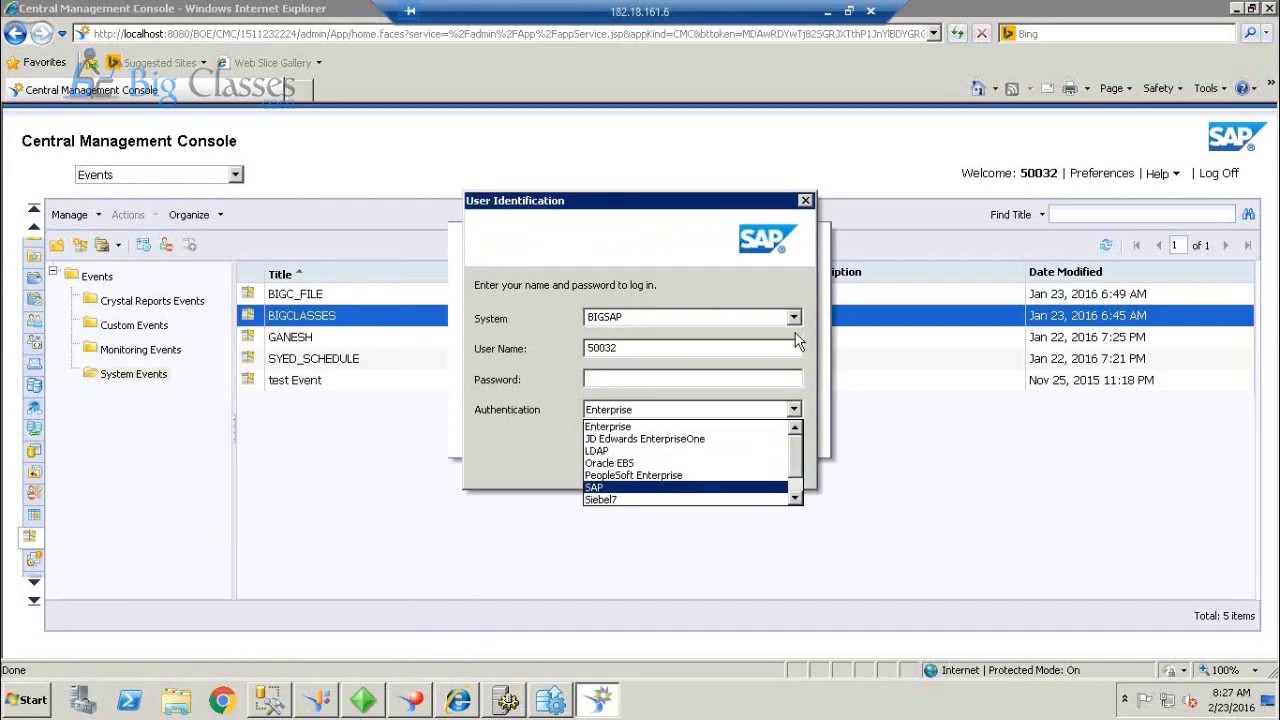
left_click(812, 208)
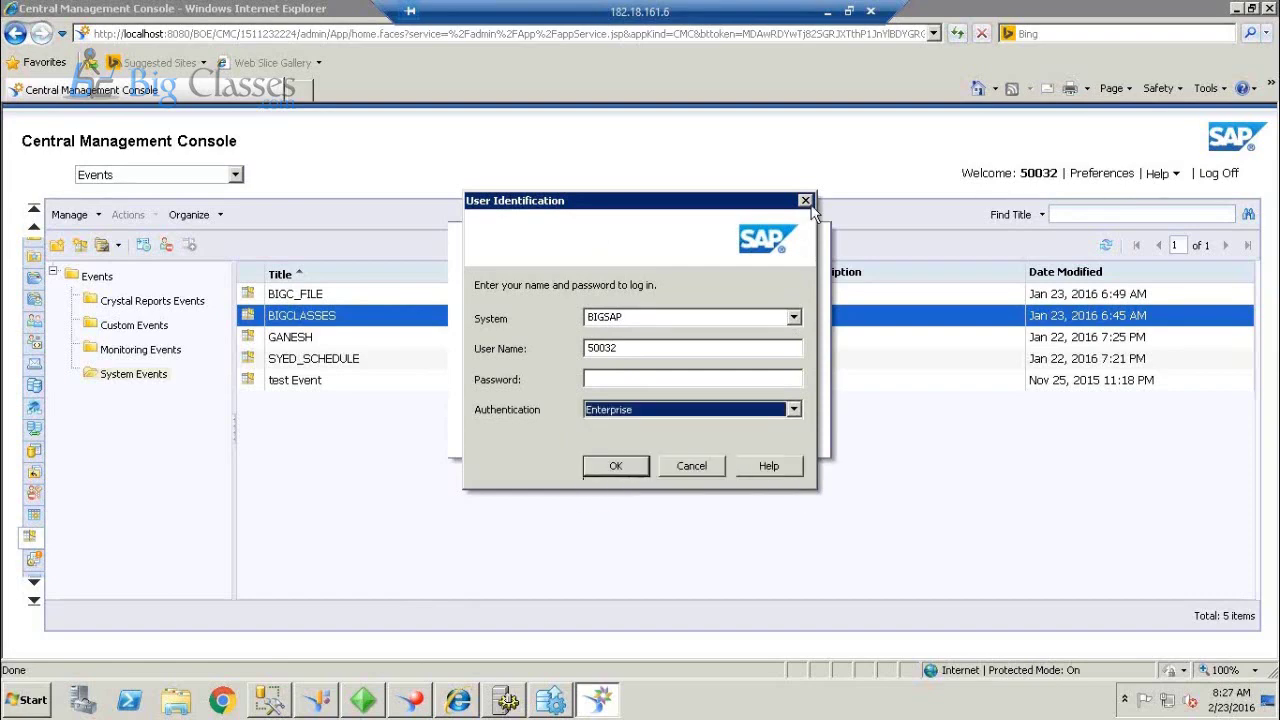
left_click(827, 11)
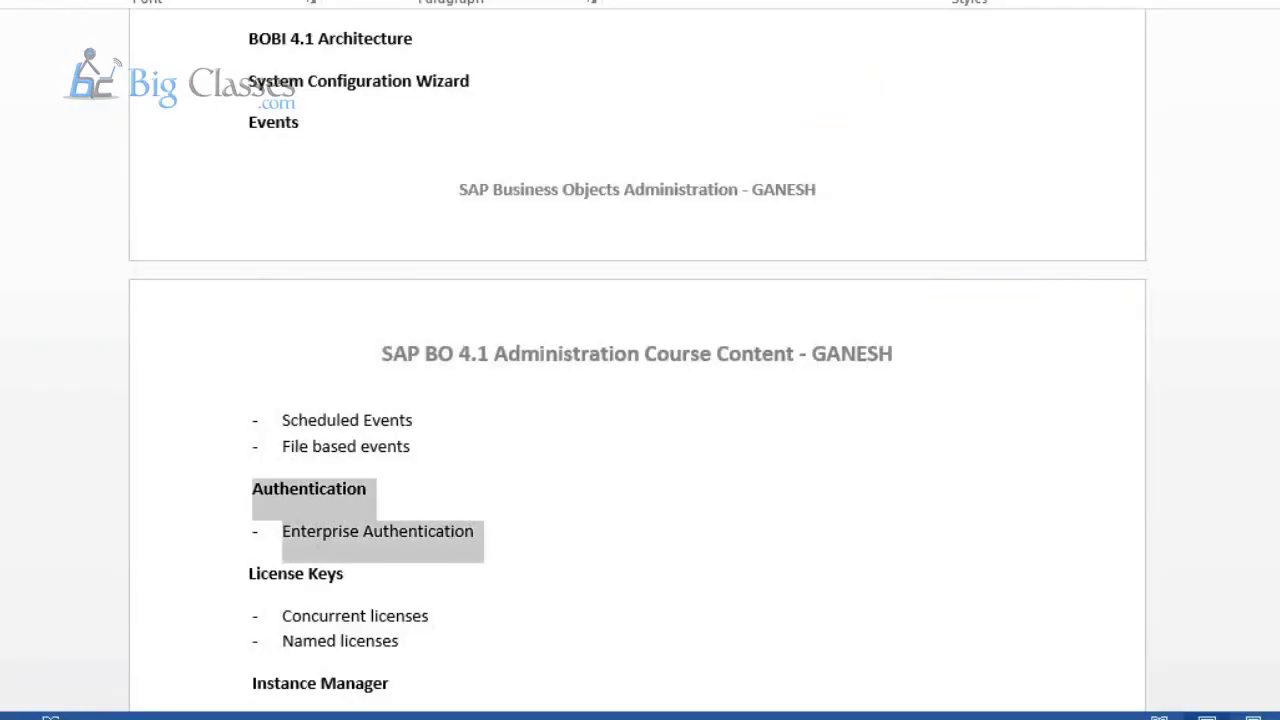
Highlight the Concurrent licenses and Named licenses bullets under License Keys in the outline.
left_click(880, 486)
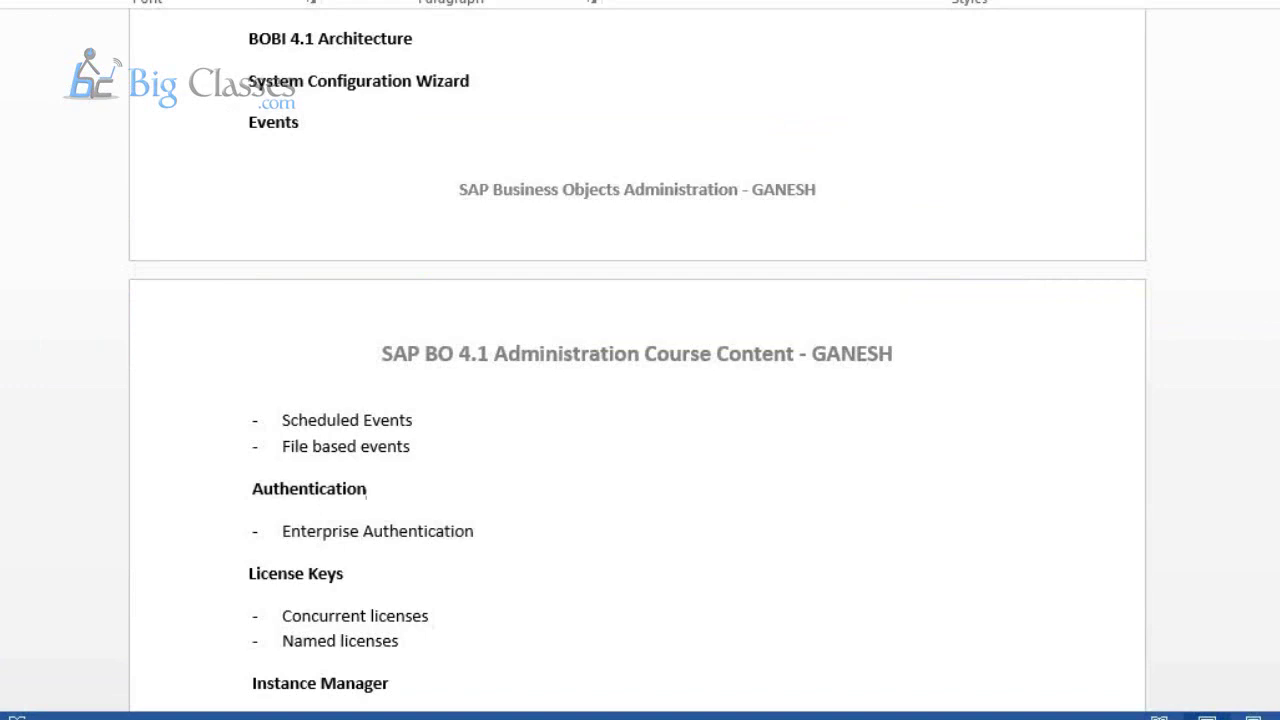
scroll(937, 336, "down", 8)
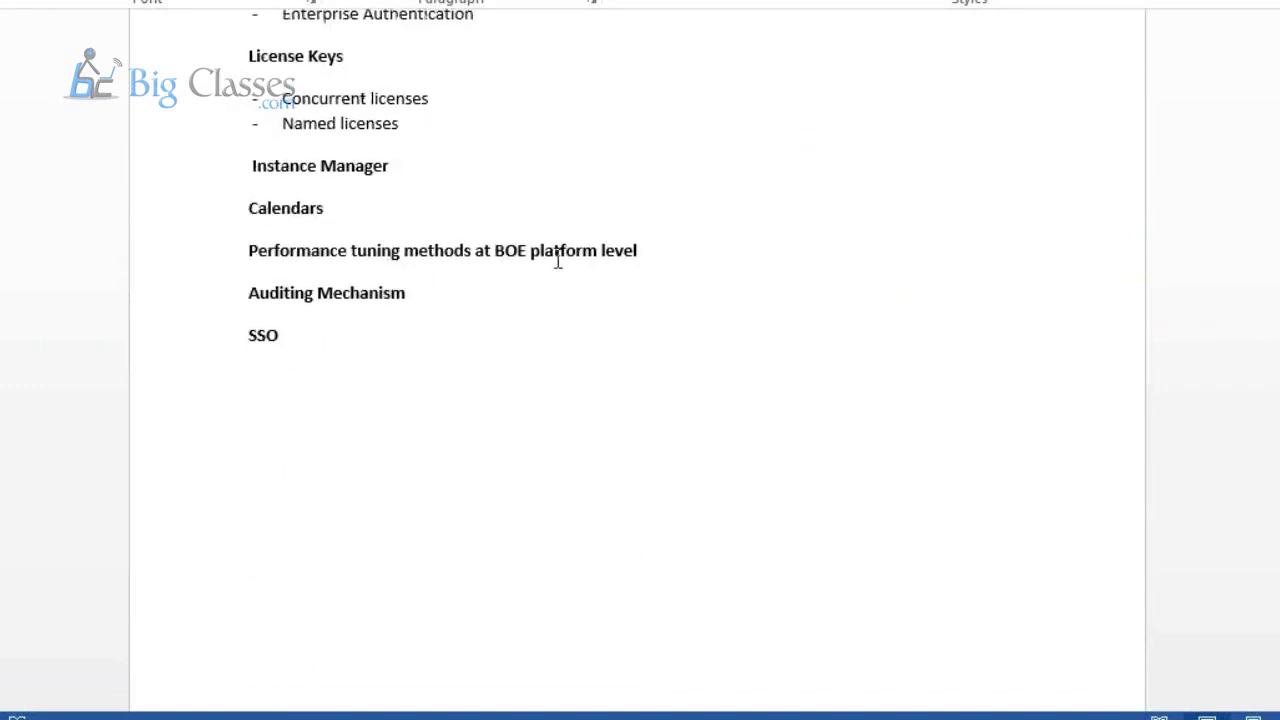
left_click_drag(409, 134, 249, 108)
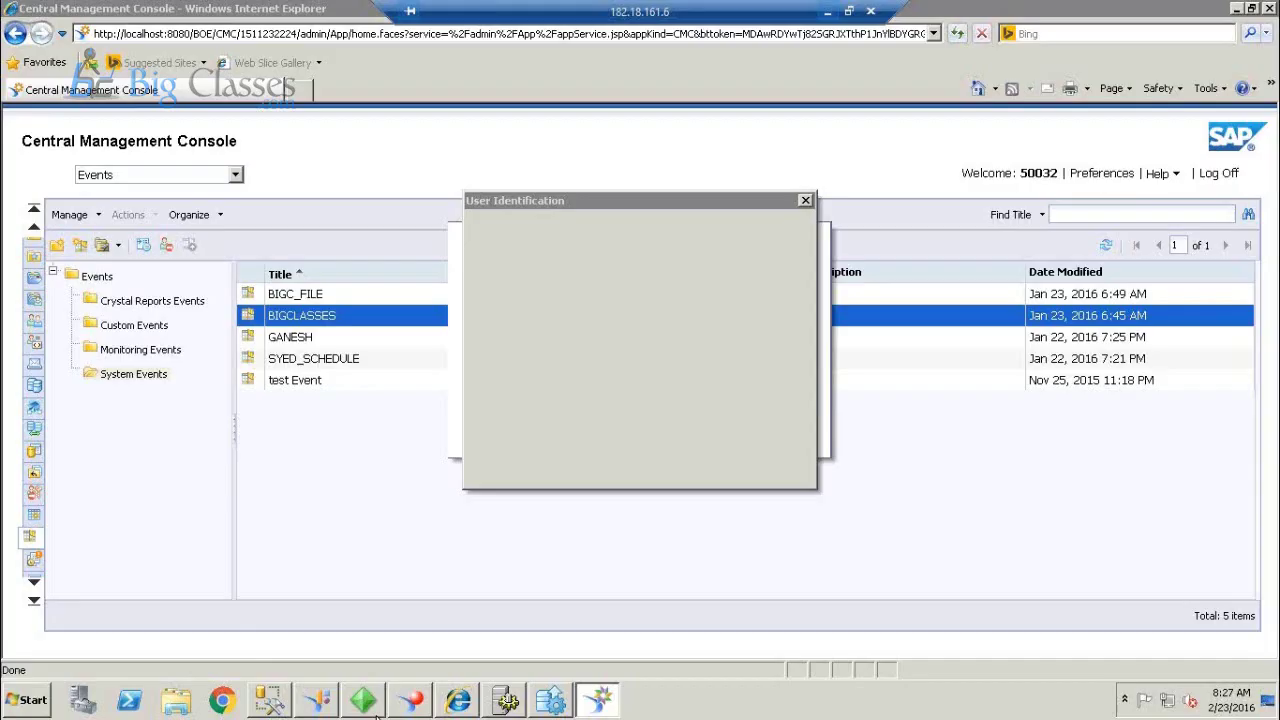
mouse_move(377, 713)
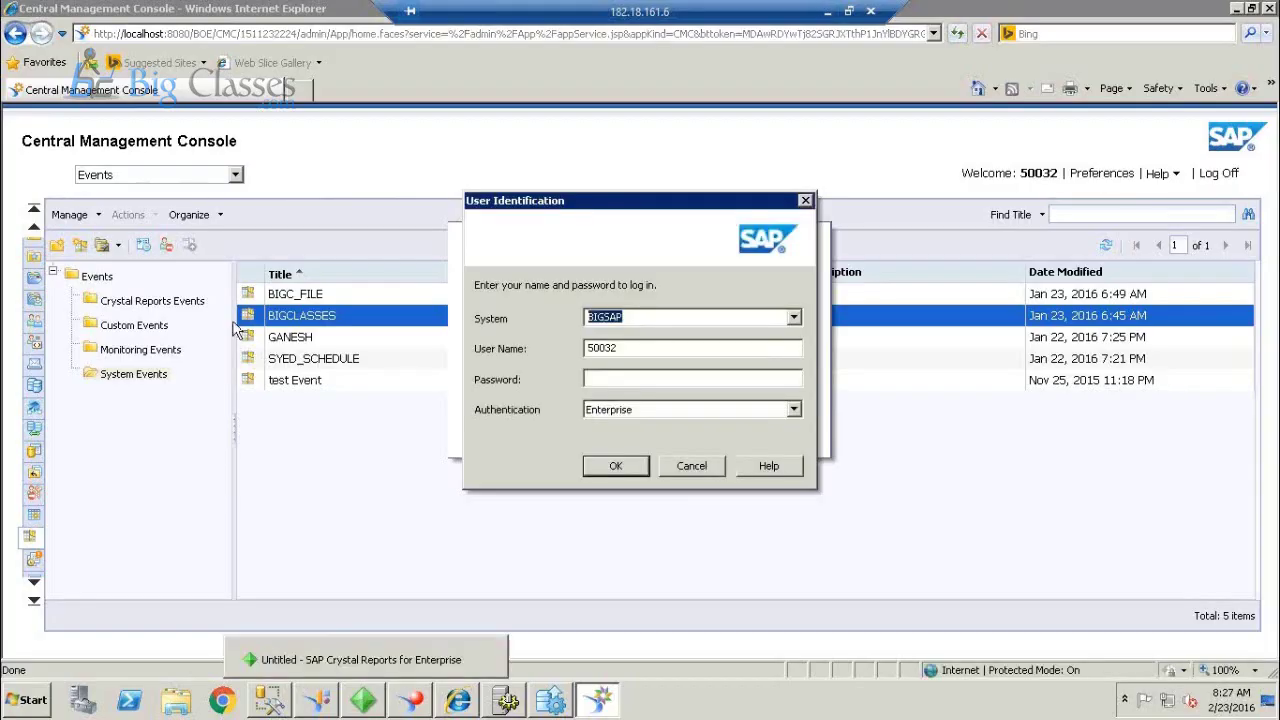
Cancel the logon prompt and check License Keys (unlimited users, 4 processors, expires 2016-02-24), then open Instance Manager.
key("Escape")
left_click(35, 247)
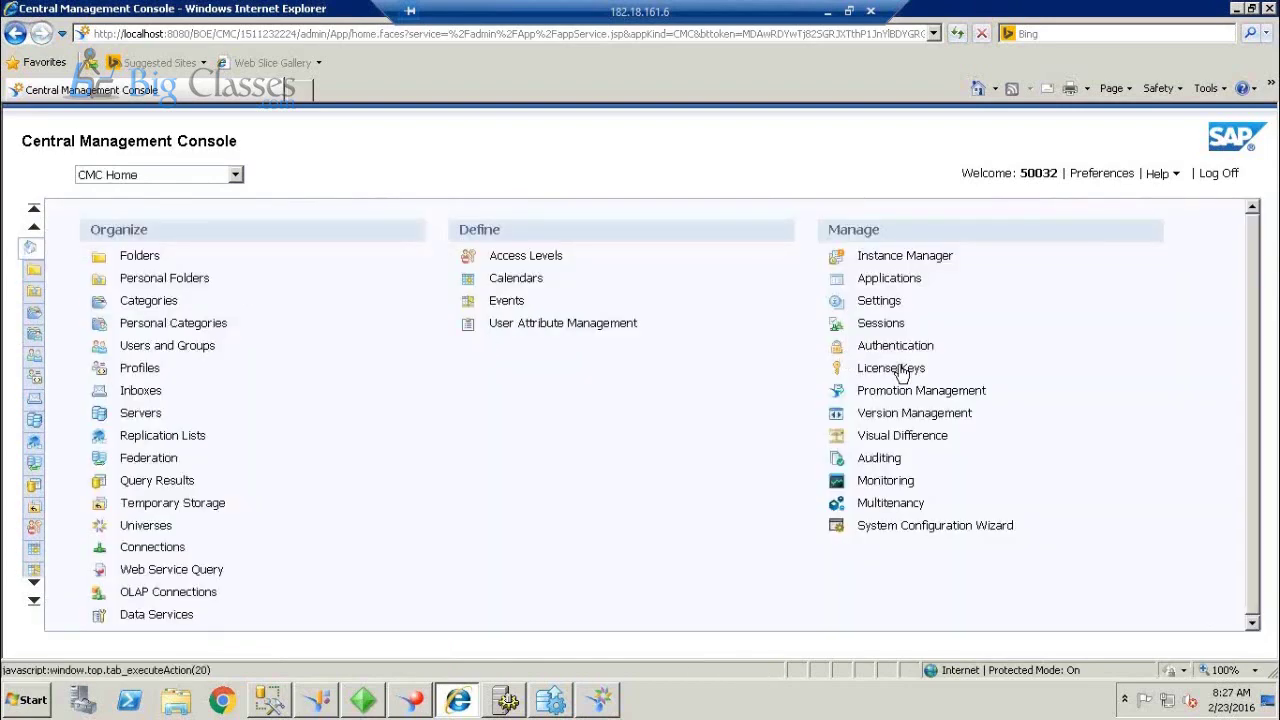
left_click(898, 370)
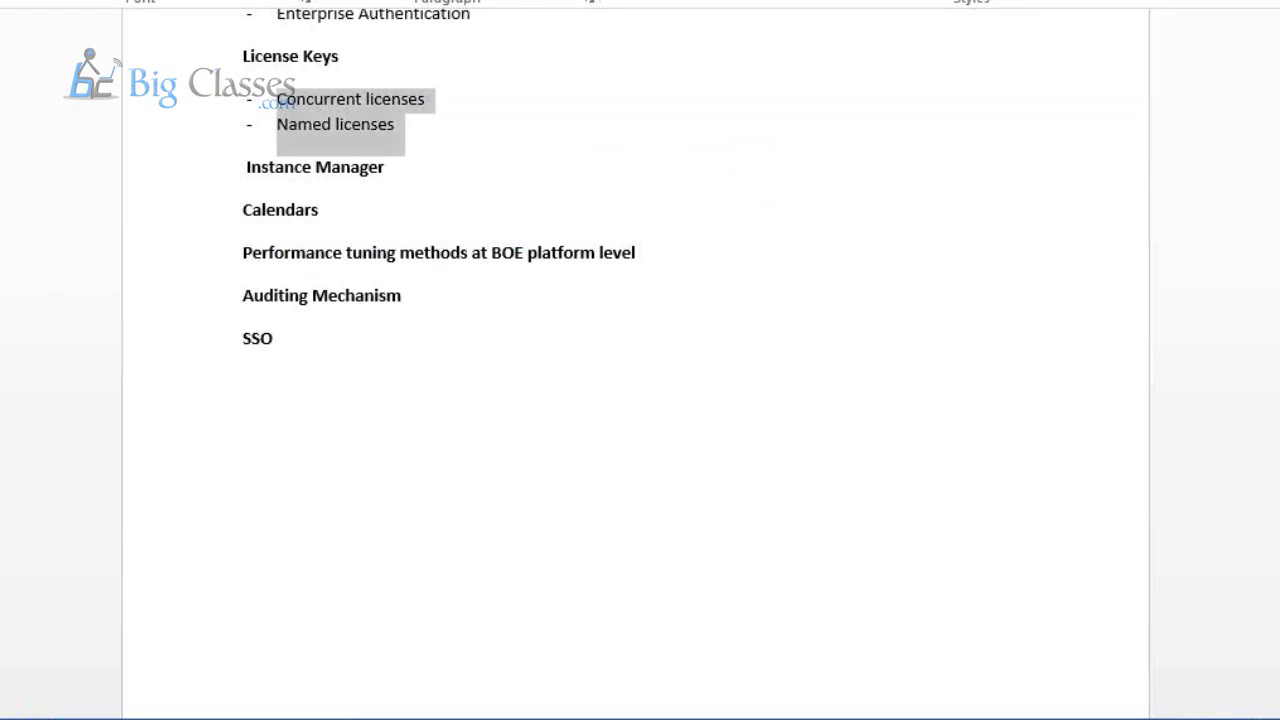
left_click_drag(403, 174, 231, 177)
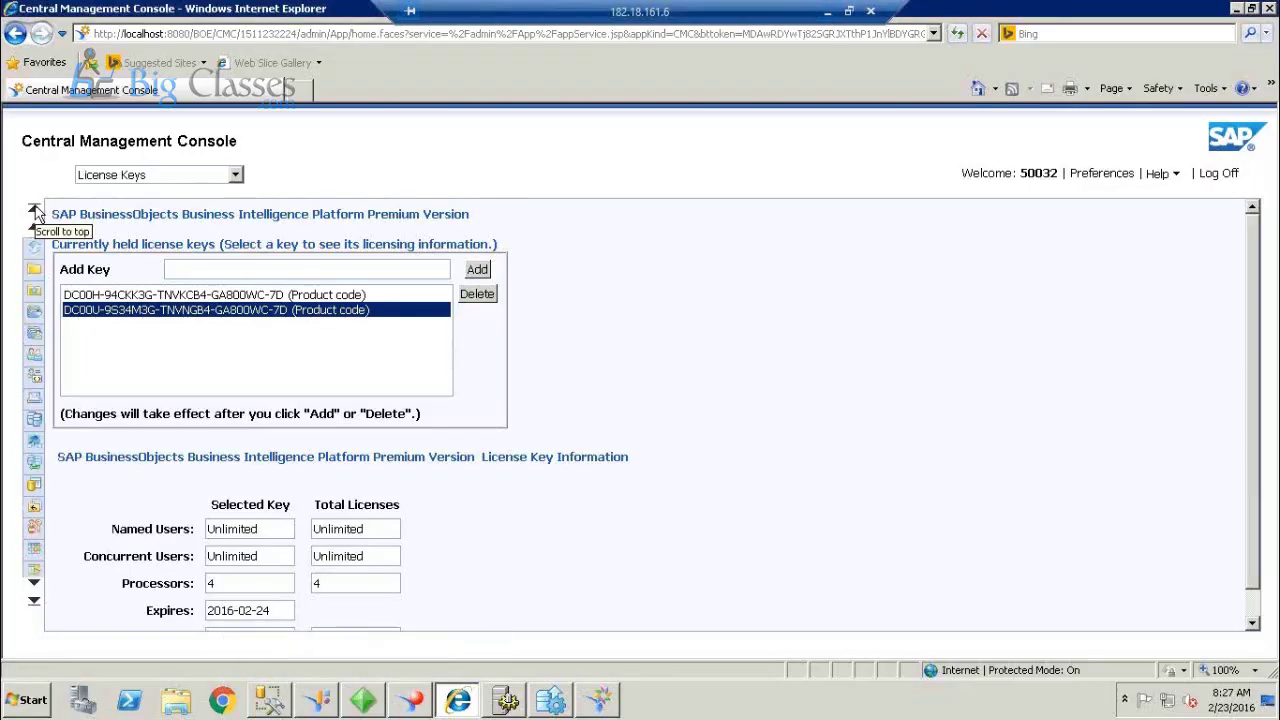
left_click(34, 246)
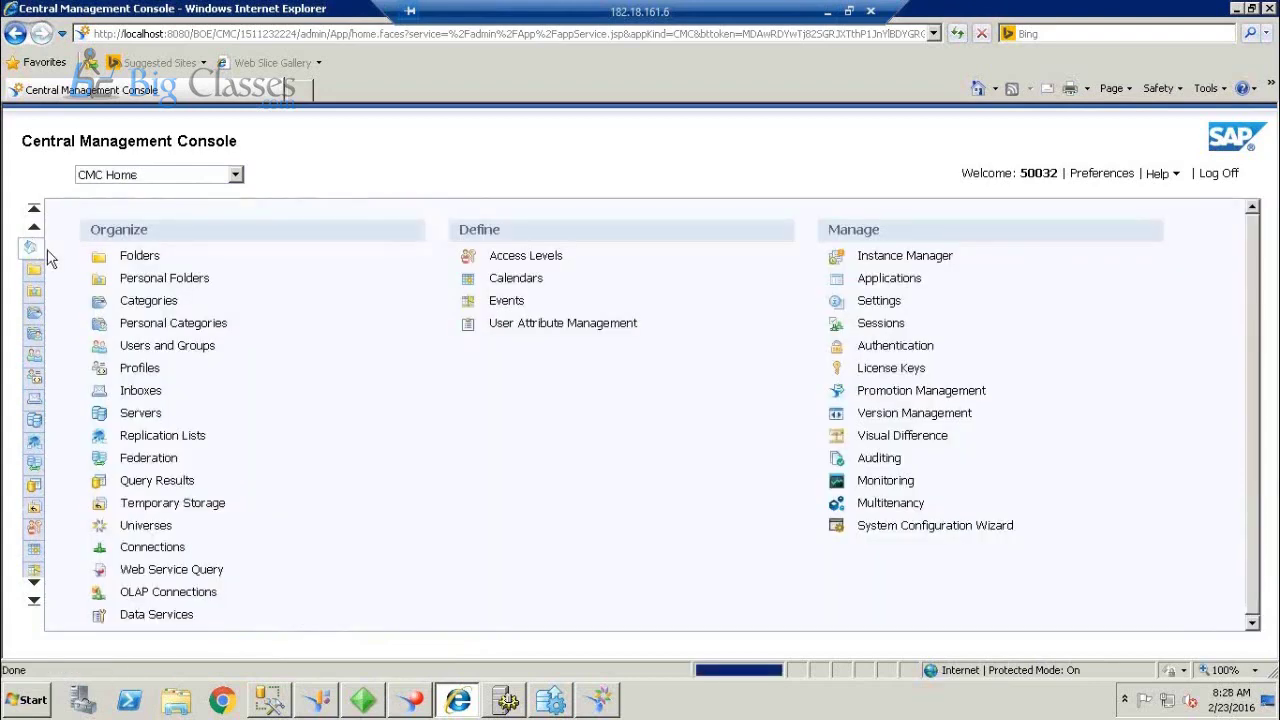
left_click(880, 257)
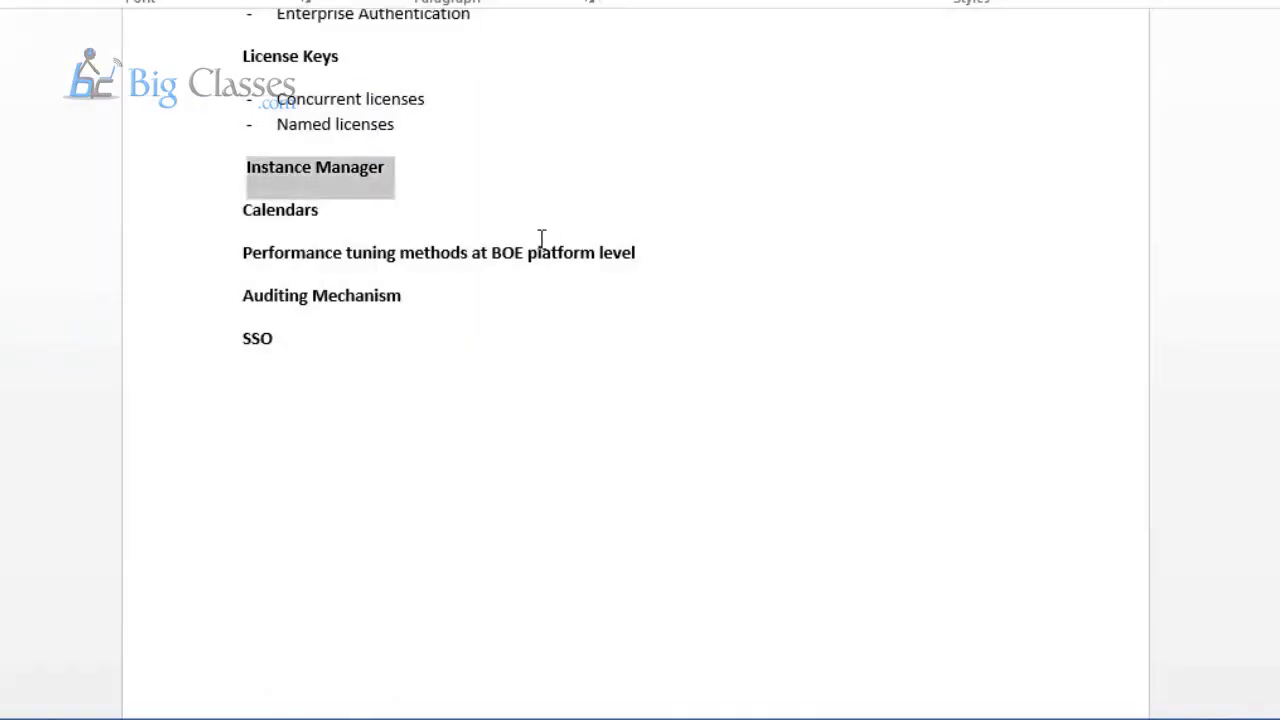
Highlight the Calendars topic and the Performance tuning methods at BOE platform level line.
left_click_drag(332, 212, 250, 215)
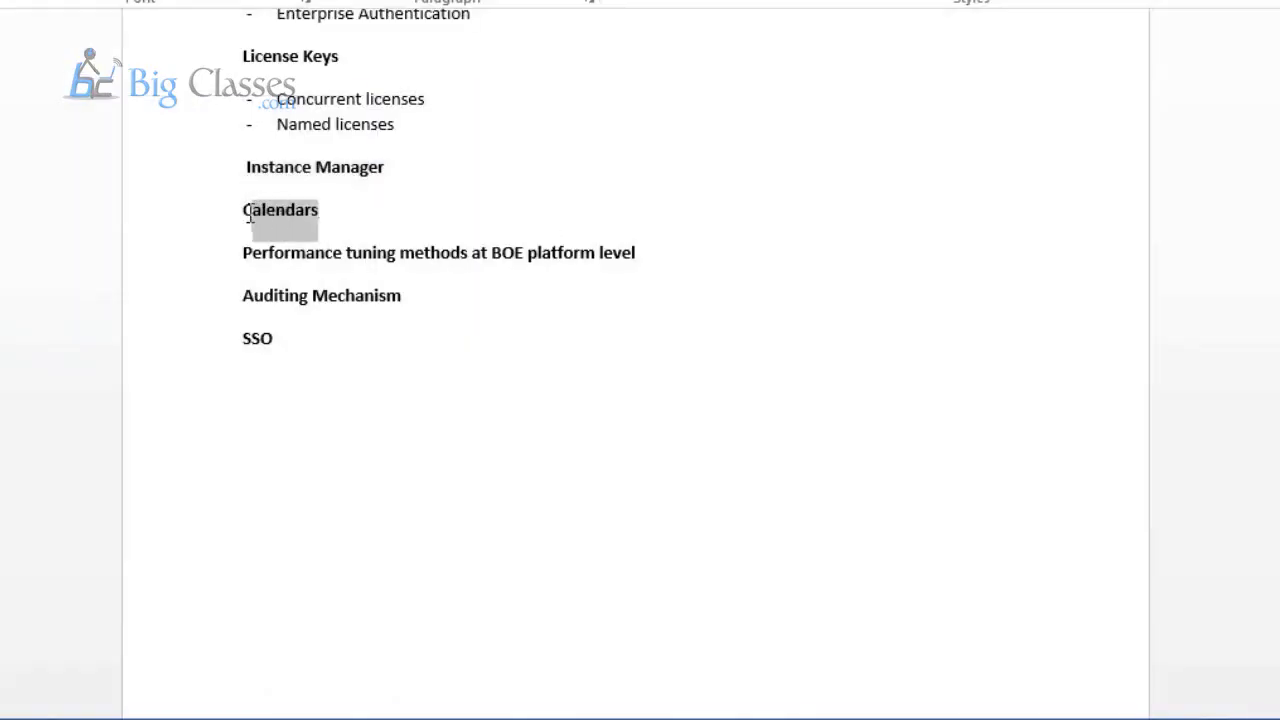
left_click(243, 252)
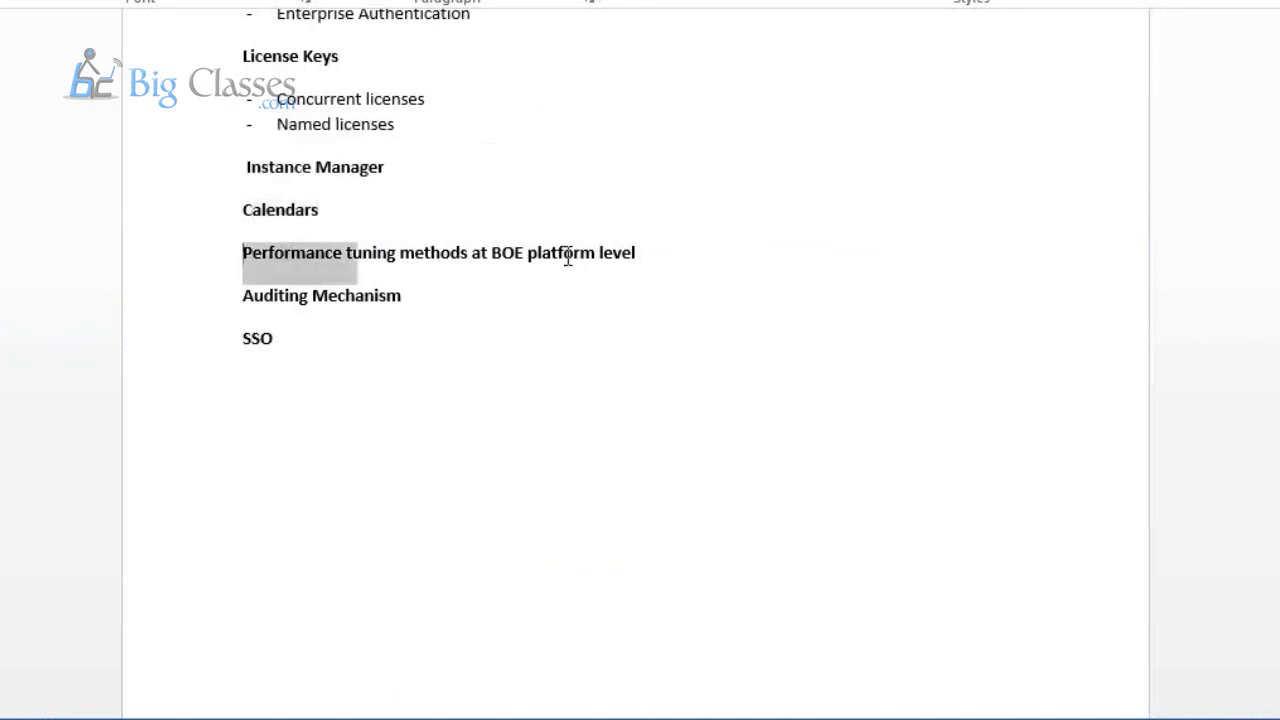
left_click(679, 258, "shift")
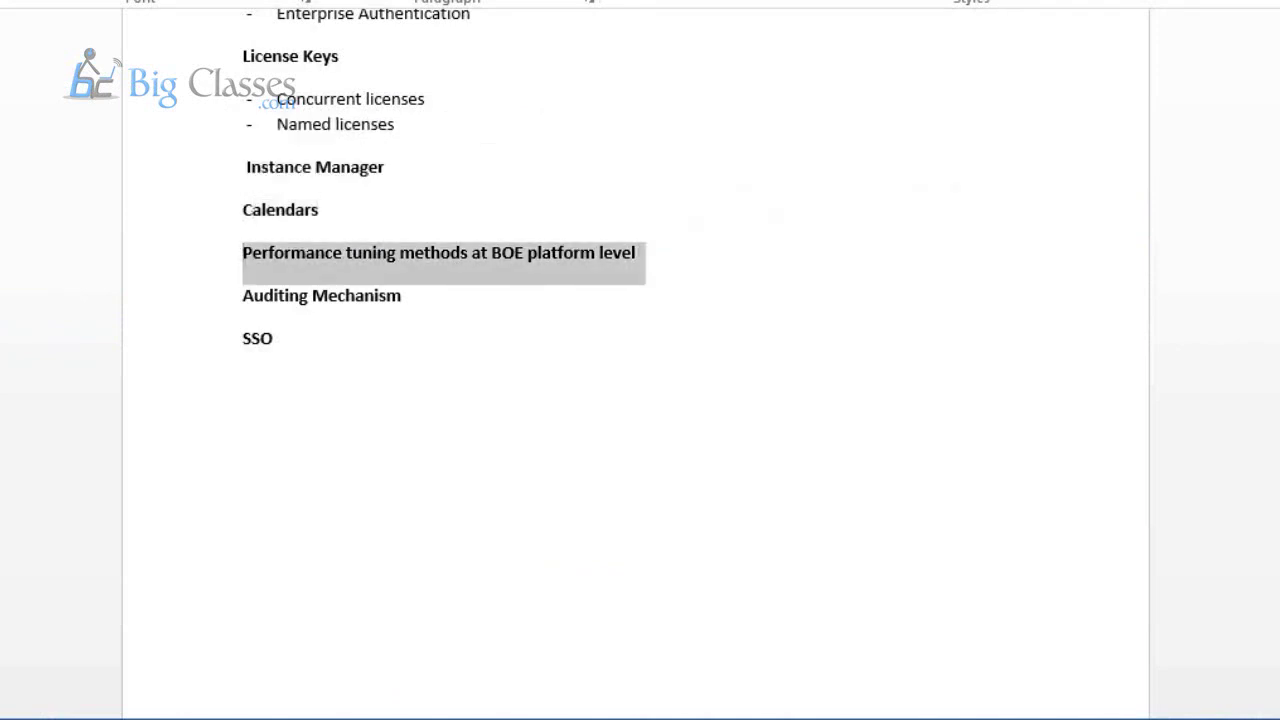
scroll(640, 360, "up", 14)
scroll(640, 360, "down", 9)
scroll(640, 360, "up", 2)
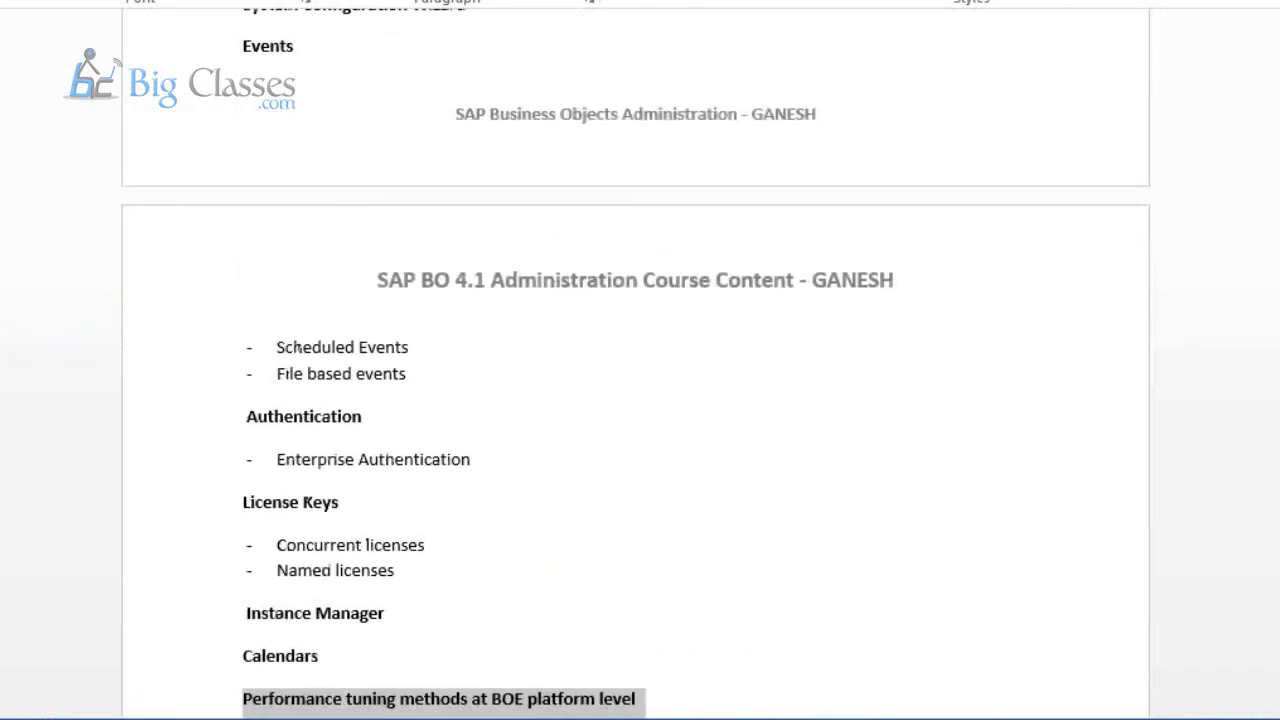
scroll(640, 360, "down", 6)
left_click(354, 330)
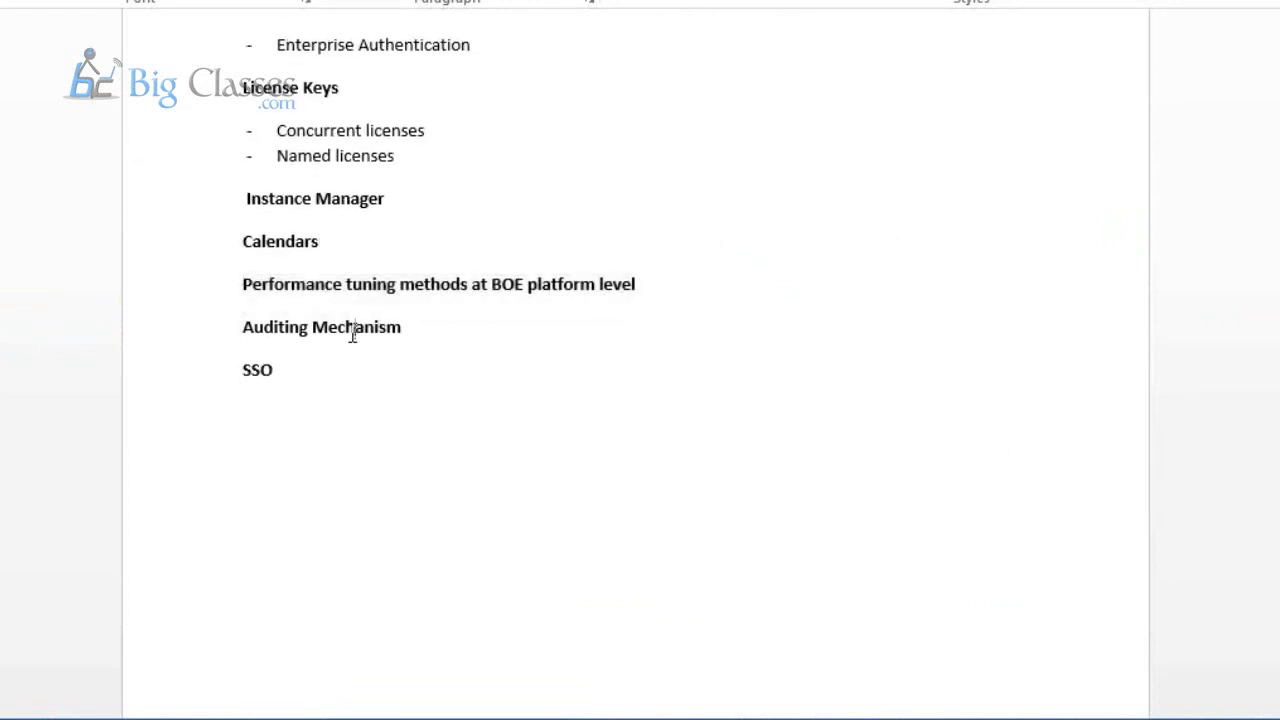
Highlight the Auditing Mechanism and SSO topics, then return to the remote Instance Manager.
left_click_drag(314, 375, 246, 346)
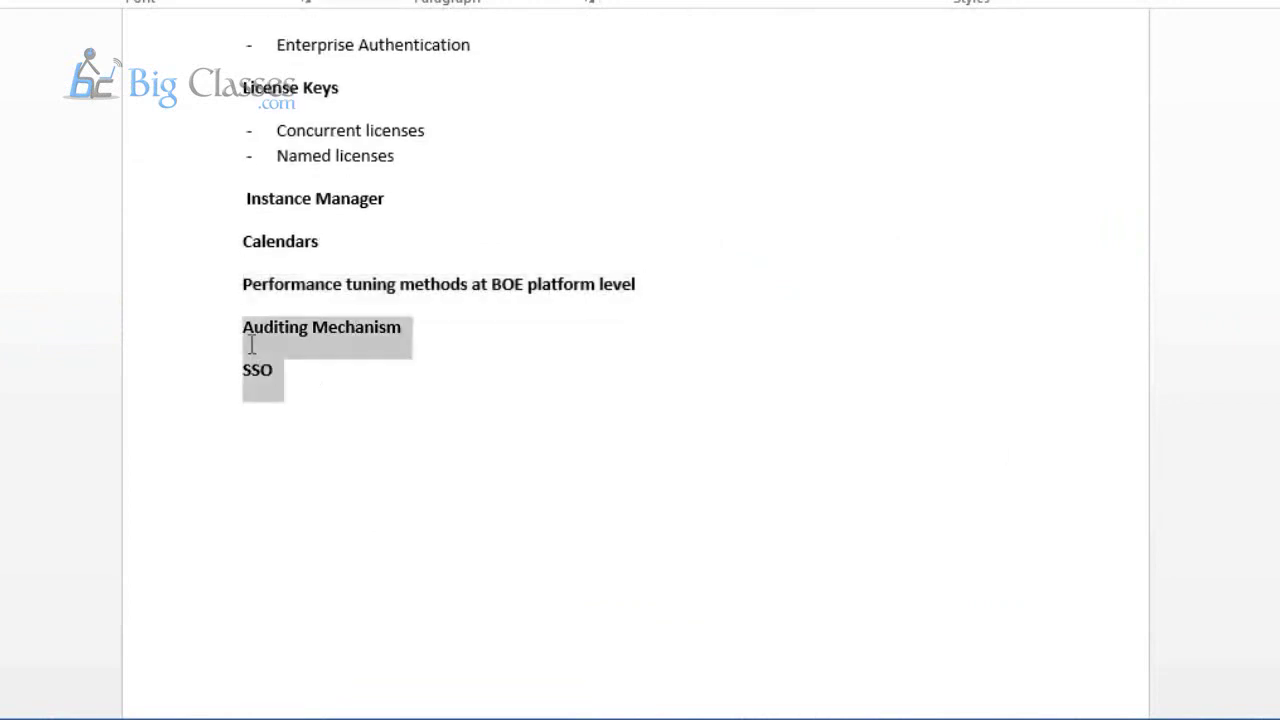
left_click(343, 397)
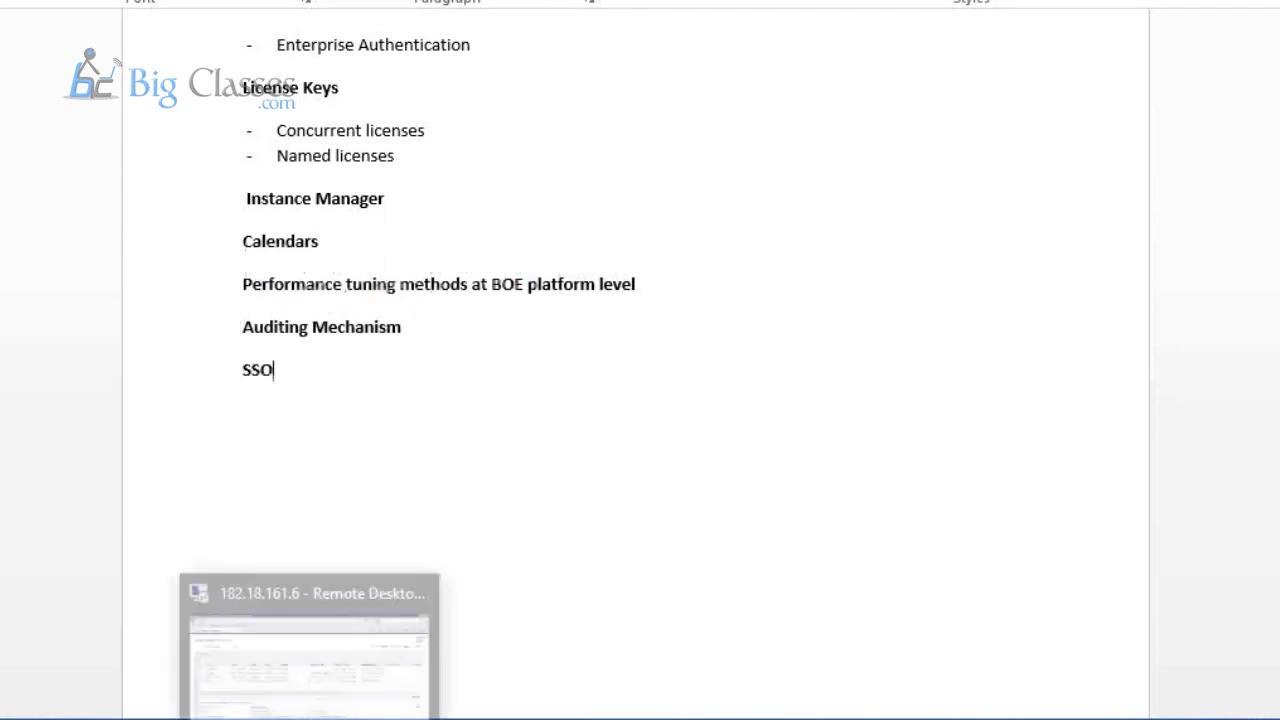
left_click(306, 640)
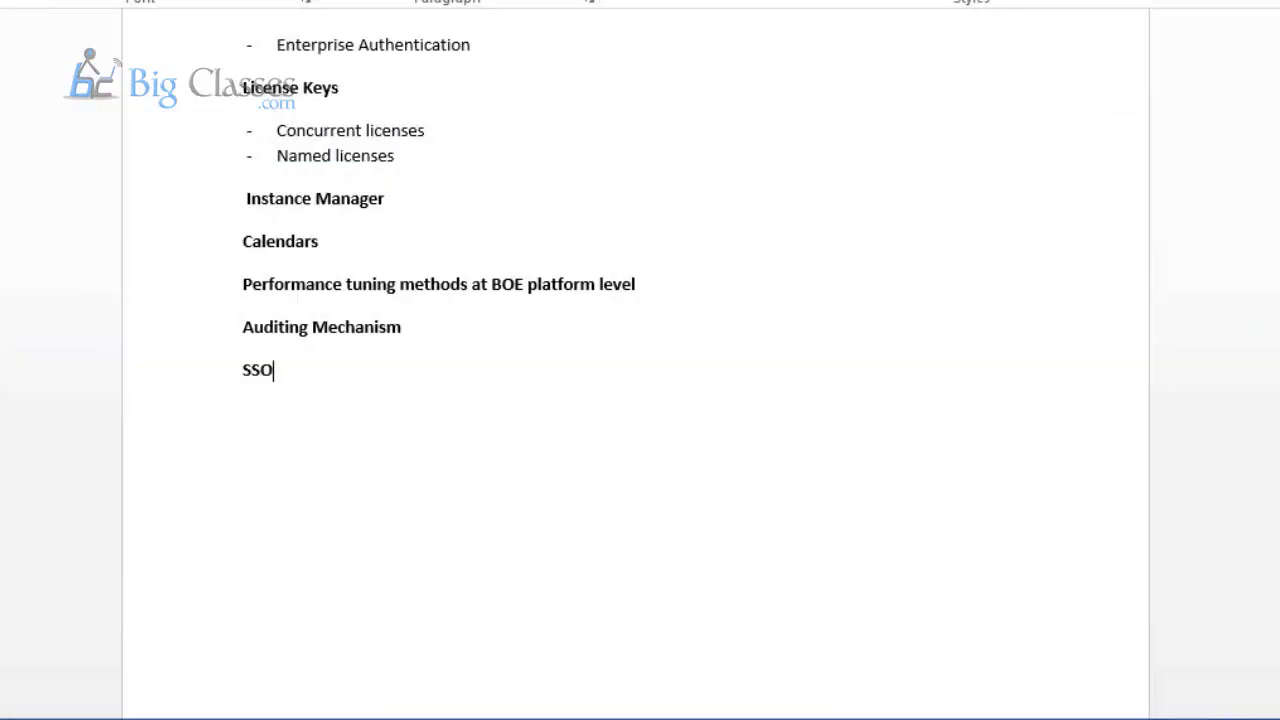
Select SSO in Word briefly, then drag the Instance Manager's Location column border wider.
double_click(252, 370)
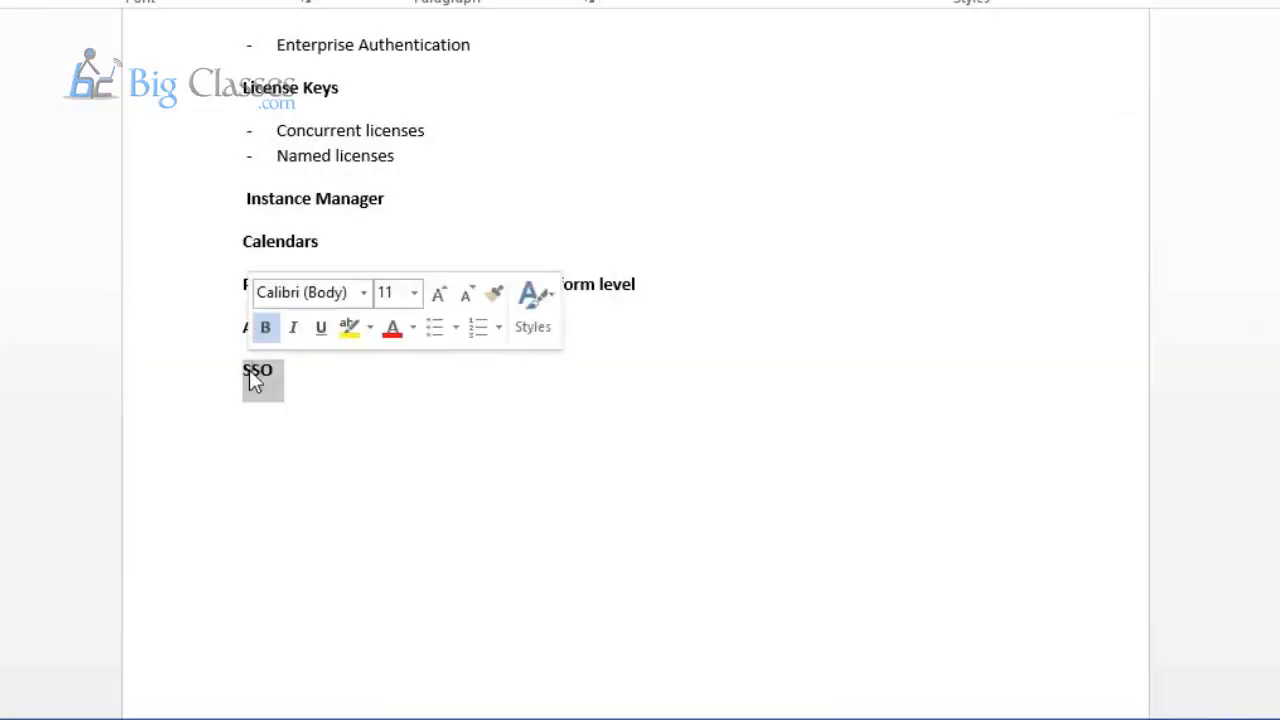
left_click(347, 428)
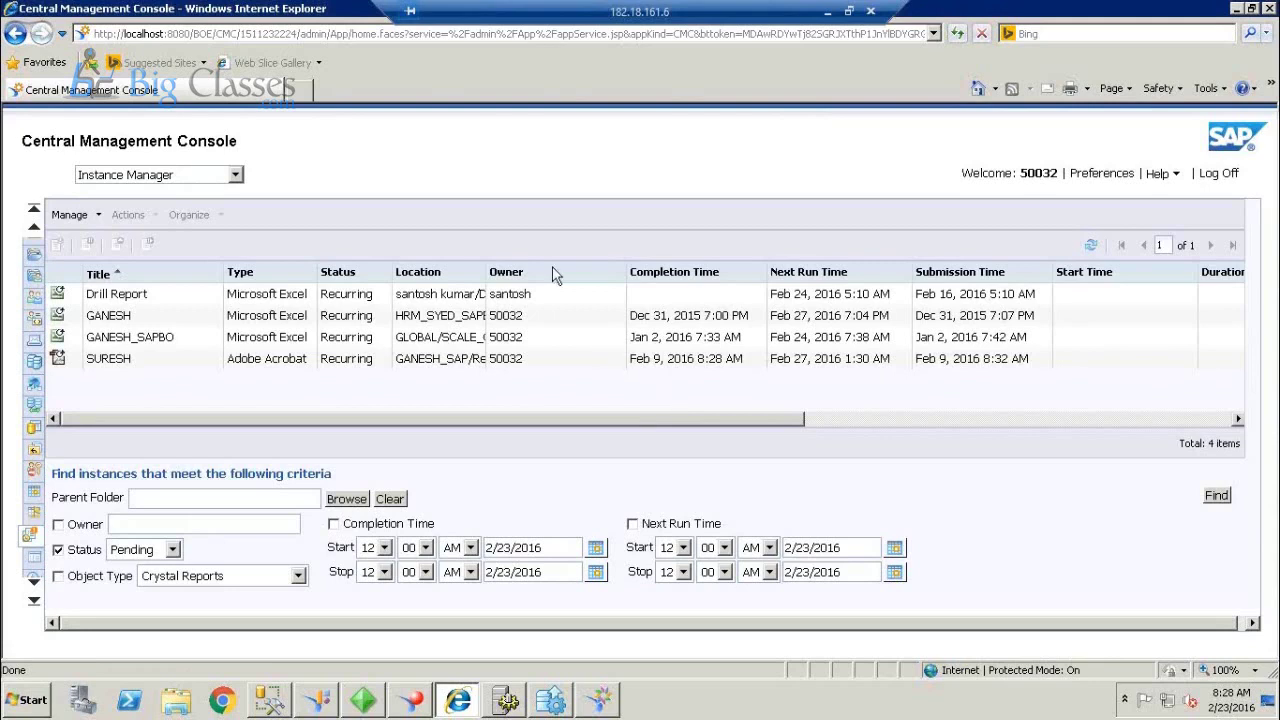
left_click_drag(487, 272, 563, 287)
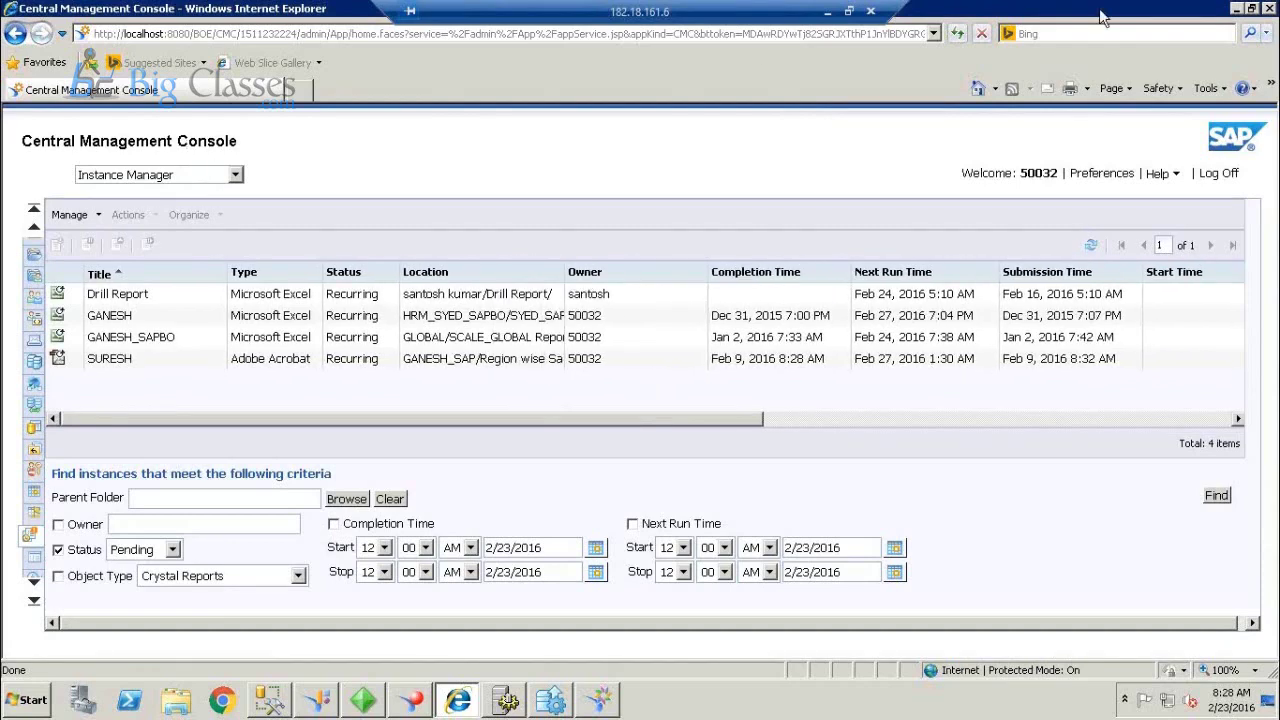
Minimize the CMC browser, cancel the Upgrade Management Tool logon and close the tool.
left_click(1236, 10)
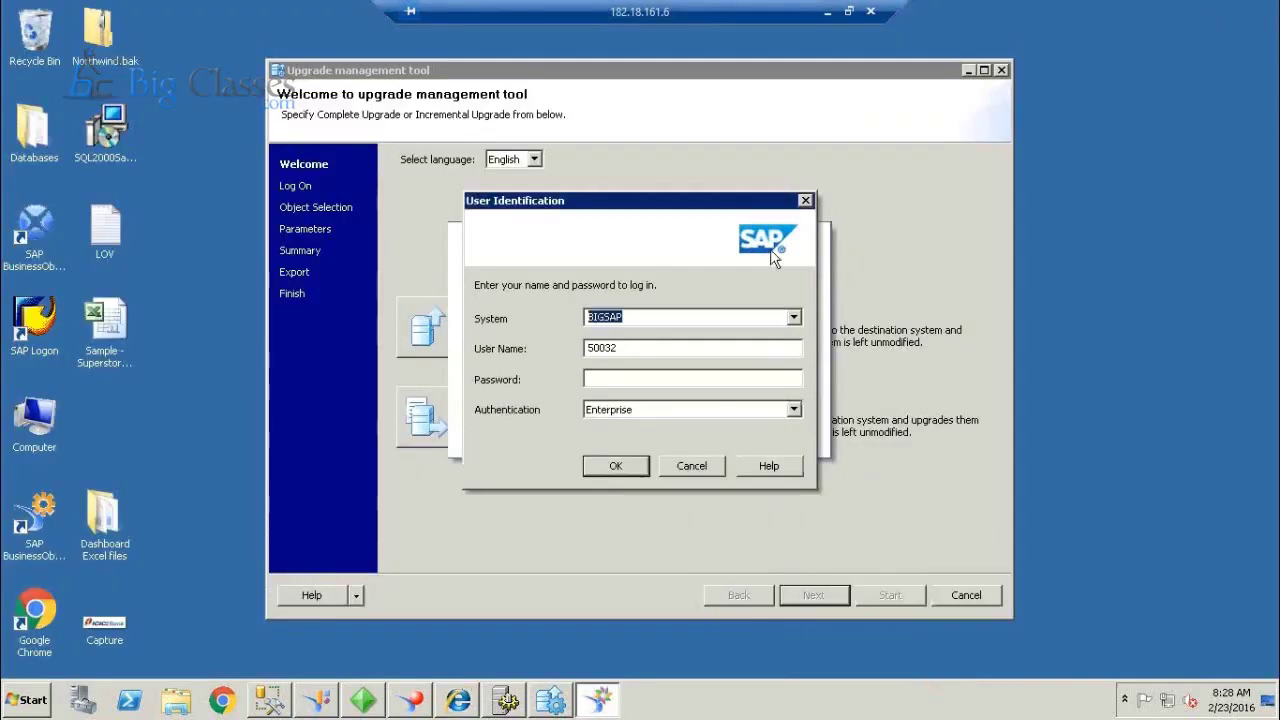
left_click(692, 464)
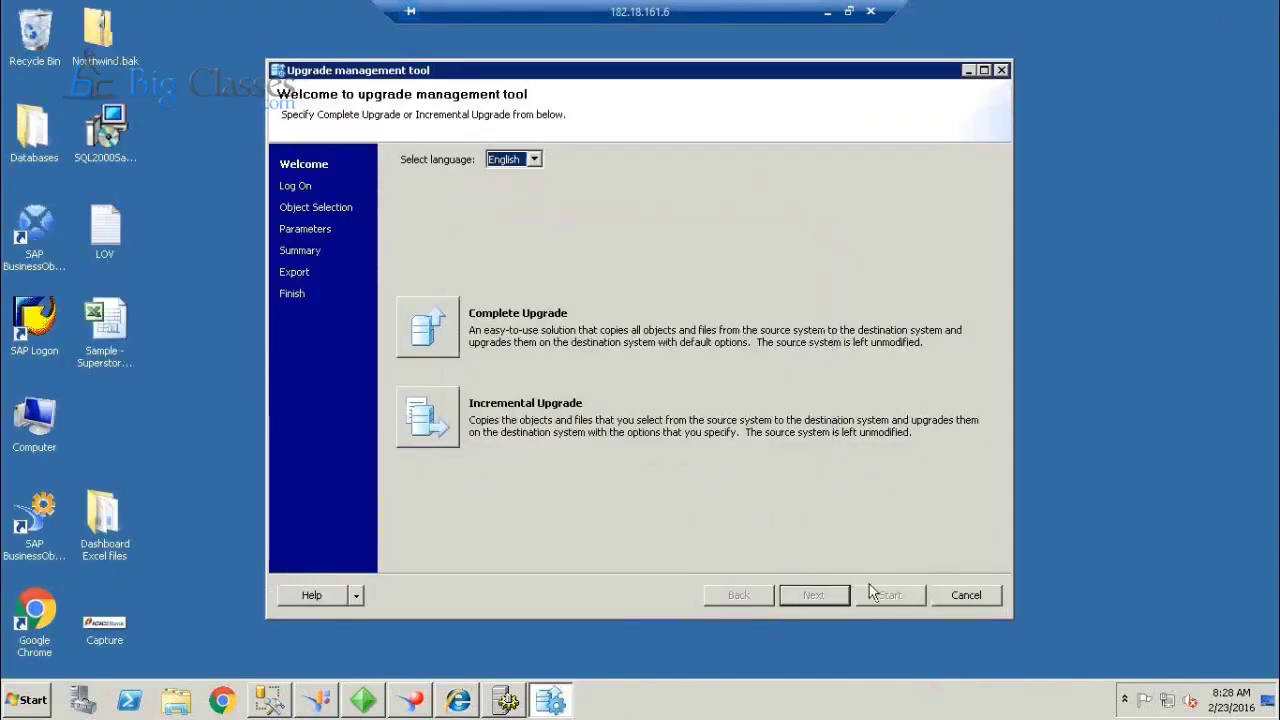
left_click(968, 601)
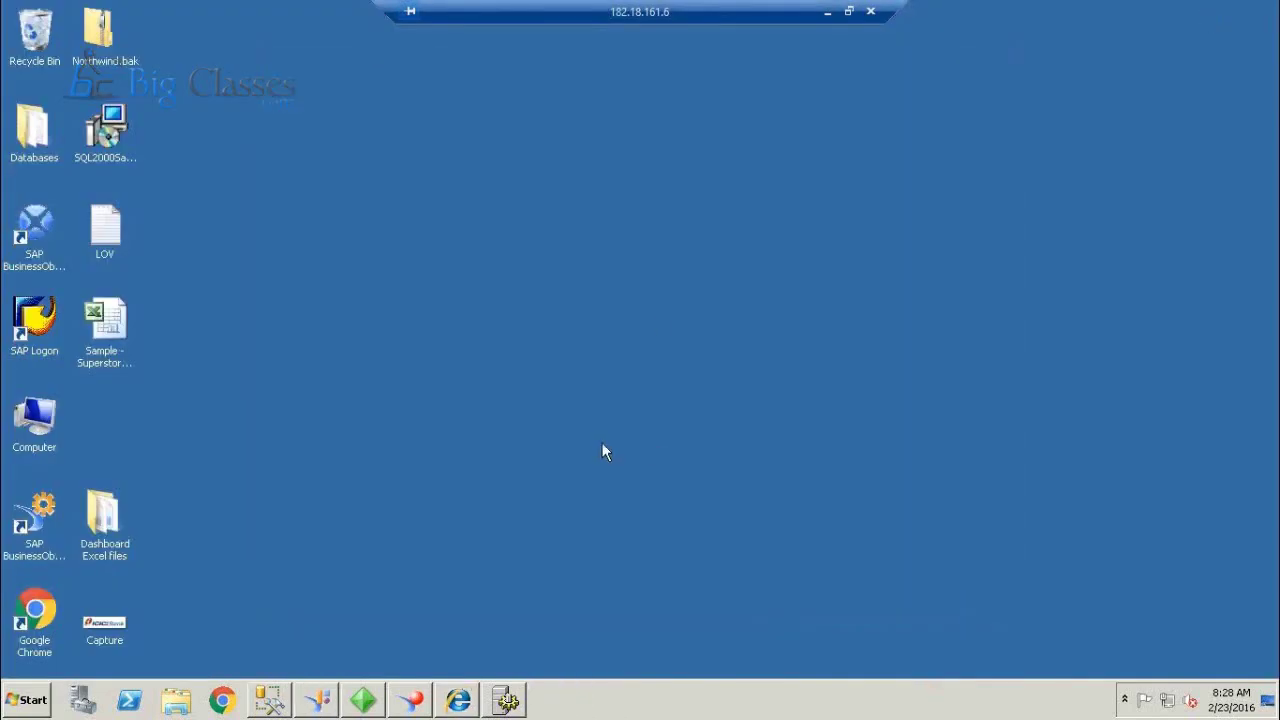
left_click(826, 12)
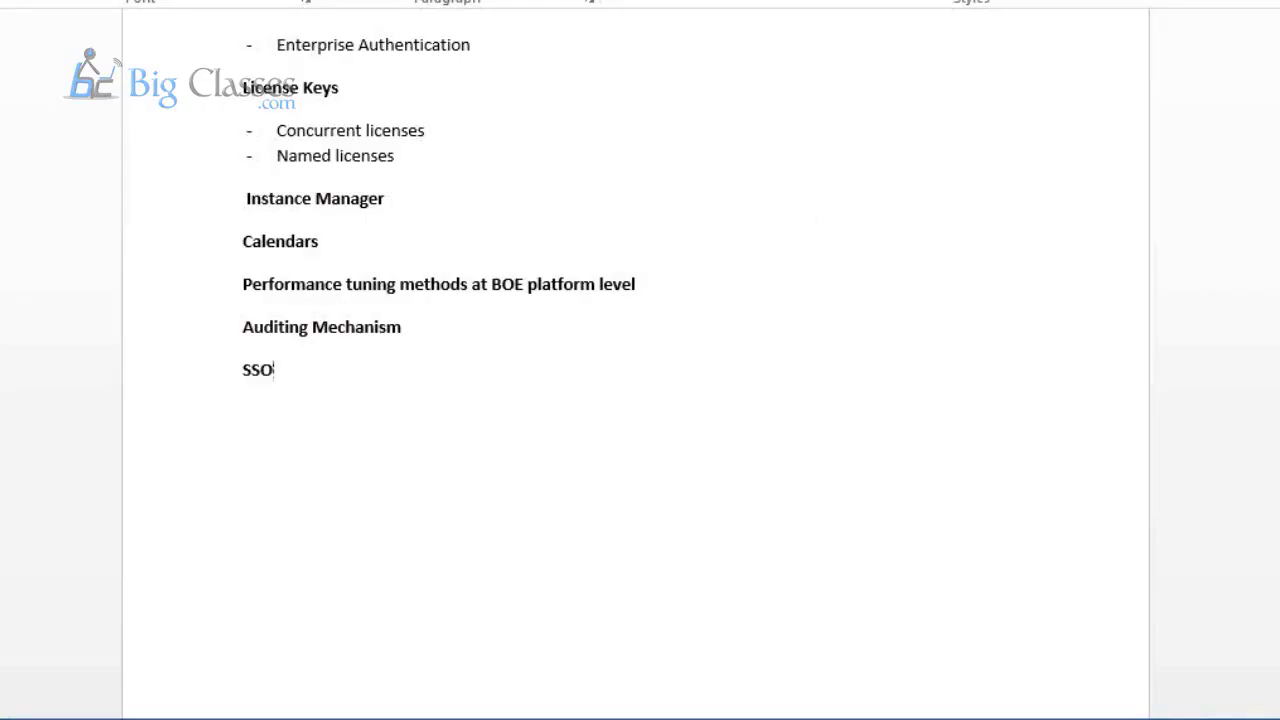
scroll(273, 371, "up", 20)
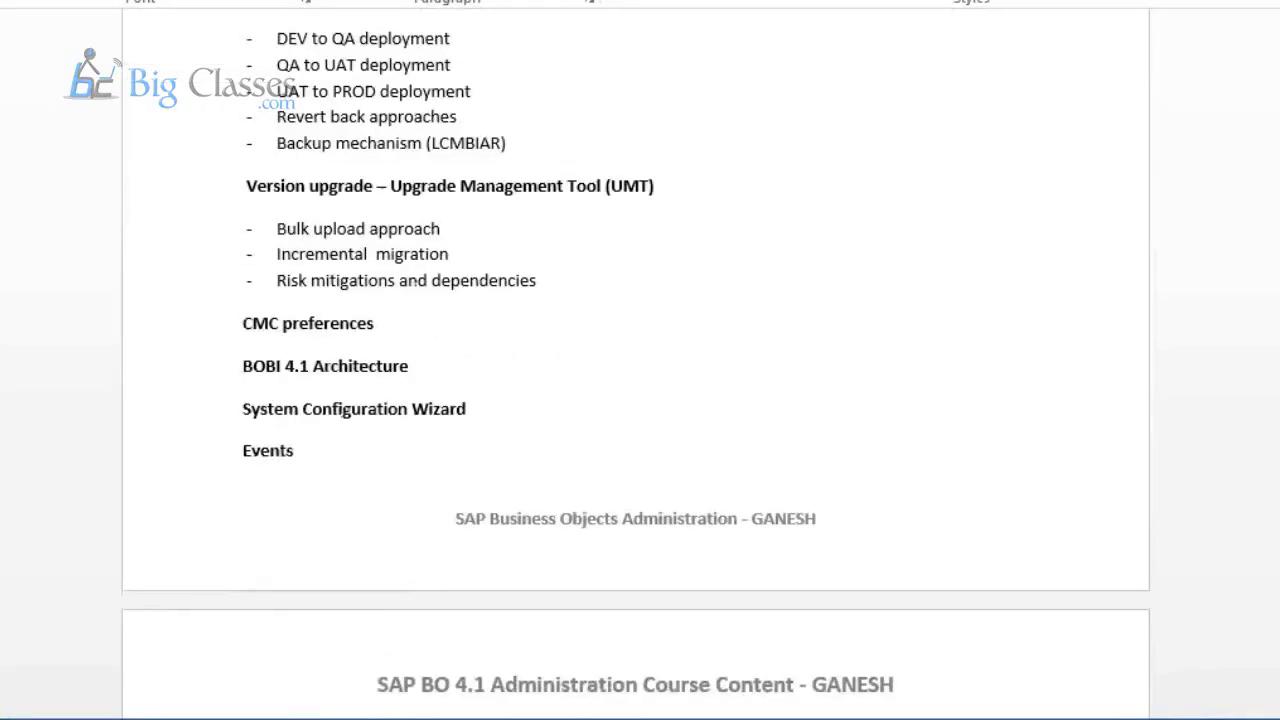